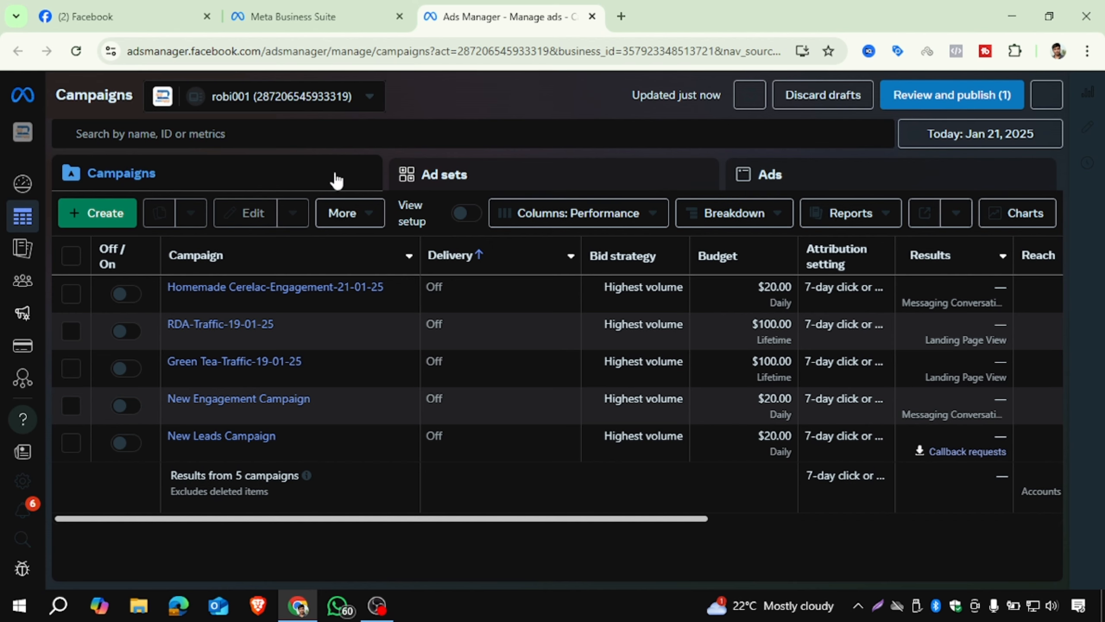
Step: Create a new auction campaign with the Engagement objective, using the Manual engagement campaign setup
{"action": "left_click", "coordinate": [83, 212]}
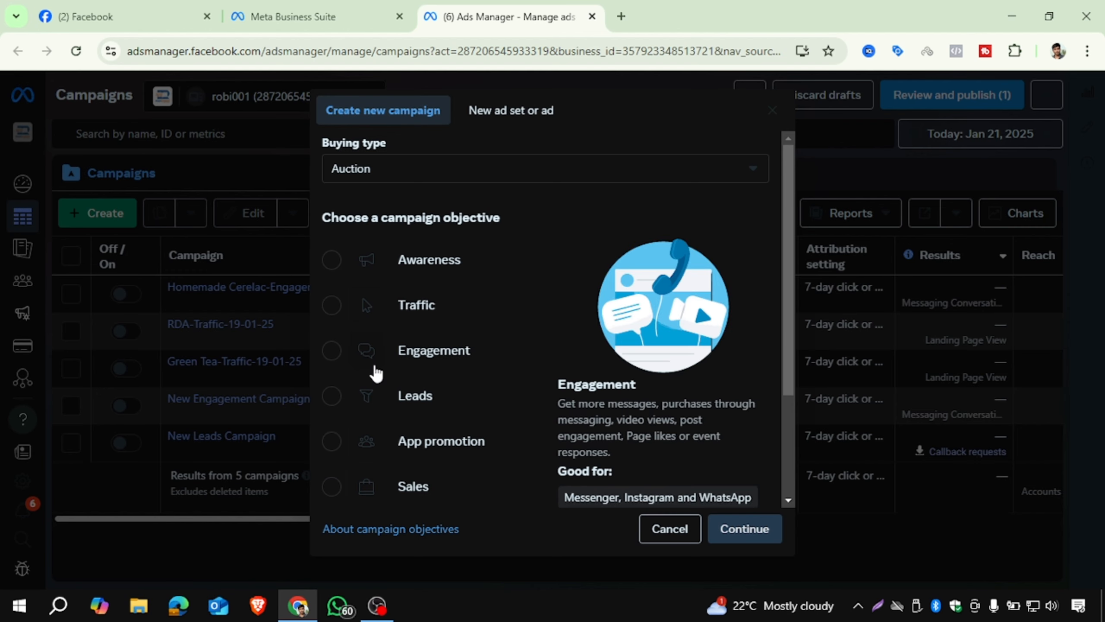
{"action": "left_click", "coordinate": [332, 352]}
{"action": "scroll", "coordinate": [575, 333], "scroll_direction": "down", "scroll_amount": 2}
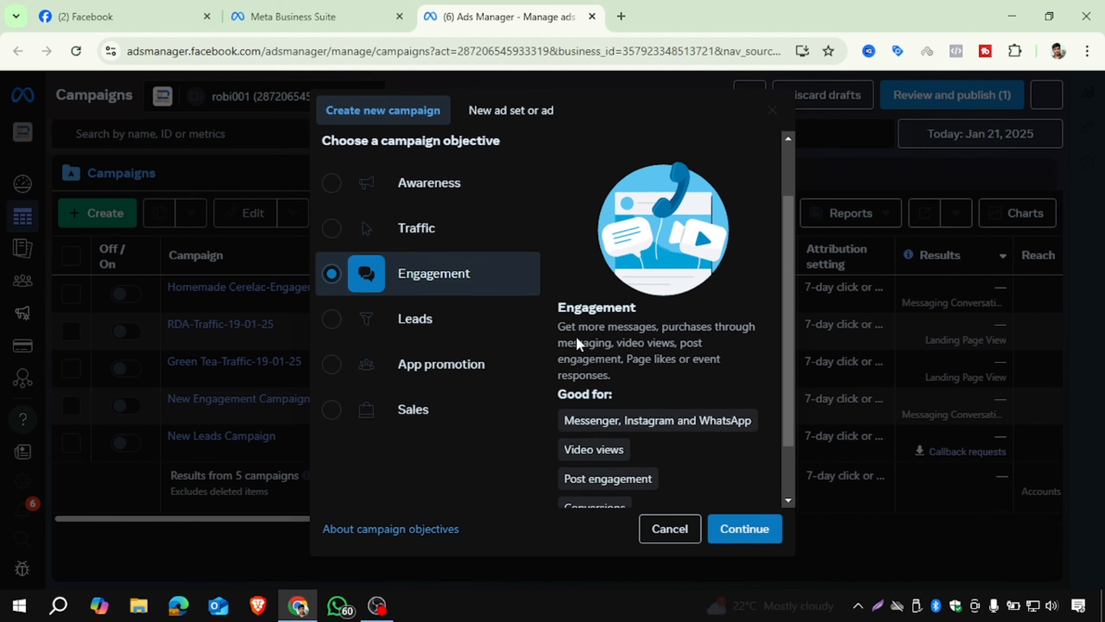
{"action": "scroll", "coordinate": [577, 337], "scroll_direction": "down", "scroll_amount": 2}
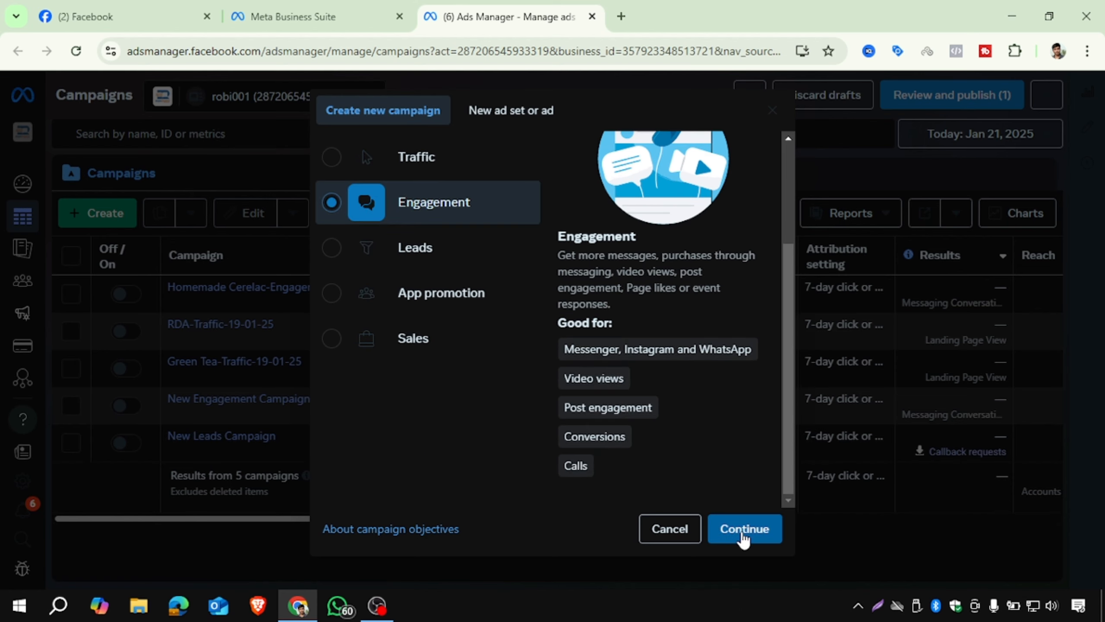
{"action": "left_click", "coordinate": [742, 533]}
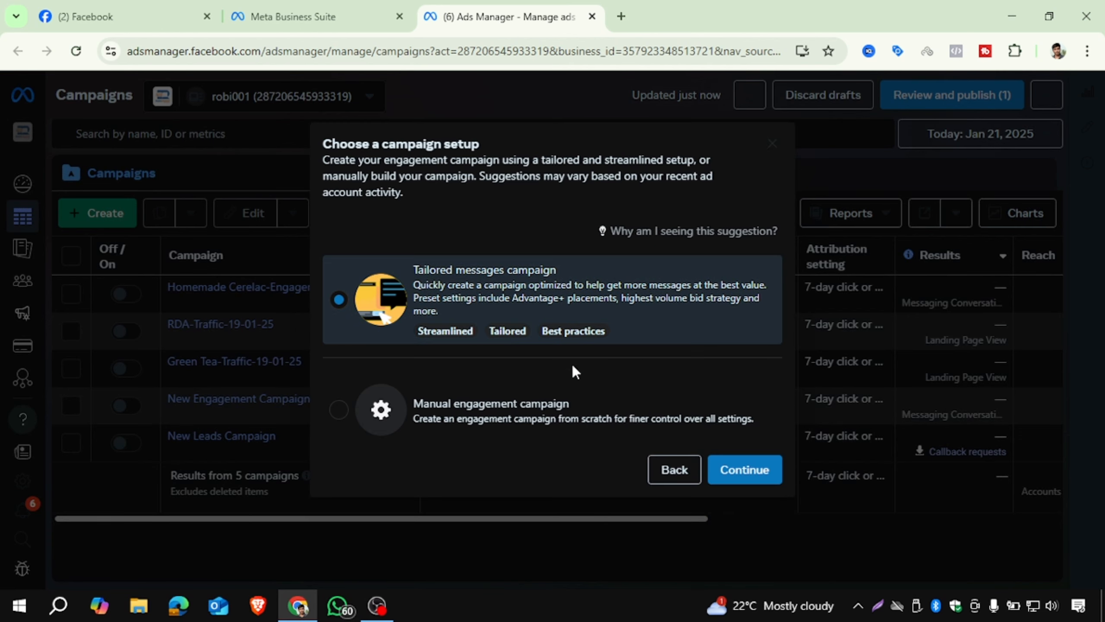
{"action": "left_click", "coordinate": [340, 410]}
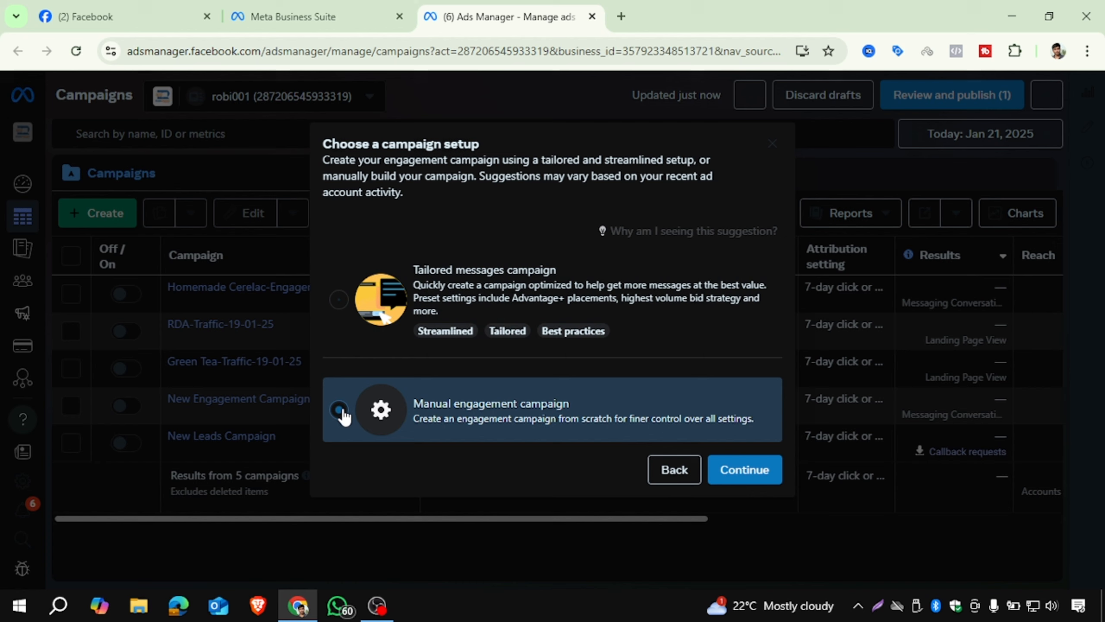
{"action": "left_click", "coordinate": [741, 479]}
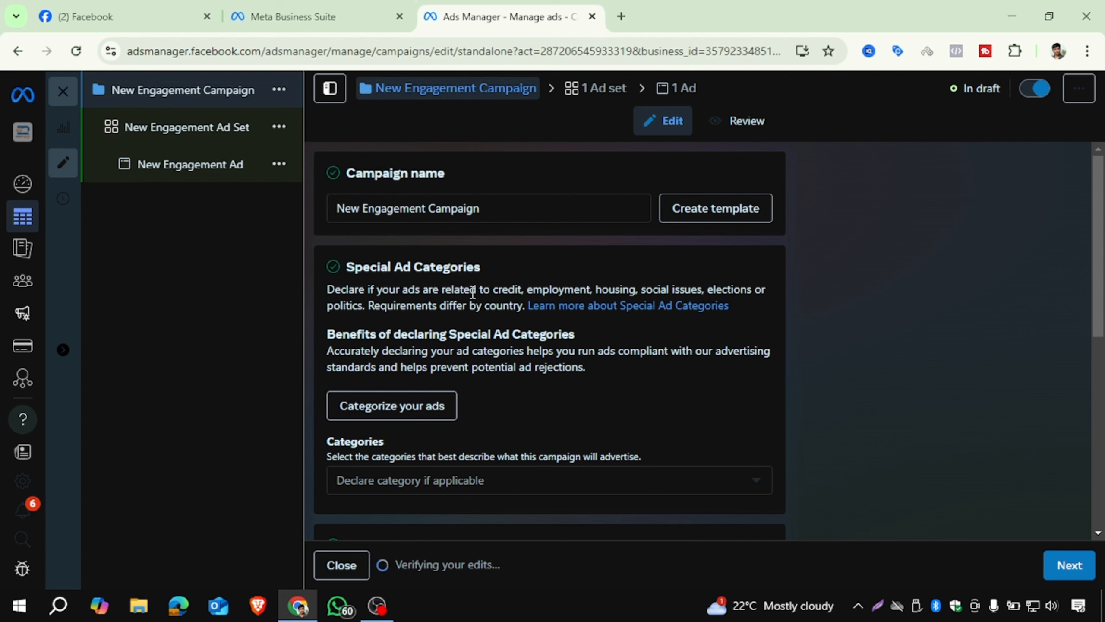
Step: Rename the campaign as "Islamic Gift-Engagement-21-01-25"
{"action": "left_click_drag", "start_coordinate": [494, 205], "coordinate": [296, 223]}
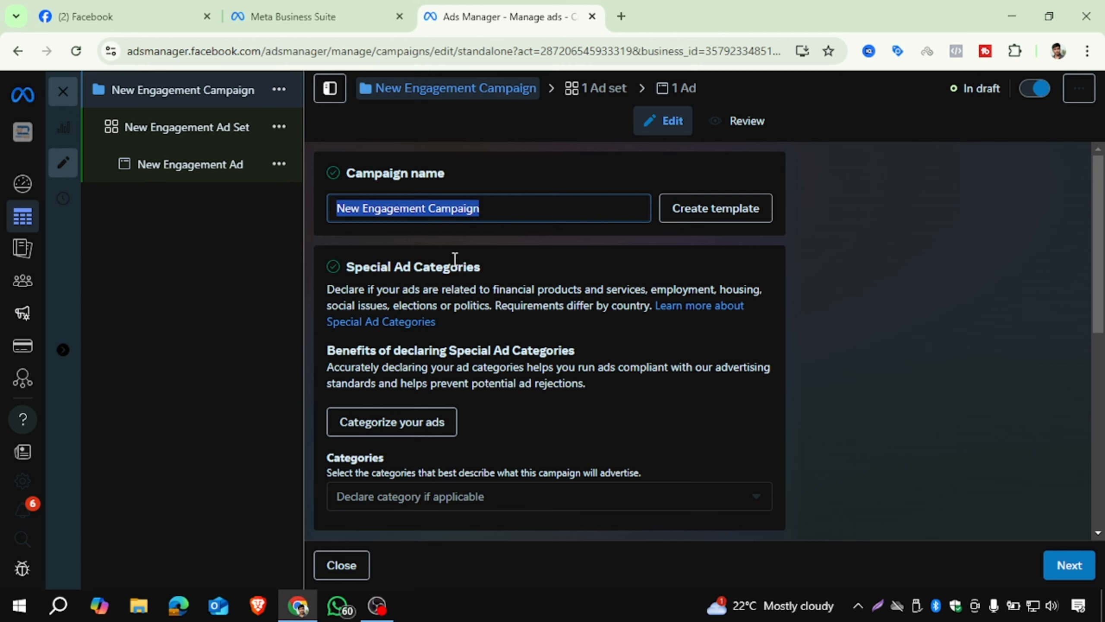
{"action": "key", "text": "BackSpace"}
{"action": "type", "text": "Islam"}
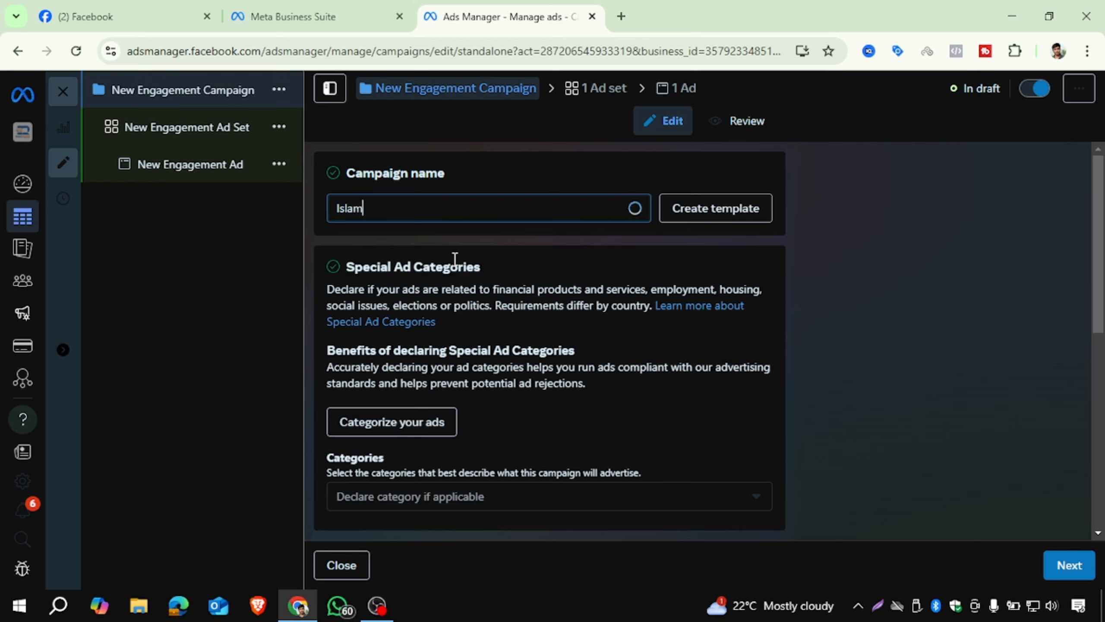
{"action": "type", "text": "ic"}
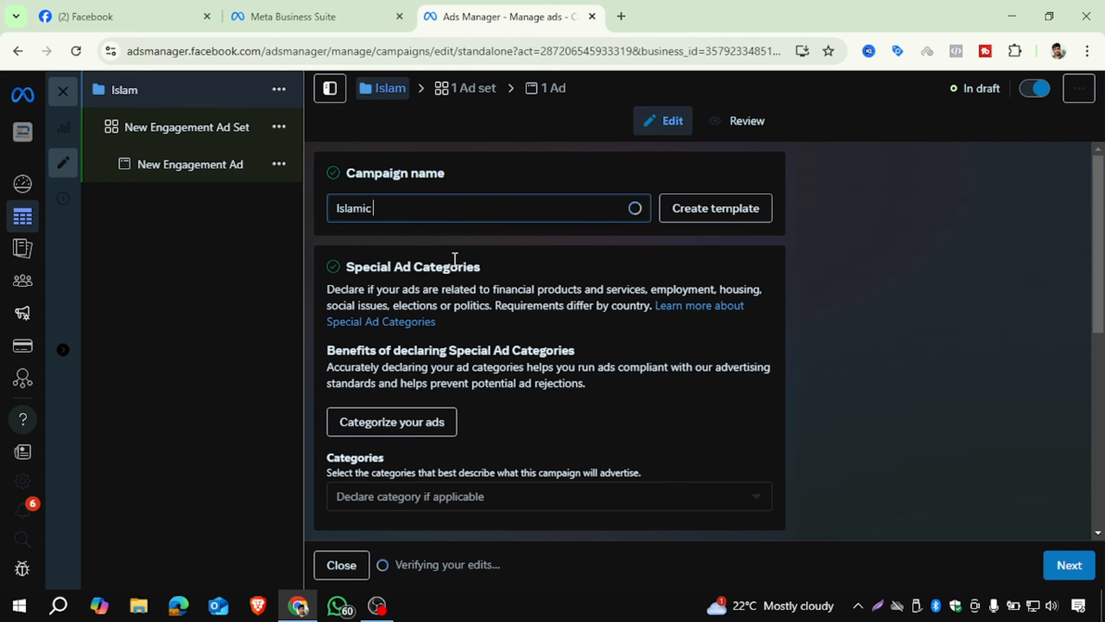
{"action": "type", "text": " Gi"}
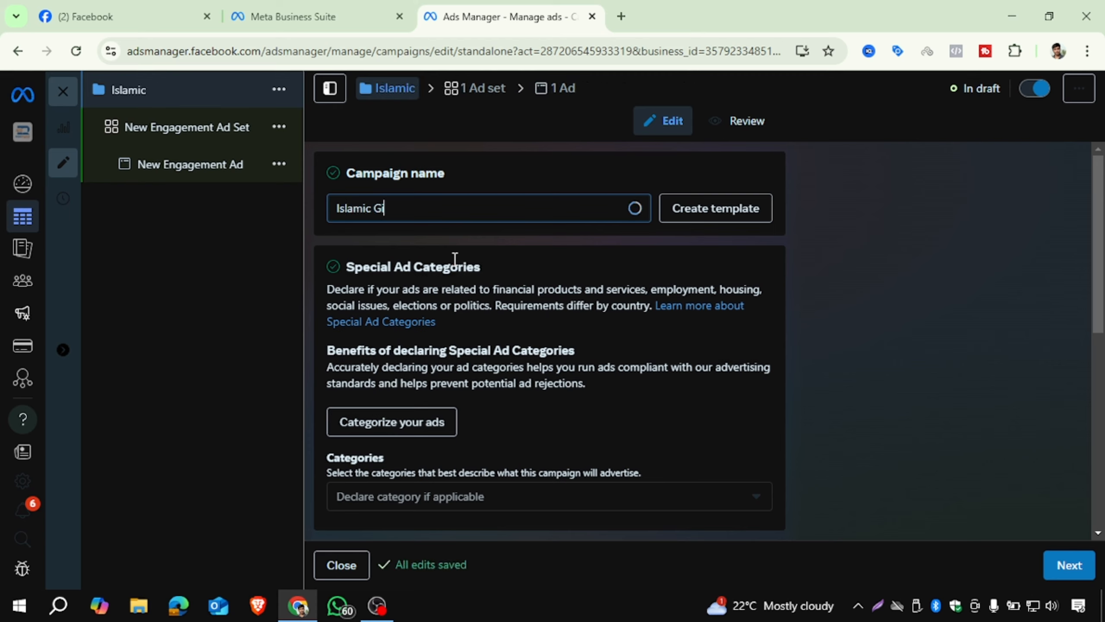
{"action": "type", "text": "g"}
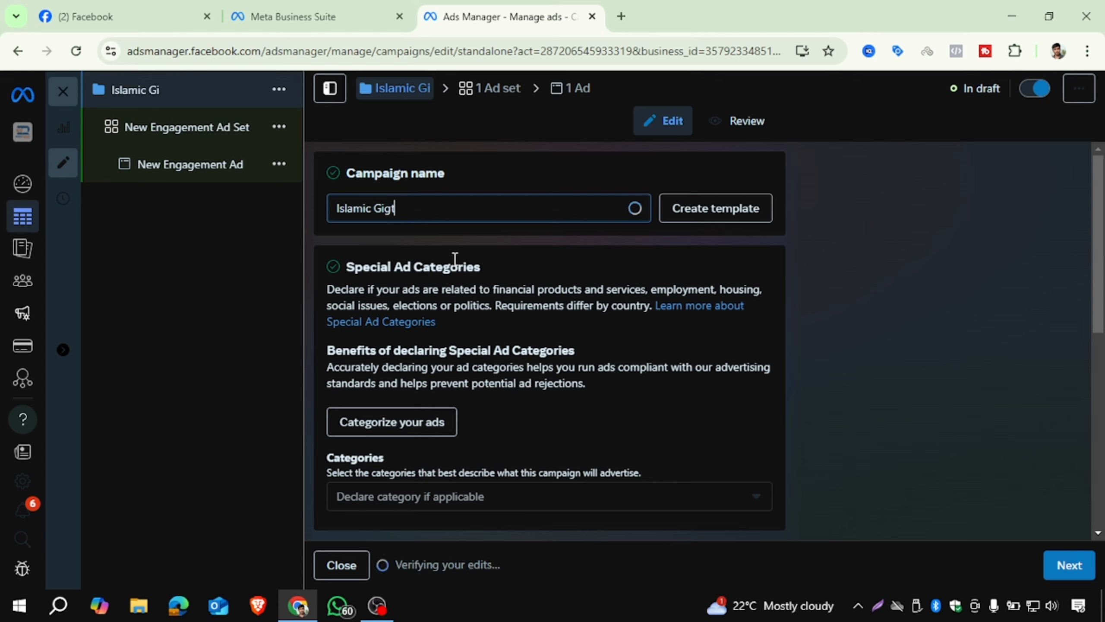
{"action": "key", "text": "BackSpace"}
{"action": "type", "text": "ft"}
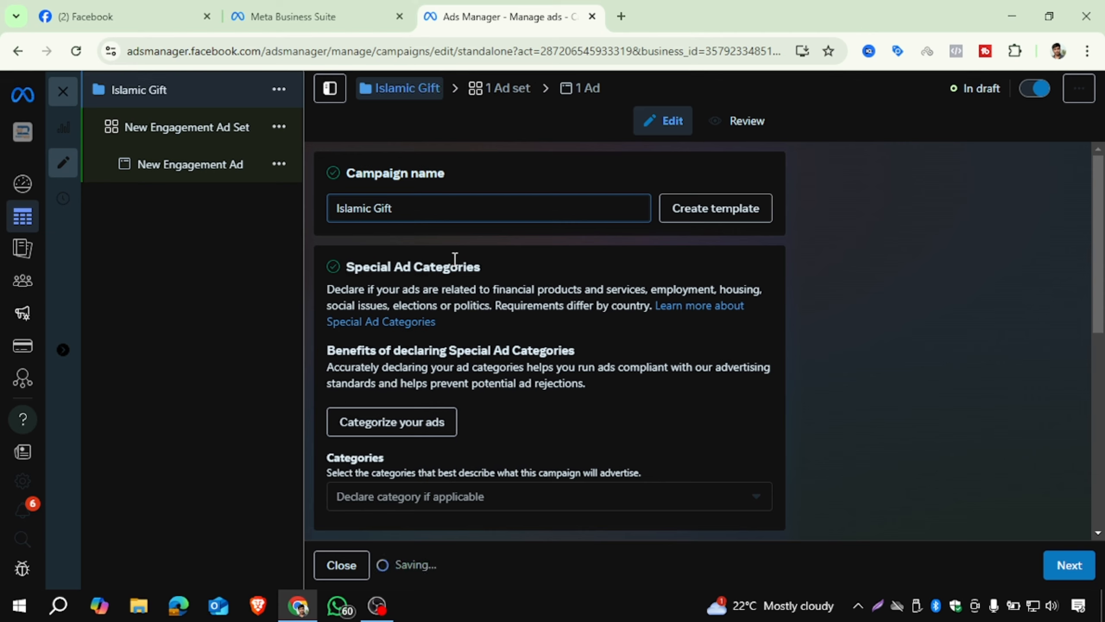
{"action": "type", "text": "-"}
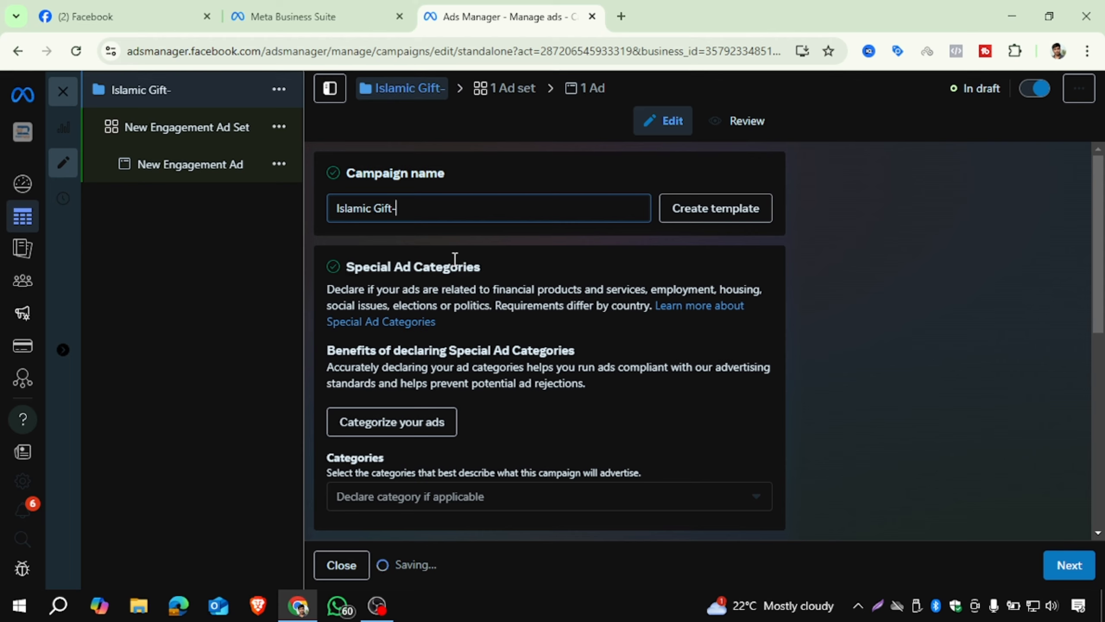
{"action": "type", "text": "E"}
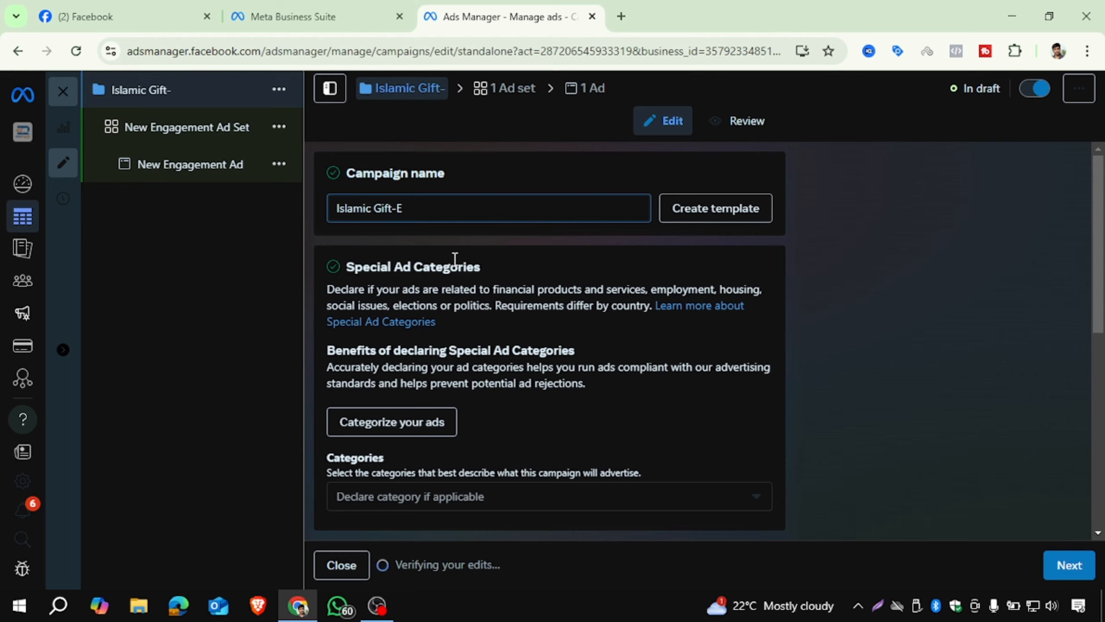
{"action": "type", "text": "na"}
{"action": "key", "text": "BackSpace"}
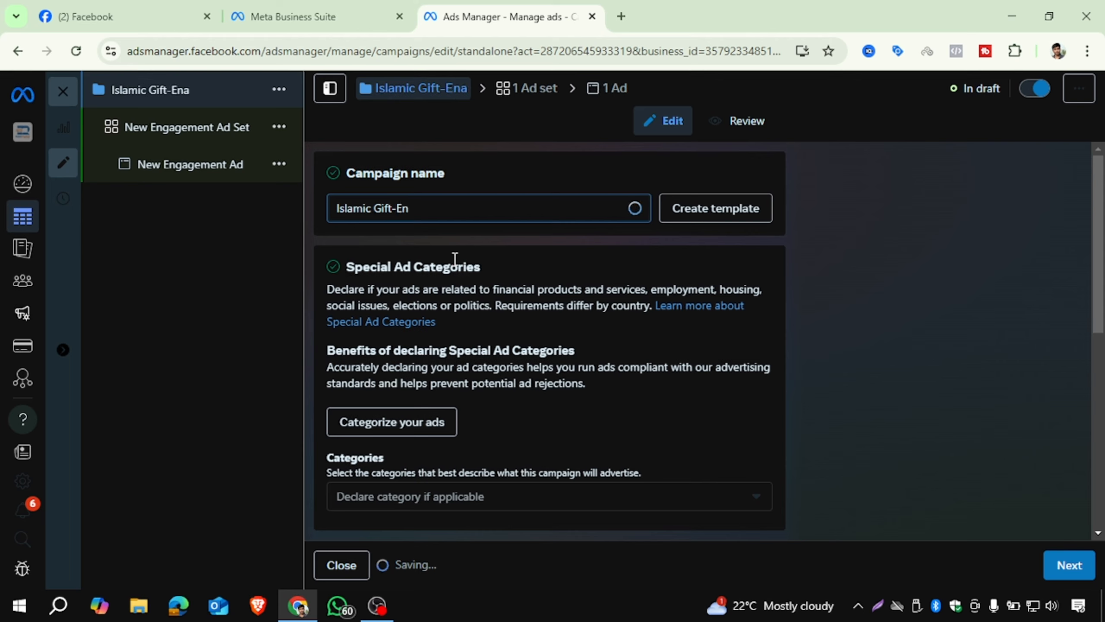
{"action": "type", "text": "gagement"}
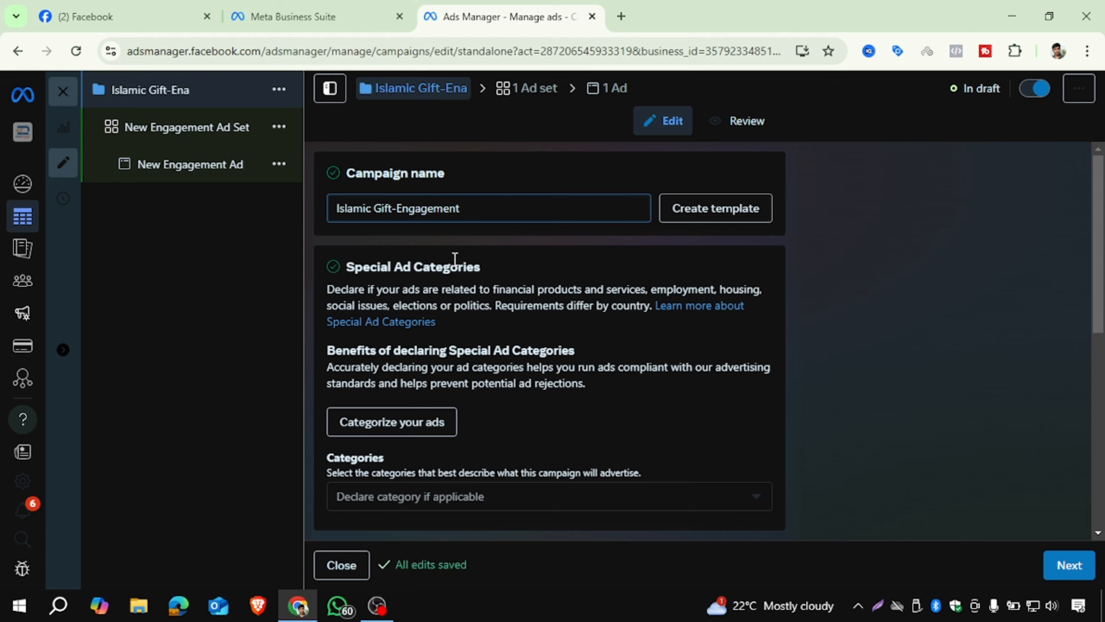
{"action": "type", "text": "-"}
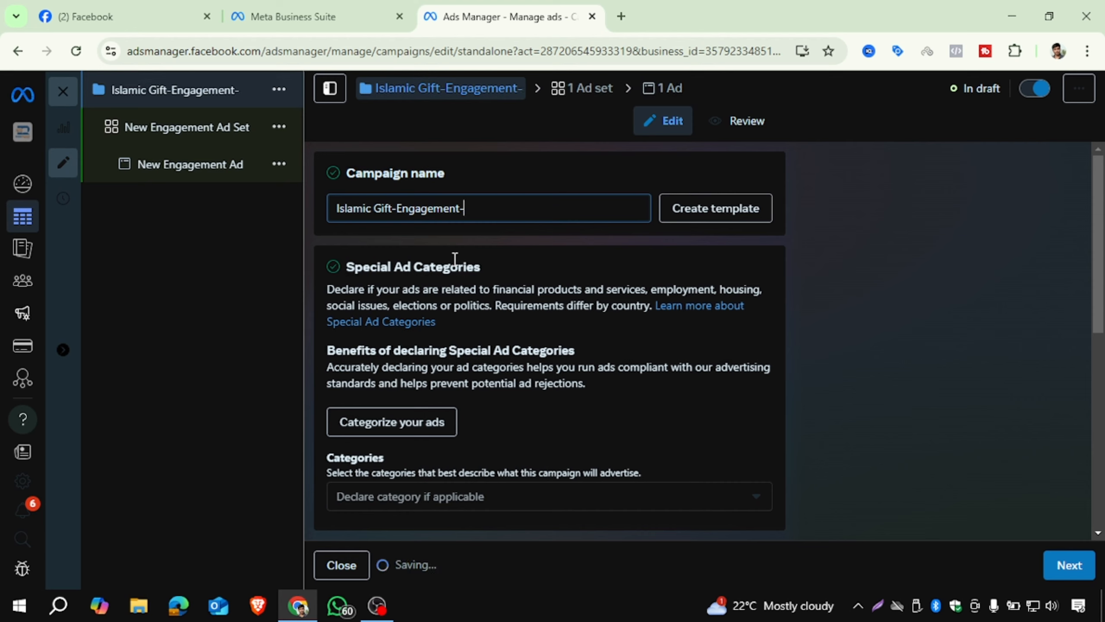
{"action": "type", "text": "2"}
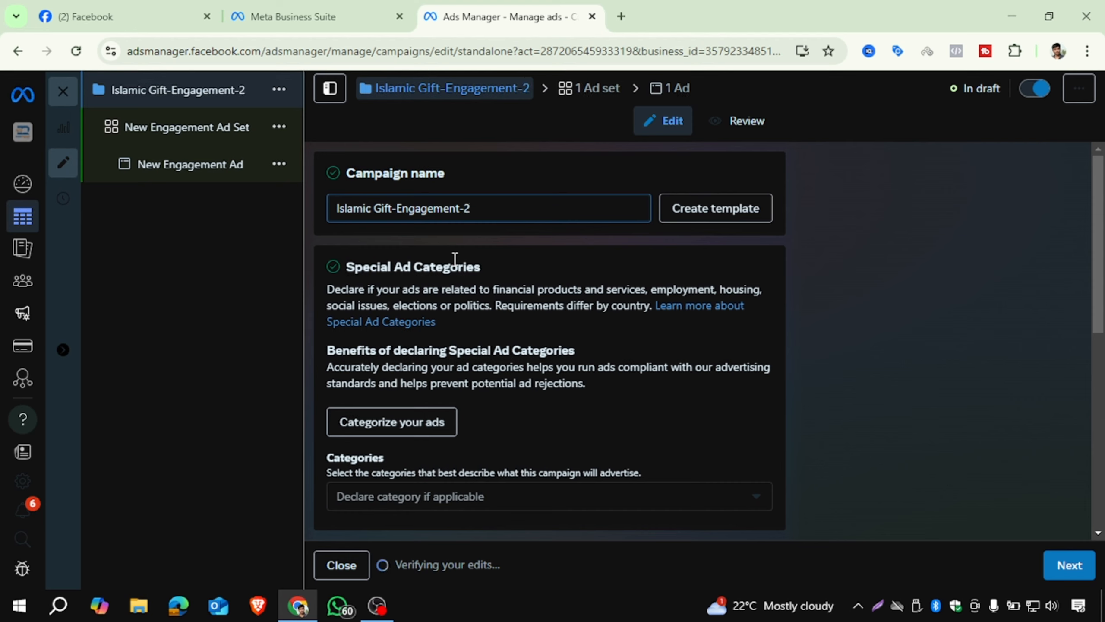
{"action": "type", "text": "1-01-2"}
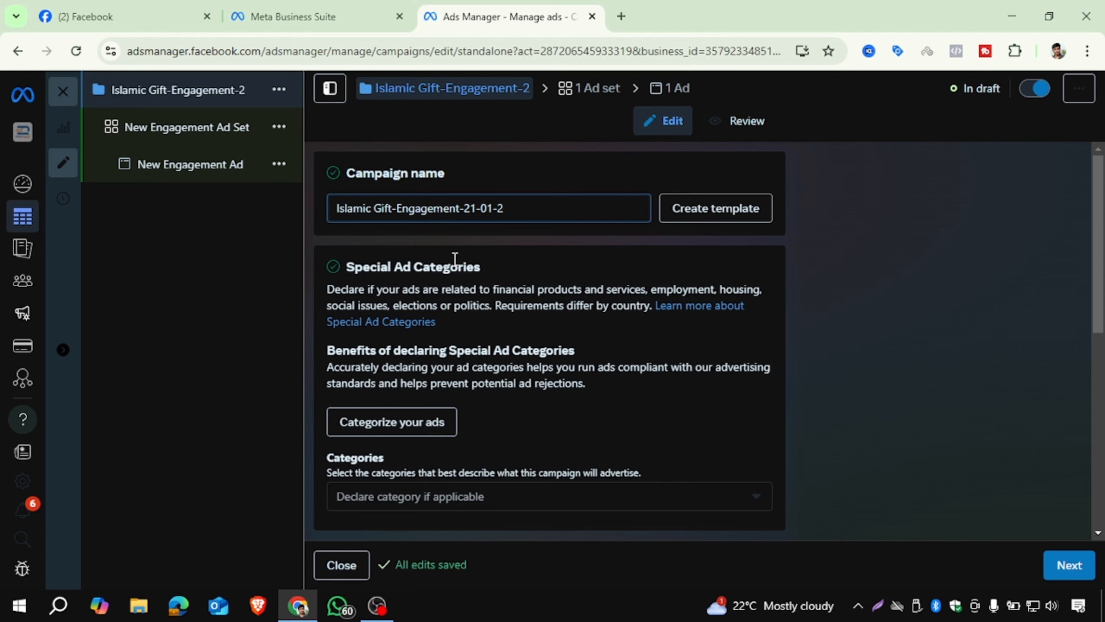
{"action": "type", "text": "4"}
{"action": "key", "text": "BackSpace"}
{"action": "type", "text": "5"}
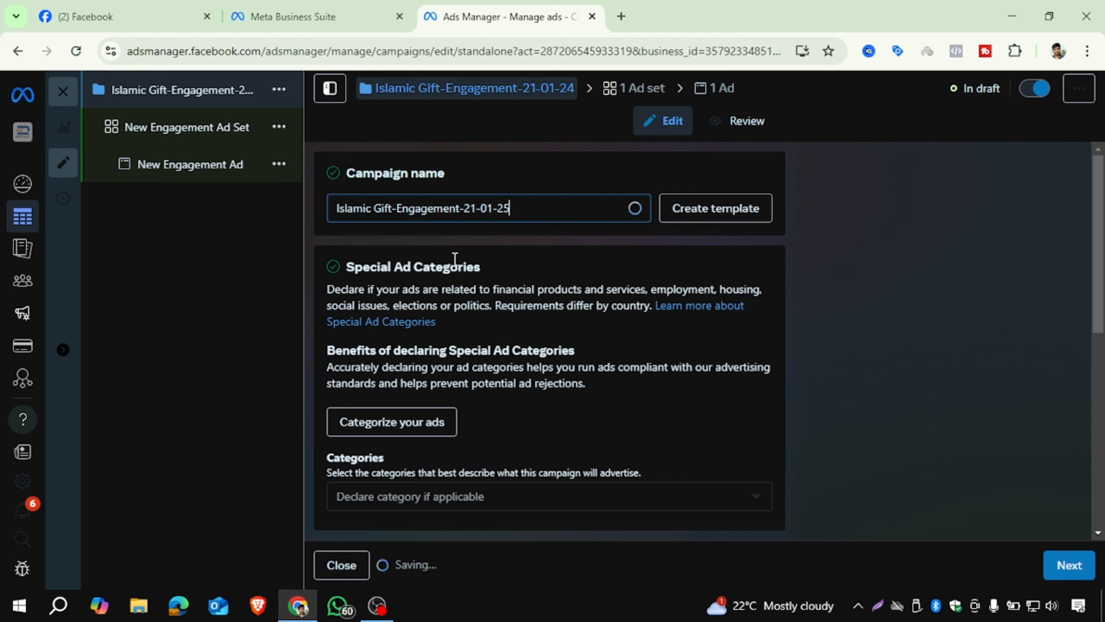
Step: Turn on Advantage campaign budget, keep the daily budget type, and continue to the ad set settings
{"action": "scroll", "coordinate": [534, 235], "scroll_direction": "down", "scroll_amount": 2}
{"action": "scroll", "coordinate": [535, 239], "scroll_direction": "up", "scroll_amount": 2}
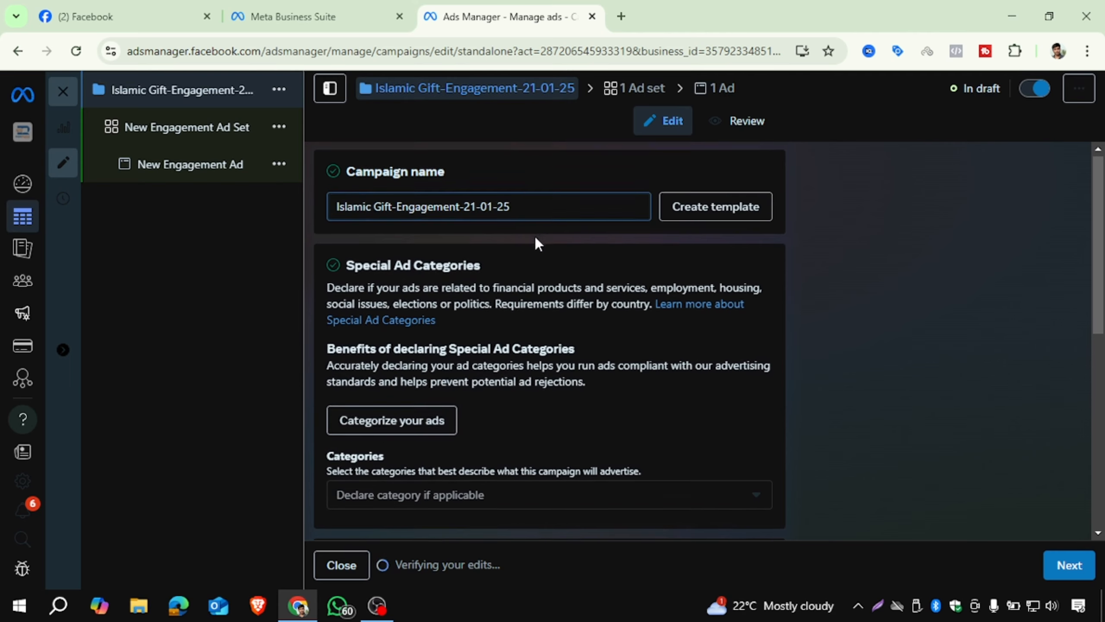
{"action": "scroll", "coordinate": [543, 231], "scroll_direction": "down", "scroll_amount": 10}
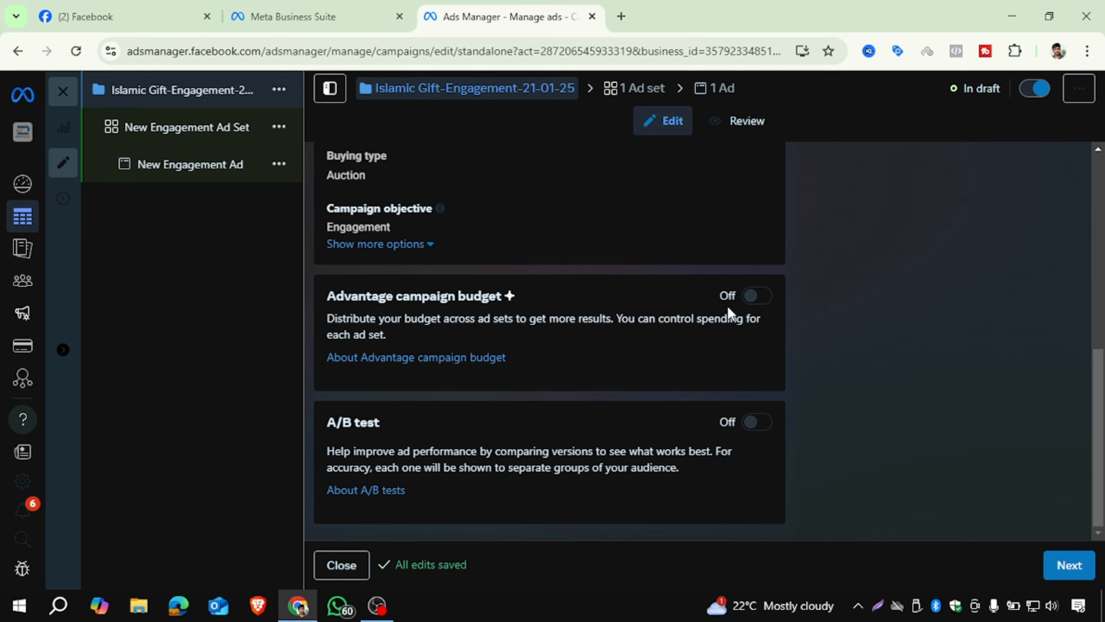
{"action": "left_click", "coordinate": [760, 298]}
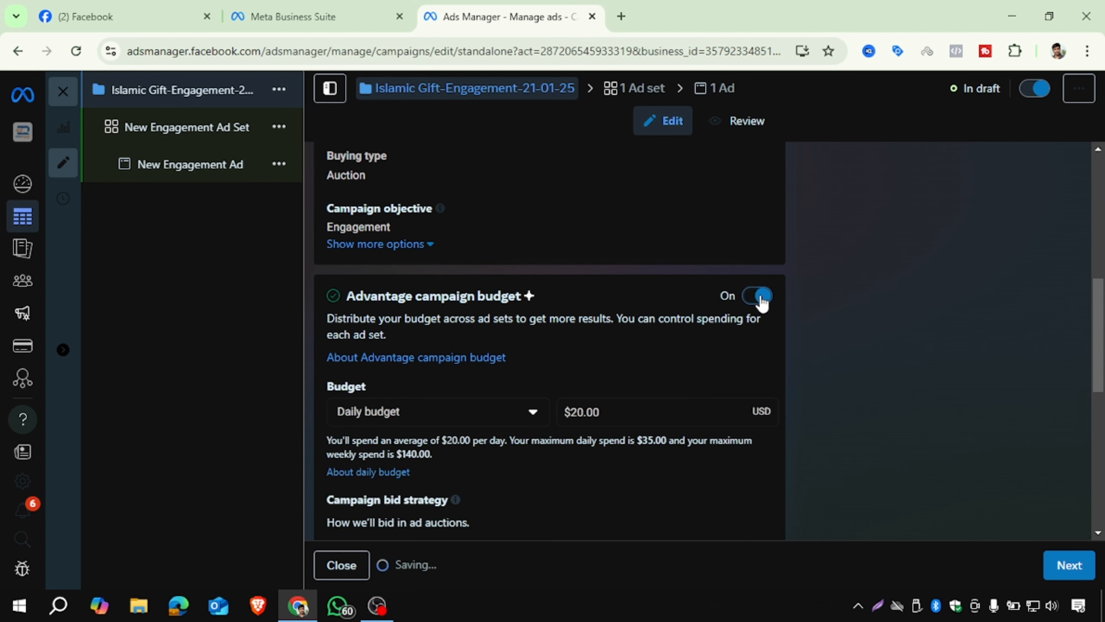
{"action": "scroll", "coordinate": [426, 276], "scroll_direction": "down", "scroll_amount": 2}
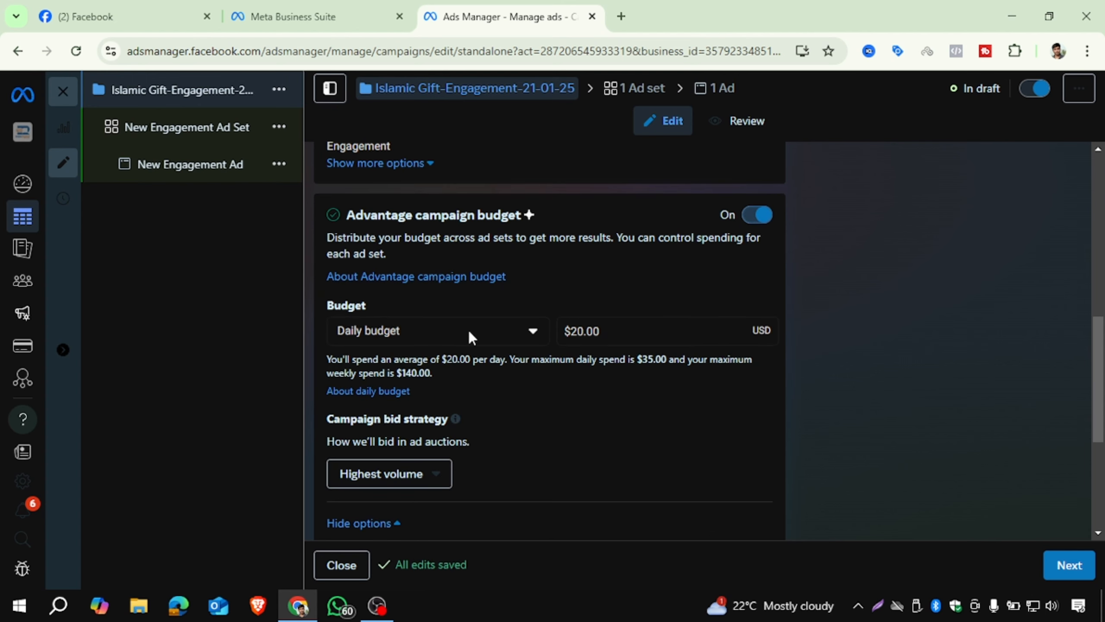
{"action": "left_click", "coordinate": [468, 329]}
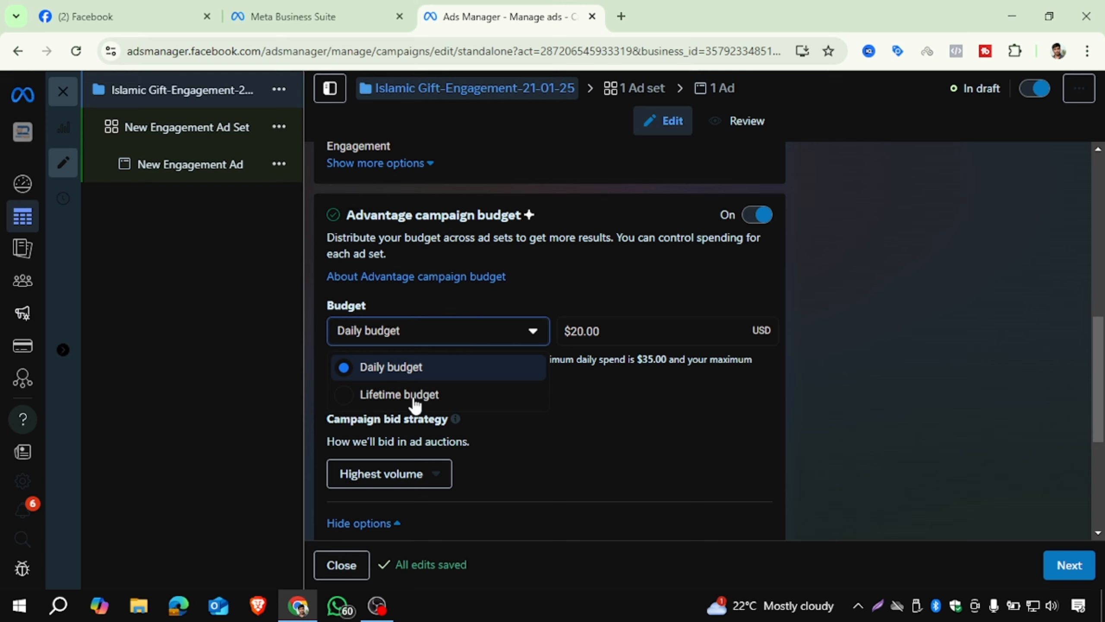
{"action": "left_click", "coordinate": [443, 336]}
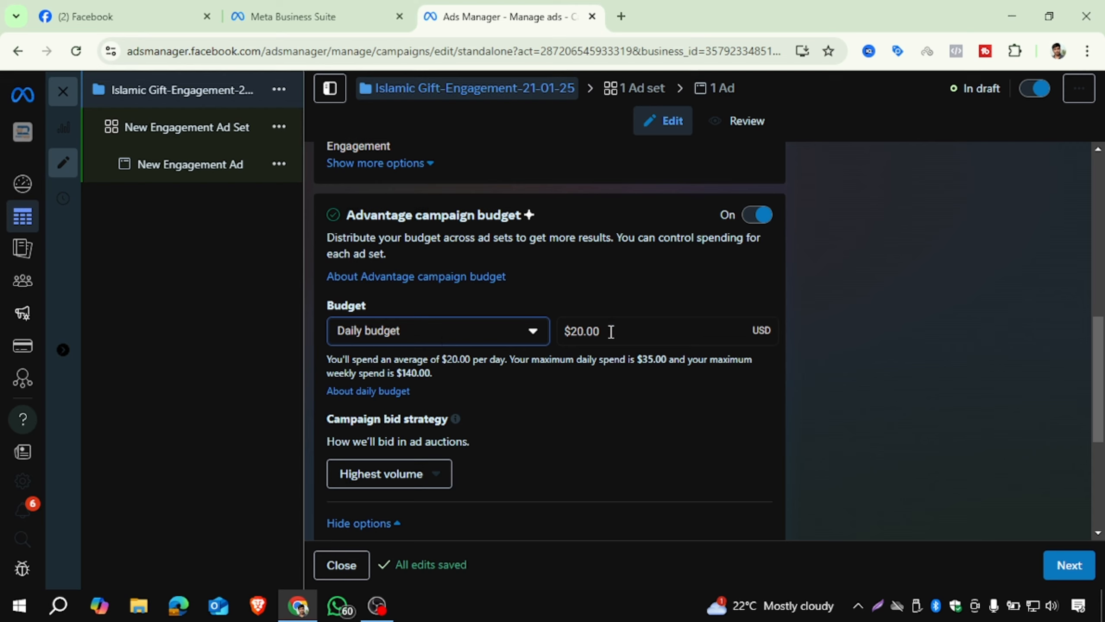
{"action": "scroll", "coordinate": [617, 355], "scroll_direction": "down", "scroll_amount": 5}
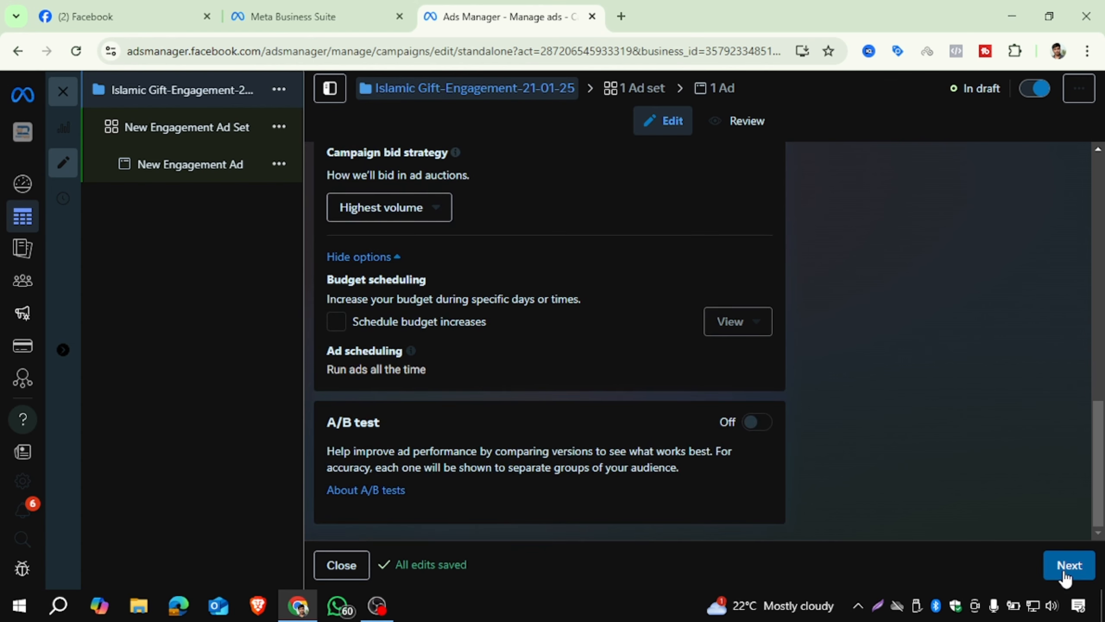
{"action": "left_click", "coordinate": [1065, 575]}
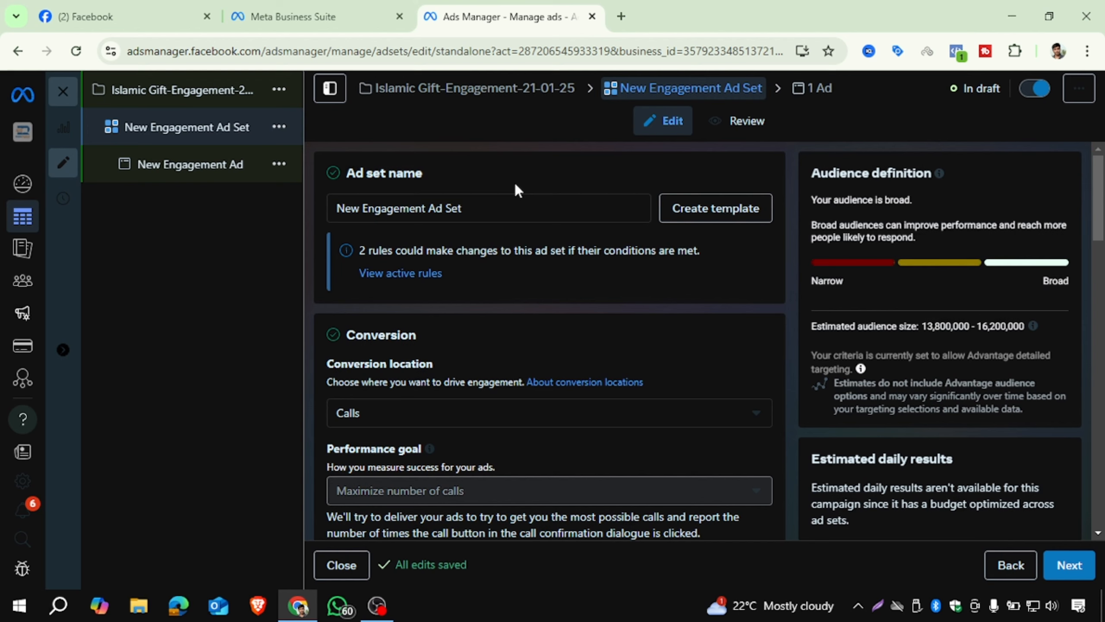
Step: Set the ad set's conversion location to Message destinations
{"action": "triple_click", "coordinate": [489, 212]}
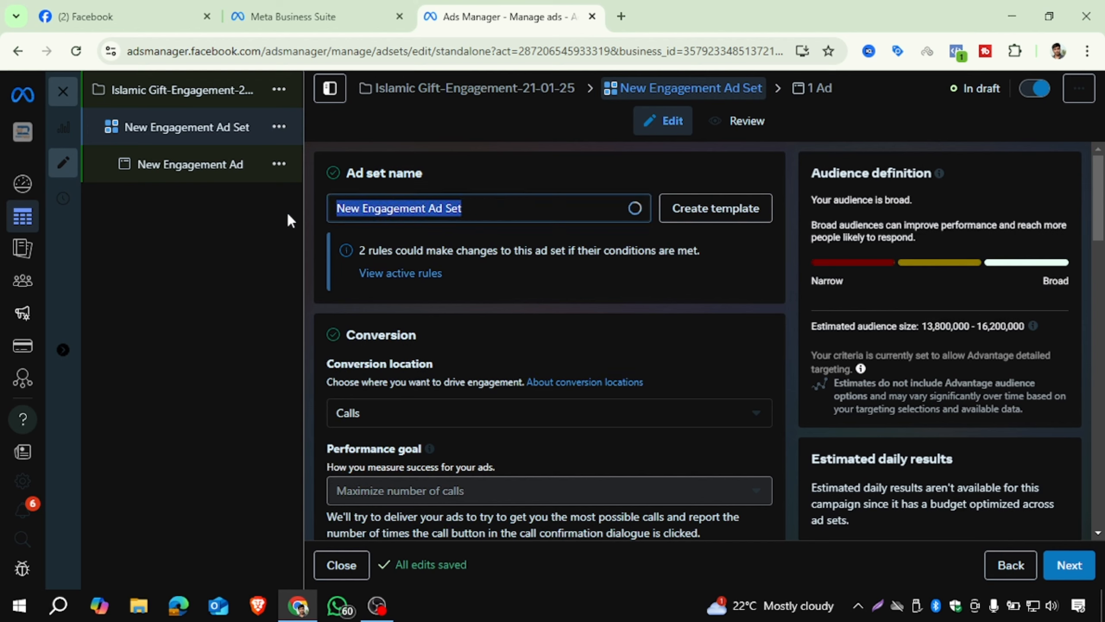
{"action": "left_click", "coordinate": [505, 153]}
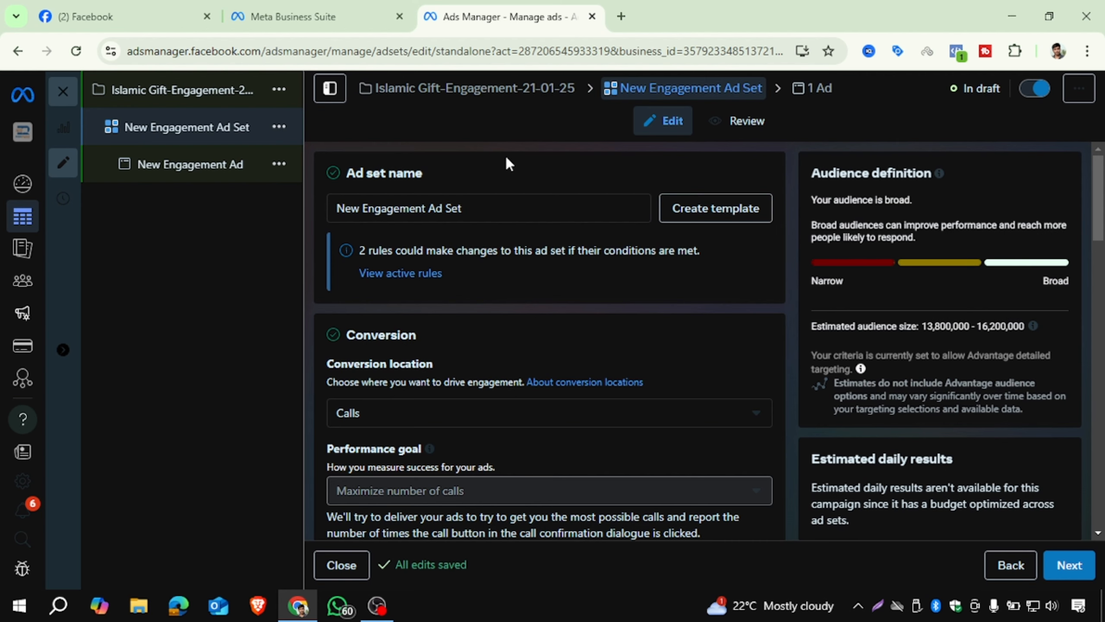
{"action": "scroll", "coordinate": [417, 269], "scroll_direction": "down", "scroll_amount": 2}
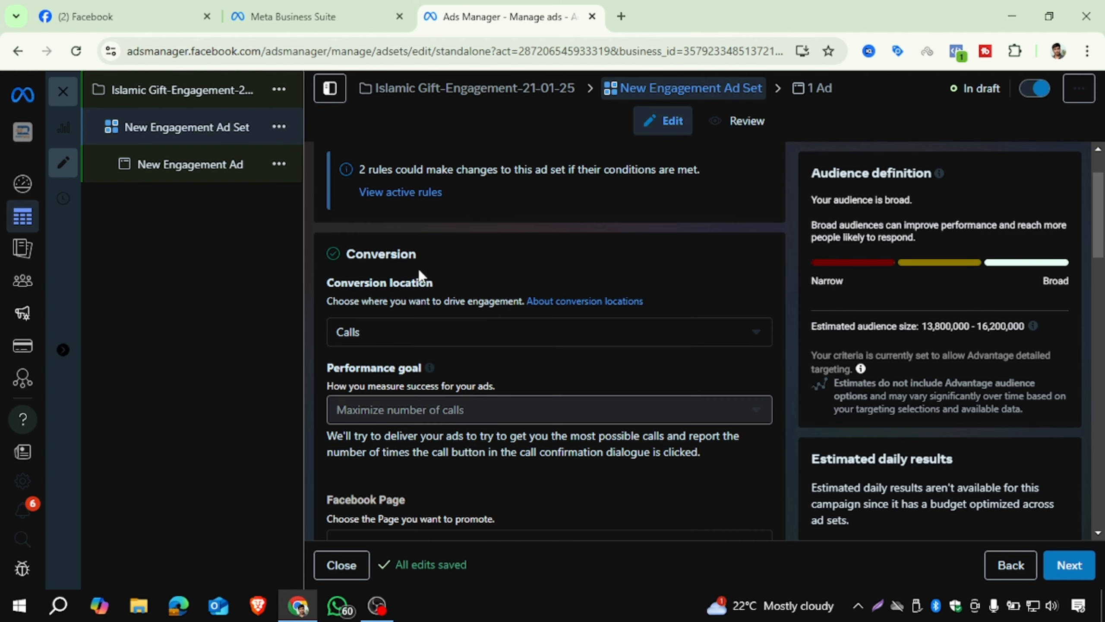
{"action": "left_click_drag", "start_coordinate": [318, 278], "coordinate": [440, 283]}
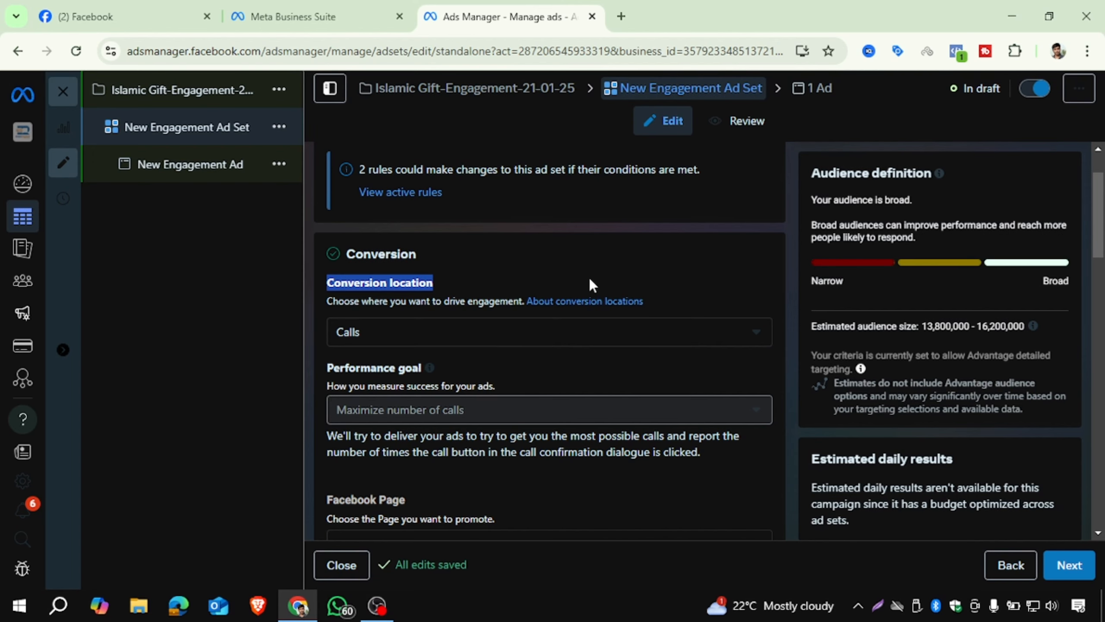
{"action": "scroll", "coordinate": [589, 275], "scroll_direction": "down", "scroll_amount": 3}
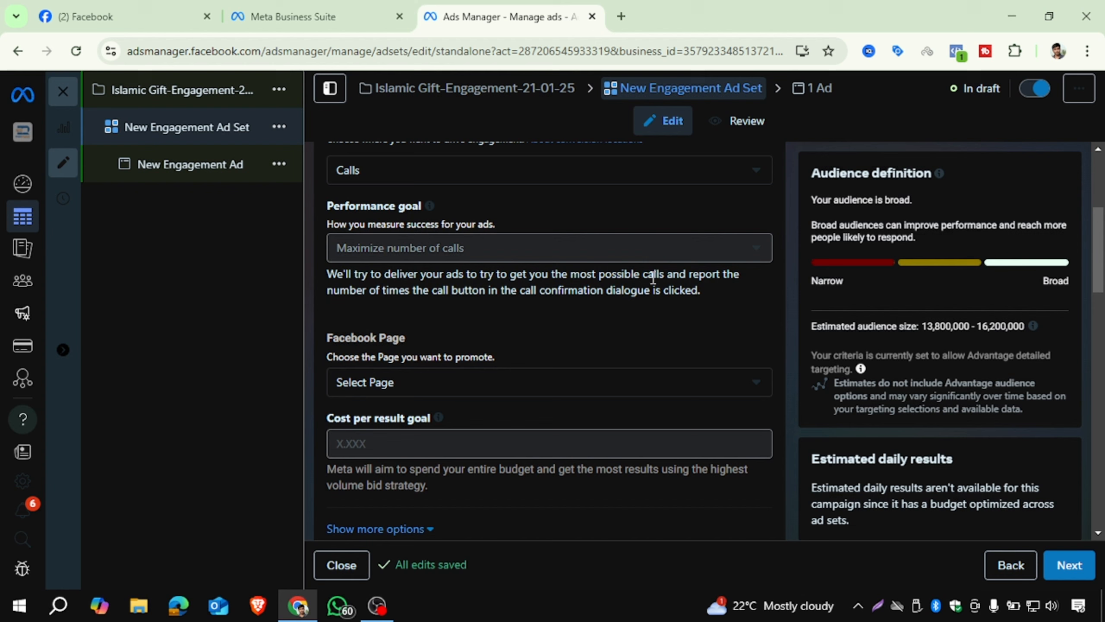
{"action": "left_click", "coordinate": [631, 179]}
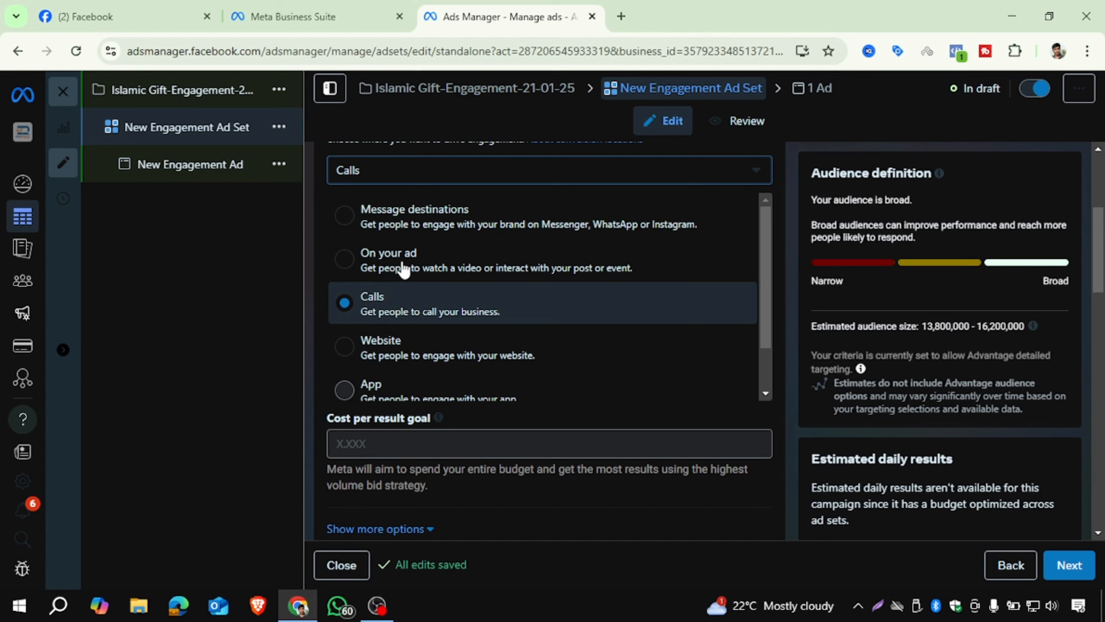
{"action": "scroll", "coordinate": [409, 277], "scroll_direction": "down", "scroll_amount": 1}
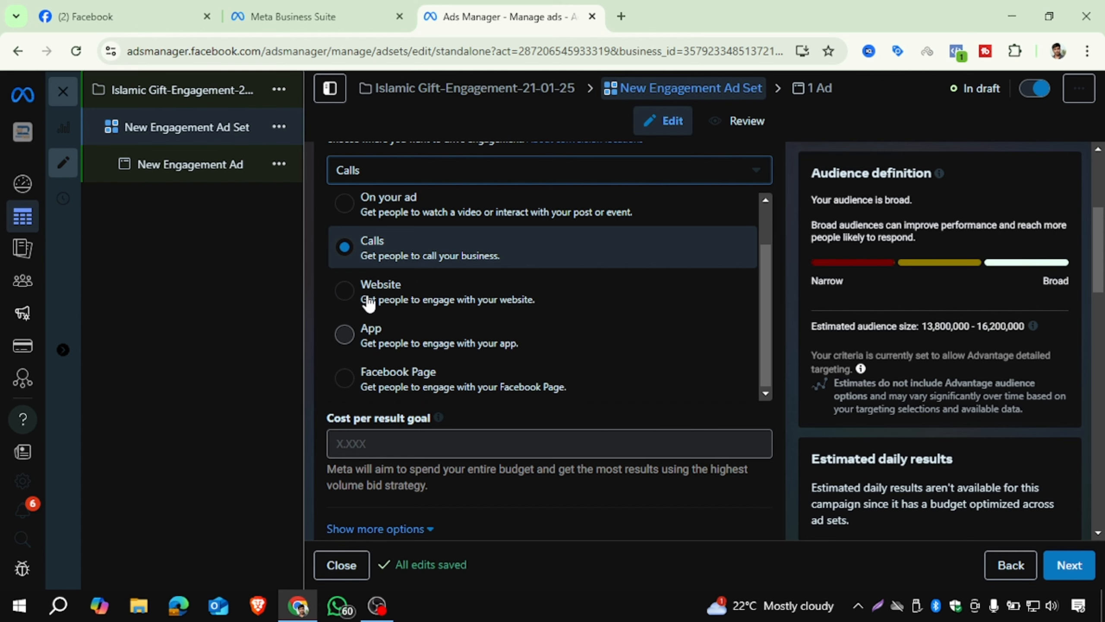
{"action": "scroll", "coordinate": [415, 300], "scroll_direction": "down", "scroll_amount": 2}
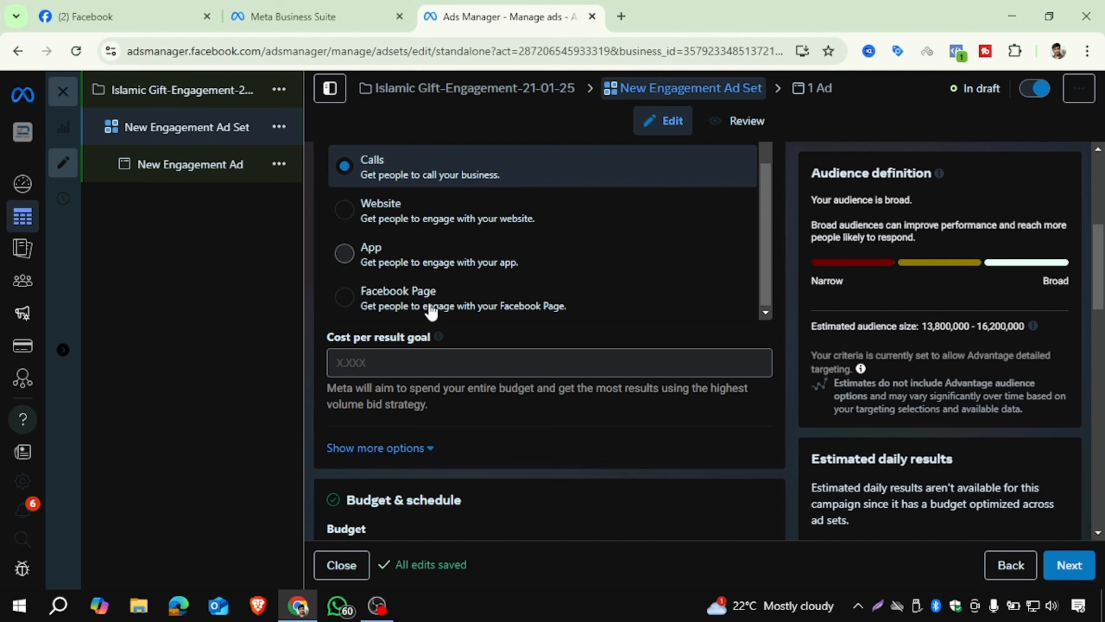
{"action": "scroll", "coordinate": [435, 311], "scroll_direction": "up", "scroll_amount": 2}
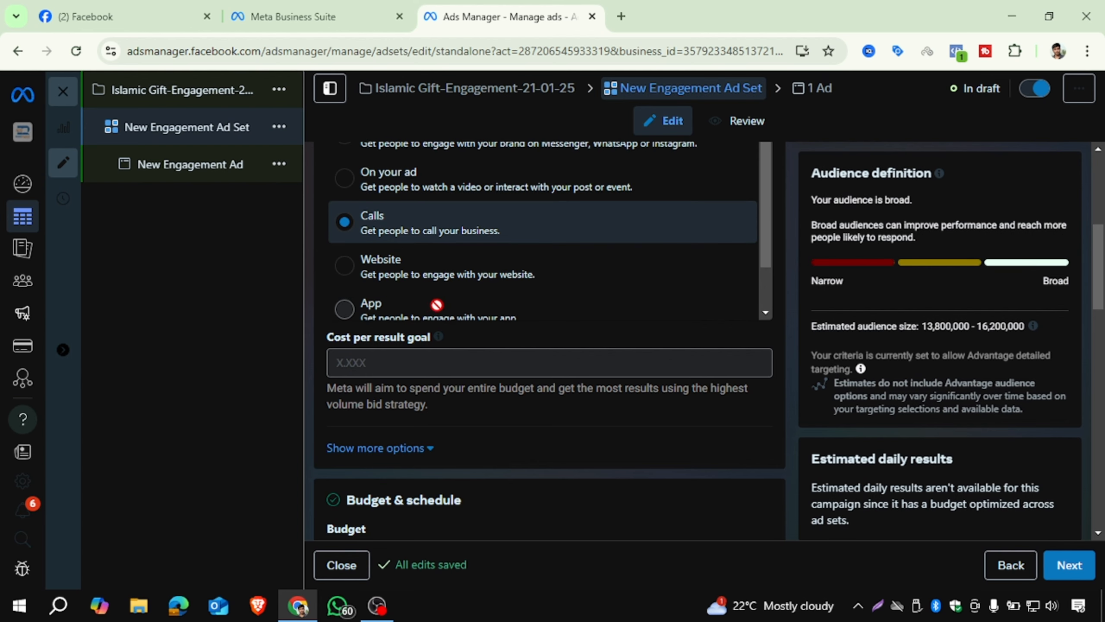
{"action": "scroll", "coordinate": [490, 294], "scroll_direction": "up", "scroll_amount": 3}
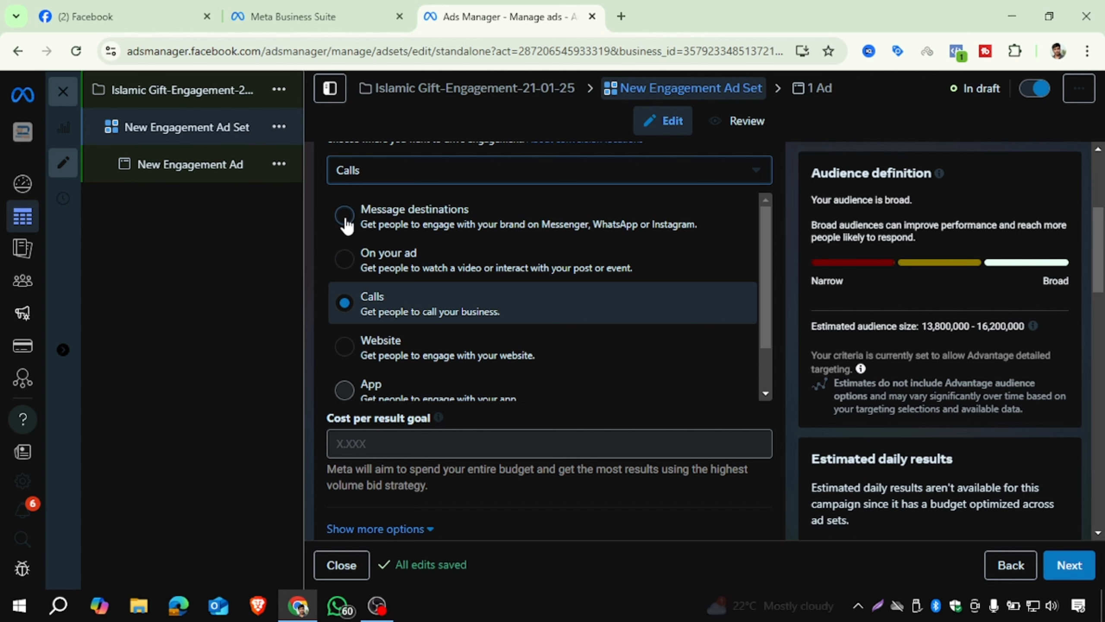
{"action": "left_click", "coordinate": [420, 226]}
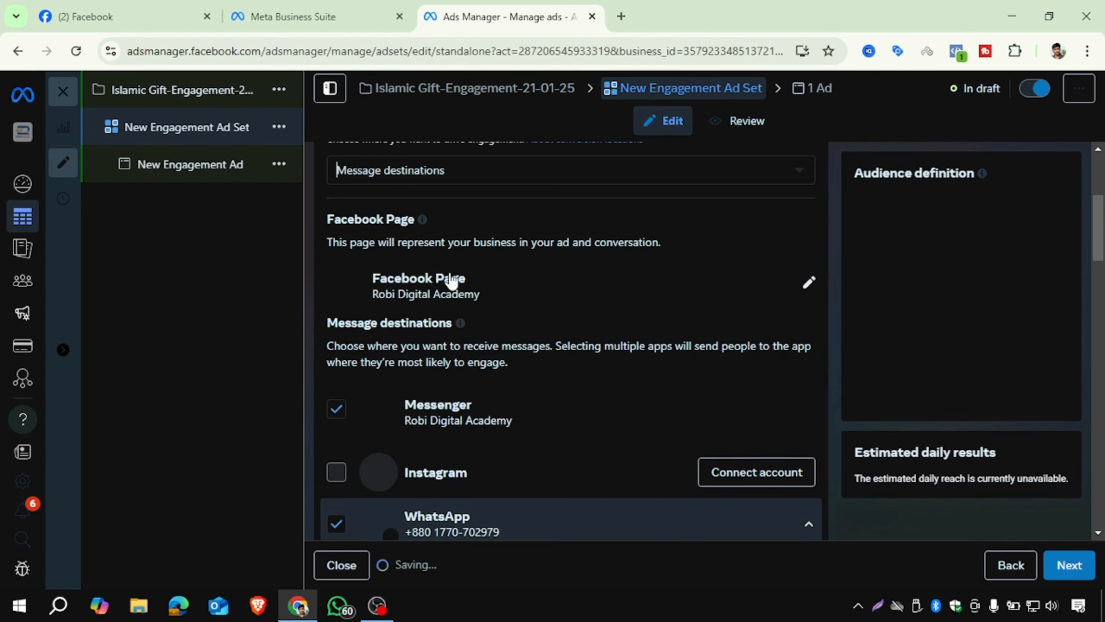
Step: Look through the Facebook Pages available for the ad set, keeping Robi Digital Academy selected
{"action": "scroll", "coordinate": [503, 268], "scroll_direction": "up", "scroll_amount": 5}
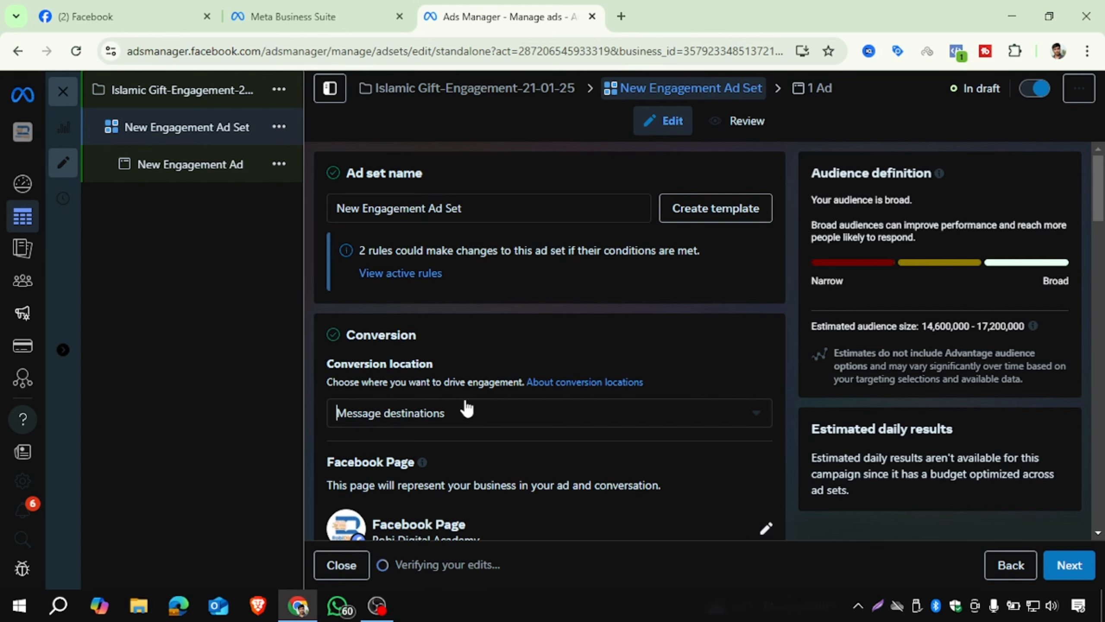
{"action": "scroll", "coordinate": [468, 378], "scroll_direction": "down", "scroll_amount": 5}
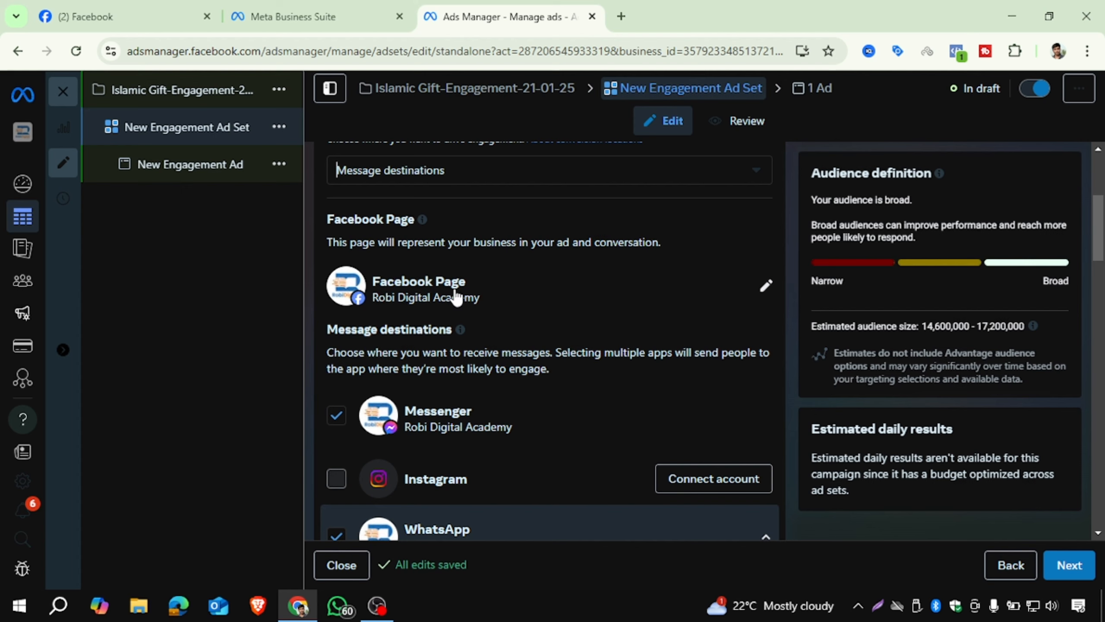
{"action": "left_click", "coordinate": [764, 288]}
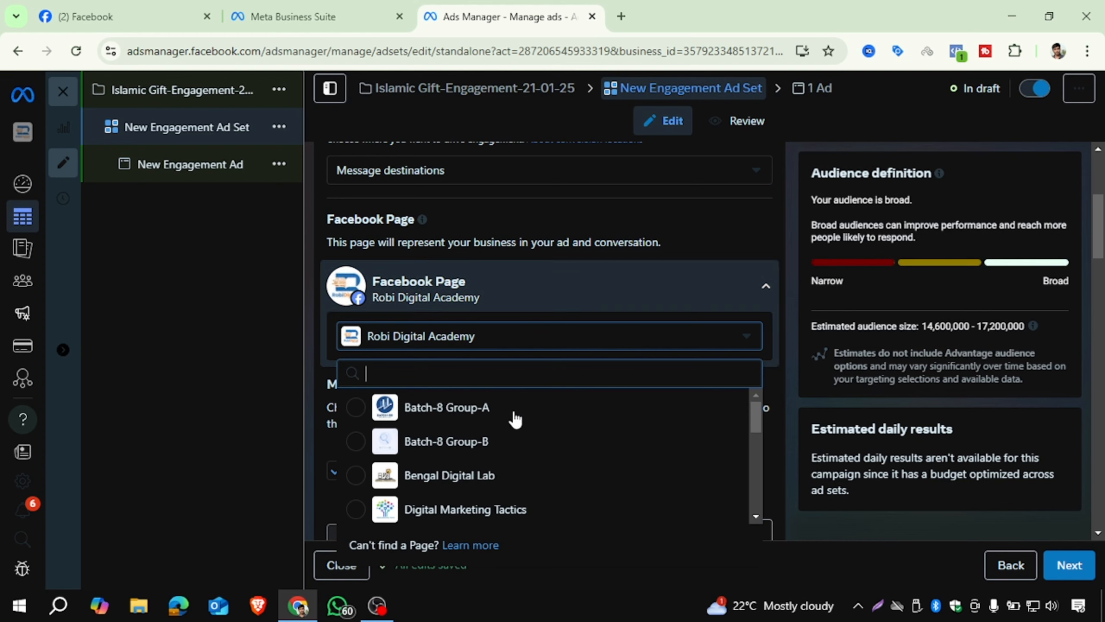
{"action": "scroll", "coordinate": [514, 423], "scroll_direction": "down", "scroll_amount": 5}
{"action": "scroll", "coordinate": [522, 441], "scroll_direction": "down", "scroll_amount": 3}
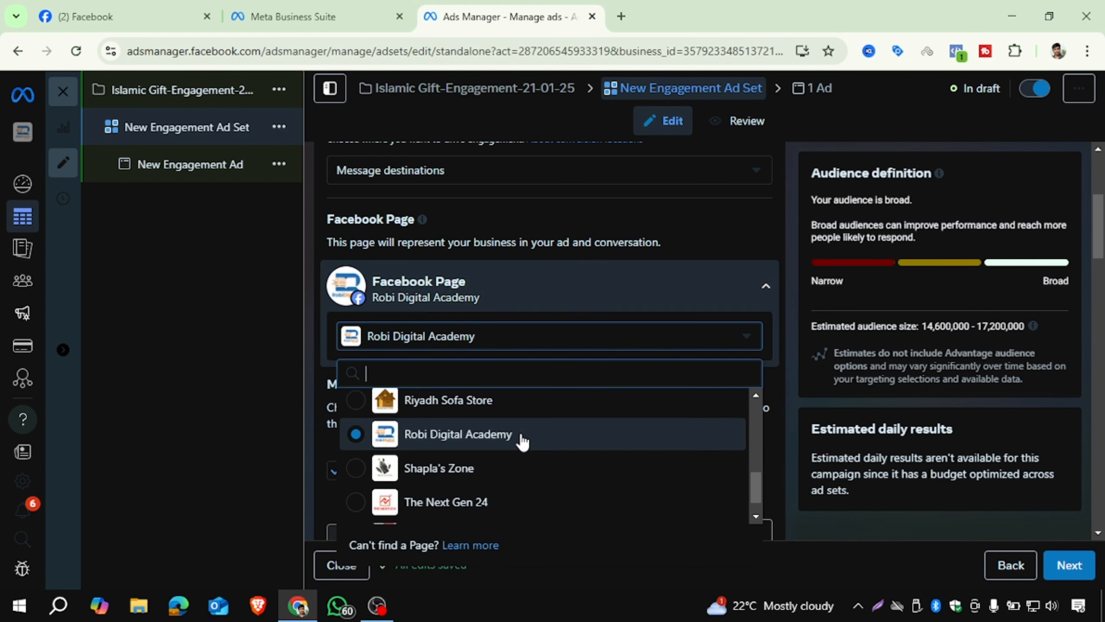
{"action": "scroll", "coordinate": [522, 440], "scroll_direction": "up", "scroll_amount": 3}
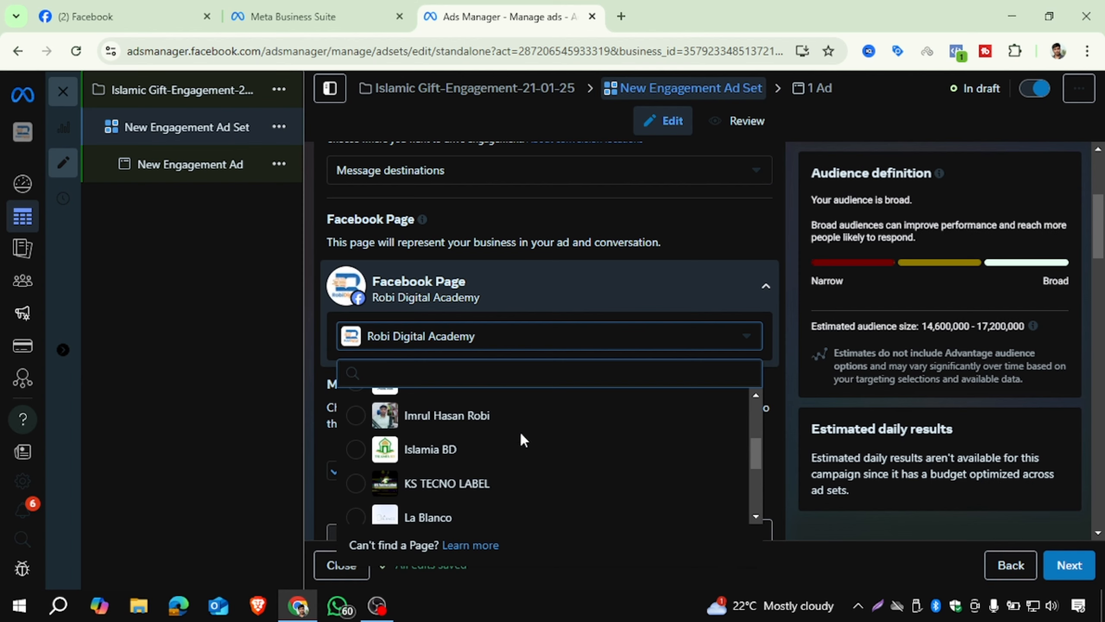
{"action": "scroll", "coordinate": [455, 424], "scroll_direction": "up", "scroll_amount": 3}
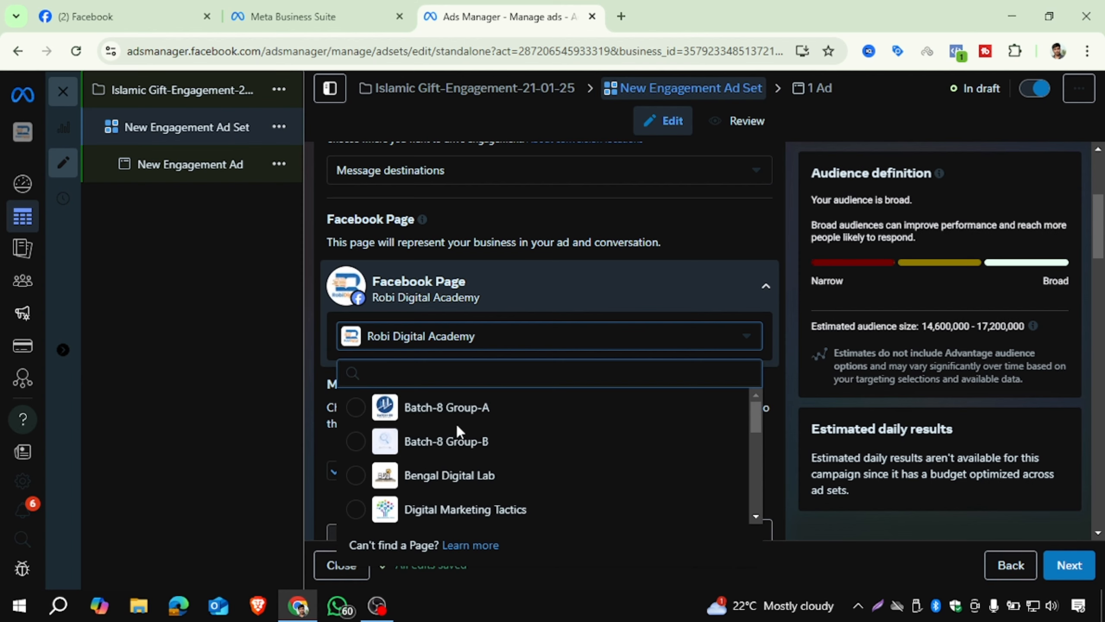
{"action": "left_click", "coordinate": [306, 260]}
Step: Review the message destinations and the performance goal options, keeping Maximize number of conversations
{"action": "scroll", "coordinate": [513, 323], "scroll_direction": "down", "scroll_amount": 2}
{"action": "scroll", "coordinate": [519, 326], "scroll_direction": "down", "scroll_amount": 2}
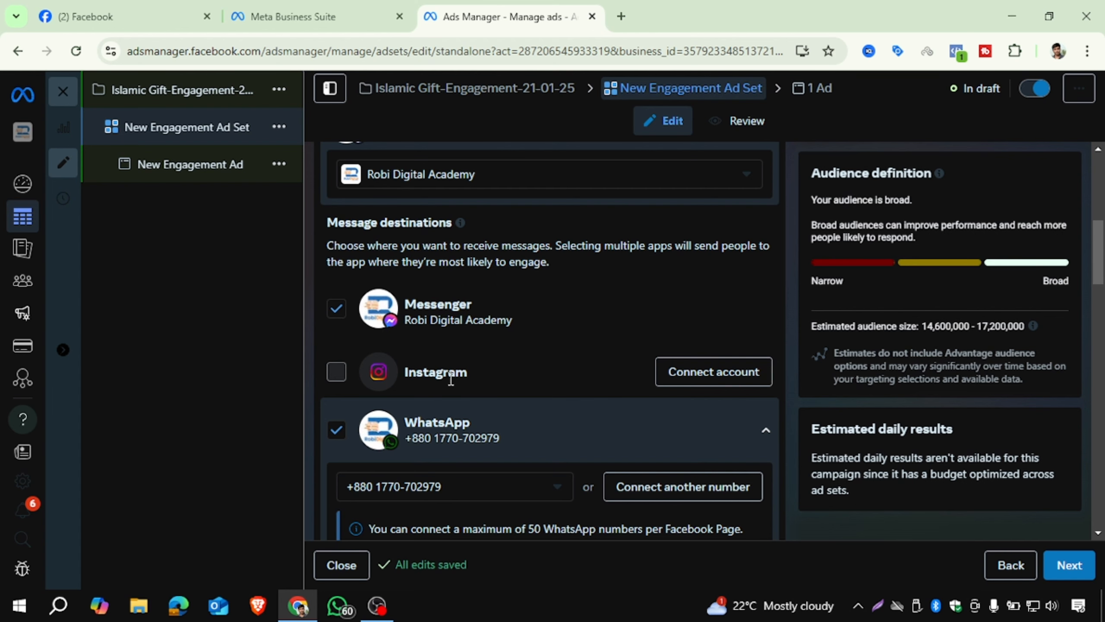
{"action": "scroll", "coordinate": [447, 378], "scroll_direction": "down", "scroll_amount": 2}
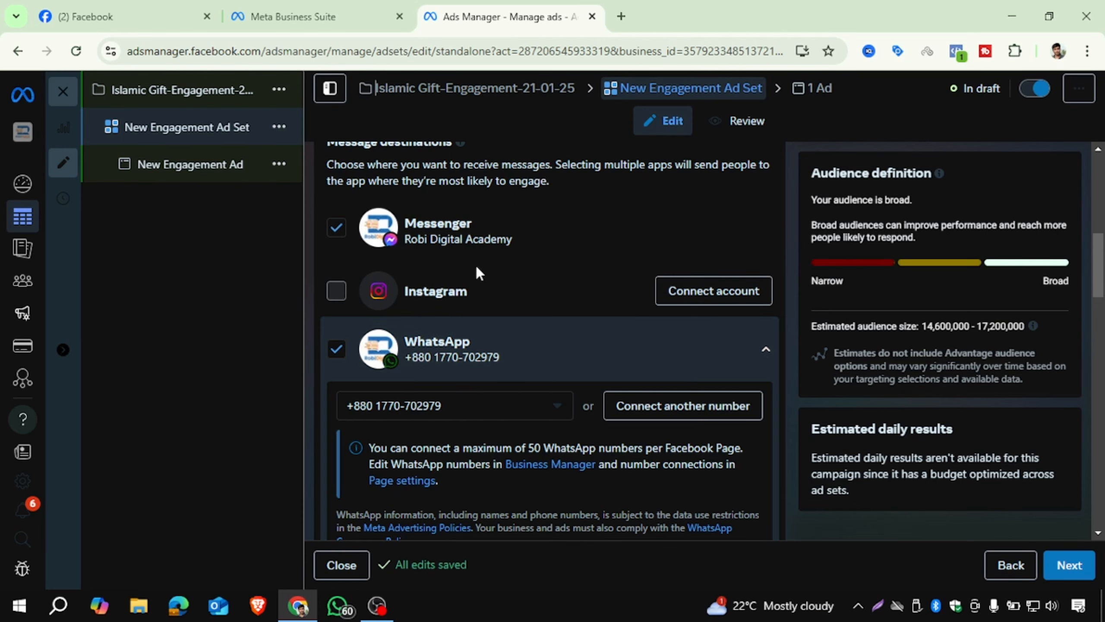
{"action": "scroll", "coordinate": [477, 274], "scroll_direction": "down", "scroll_amount": 5}
{"action": "scroll", "coordinate": [484, 290], "scroll_direction": "down", "scroll_amount": 5}
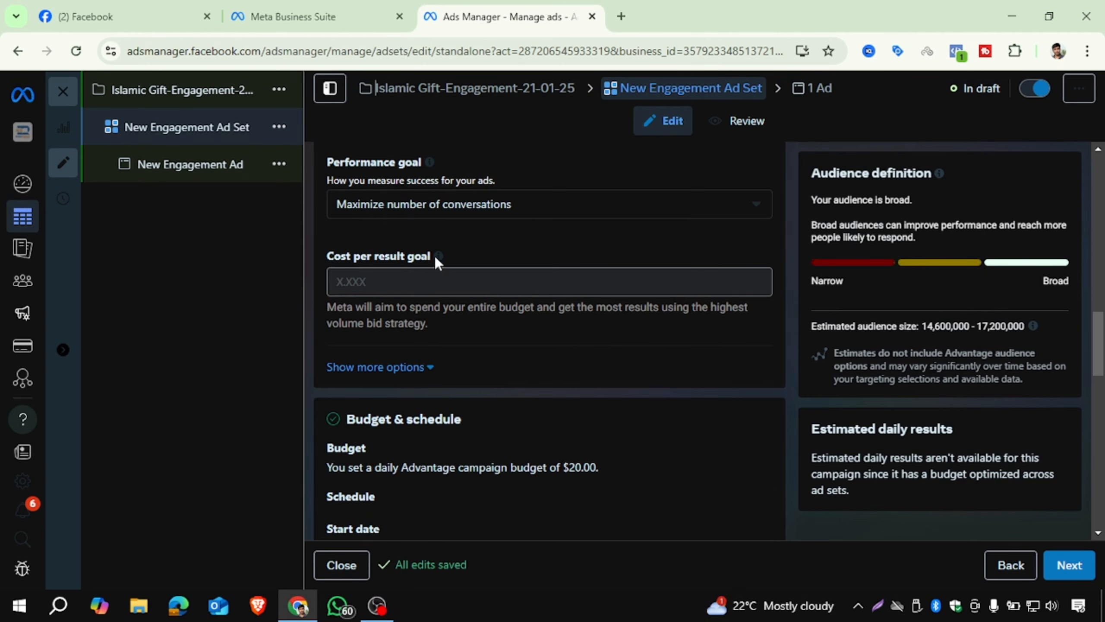
{"action": "left_click", "coordinate": [473, 212]}
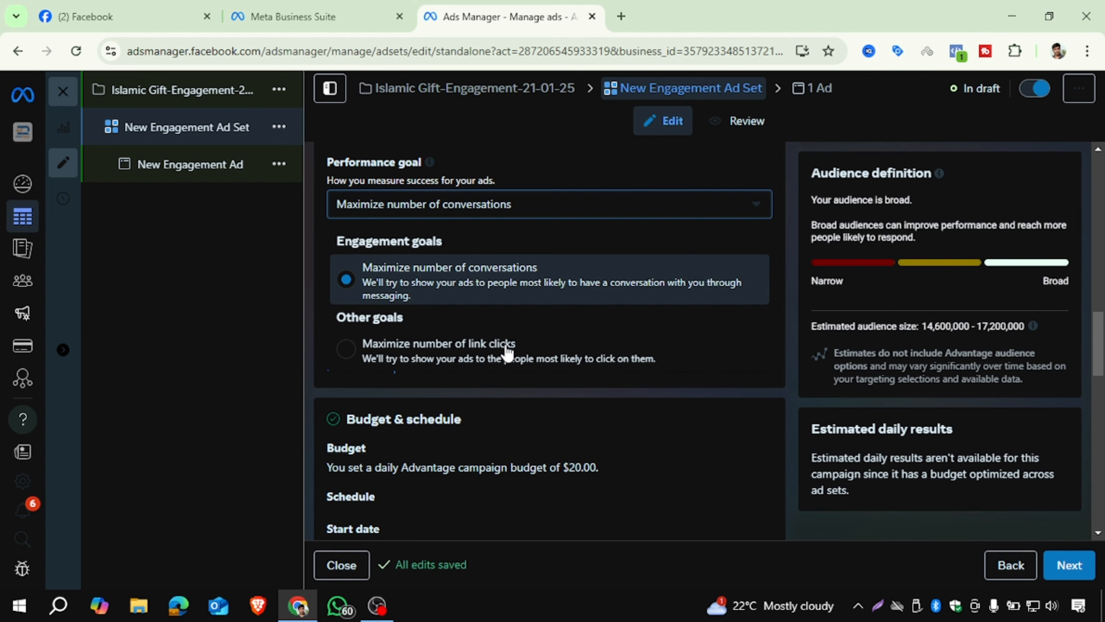
{"action": "scroll", "coordinate": [507, 348], "scroll_direction": "up", "scroll_amount": 2}
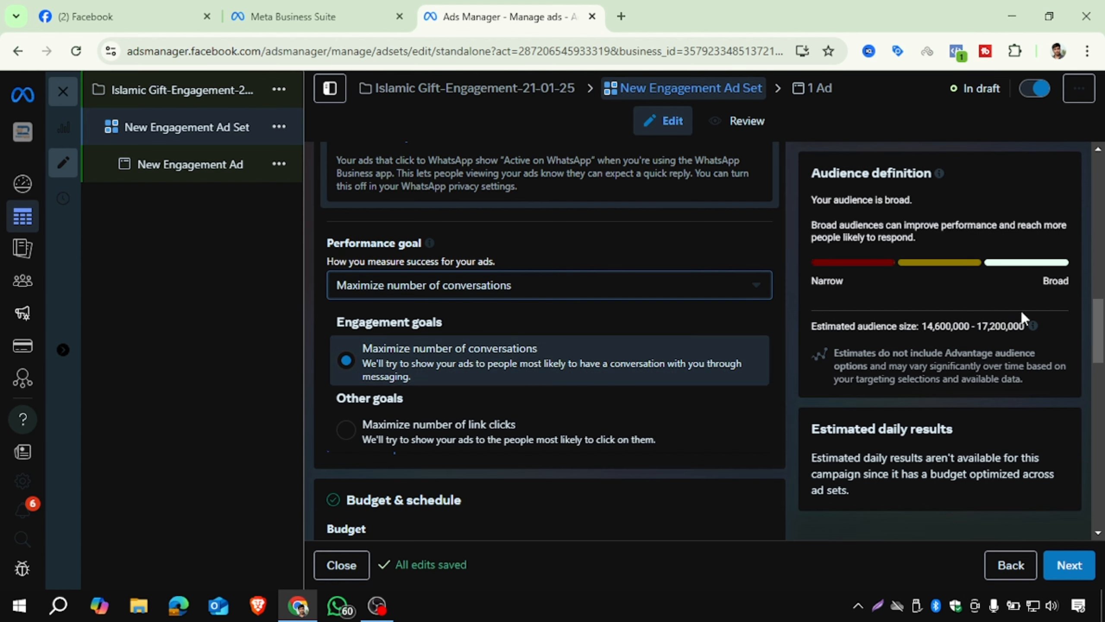
Step: Schedule the ad set to start on Jan 25, 2025 at 10:00 AM
{"action": "left_click_drag", "start_coordinate": [1099, 333], "coordinate": [1101, 381]}
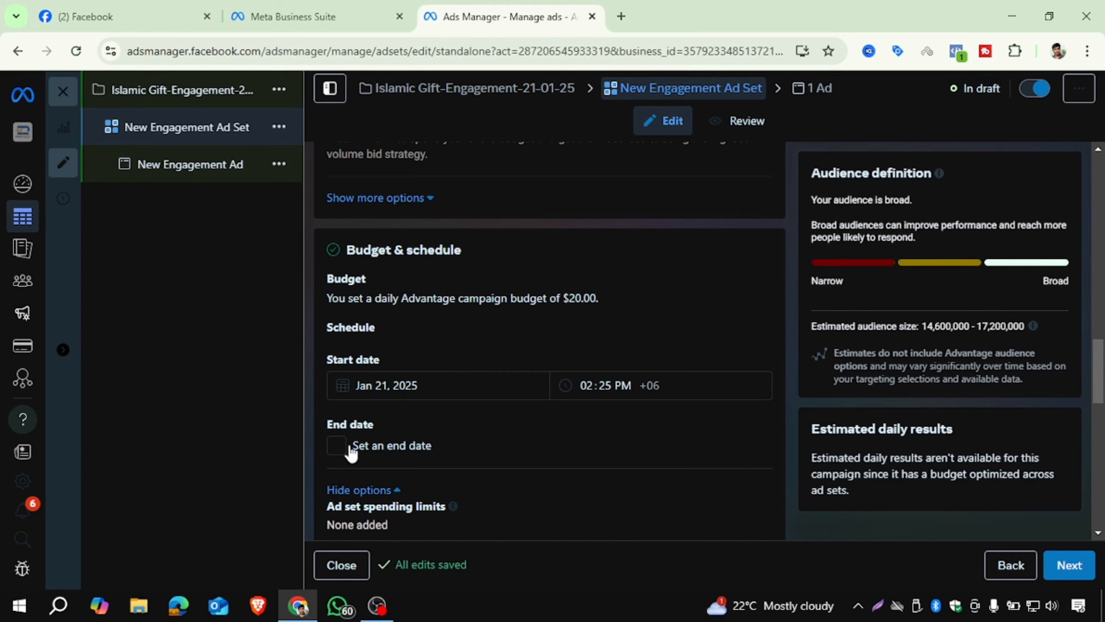
{"action": "left_click", "coordinate": [377, 384]}
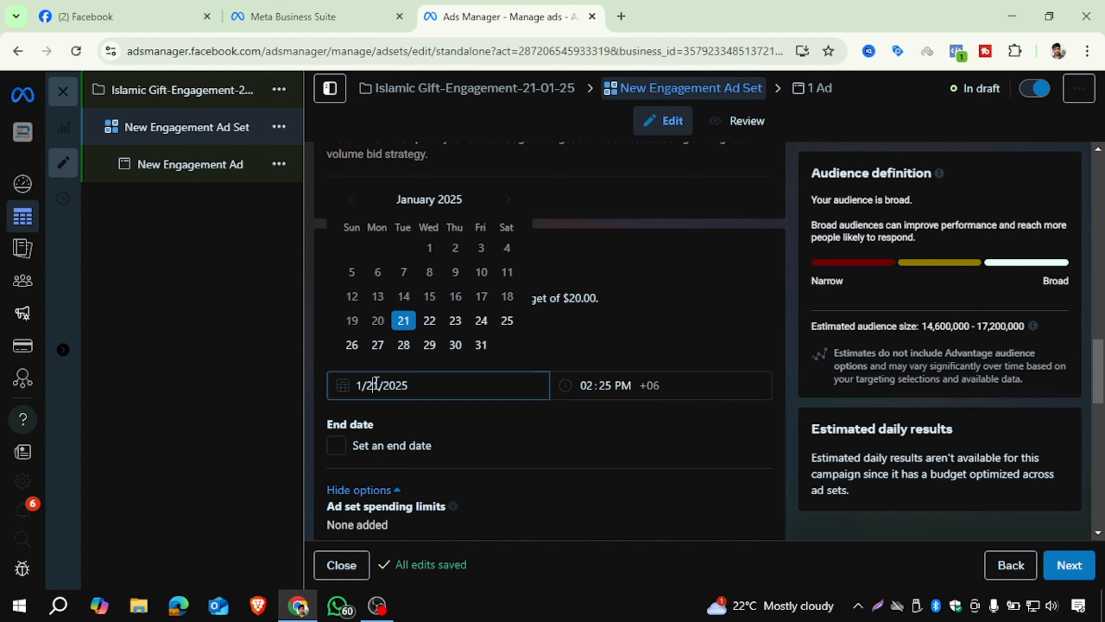
{"action": "left_click", "coordinate": [507, 321]}
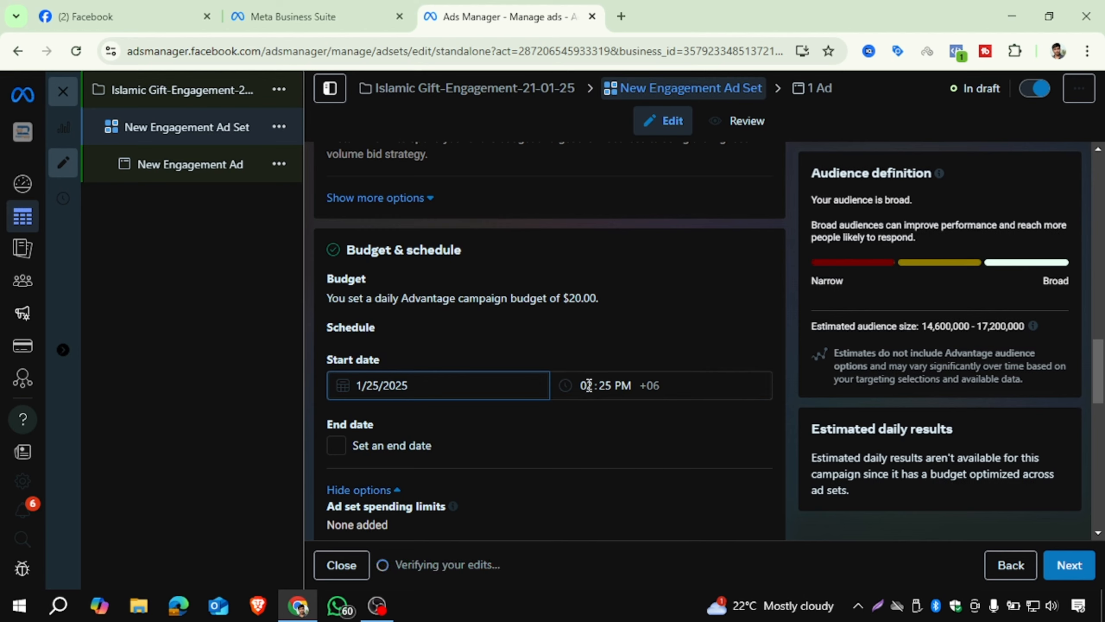
{"action": "left_click", "coordinate": [589, 385]}
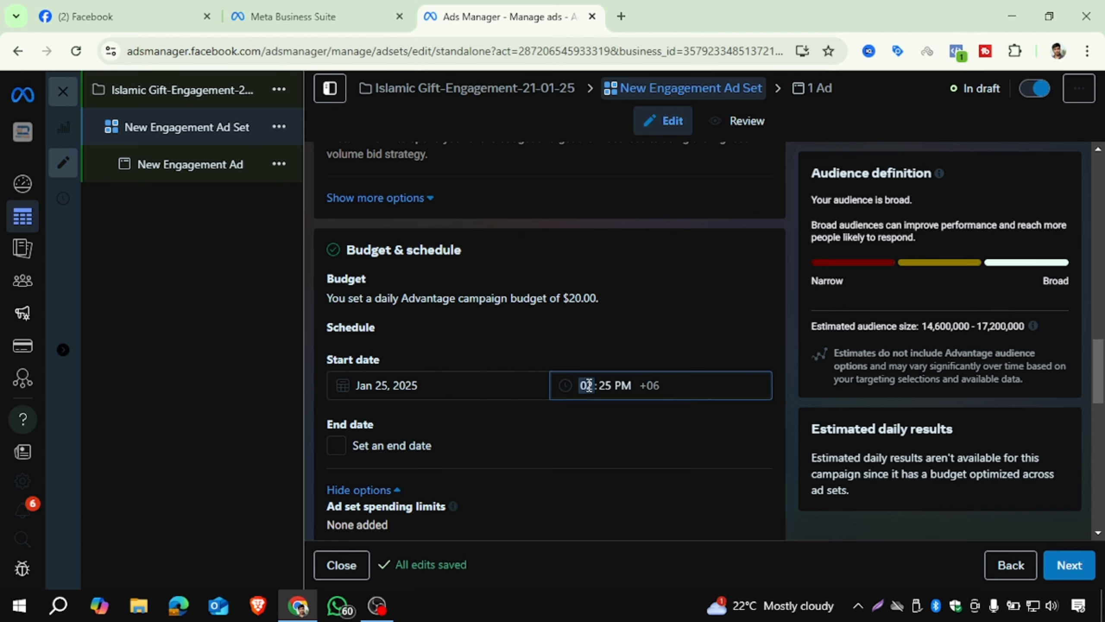
{"action": "type", "text": "1"}
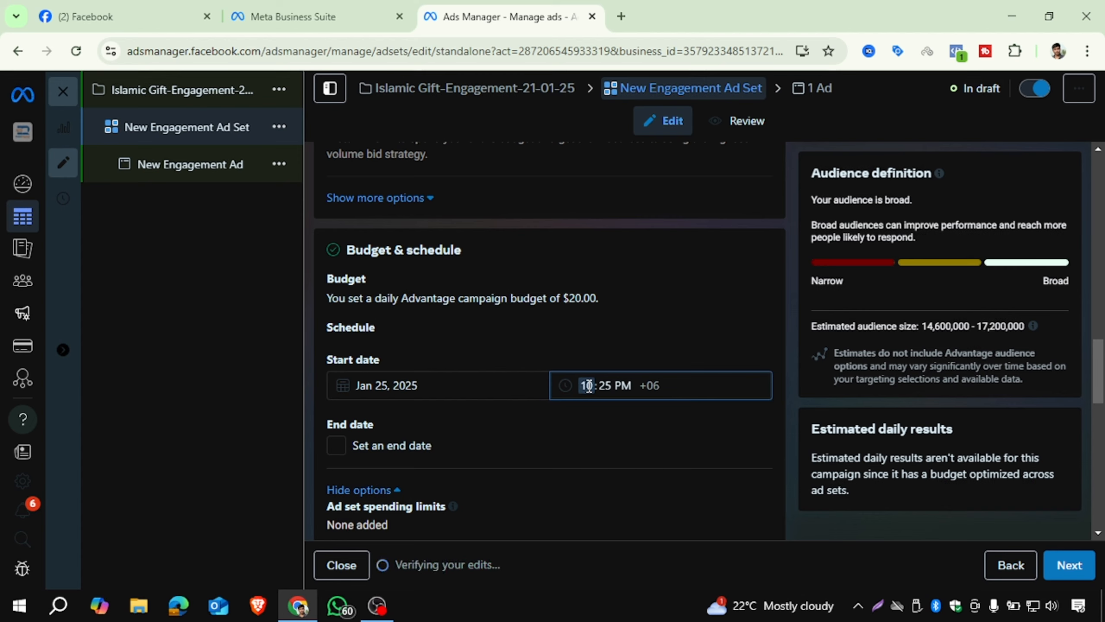
{"action": "type", "text": "0"}
{"action": "left_click", "coordinate": [609, 386]}
{"action": "type", "text": "00"}
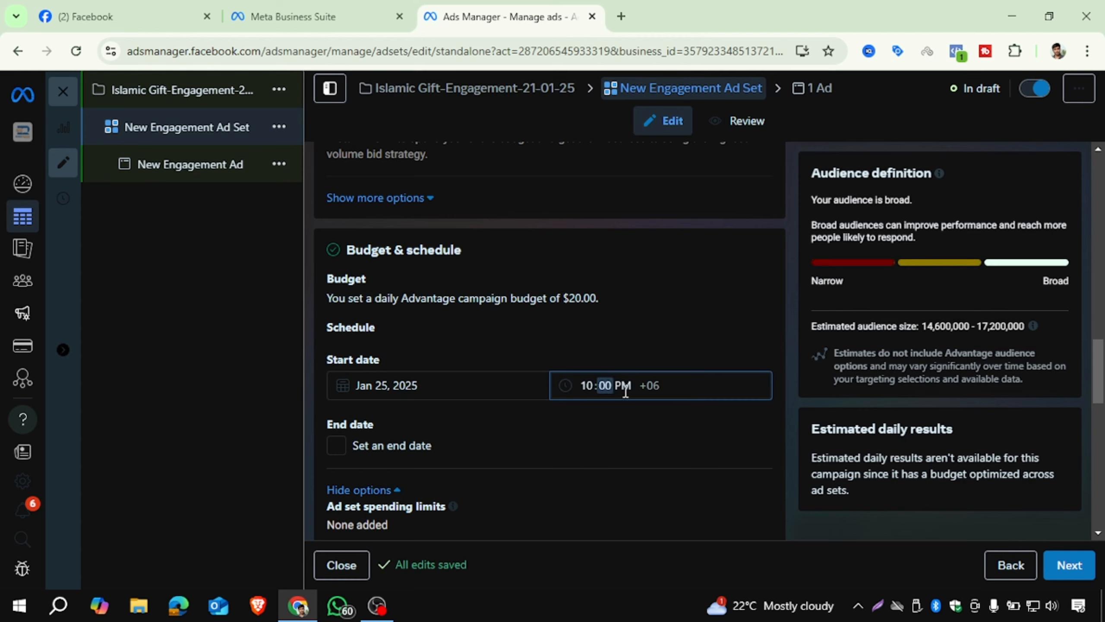
{"action": "left_click", "coordinate": [622, 384]}
{"action": "key", "text": "a"}
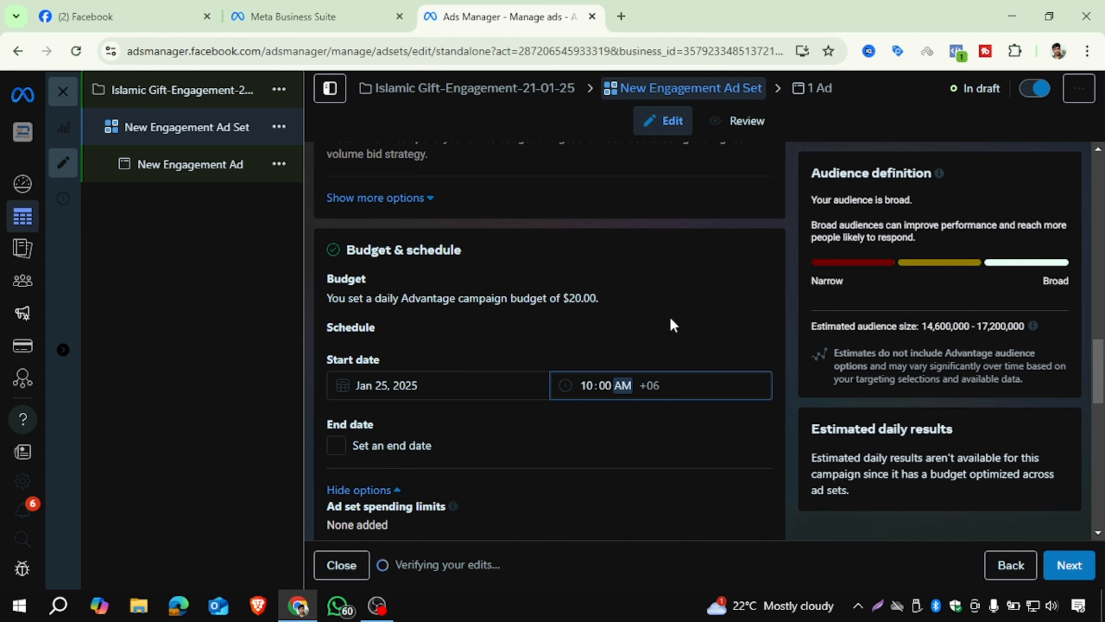
{"action": "left_click", "coordinate": [667, 315]}
Step: Remove Saudi Arabia from the ad set's included locations in the audience controls
{"action": "scroll", "coordinate": [644, 312], "scroll_direction": "down", "scroll_amount": 3}
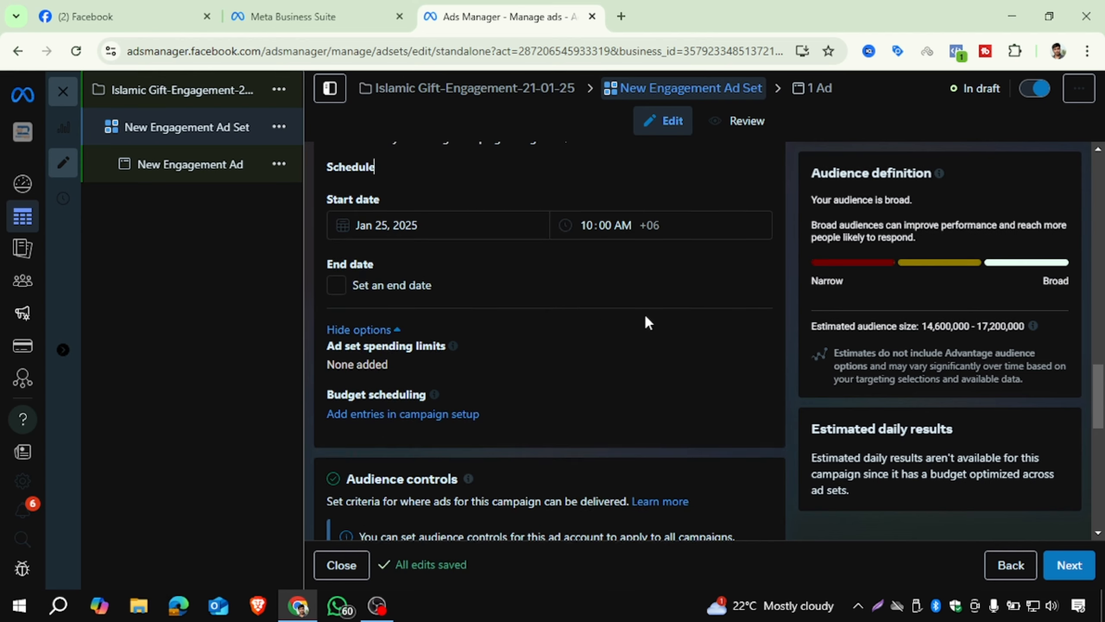
{"action": "scroll", "coordinate": [646, 322], "scroll_direction": "down", "scroll_amount": 2}
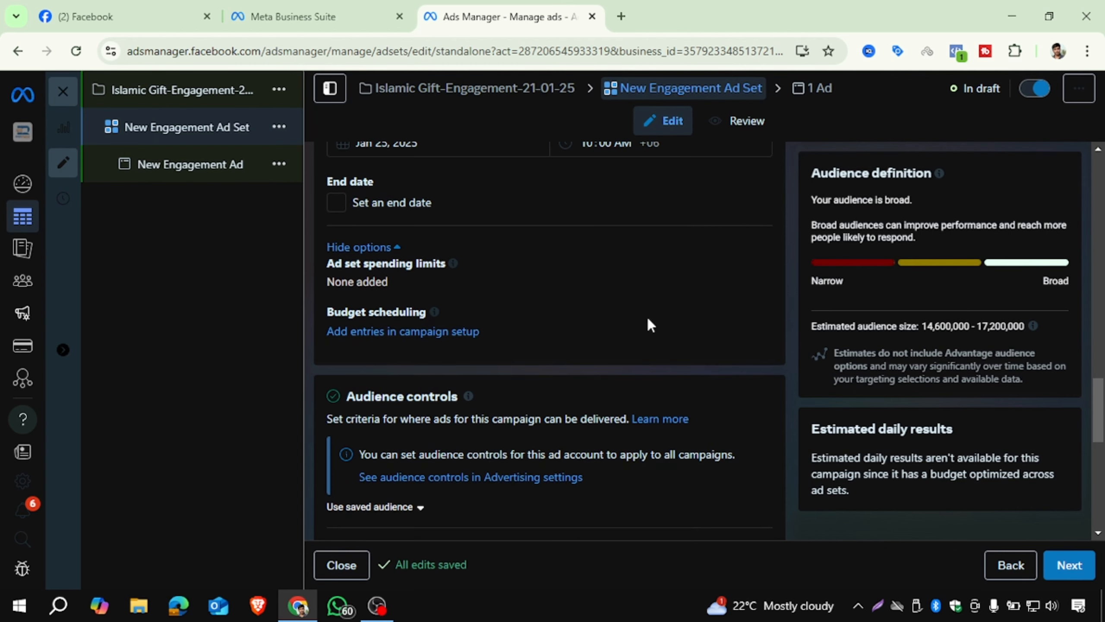
{"action": "scroll", "coordinate": [648, 323], "scroll_direction": "down", "scroll_amount": 2}
{"action": "scroll", "coordinate": [479, 355], "scroll_direction": "down", "scroll_amount": 2}
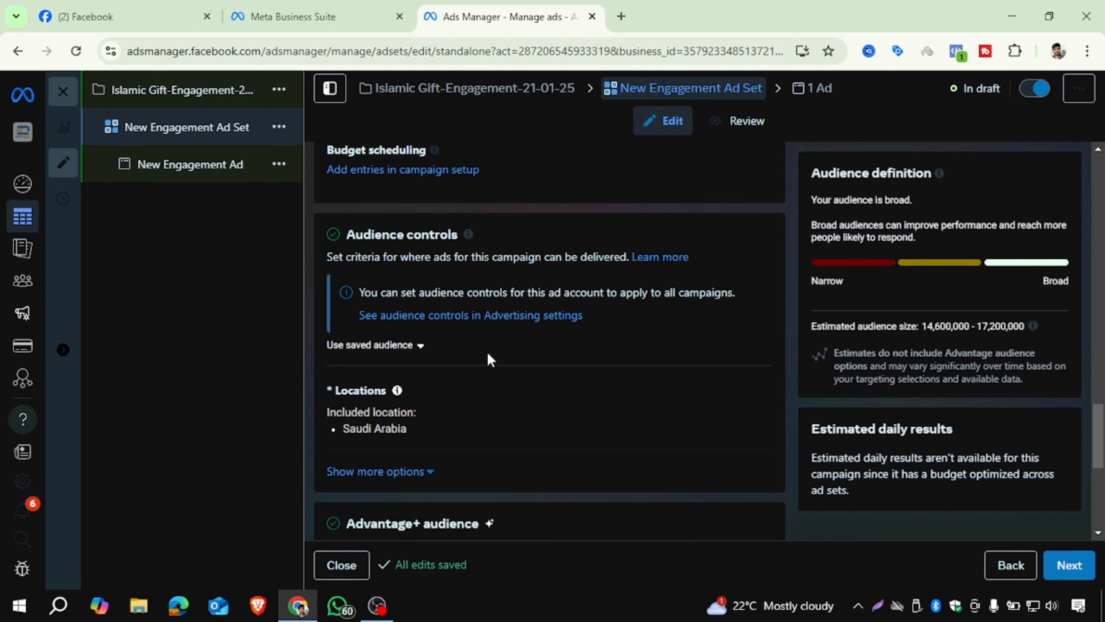
{"action": "scroll", "coordinate": [448, 310], "scroll_direction": "down", "scroll_amount": 2}
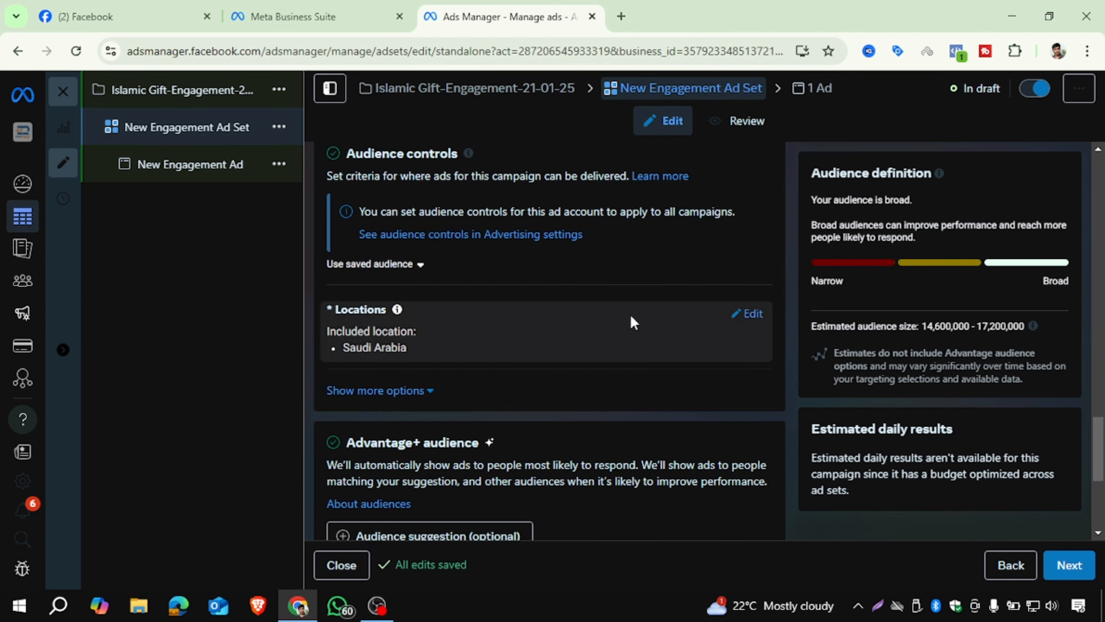
{"action": "left_click", "coordinate": [753, 315]}
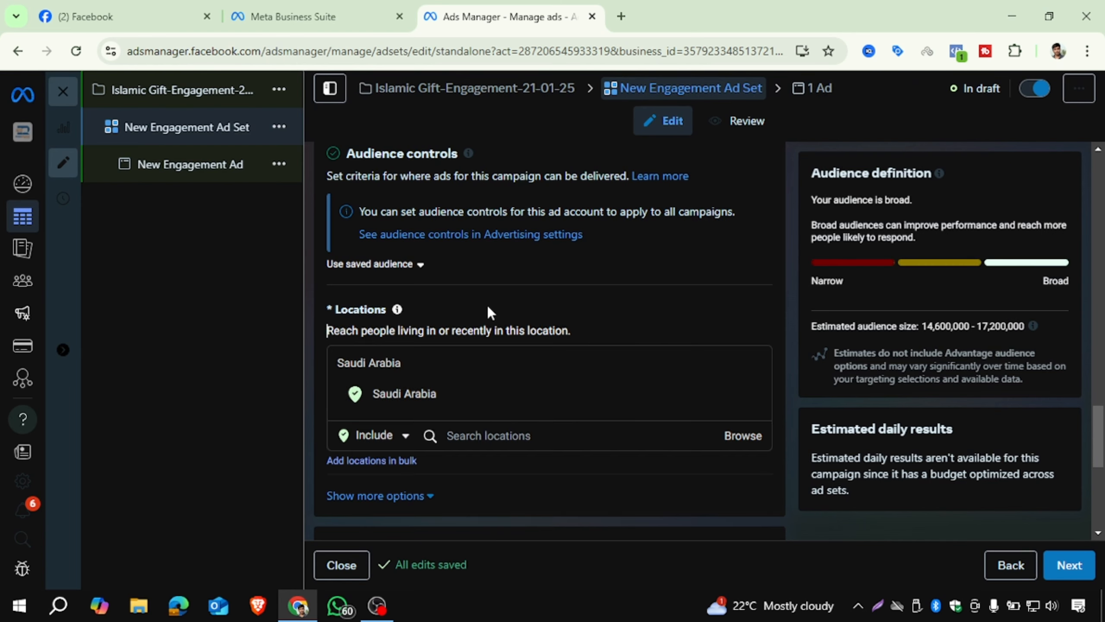
{"action": "scroll", "coordinate": [487, 303], "scroll_direction": "down", "scroll_amount": 2}
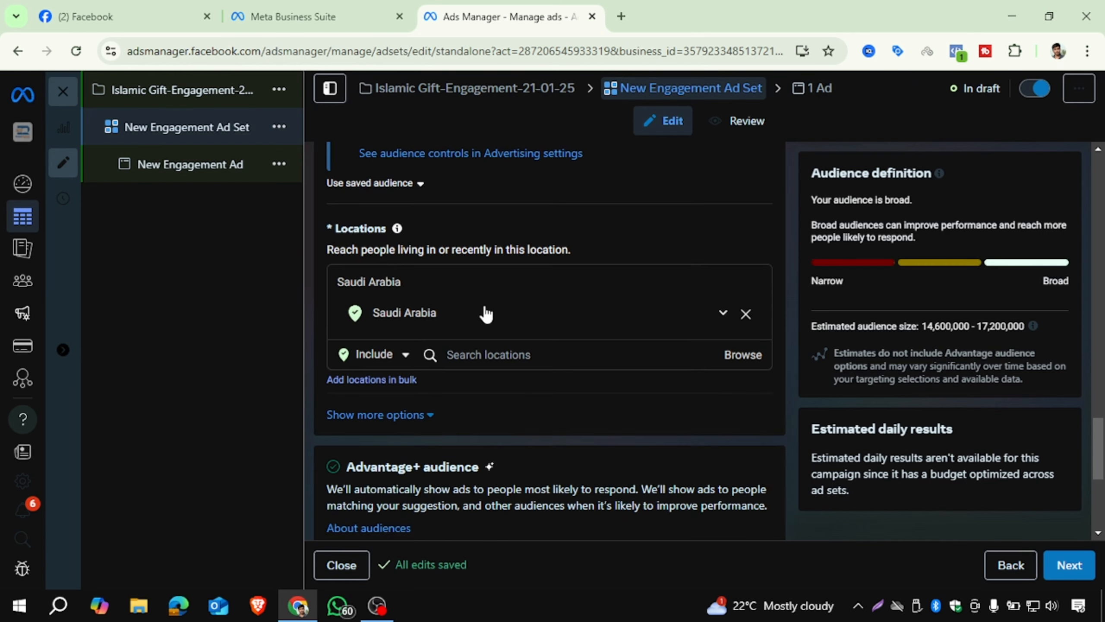
{"action": "left_click", "coordinate": [747, 315]}
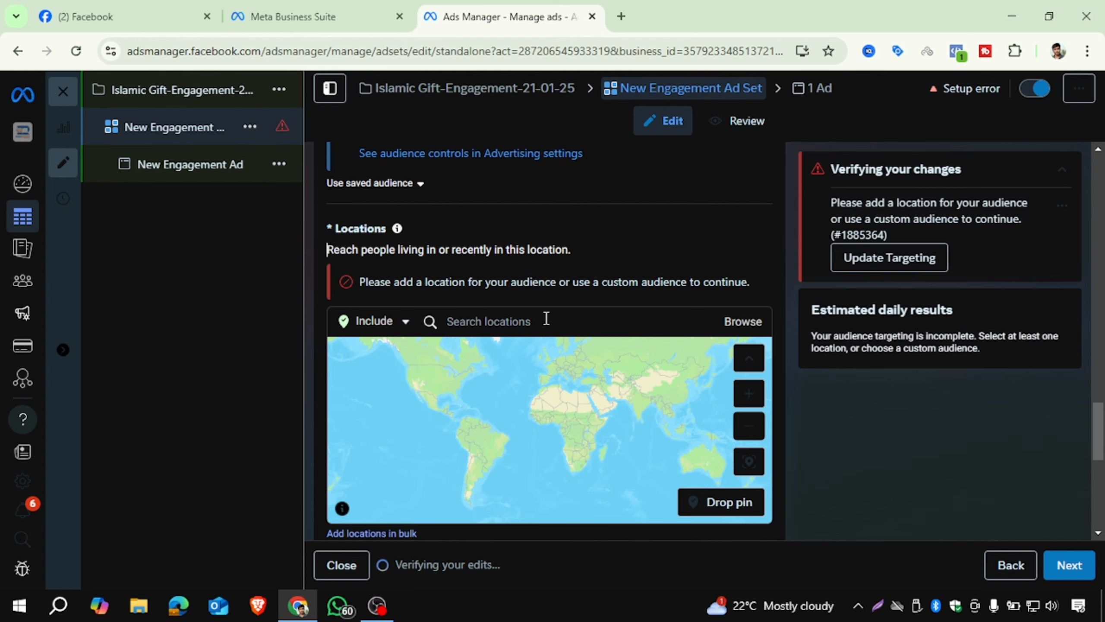
Step: Add the country Bangladesh as the ad set's included location
{"action": "left_click", "coordinate": [546, 320]}
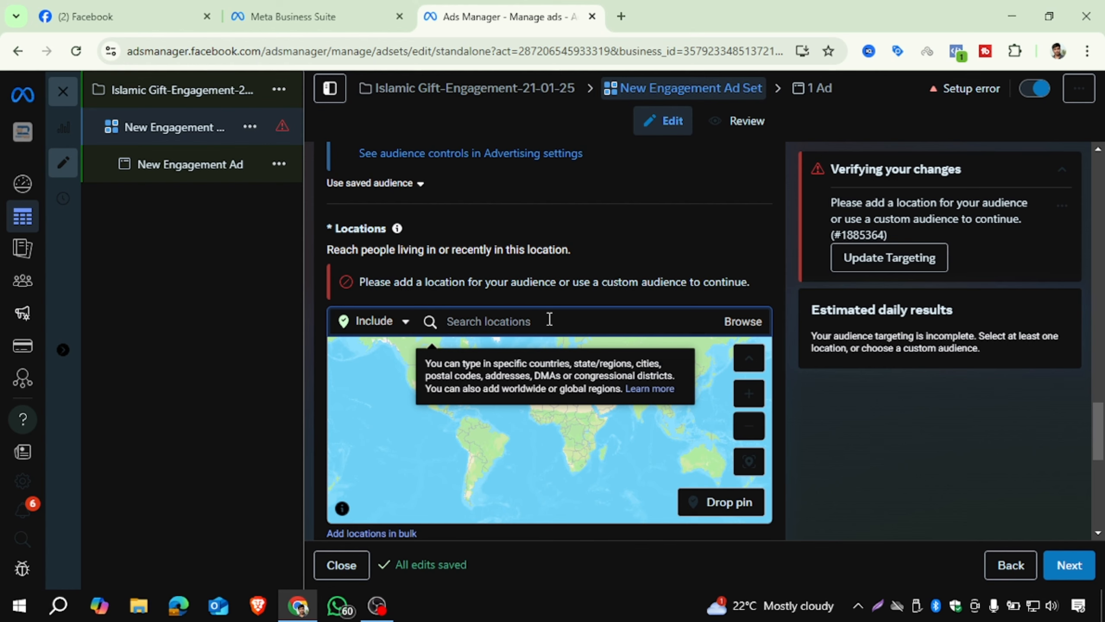
{"action": "type", "text": "ba"}
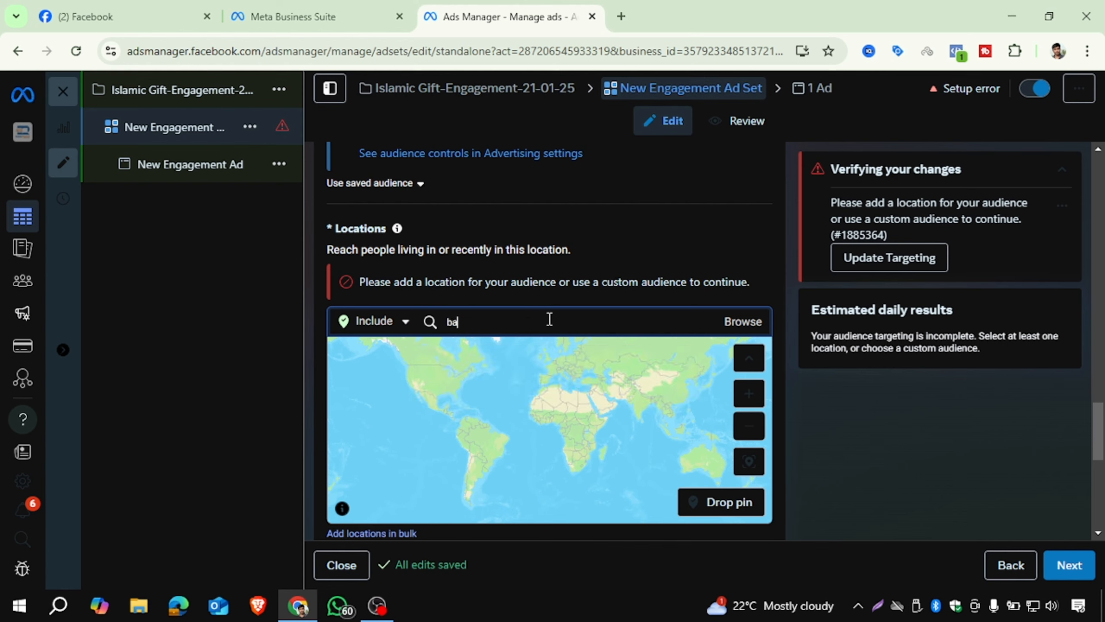
{"action": "type", "text": "ngladesh"}
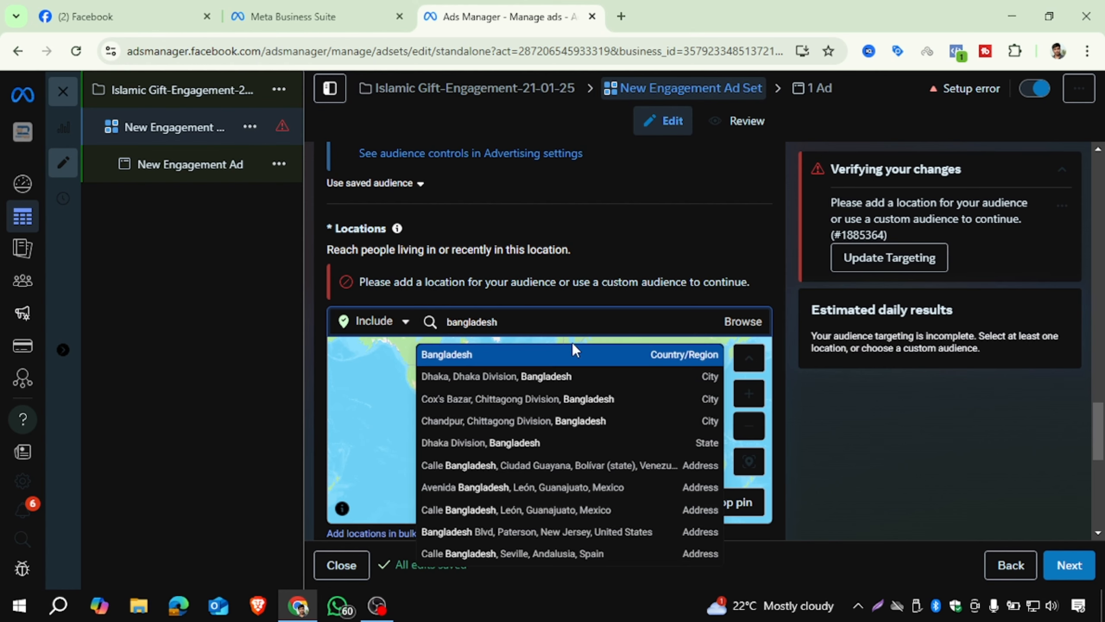
{"action": "key", "text": "Return"}
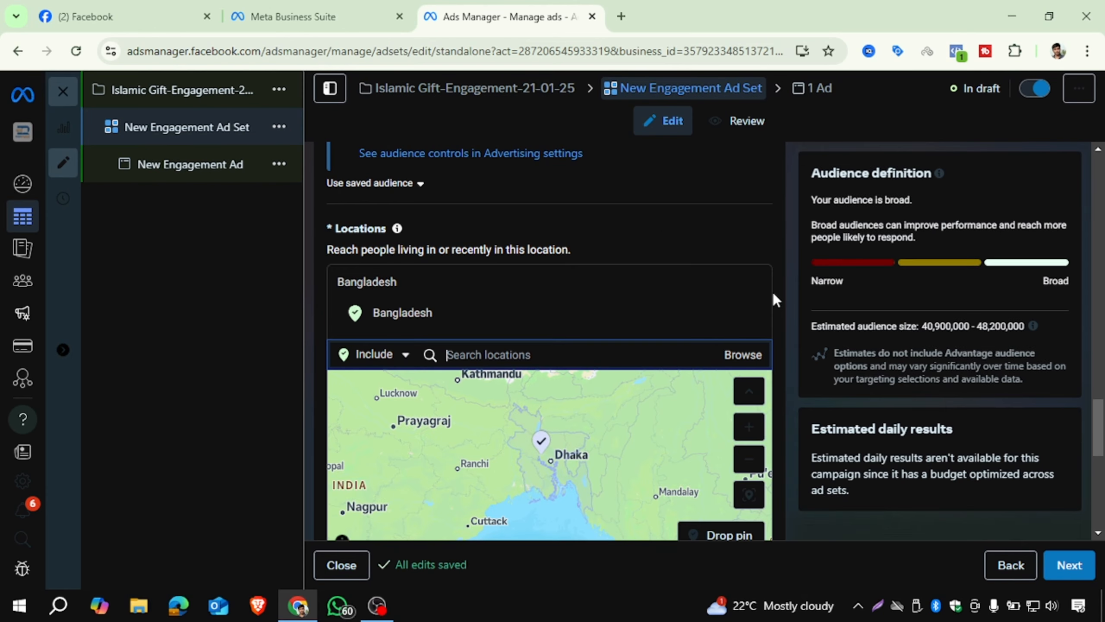
Step: Switch the ad set from Advantage+ audience to the original audience options
{"action": "scroll", "coordinate": [775, 290], "scroll_direction": "down", "scroll_amount": 2}
{"action": "scroll", "coordinate": [775, 290], "scroll_direction": "down", "scroll_amount": 4}
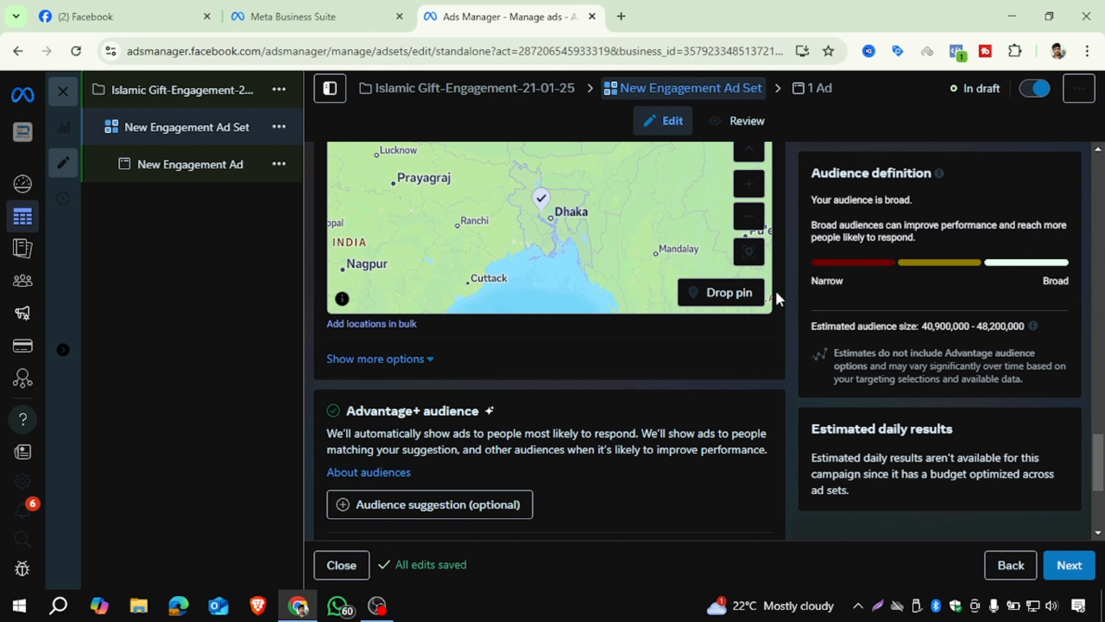
{"action": "scroll", "coordinate": [776, 290], "scroll_direction": "down", "scroll_amount": 4}
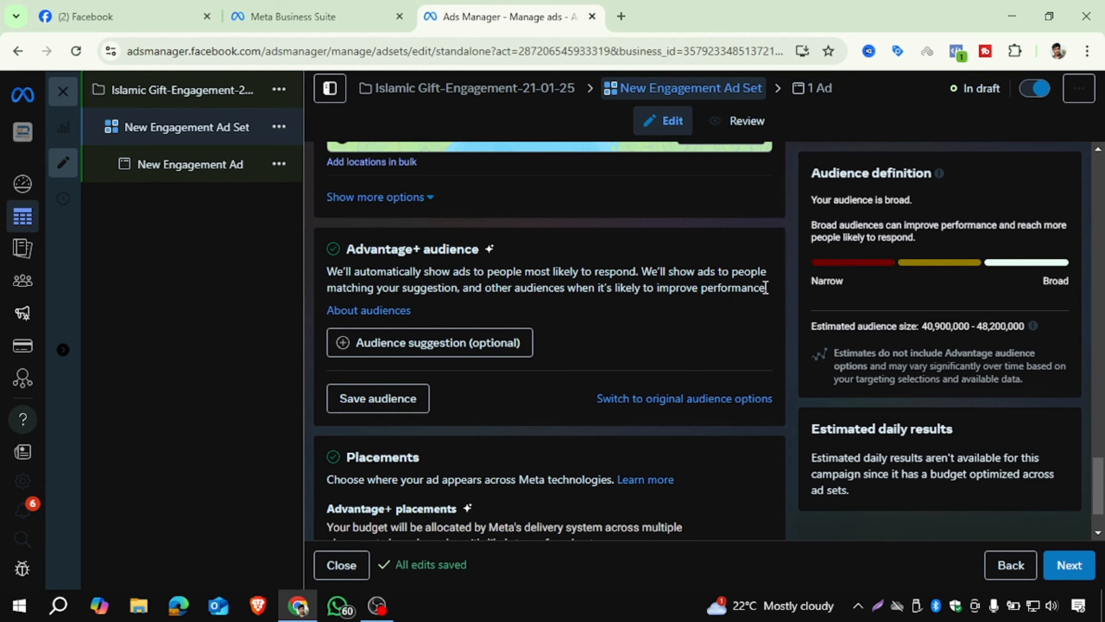
{"action": "left_click", "coordinate": [680, 400]}
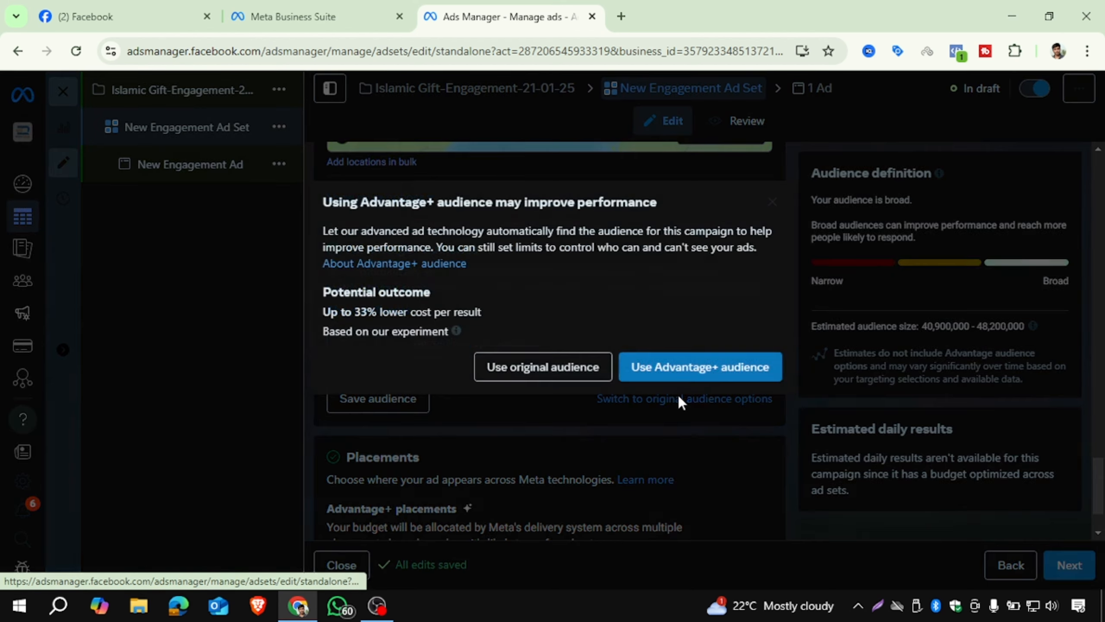
{"action": "left_click", "coordinate": [564, 367]}
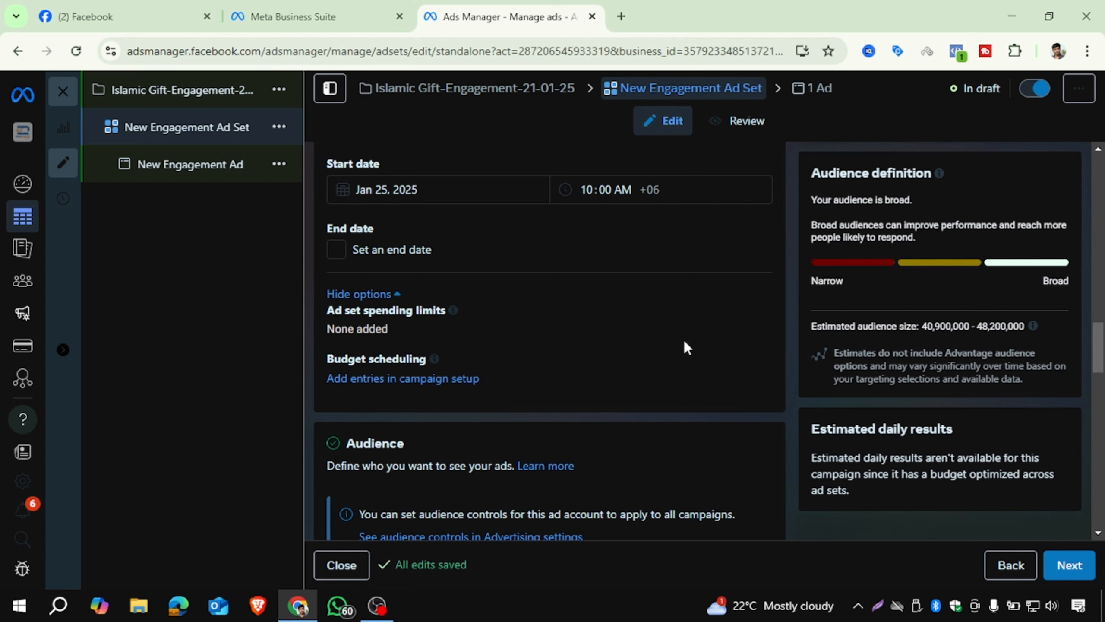
Step: Check the existing lookalike and custom audiences available for the new audience, without selecting any
{"action": "scroll", "coordinate": [642, 316], "scroll_direction": "down", "scroll_amount": 8}
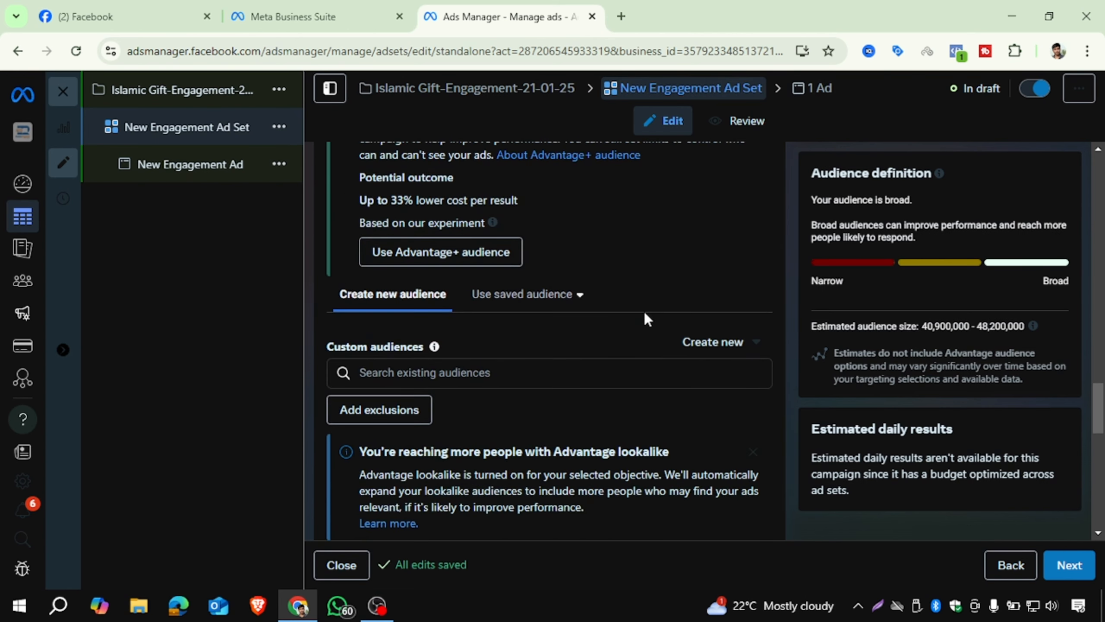
{"action": "scroll", "coordinate": [605, 321], "scroll_direction": "down", "scroll_amount": 2}
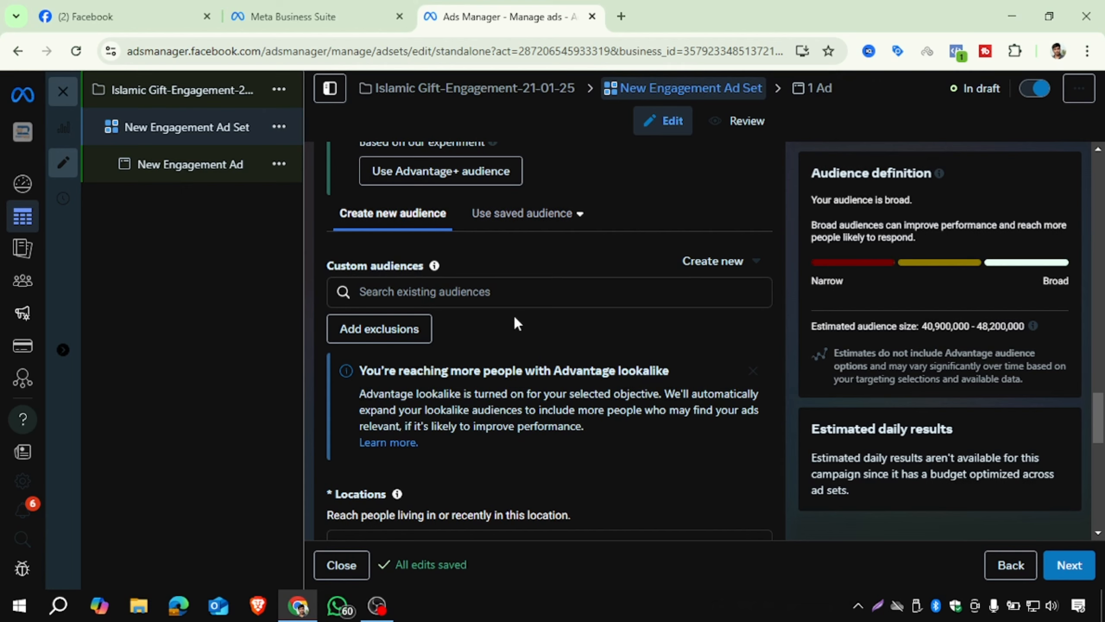
{"action": "left_click", "coordinate": [478, 291]}
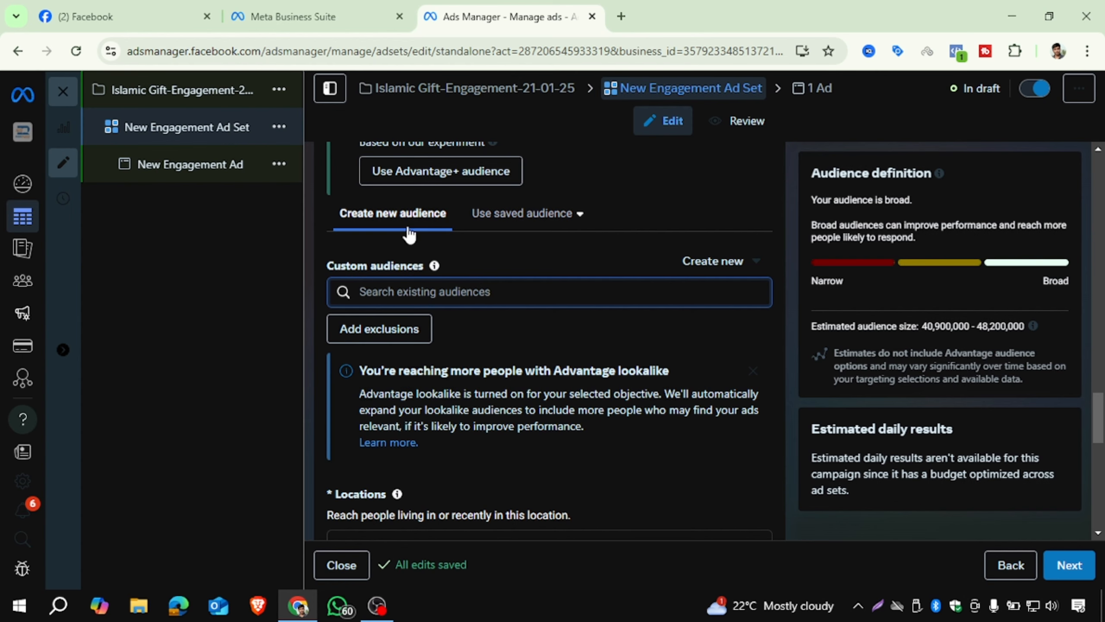
{"action": "left_click", "coordinate": [439, 335]}
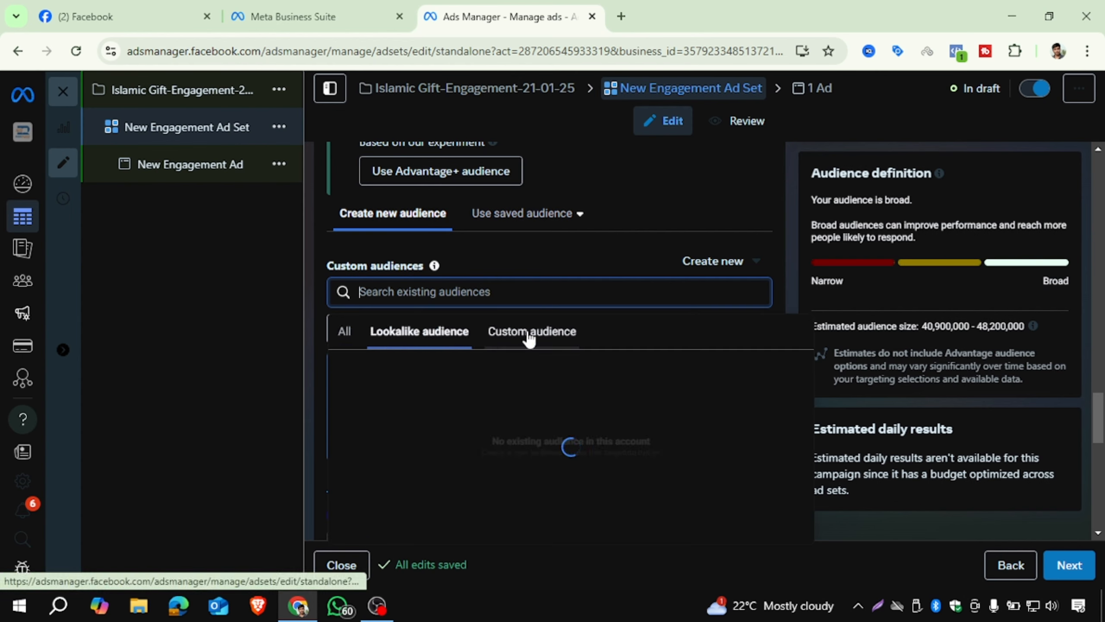
{"action": "left_click", "coordinate": [531, 335]}
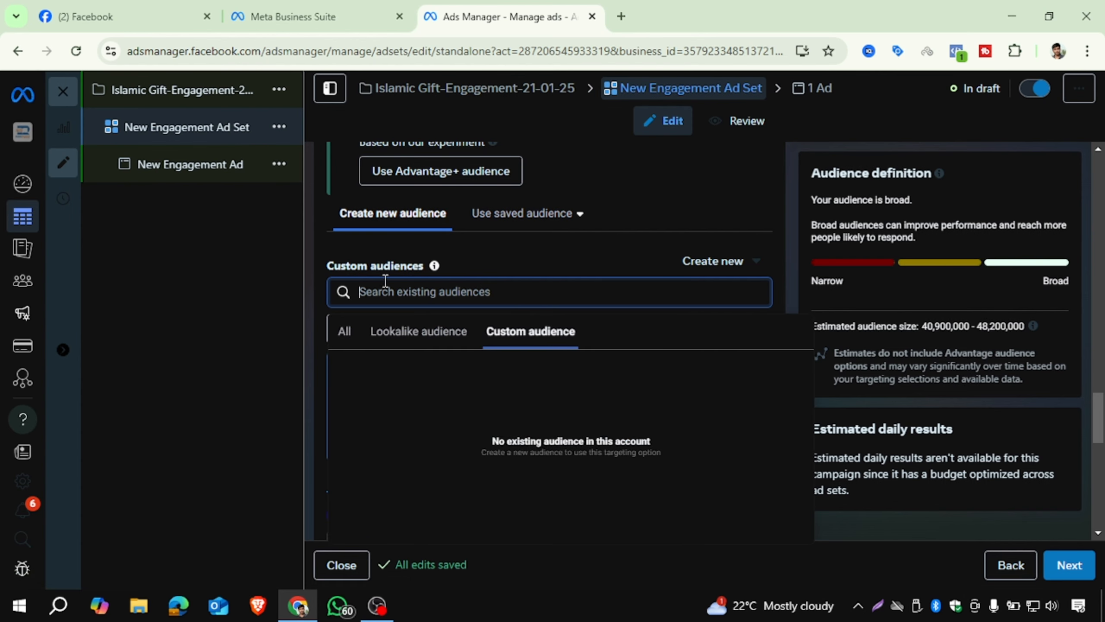
{"action": "left_click", "coordinate": [369, 248]}
Step: Set the audience's age range to 22–45
{"action": "scroll", "coordinate": [552, 250], "scroll_direction": "down", "scroll_amount": 5}
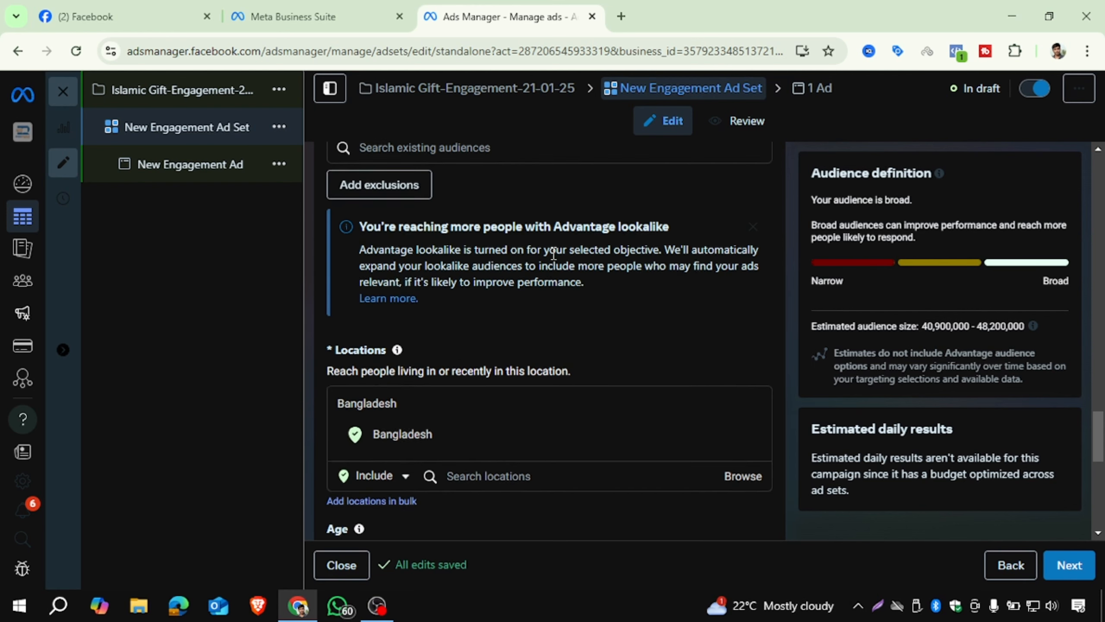
{"action": "scroll", "coordinate": [425, 320], "scroll_direction": "down", "scroll_amount": 3}
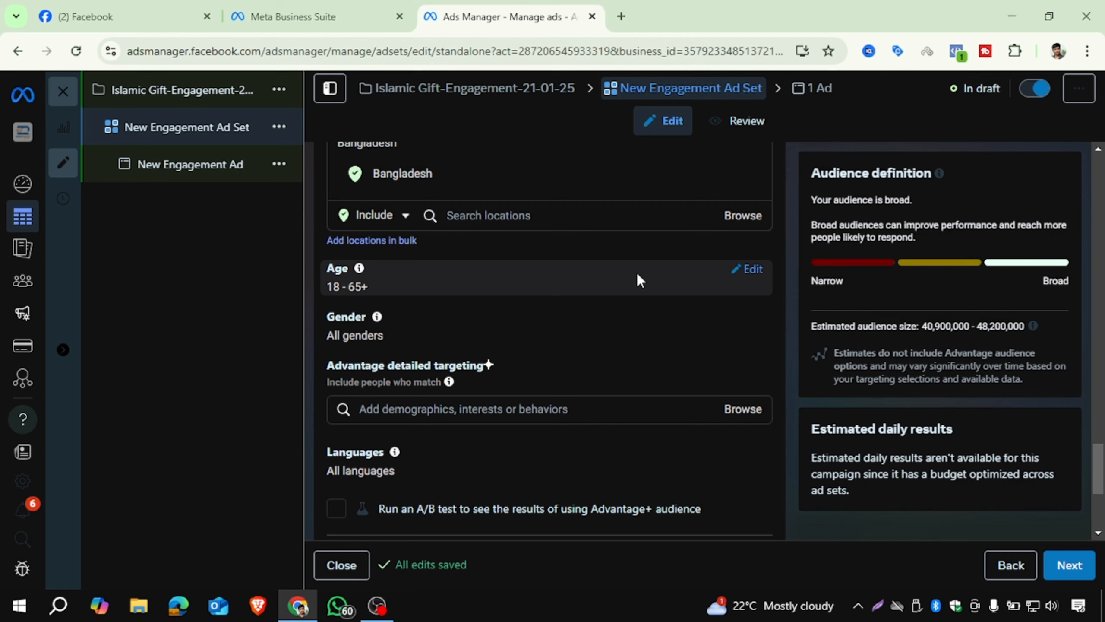
{"action": "left_click", "coordinate": [751, 269]}
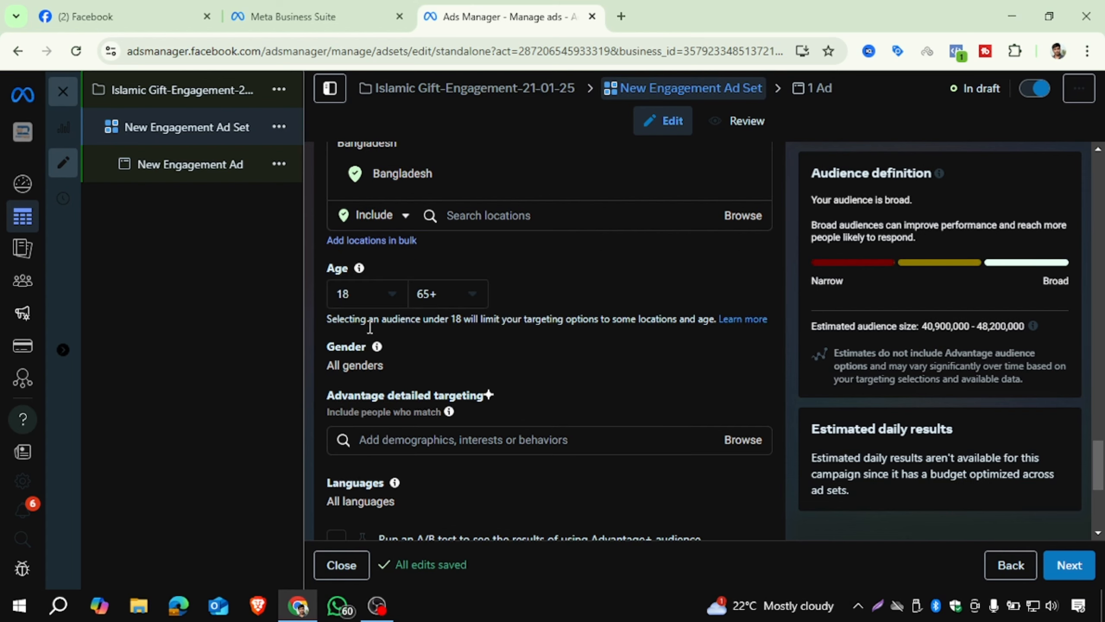
{"action": "left_click", "coordinate": [386, 303]}
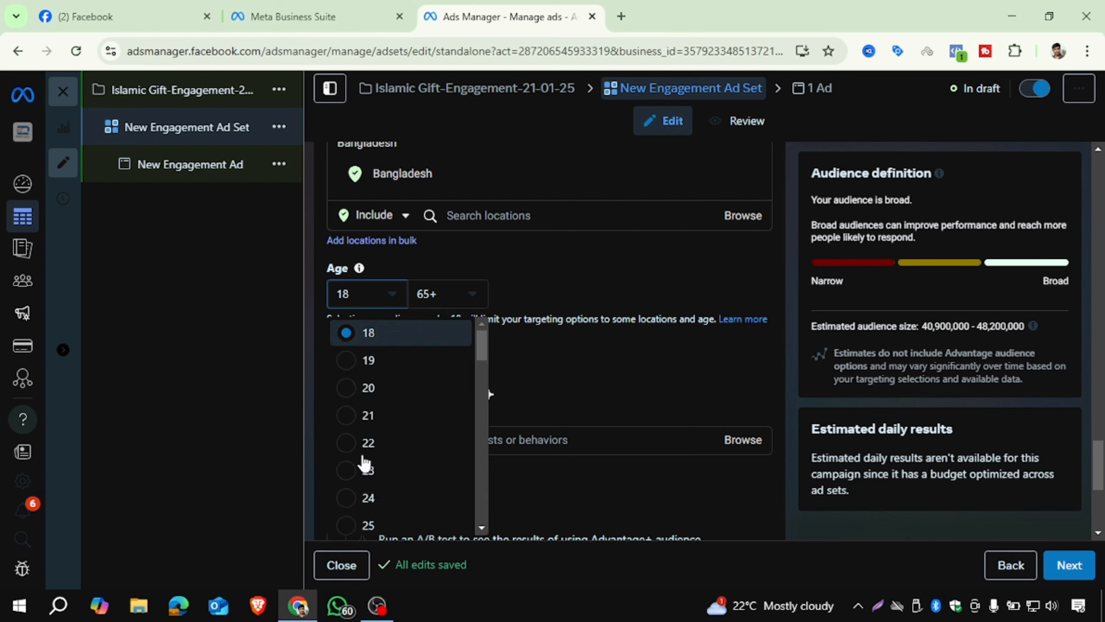
{"action": "left_click", "coordinate": [348, 445]}
{"action": "left_click", "coordinate": [452, 302]}
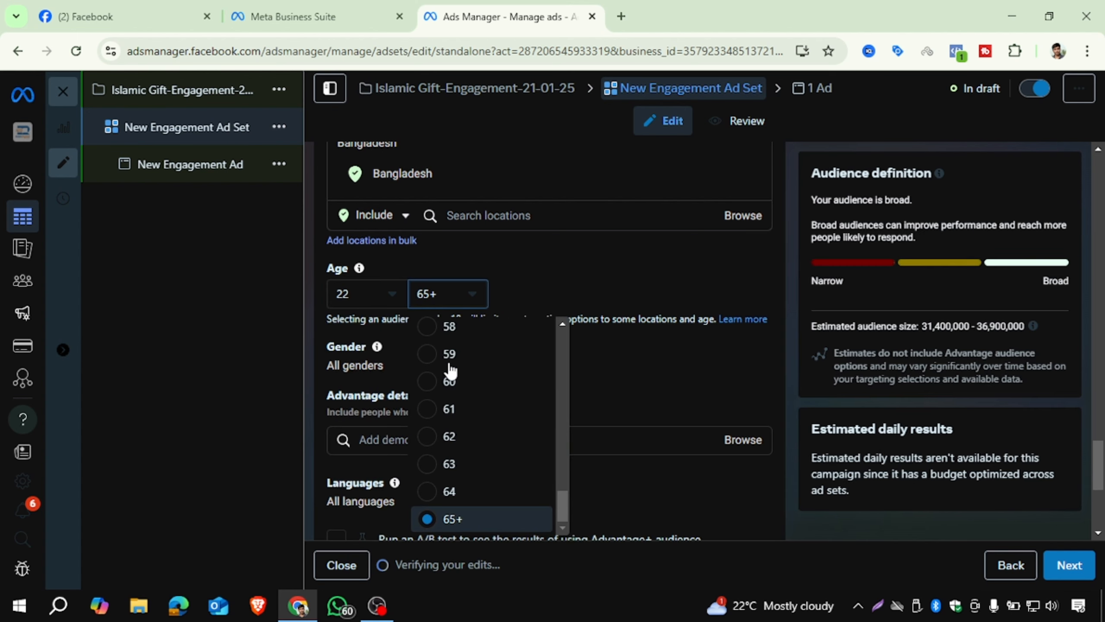
{"action": "scroll", "coordinate": [477, 409], "scroll_direction": "up", "scroll_amount": 4}
{"action": "scroll", "coordinate": [476, 409], "scroll_direction": "up", "scroll_amount": 1}
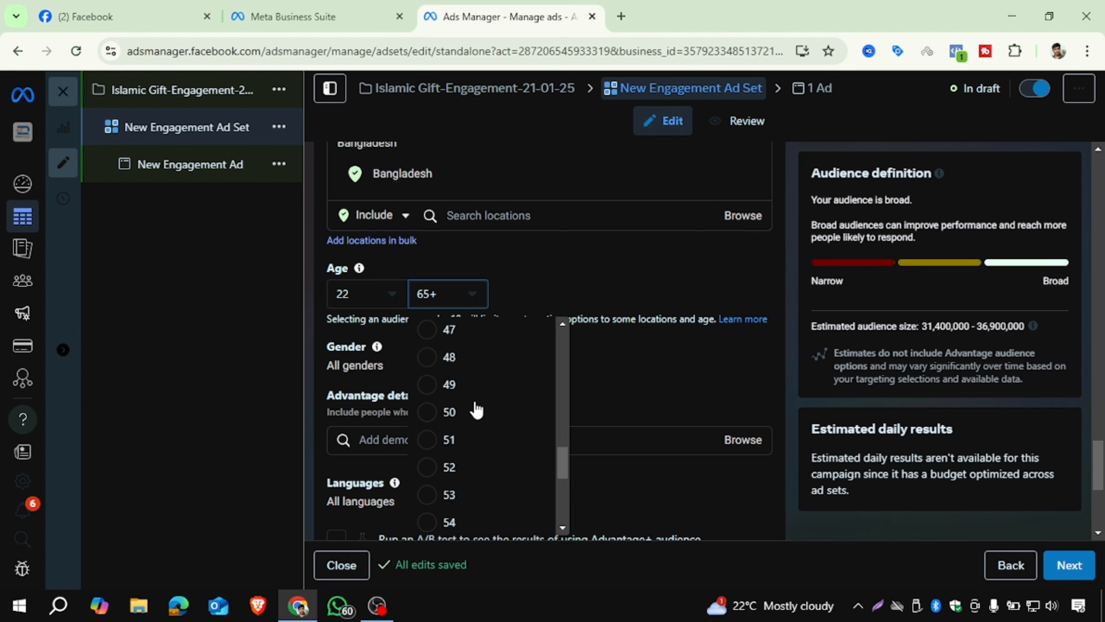
{"action": "scroll", "coordinate": [471, 416], "scroll_direction": "up", "scroll_amount": 2}
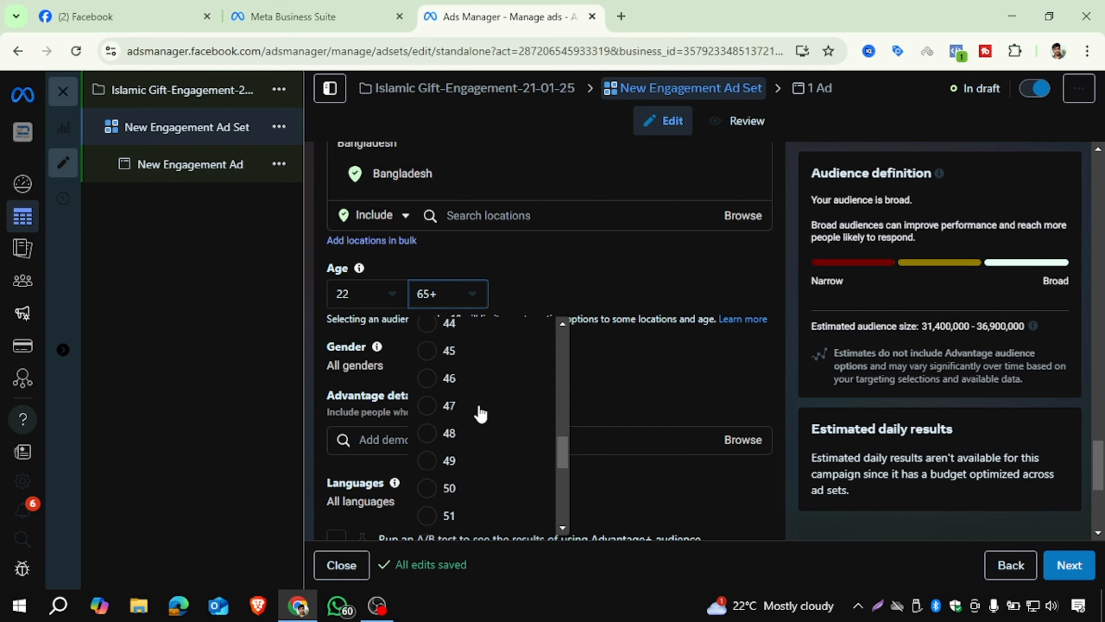
{"action": "scroll", "coordinate": [429, 361], "scroll_direction": "up", "scroll_amount": 2}
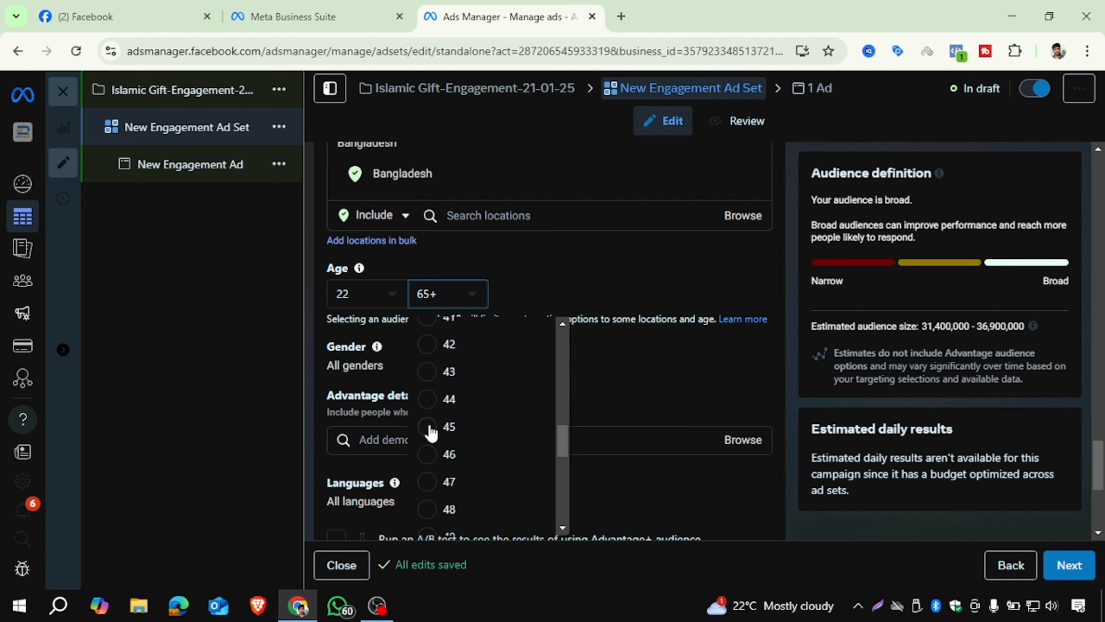
{"action": "scroll", "coordinate": [444, 415], "scroll_direction": "up", "scroll_amount": 1}
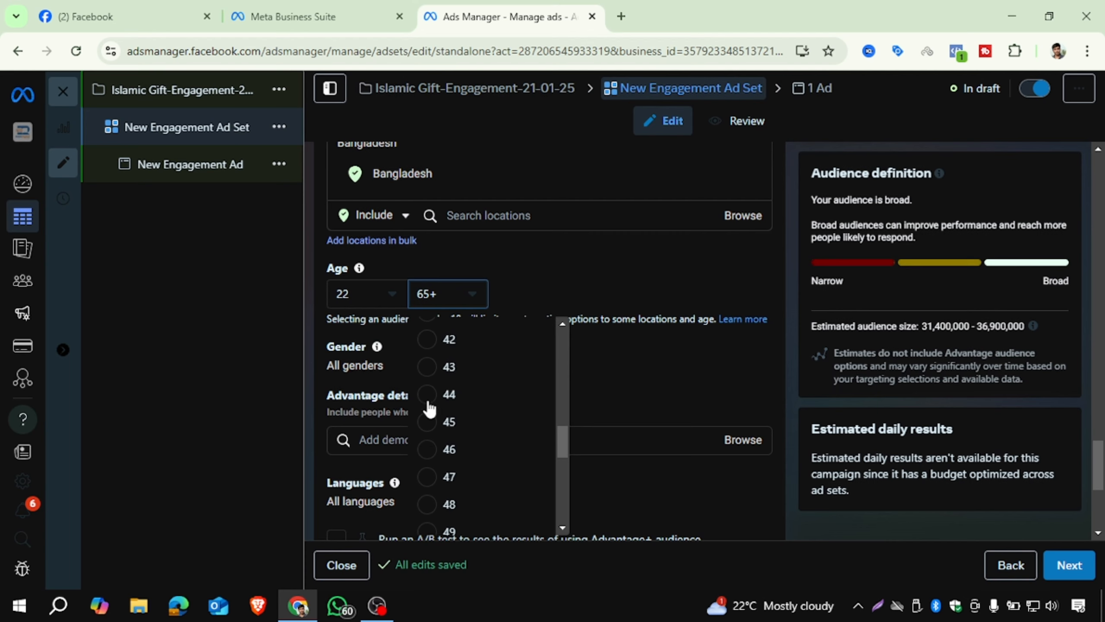
{"action": "left_click", "coordinate": [440, 459]}
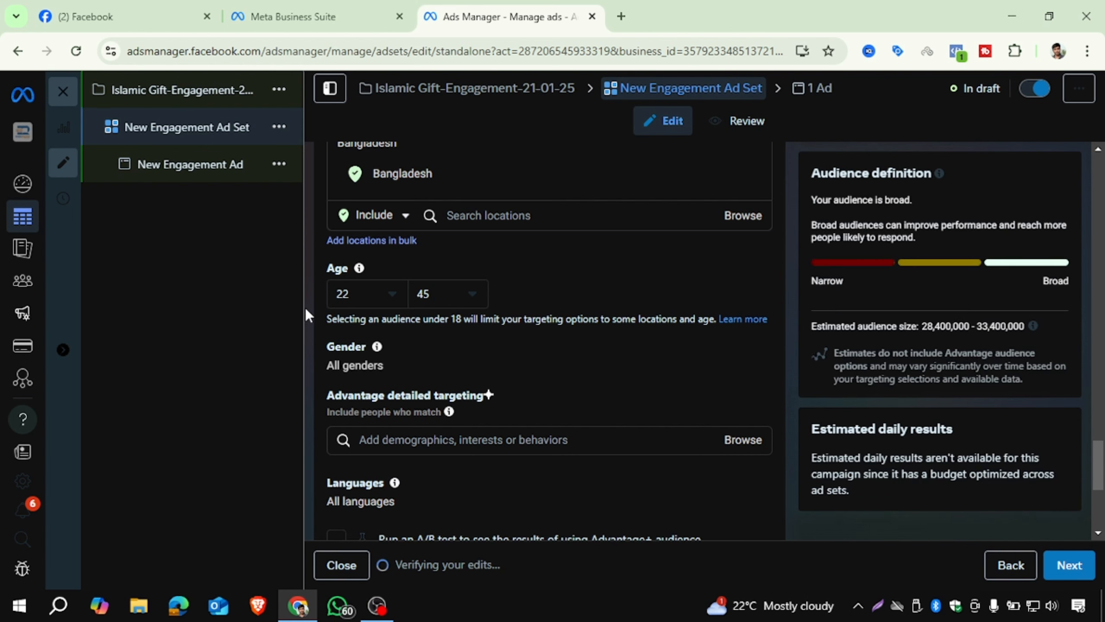
{"action": "scroll", "coordinate": [309, 310], "scroll_direction": "down", "scroll_amount": 2}
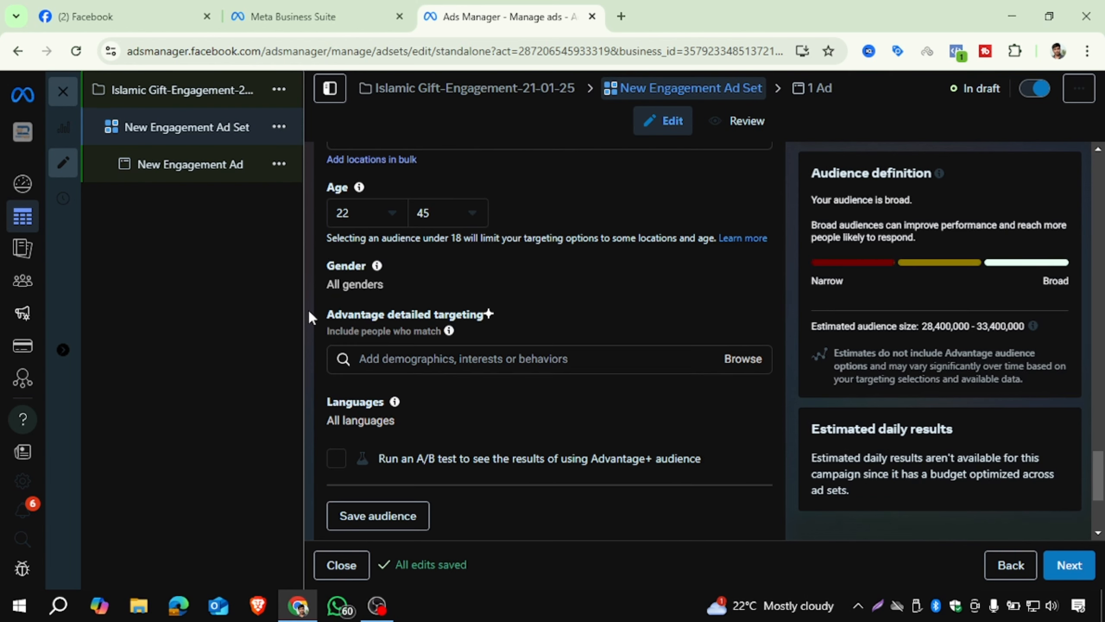
{"action": "scroll", "coordinate": [309, 316], "scroll_direction": "up", "scroll_amount": 2}
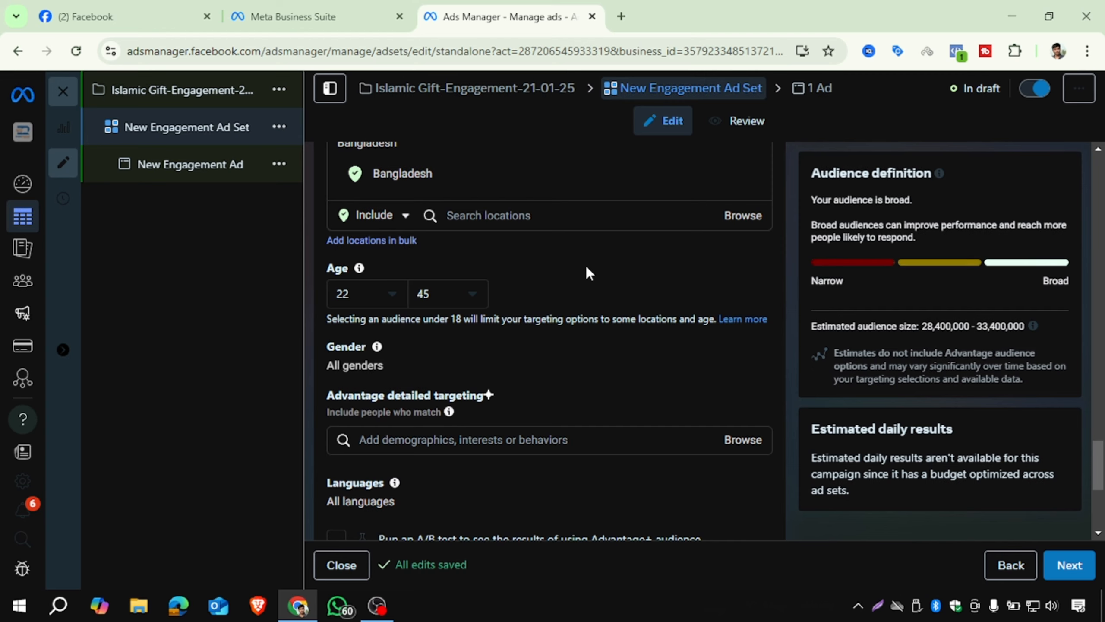
Step: Search Google for "rokomari" in a new browser tab and open the Rokomari.com bookshop
{"action": "left_click", "coordinate": [622, 13]}
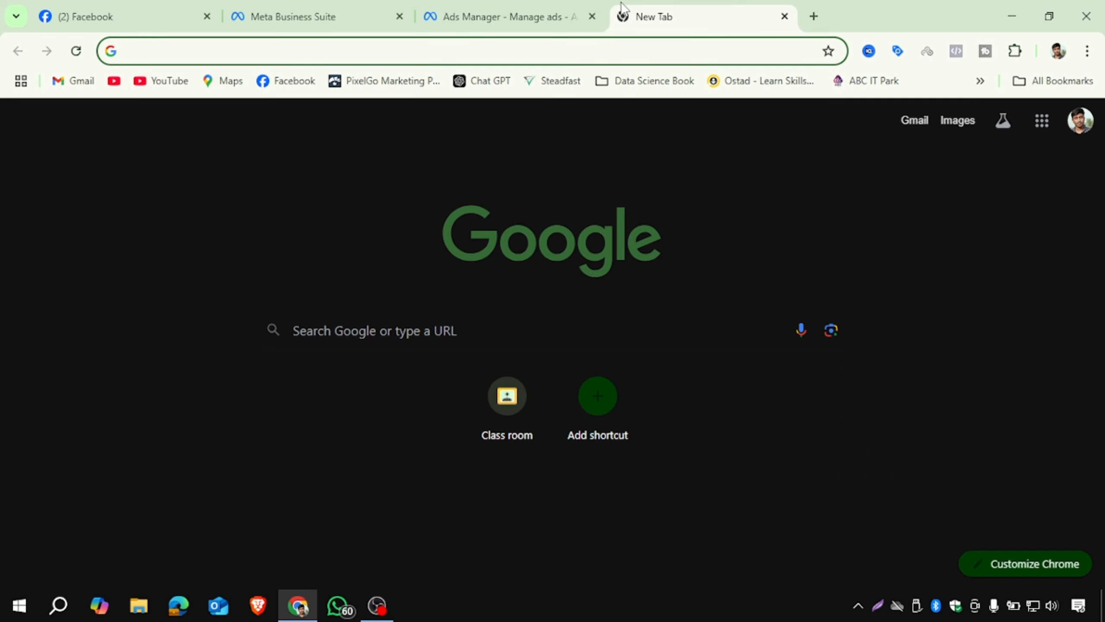
{"action": "type", "text": "ro"}
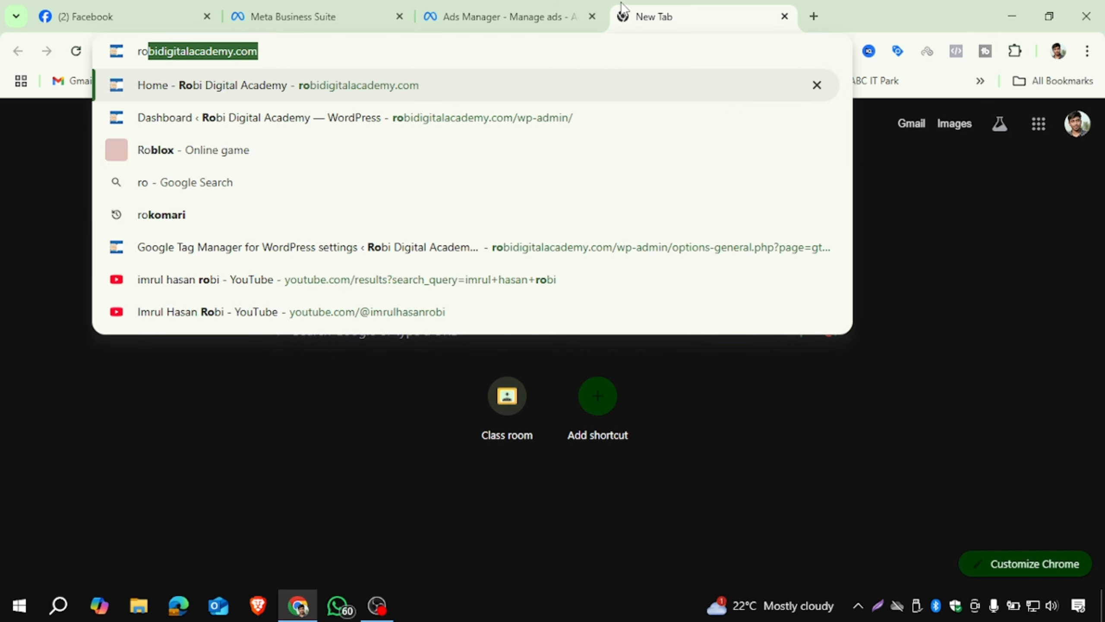
{"action": "type", "text": "komari"}
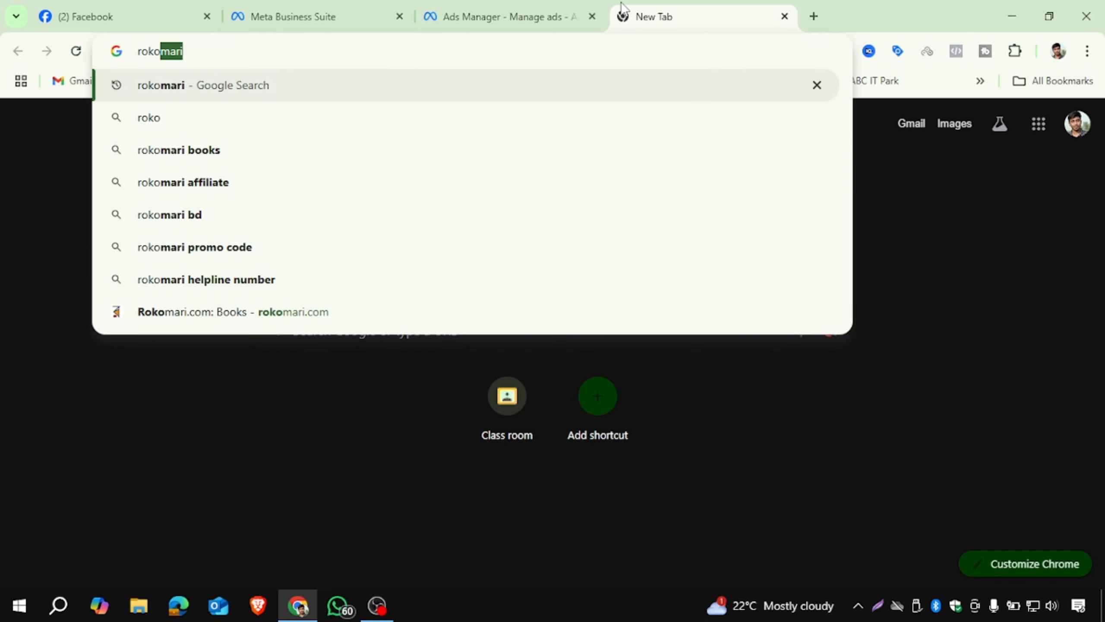
{"action": "key", "text": "Return"}
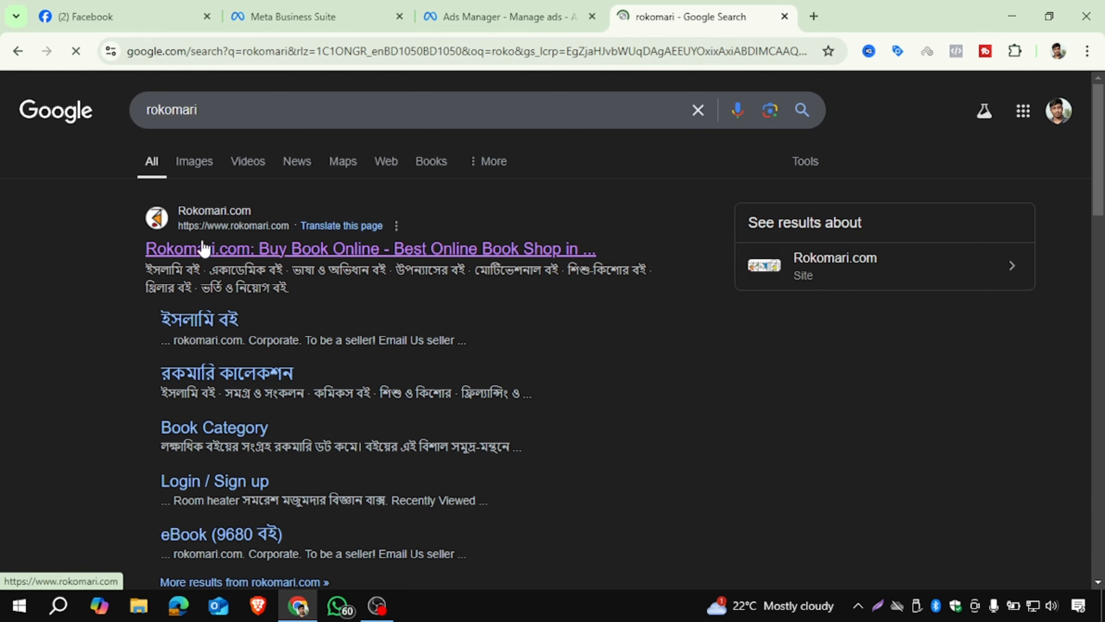
{"action": "left_click", "coordinate": [457, 257]}
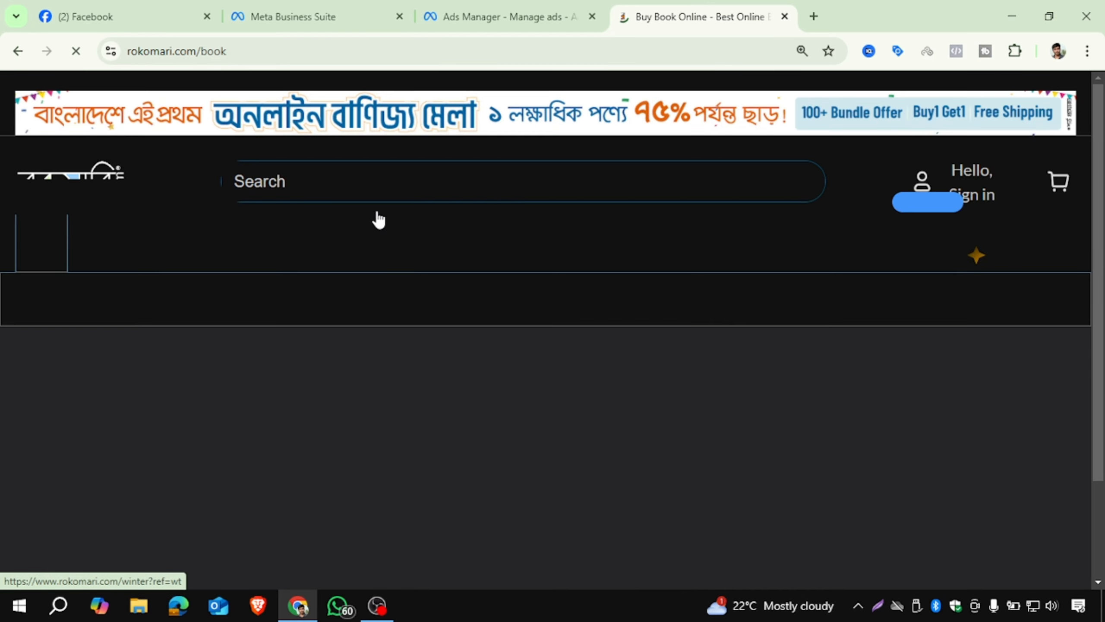
Step: Search the bookshop for "the caring wife" and open the product page of the single hardcover book
{"action": "left_click", "coordinate": [341, 208]}
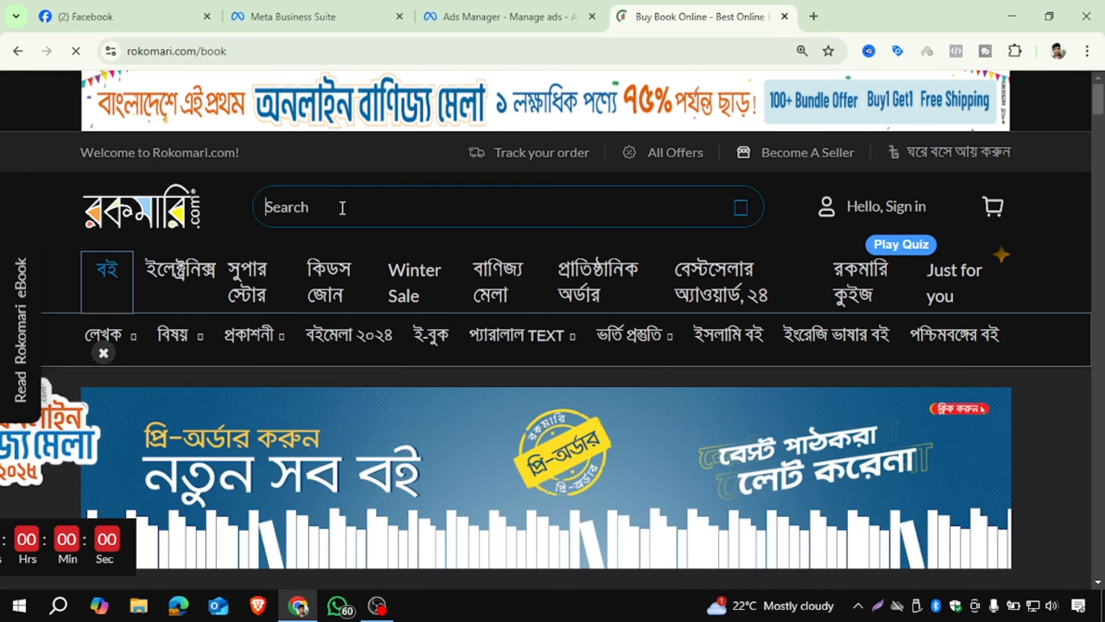
{"action": "type", "text": "the cari"}
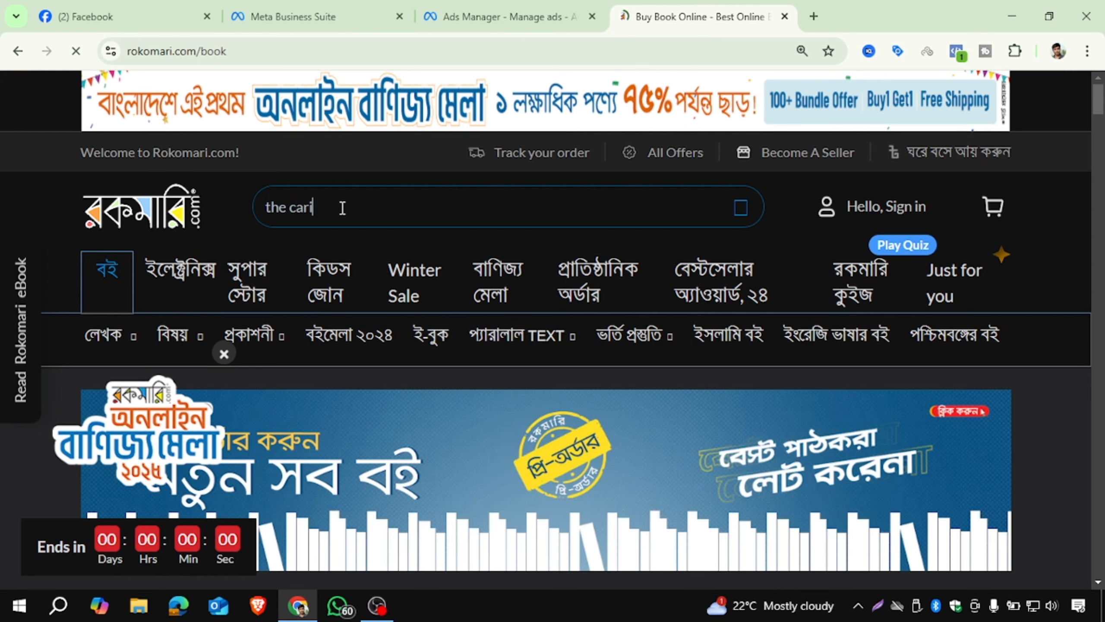
{"action": "type", "text": "ng wife"}
{"action": "key", "text": "Return"}
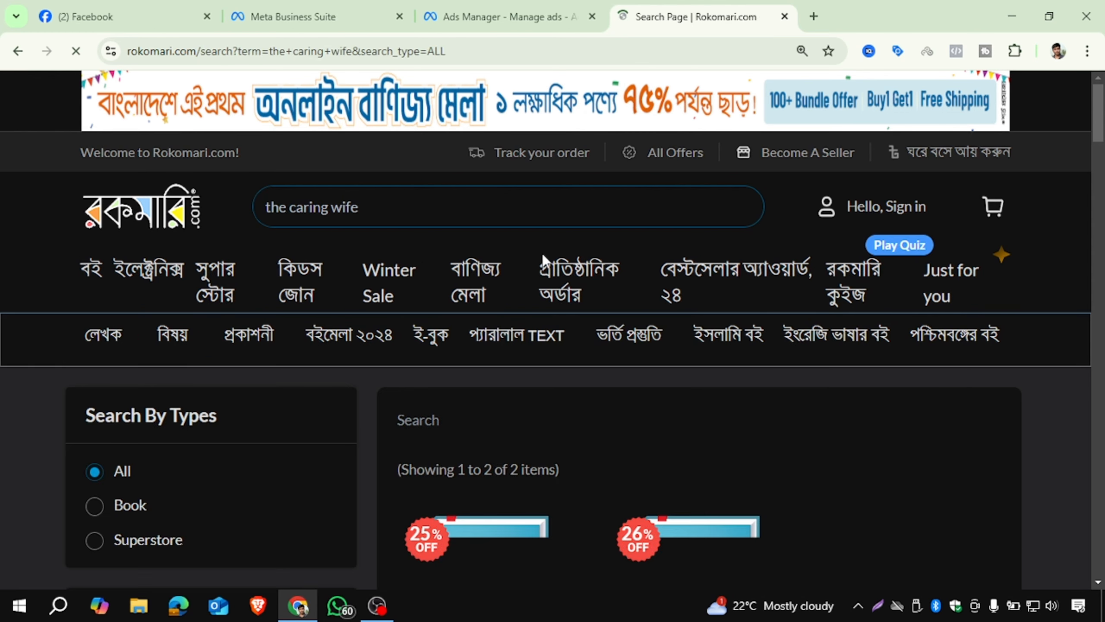
{"action": "scroll", "coordinate": [553, 261], "scroll_direction": "down", "scroll_amount": 5}
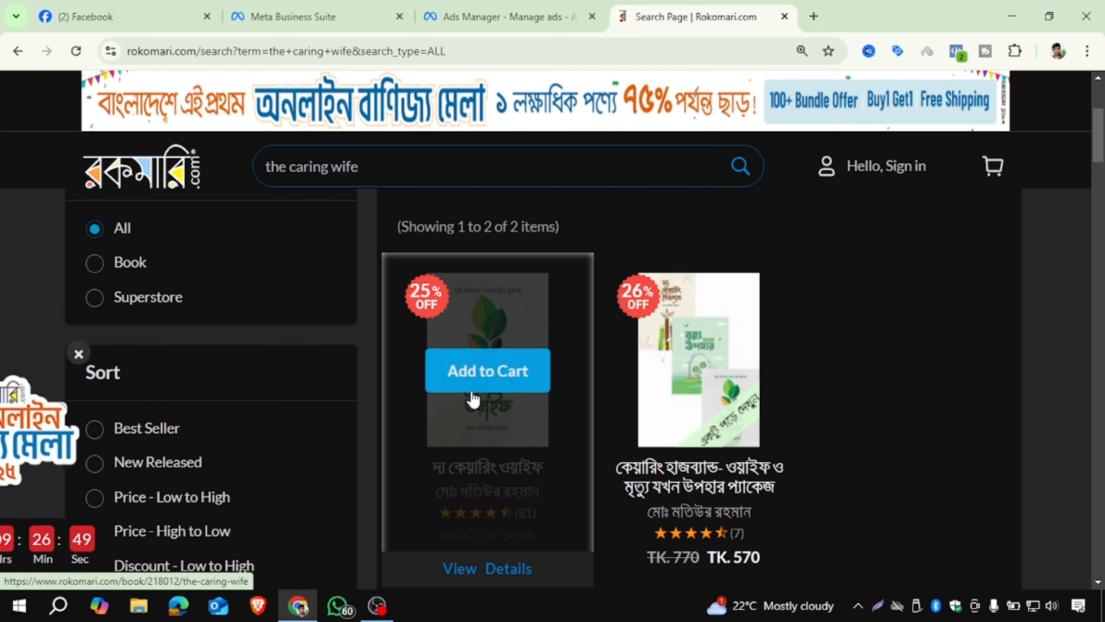
{"action": "left_click", "coordinate": [502, 324]}
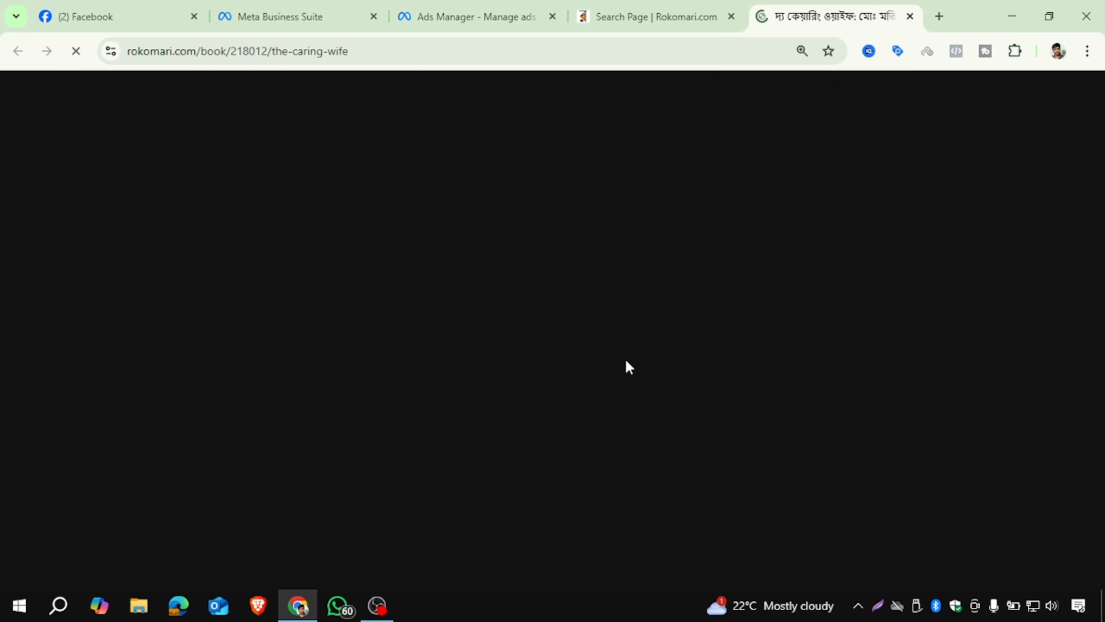
Step: Examine the book's details, contents list and sample pages, and close the bookshop pages to return to the ad set in Ads Manager
{"action": "scroll", "coordinate": [583, 357], "scroll_direction": "down", "scroll_amount": 1}
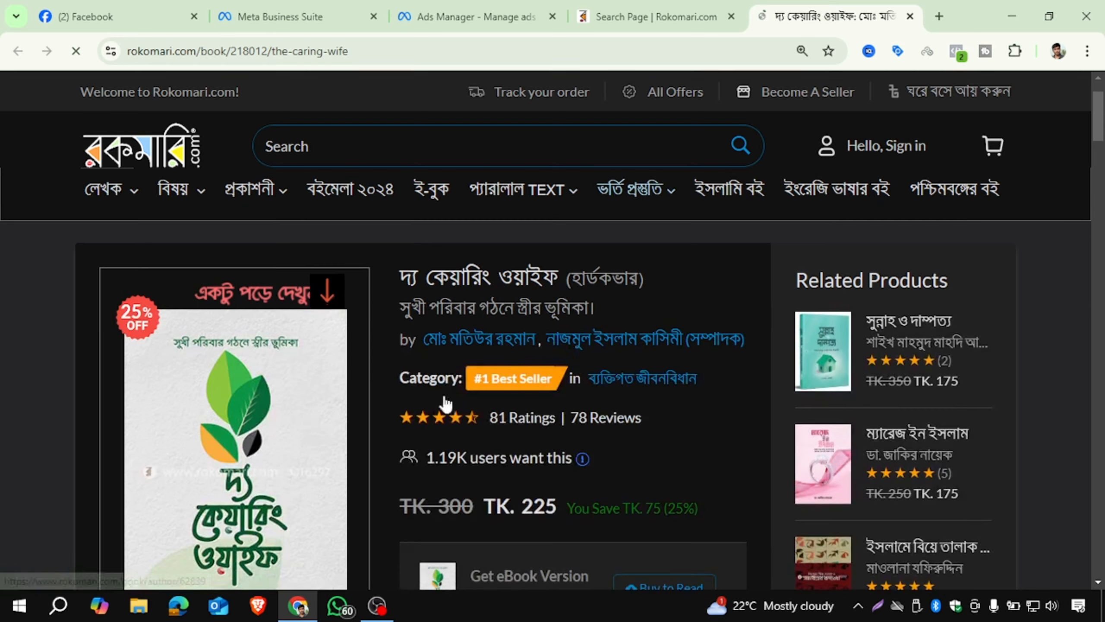
{"action": "scroll", "coordinate": [288, 416], "scroll_direction": "down", "scroll_amount": 1}
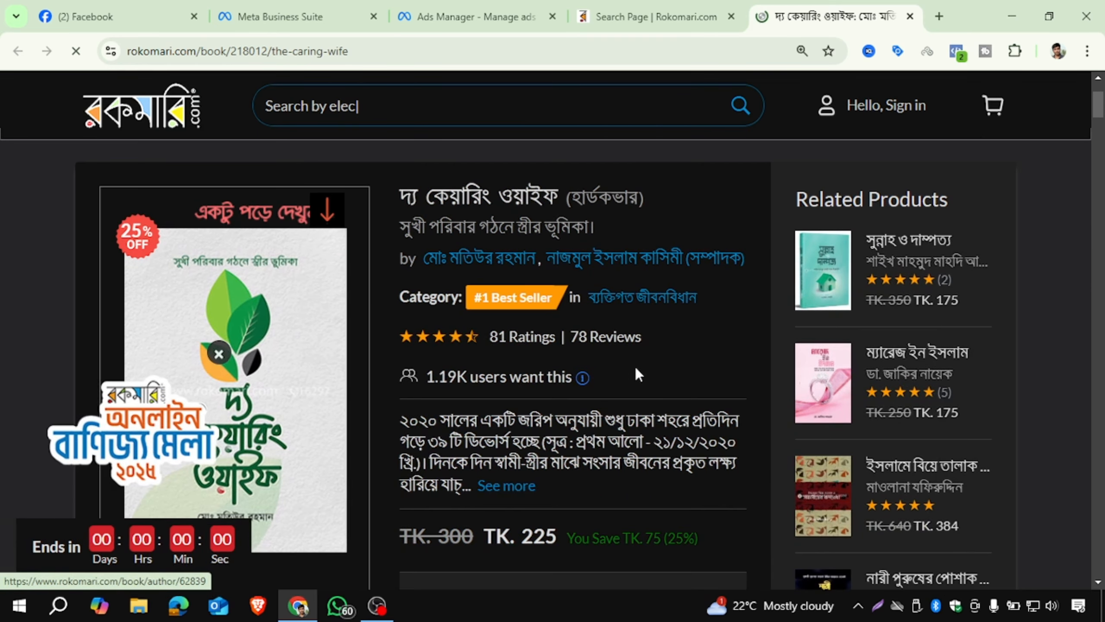
{"action": "left_click", "coordinate": [291, 375]}
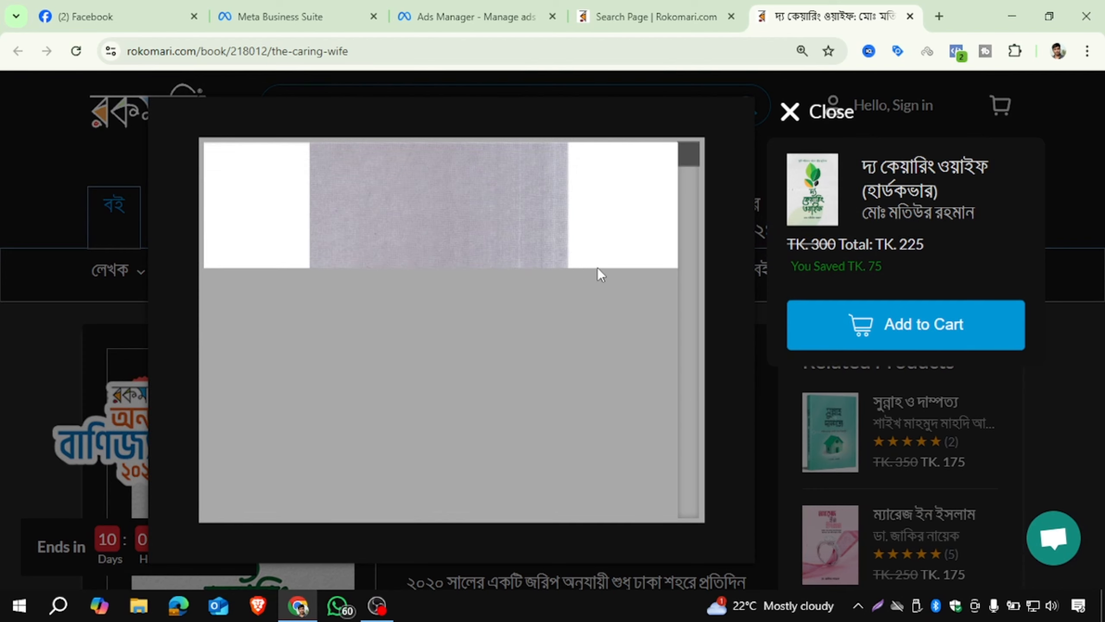
{"action": "scroll", "coordinate": [592, 263], "scroll_direction": "down", "scroll_amount": 5}
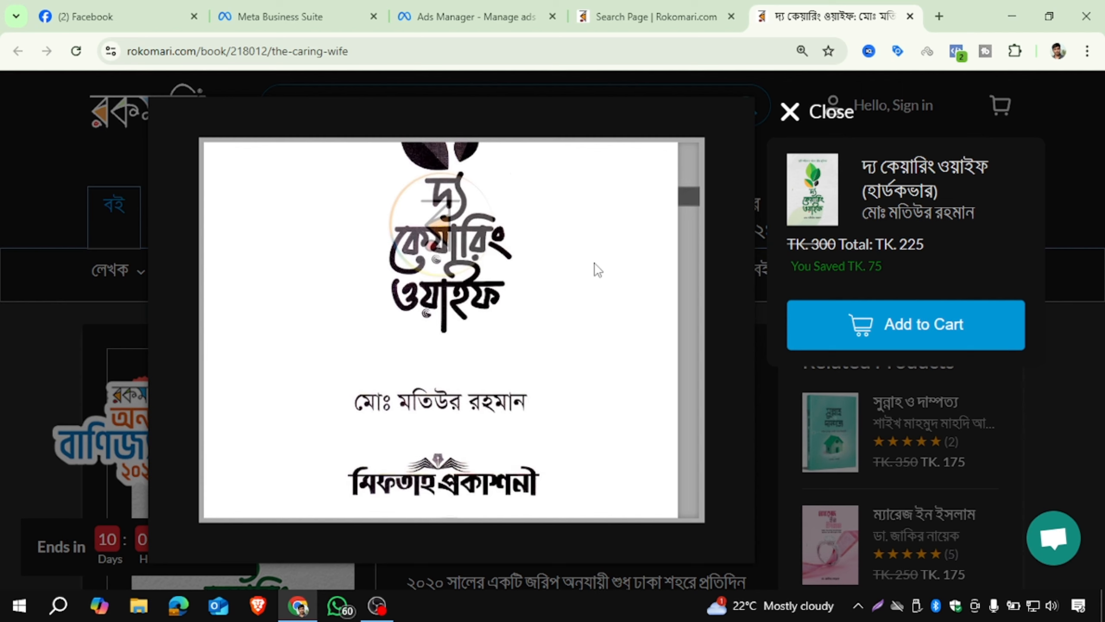
{"action": "scroll", "coordinate": [598, 270], "scroll_direction": "up", "scroll_amount": 1}
{"action": "scroll", "coordinate": [598, 270], "scroll_direction": "down", "scroll_amount": 4}
{"action": "scroll", "coordinate": [599, 270], "scroll_direction": "down", "scroll_amount": 10}
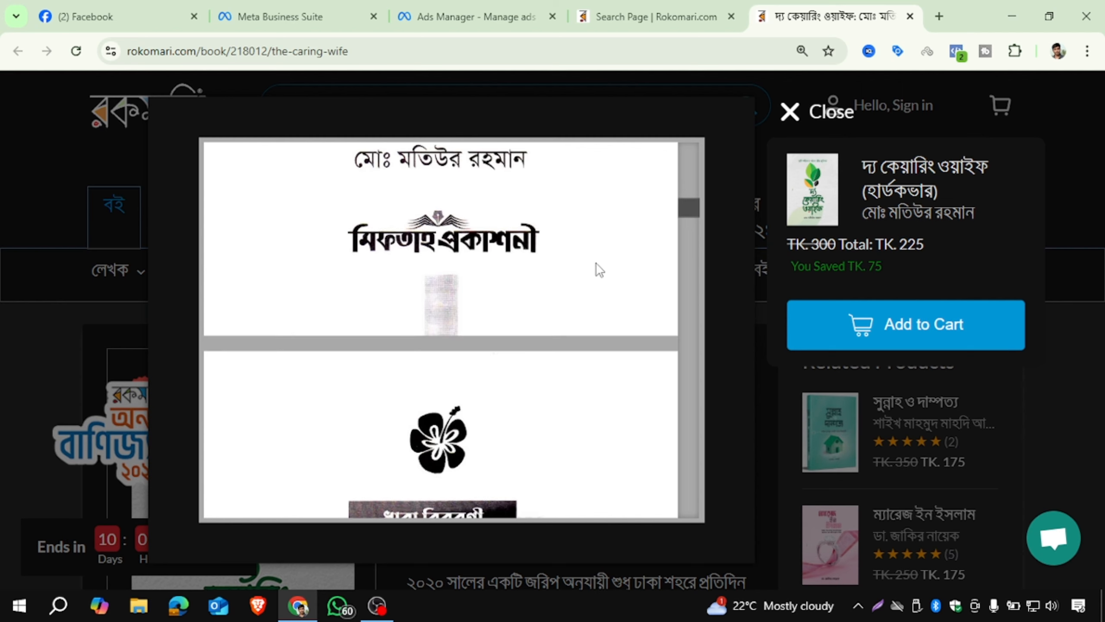
{"action": "scroll", "coordinate": [602, 274], "scroll_direction": "up", "scroll_amount": 8}
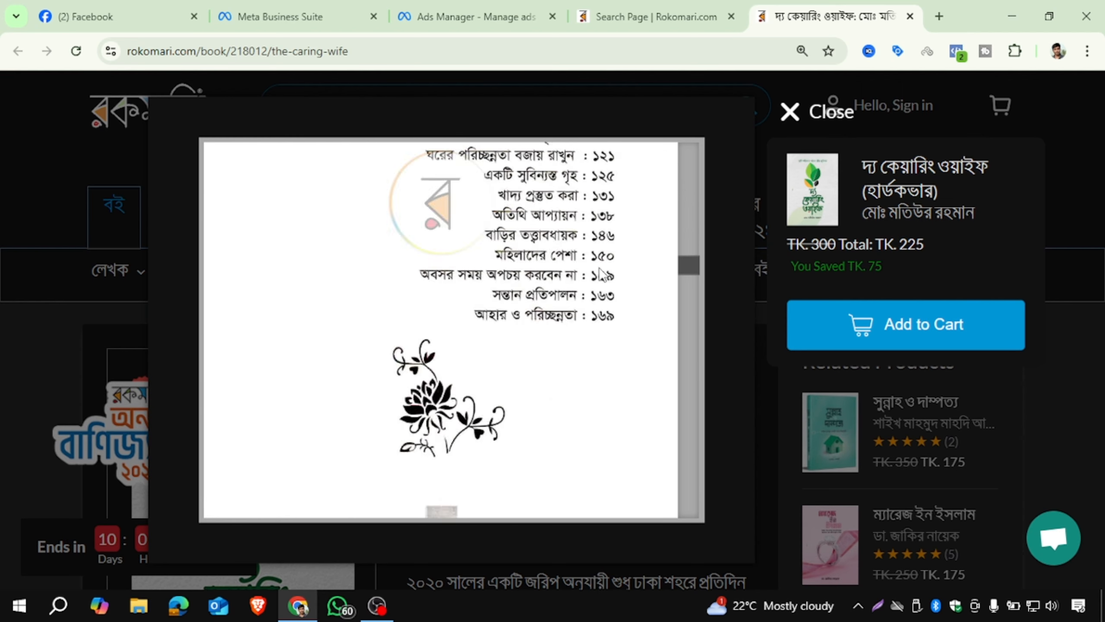
{"action": "scroll", "coordinate": [602, 273], "scroll_direction": "up", "scroll_amount": 3}
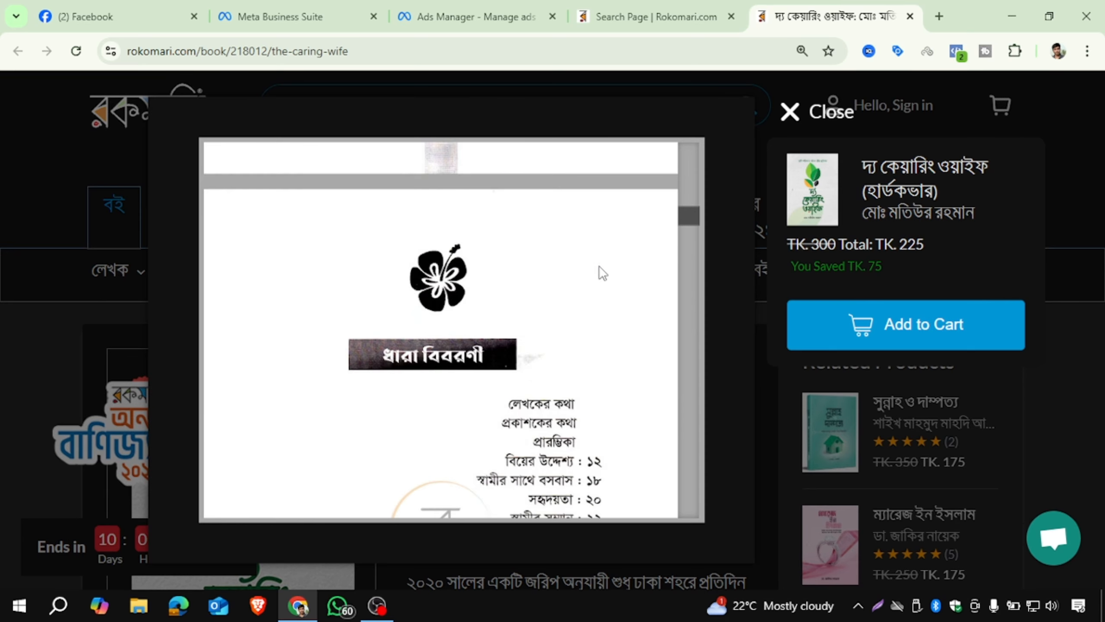
{"action": "scroll", "coordinate": [602, 273], "scroll_direction": "down", "scroll_amount": 12}
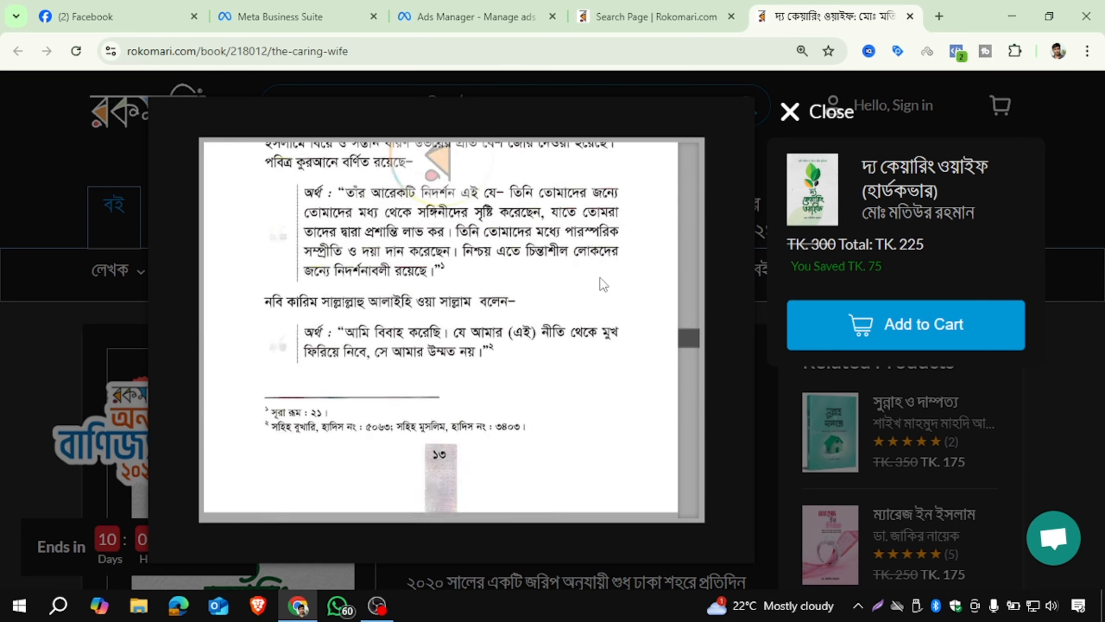
{"action": "left_click", "coordinate": [909, 16]}
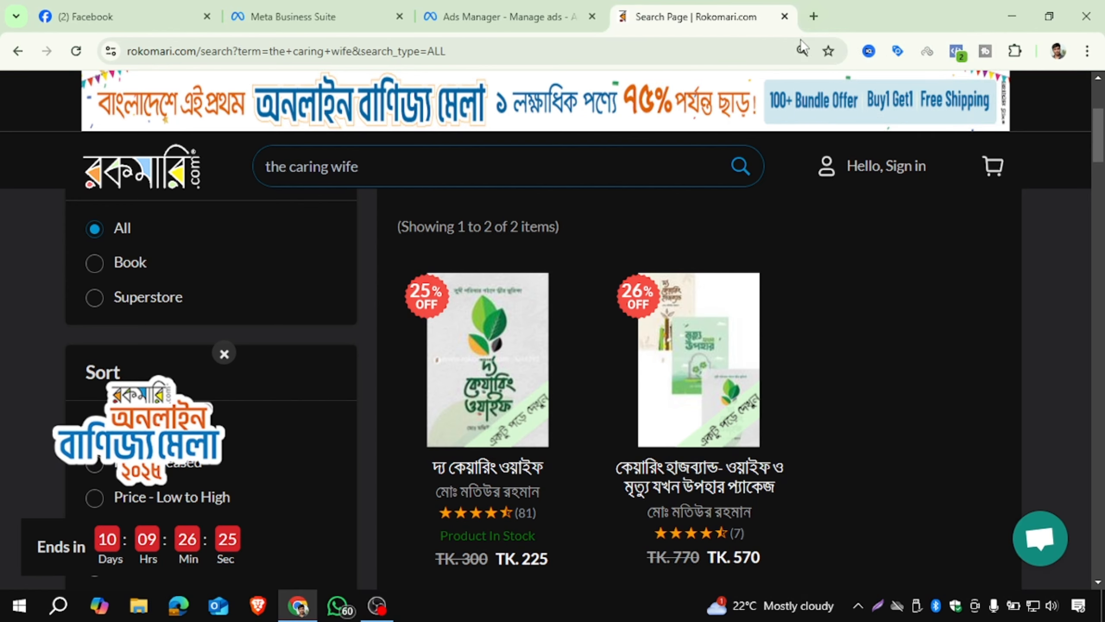
{"action": "left_click", "coordinate": [784, 16]}
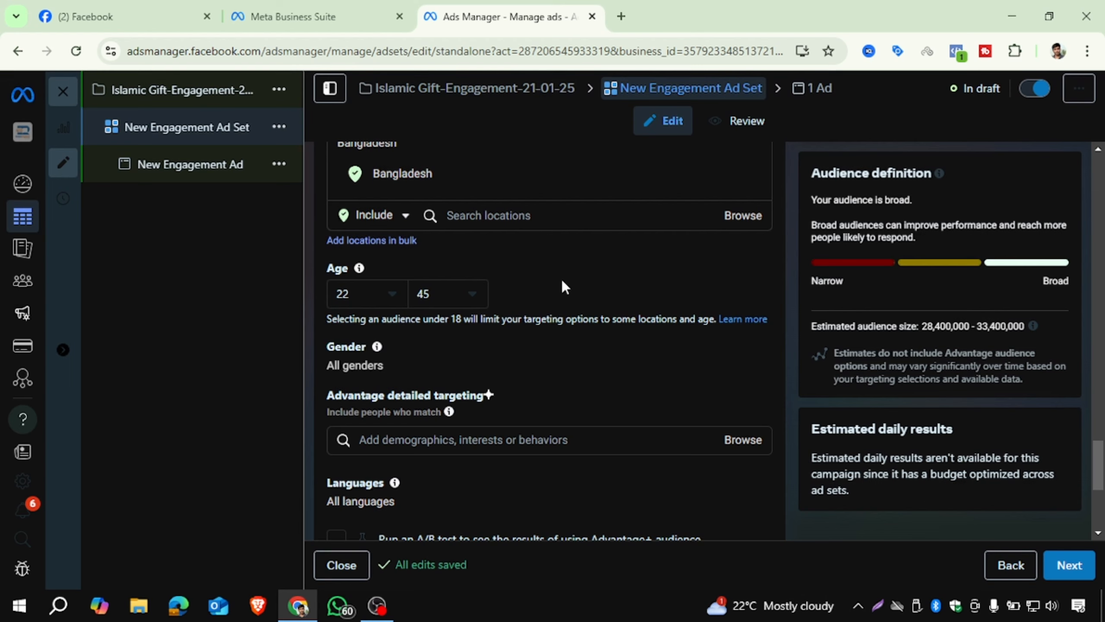
Step: Show the gender choices and add the relationship statuses Engaged, In a relationship and Married to the ad set's detailed targeting
{"action": "left_click", "coordinate": [739, 351]}
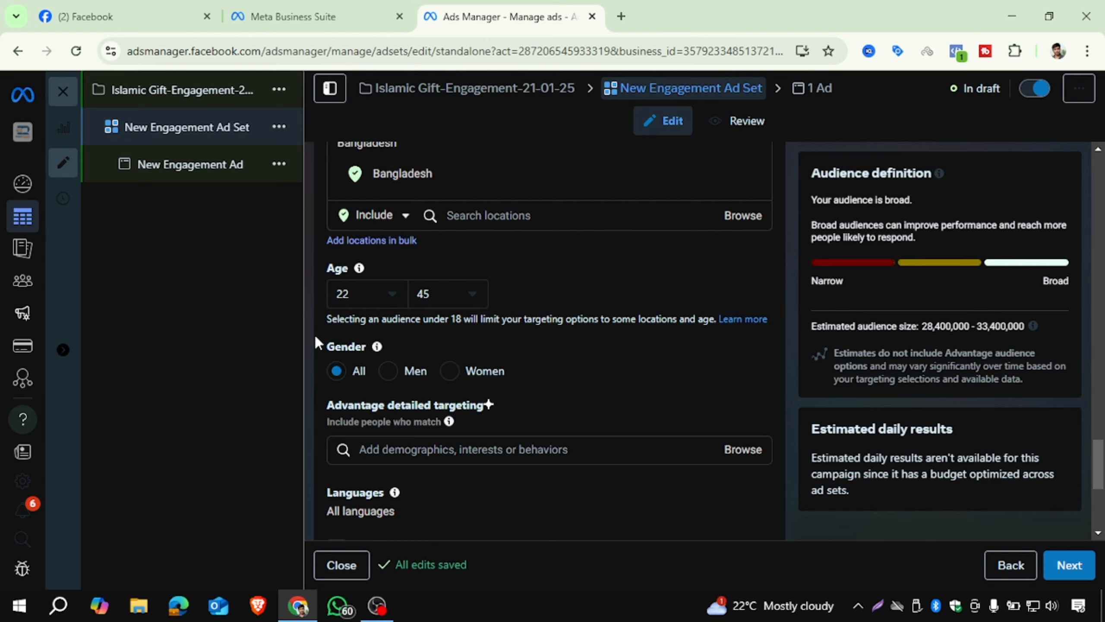
{"action": "scroll", "coordinate": [613, 348], "scroll_direction": "down", "scroll_amount": 3}
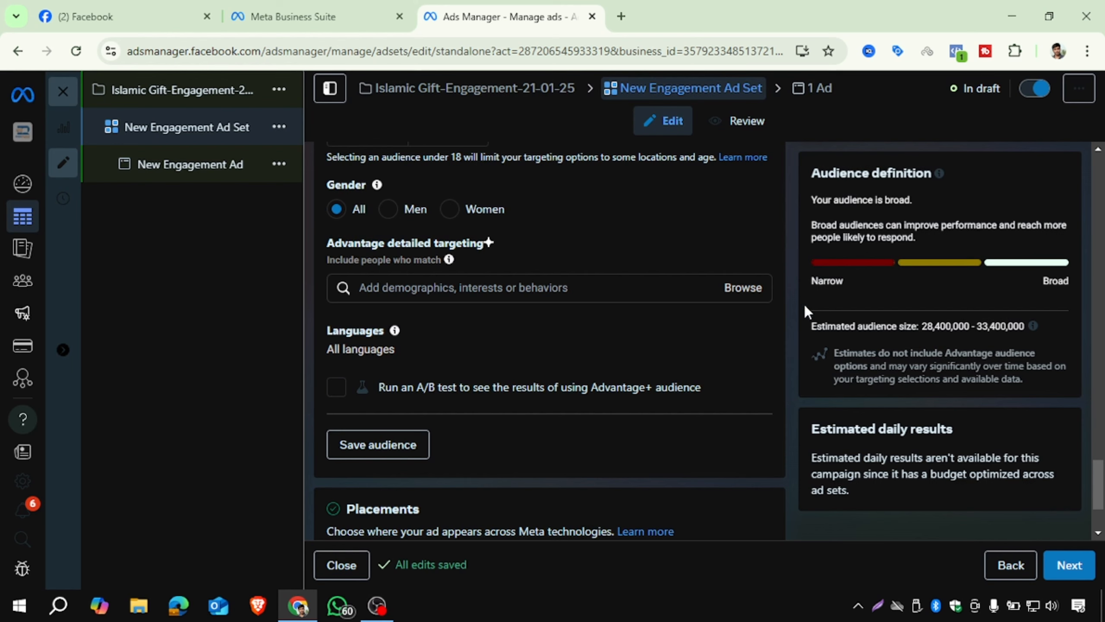
{"action": "left_click", "coordinate": [741, 288]}
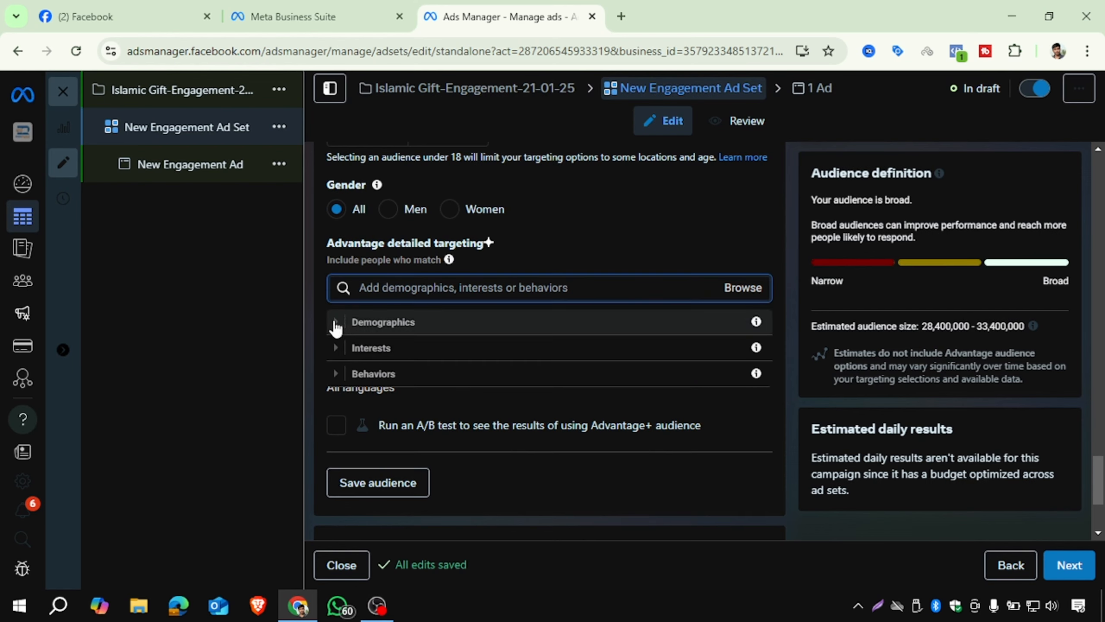
{"action": "left_click", "coordinate": [335, 323]}
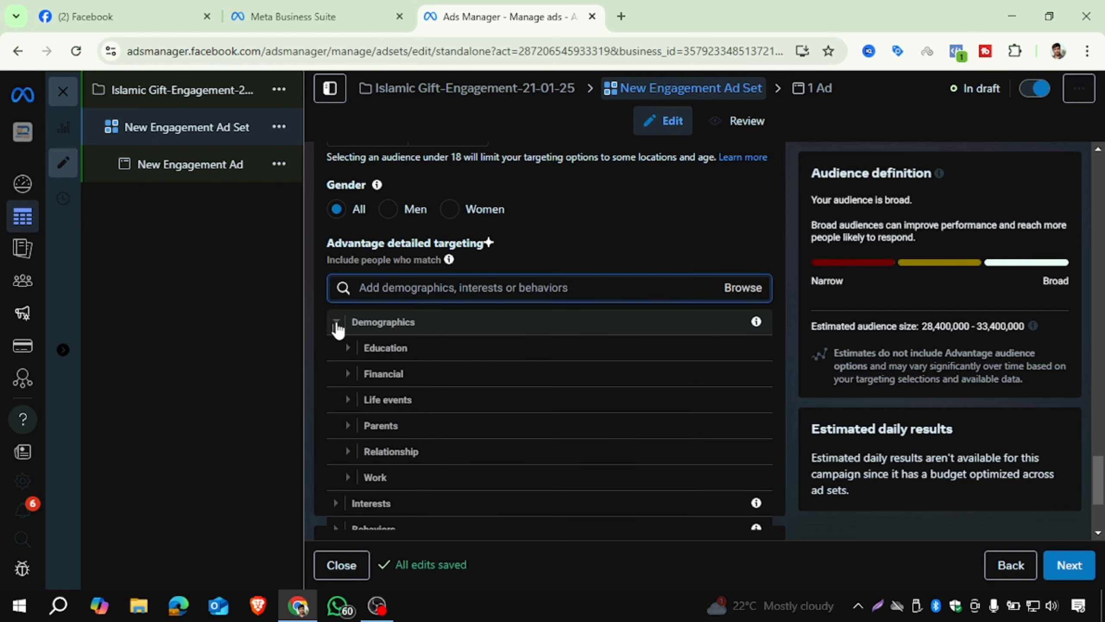
{"action": "left_click", "coordinate": [348, 451]}
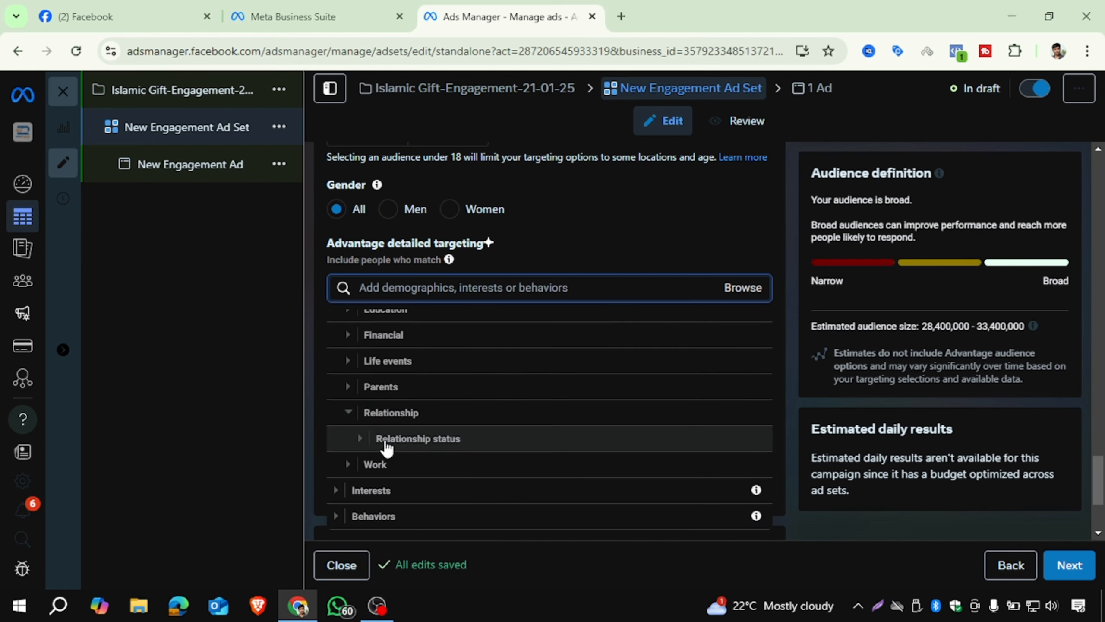
{"action": "left_click", "coordinate": [358, 441]}
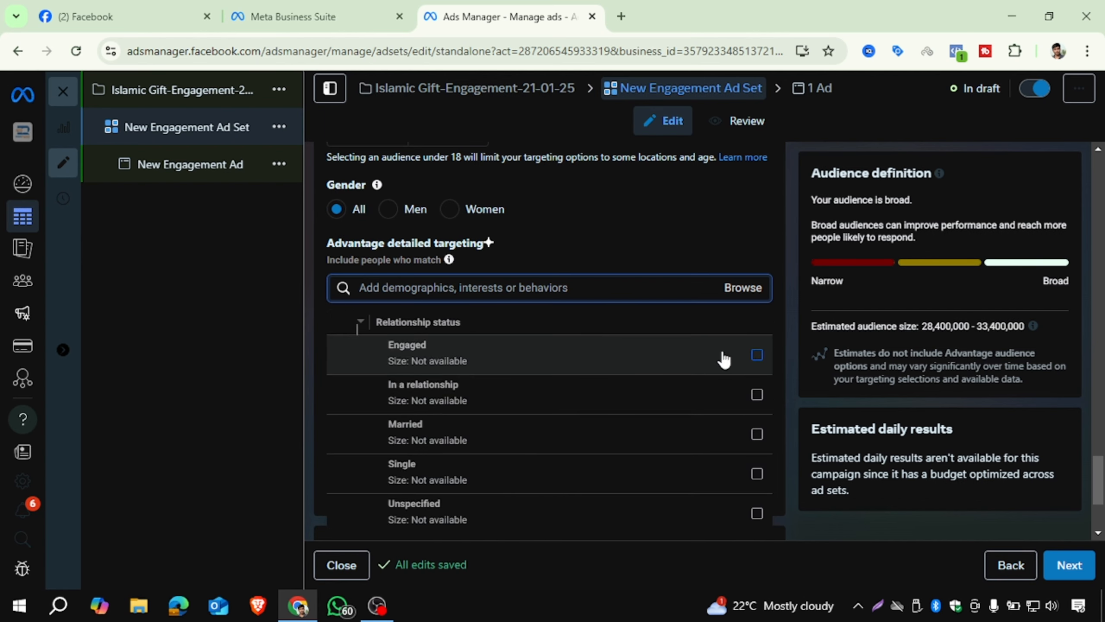
{"action": "left_click", "coordinate": [758, 356]}
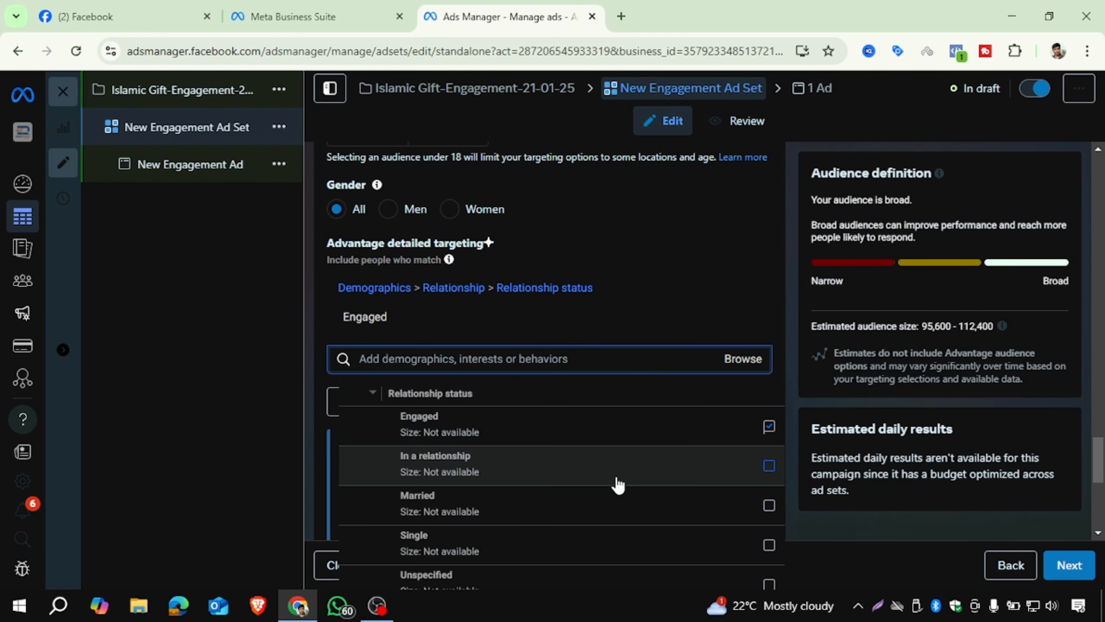
{"action": "left_click", "coordinate": [769, 474]}
{"action": "scroll", "coordinate": [688, 467], "scroll_direction": "down", "scroll_amount": 2}
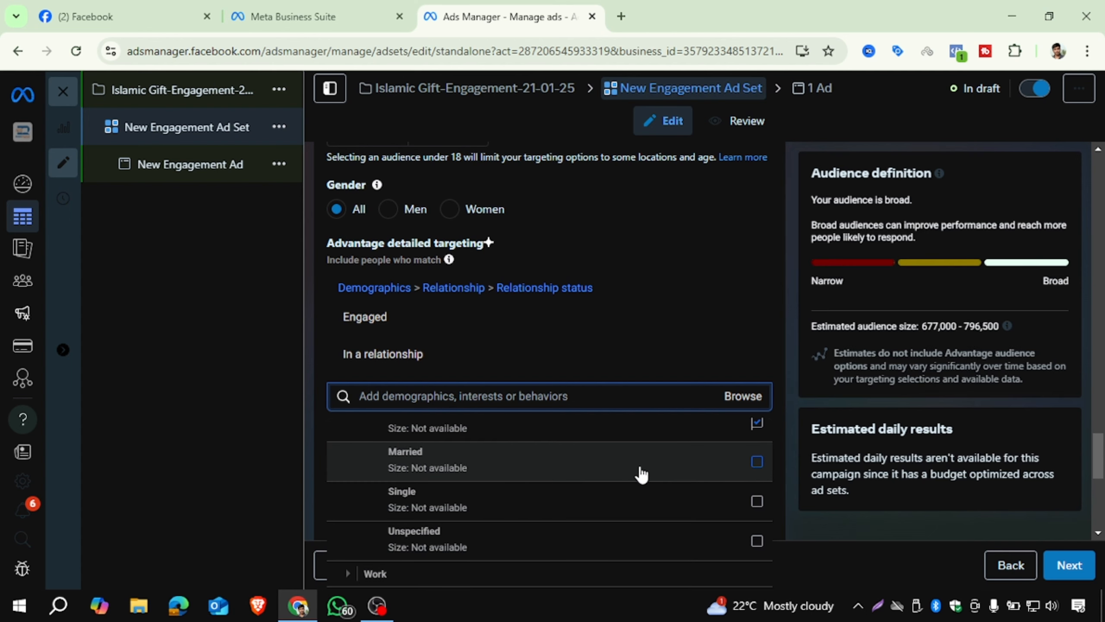
{"action": "left_click", "coordinate": [756, 461]}
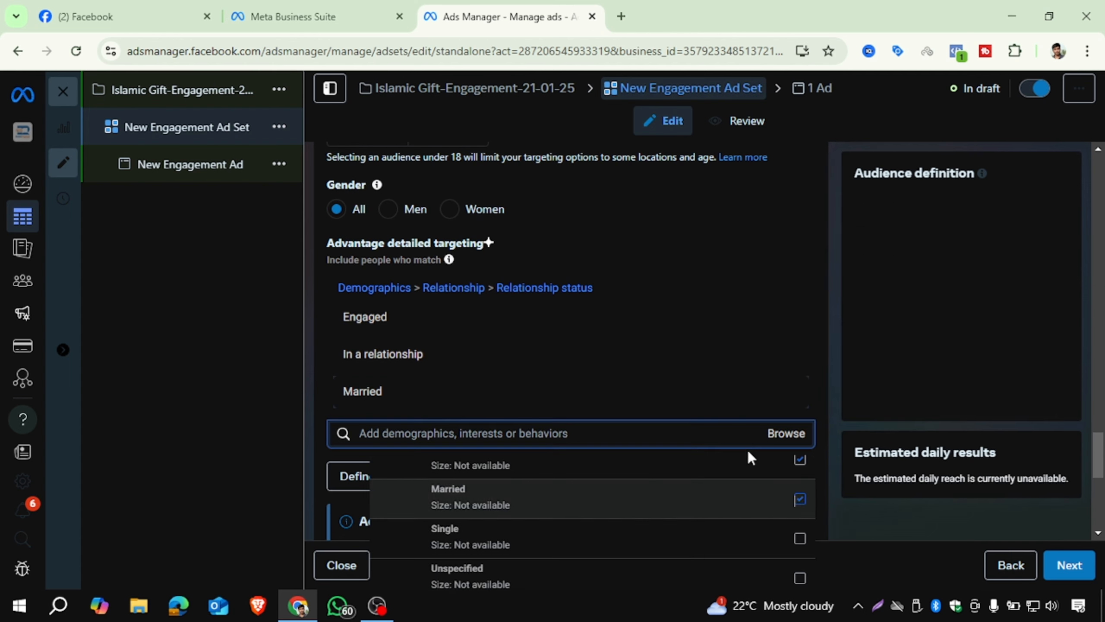
{"action": "left_click", "coordinate": [323, 361]}
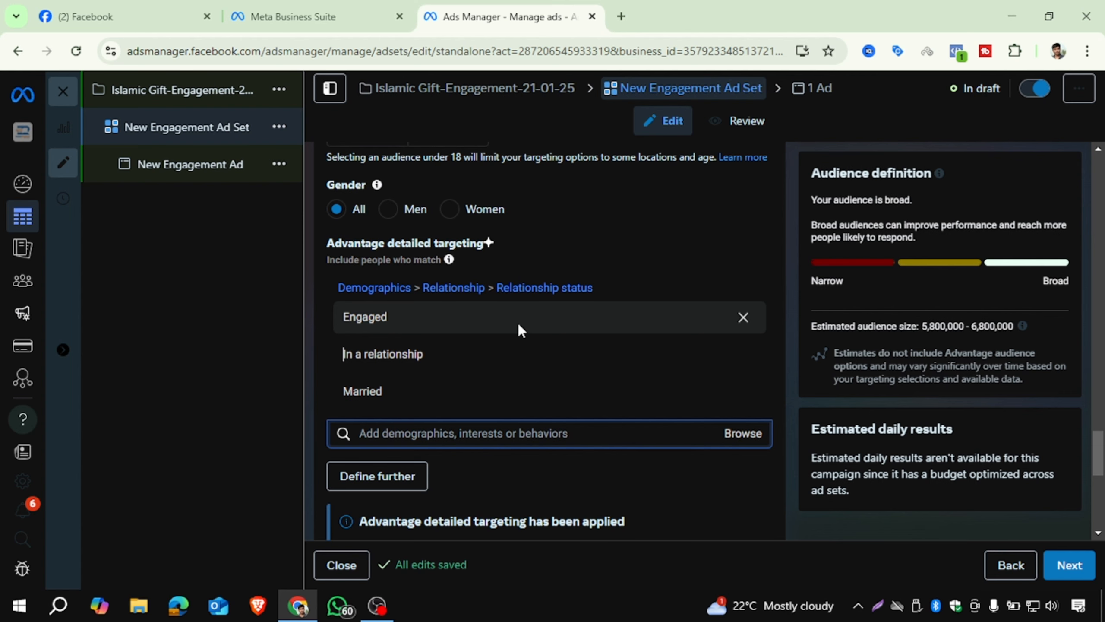
Step: Search the ad set's detailed targeting options for "islamic" and look through the suggestions
{"action": "scroll", "coordinate": [518, 324], "scroll_direction": "down", "scroll_amount": 2}
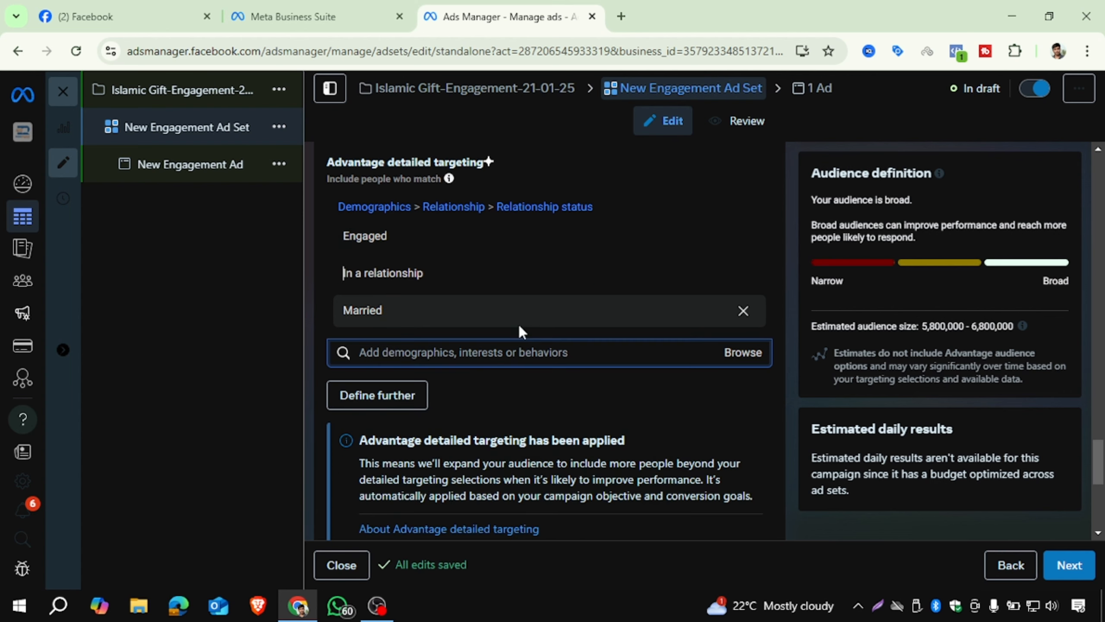
{"action": "left_click", "coordinate": [387, 353]}
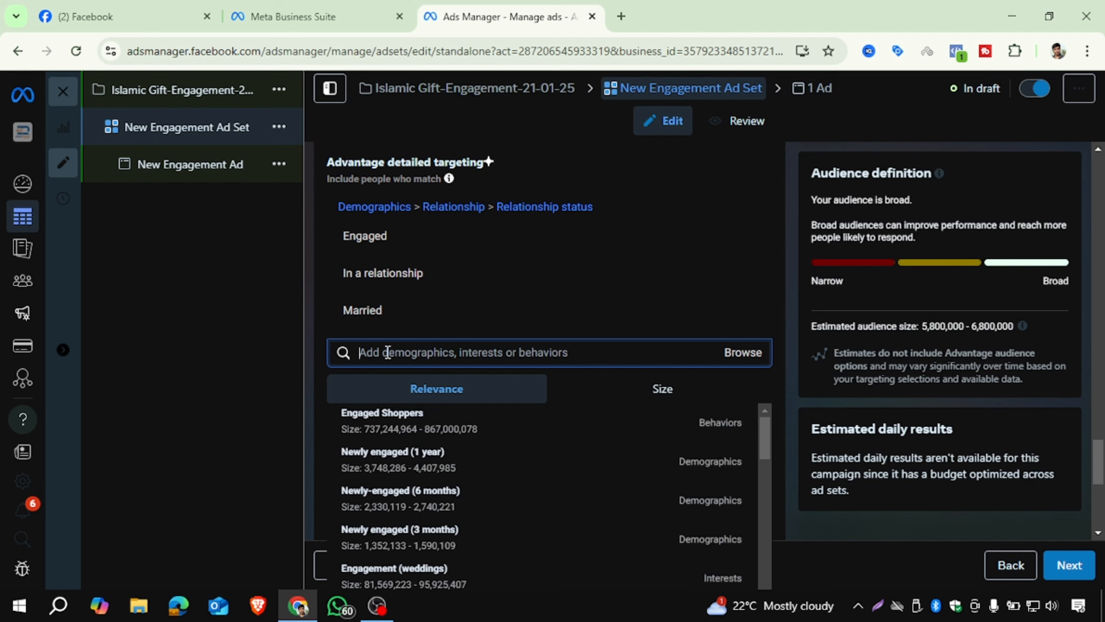
{"action": "type", "text": "islamic"}
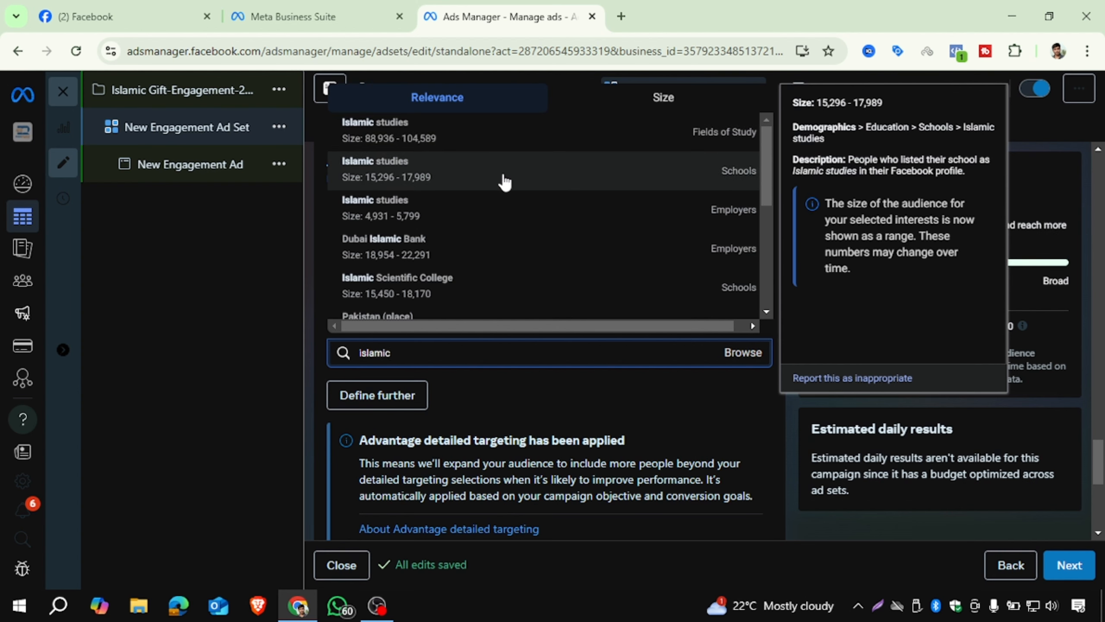
{"action": "scroll", "coordinate": [500, 265], "scroll_direction": "down", "scroll_amount": 2}
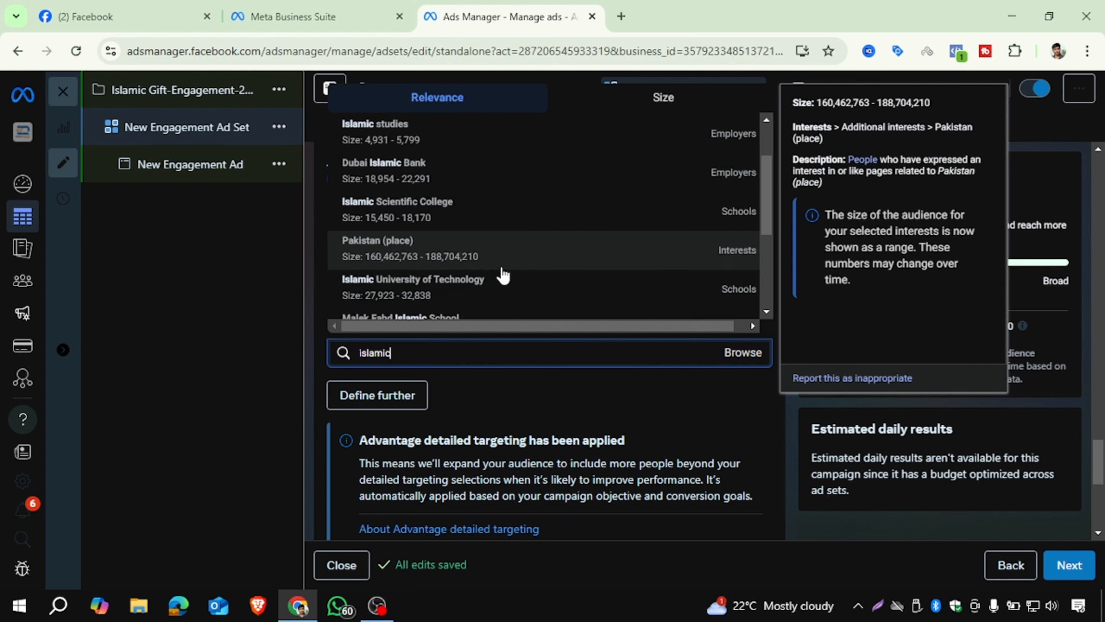
{"action": "scroll", "coordinate": [517, 252], "scroll_direction": "up", "scroll_amount": 2}
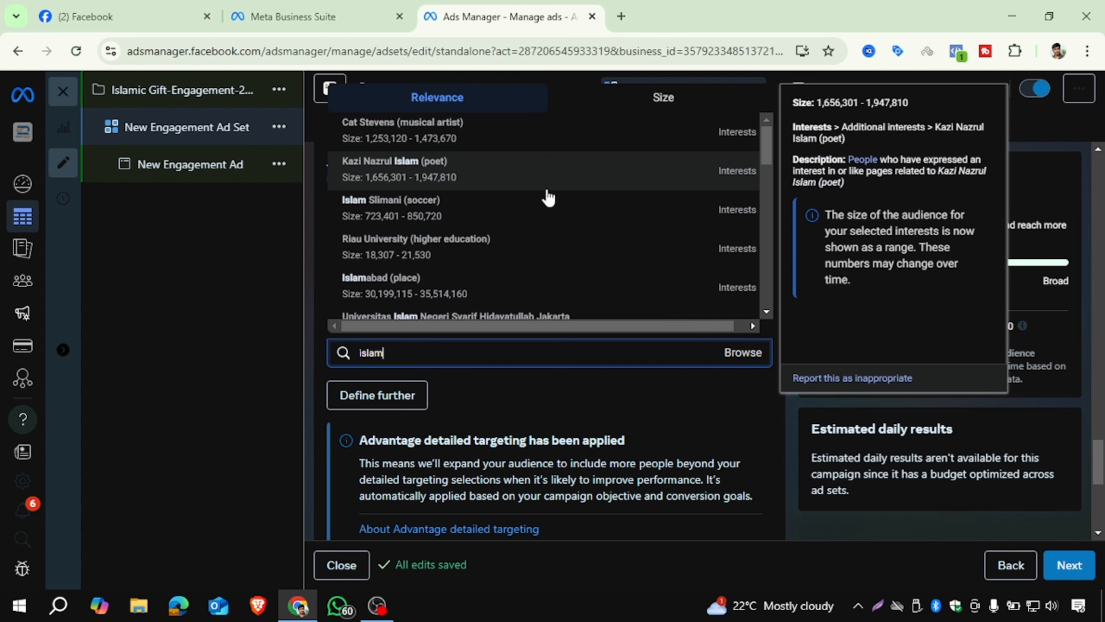
Step: Look through the detailed targeting suggestions for "islam", clear the search and review the default suggestions
{"action": "scroll", "coordinate": [549, 200], "scroll_direction": "down", "scroll_amount": 2}
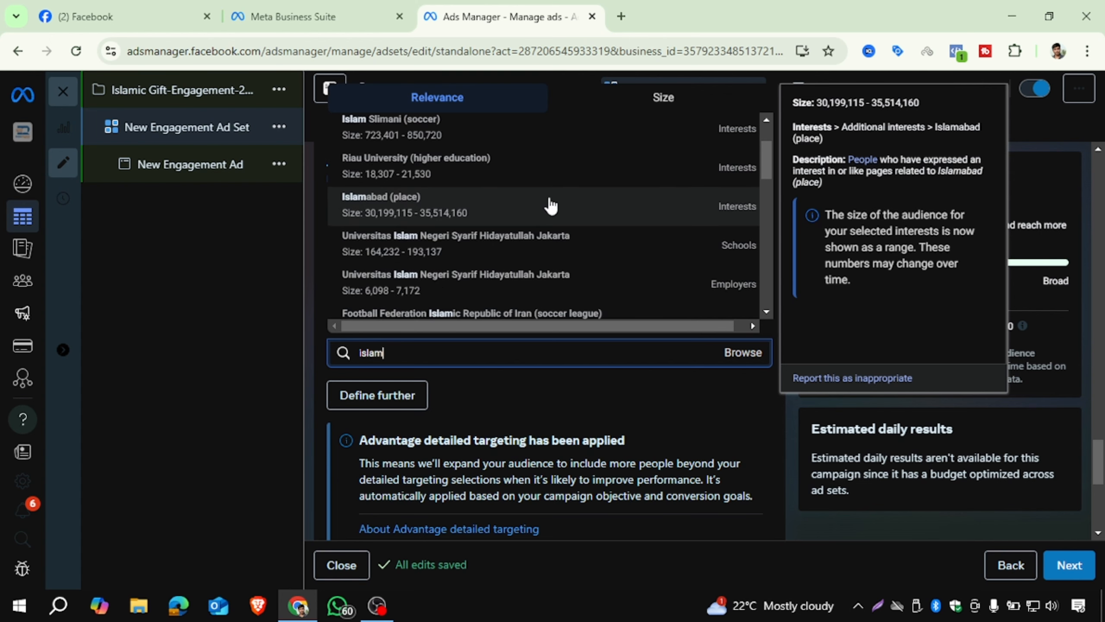
{"action": "scroll", "coordinate": [550, 206], "scroll_direction": "down", "scroll_amount": 2}
{"action": "scroll", "coordinate": [553, 210], "scroll_direction": "down", "scroll_amount": 6}
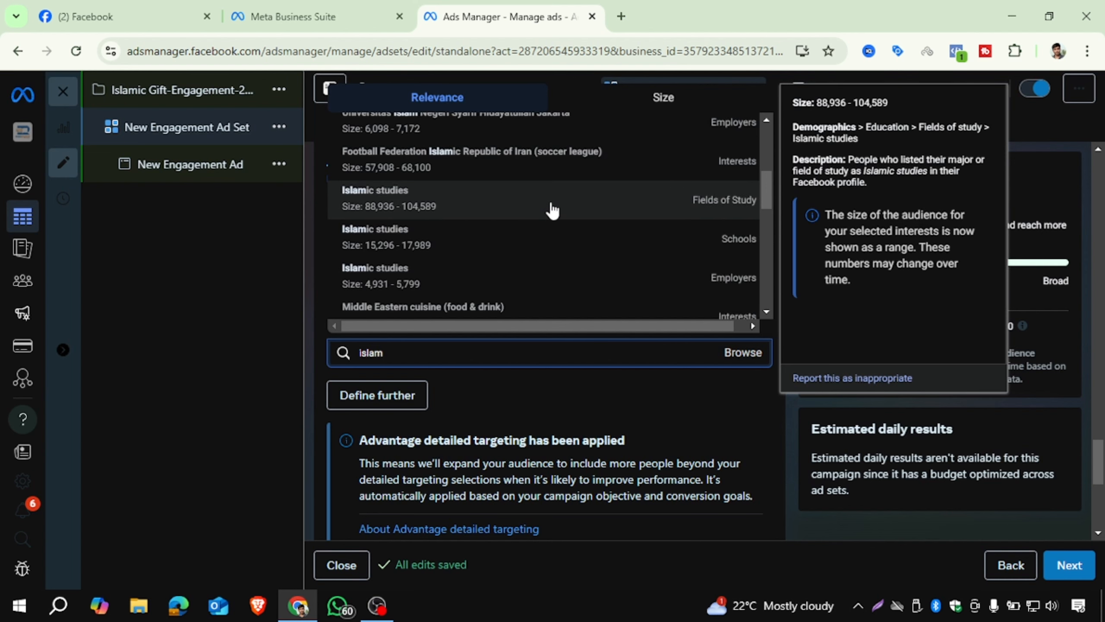
{"action": "scroll", "coordinate": [554, 212], "scroll_direction": "down", "scroll_amount": 2}
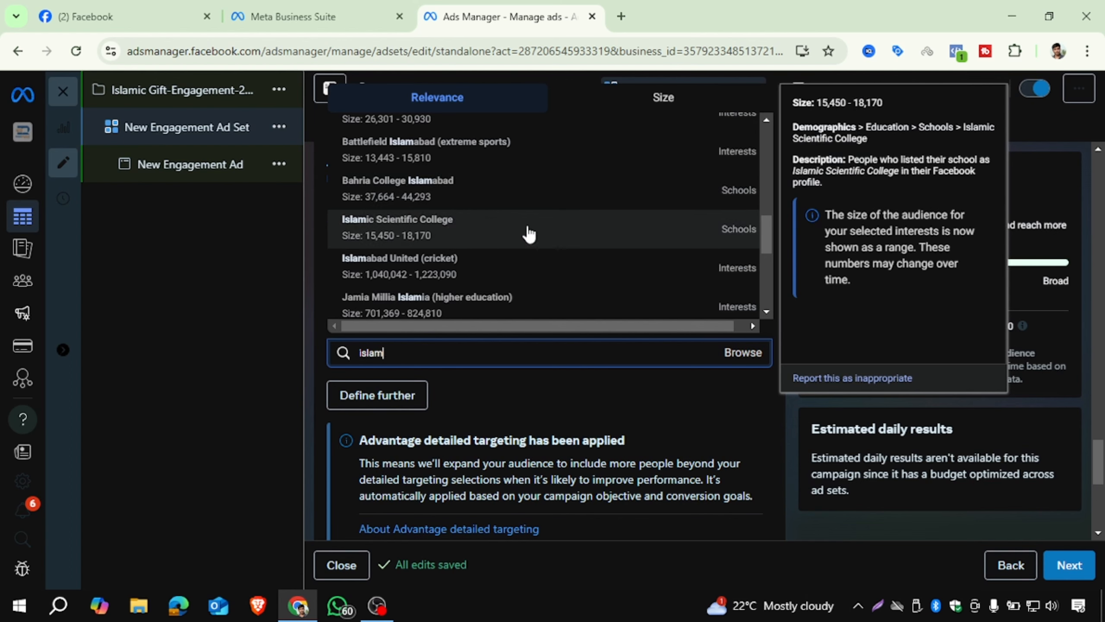
{"action": "scroll", "coordinate": [526, 235], "scroll_direction": "down", "scroll_amount": 5}
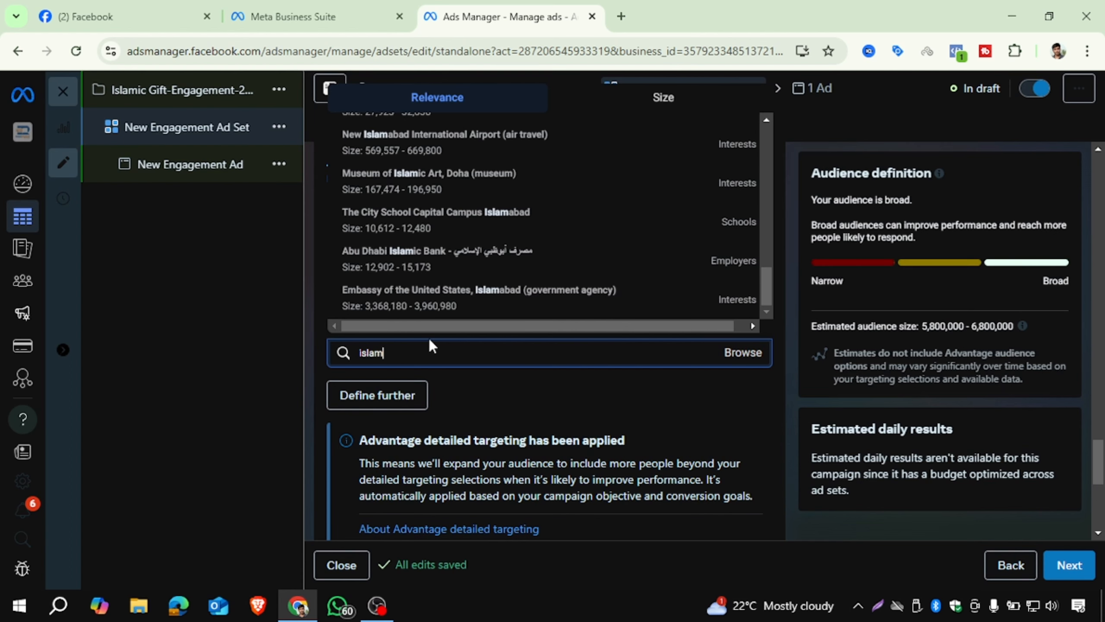
{"action": "key", "text": "ctrl+a"}
{"action": "key", "text": "BackSpace"}
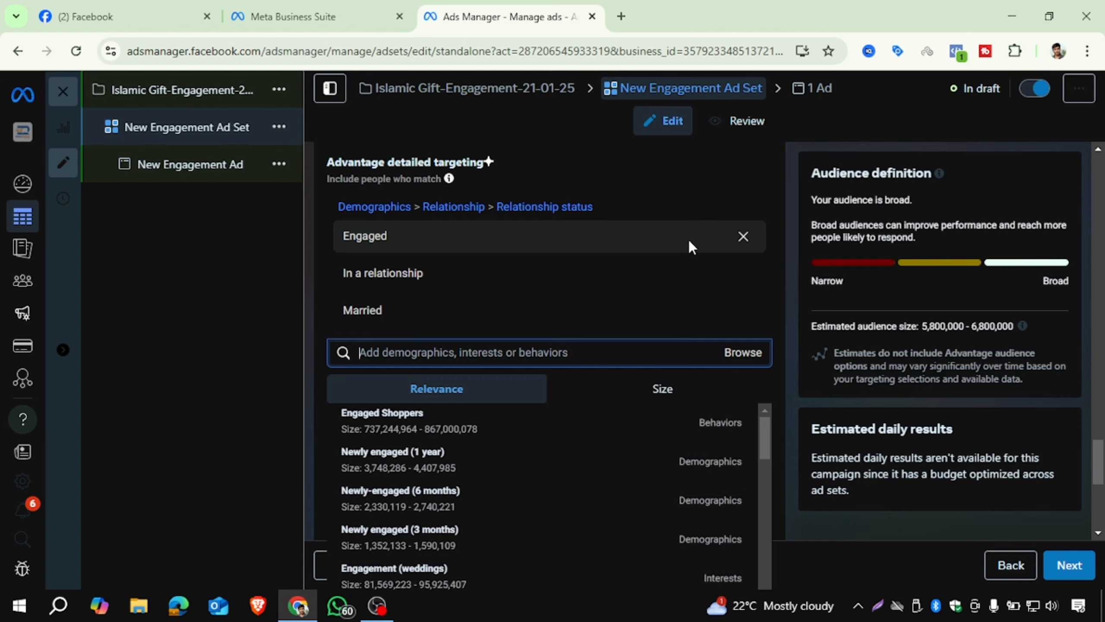
{"action": "scroll", "coordinate": [454, 301], "scroll_direction": "down", "scroll_amount": 4}
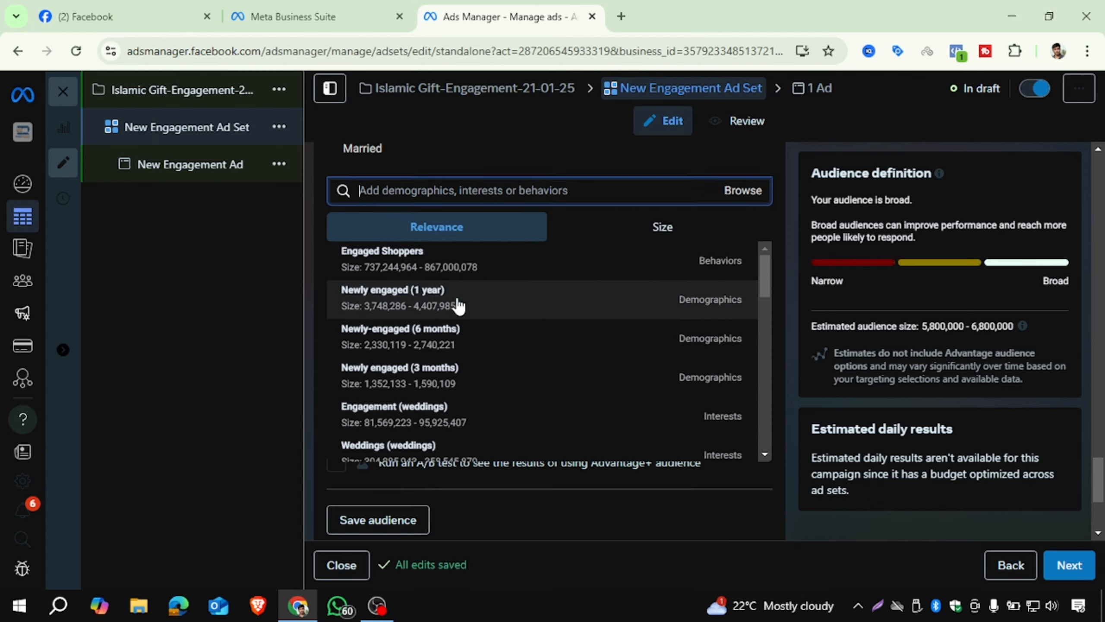
{"action": "scroll", "coordinate": [459, 305], "scroll_direction": "up", "scroll_amount": 2}
{"action": "scroll", "coordinate": [459, 305], "scroll_direction": "up", "scroll_amount": 4}
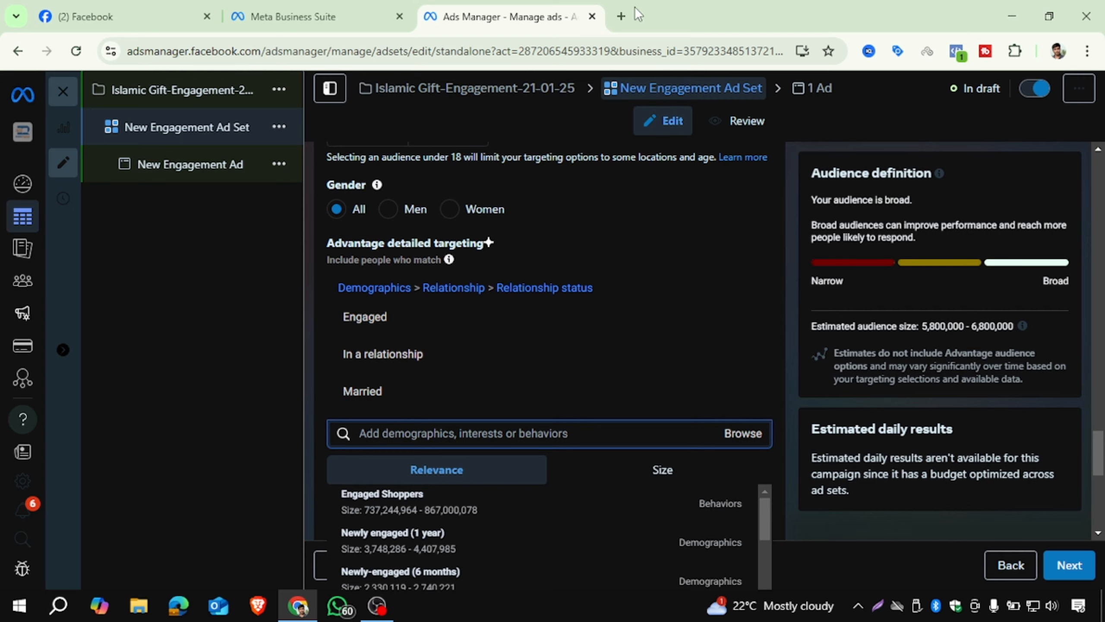
Step: Open ChatGPT at chat.openai.com/chat in a new browser tab
{"action": "left_click", "coordinate": [621, 16]}
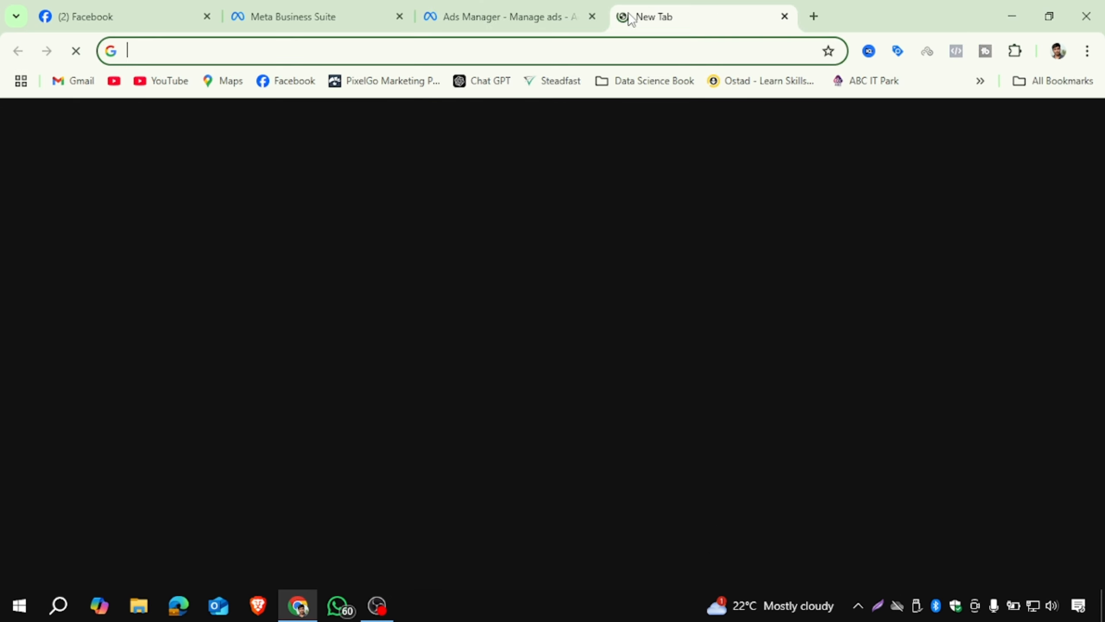
{"action": "type", "text": "chat.openai.com/chat"}
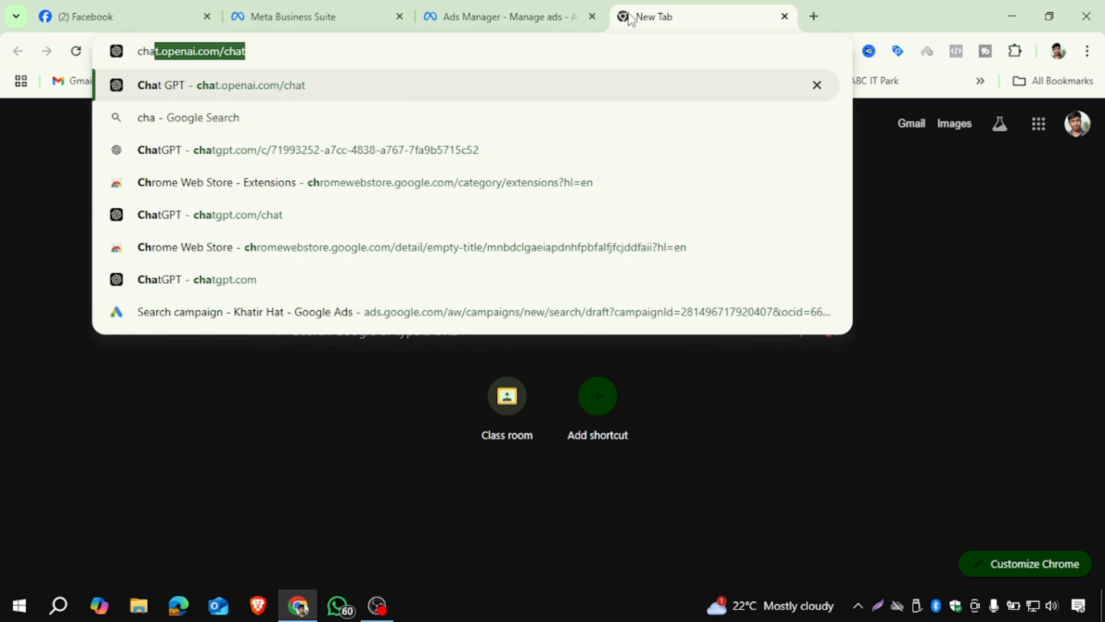
{"action": "key", "text": "Return"}
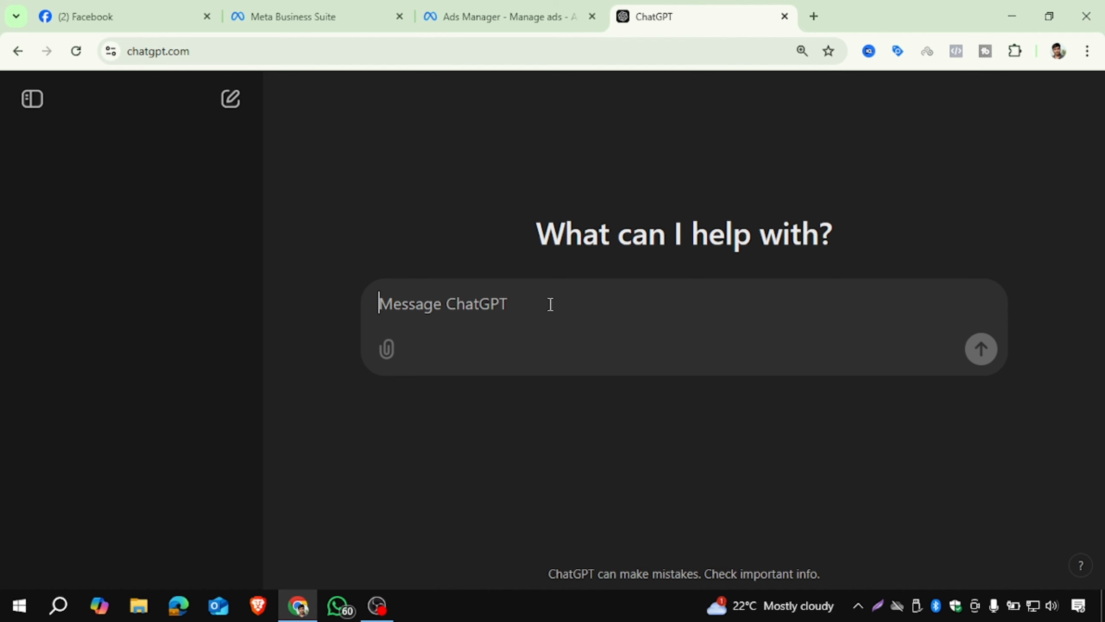
Step: Start the ChatGPT prompt with the line "My product is : Islamic Gift item" and begin a new line
{"action": "type", "text": "My ro"}
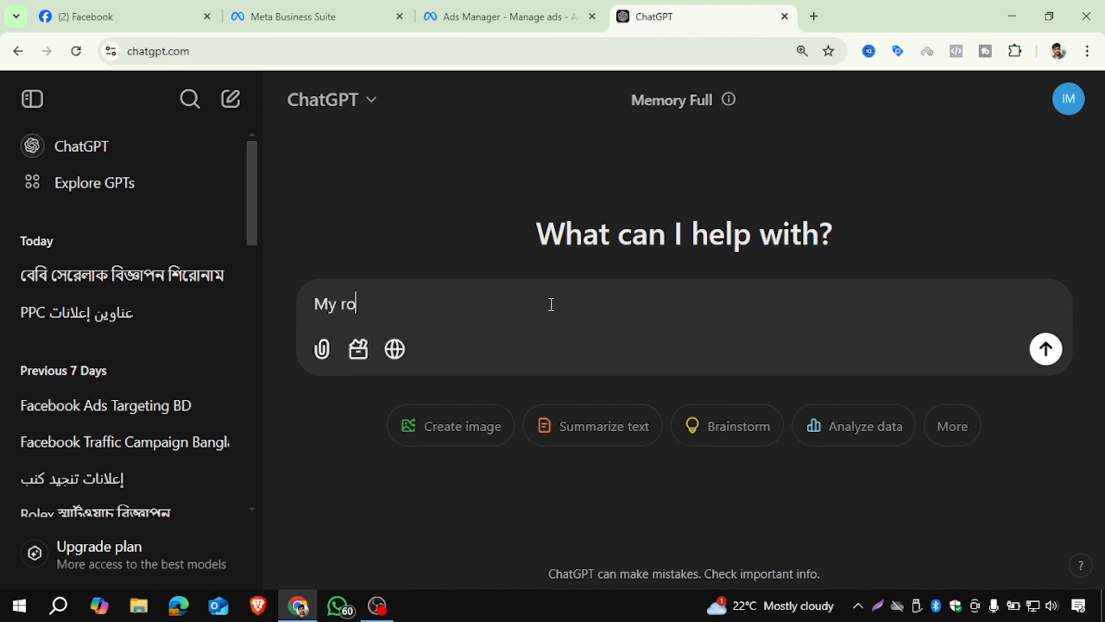
{"action": "key", "text": "BackSpace"}
{"action": "key", "text": "BackSpace"}
{"action": "type", "text": "product is"}
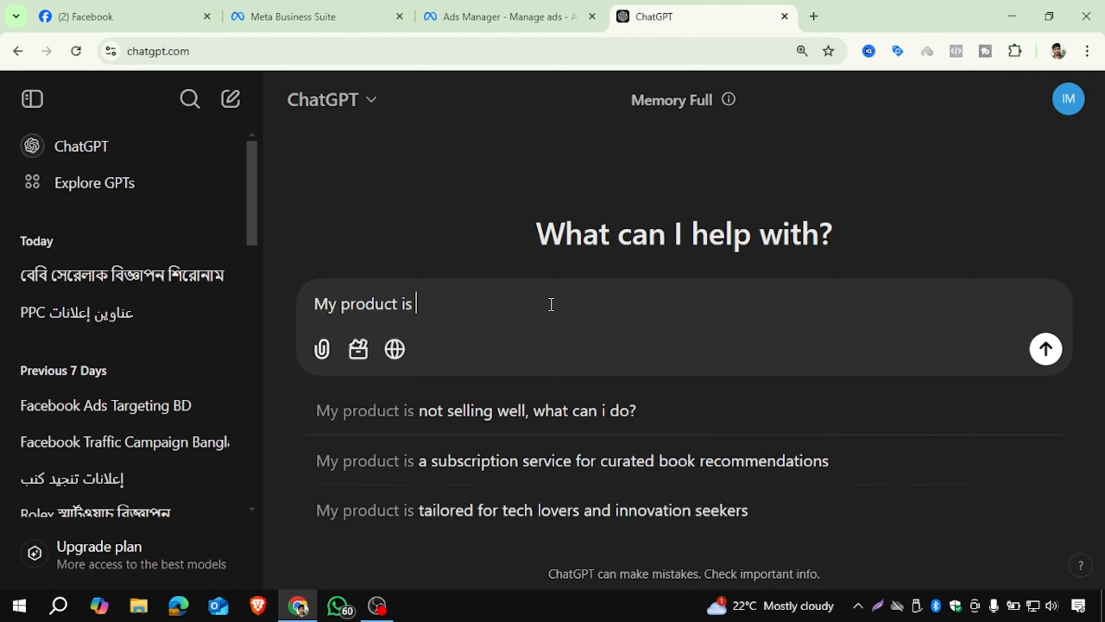
{"action": "type", "text": " : "}
{"action": "type", "text": "Isla"}
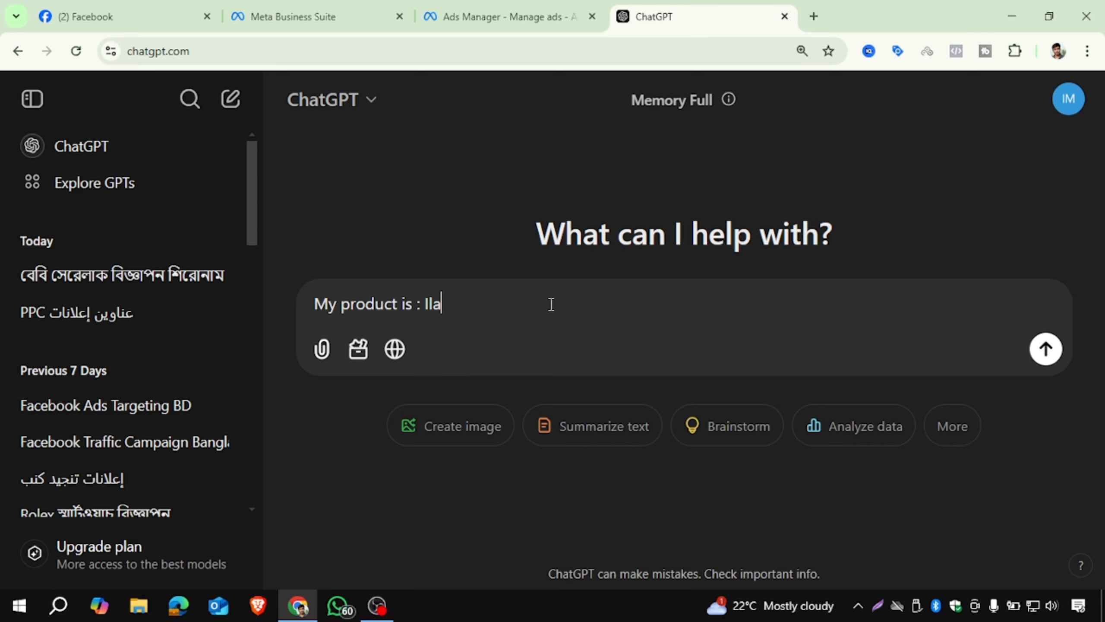
{"action": "key", "text": "BackSpace"}
{"action": "key", "text": "BackSpace"}
{"action": "type", "text": "slamic Gig"}
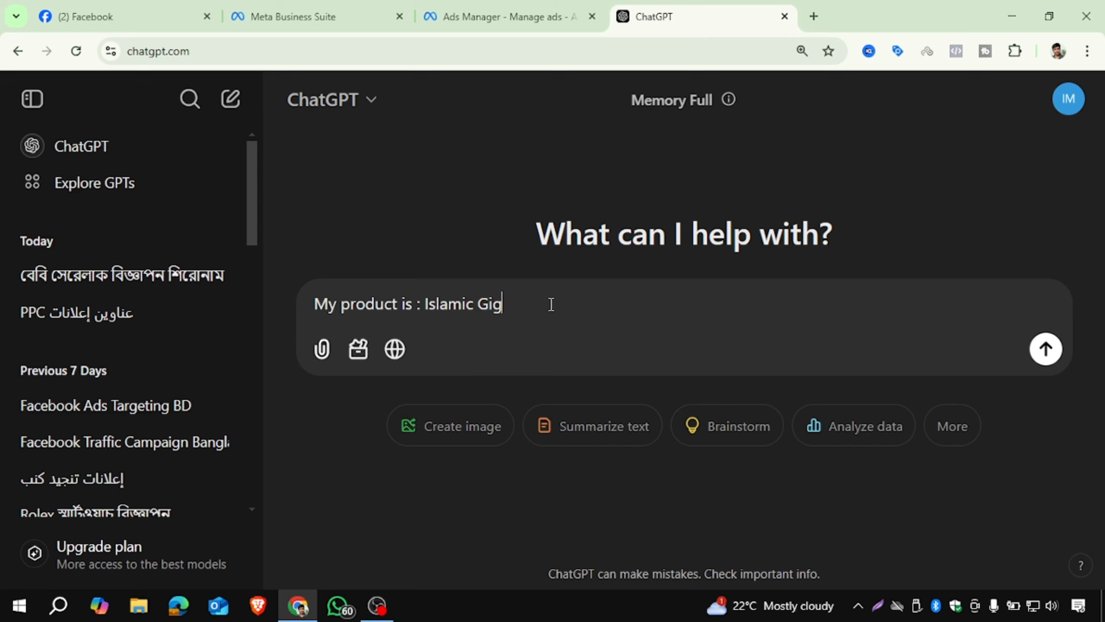
{"action": "type", "text": "tr"}
{"action": "key", "text": "BackSpace"}
{"action": "key", "text": "BackSpace"}
{"action": "key", "text": "BackSpace"}
{"action": "type", "text": "ft iteam"}
{"action": "key", "text": "BackSpace"}
{"action": "key", "text": "BackSpace"}
{"action": "type", "text": "m"}
{"action": "key", "text": "shift+Return"}
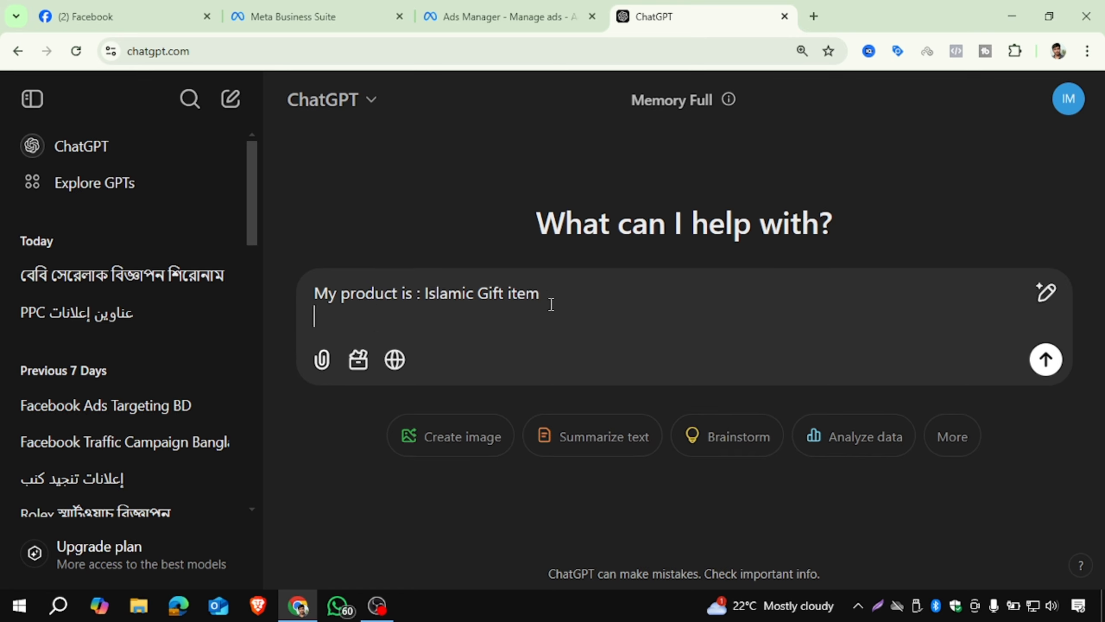
Step: Add the line "Now spacific targeting for my facebook ads" to the prompt
{"action": "type", "text": "W"}
{"action": "key", "text": "BackSpace"}
{"action": "type", "text": "Now sp"}
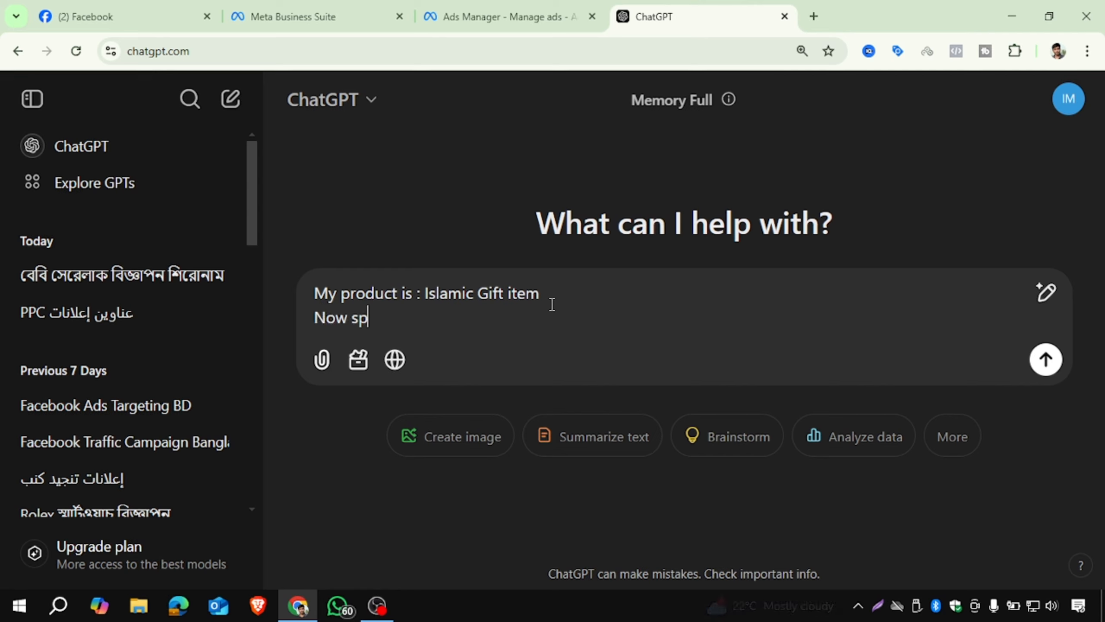
{"action": "type", "text": "acific targeted"}
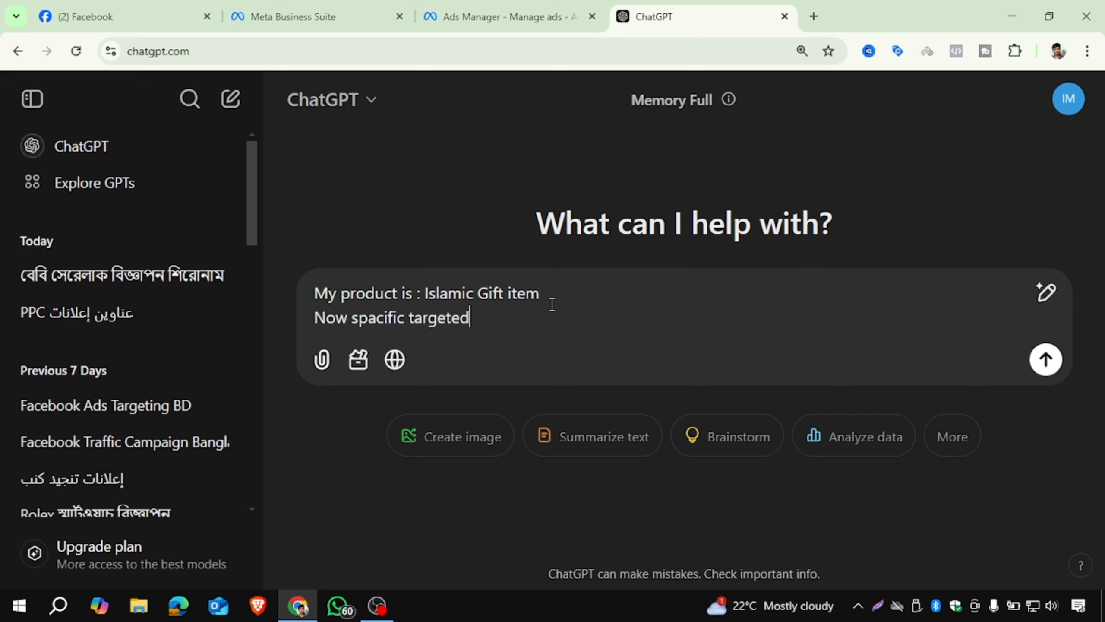
{"action": "key", "text": "BackSpace"}
{"action": "type", "text": "ing for my fac"}
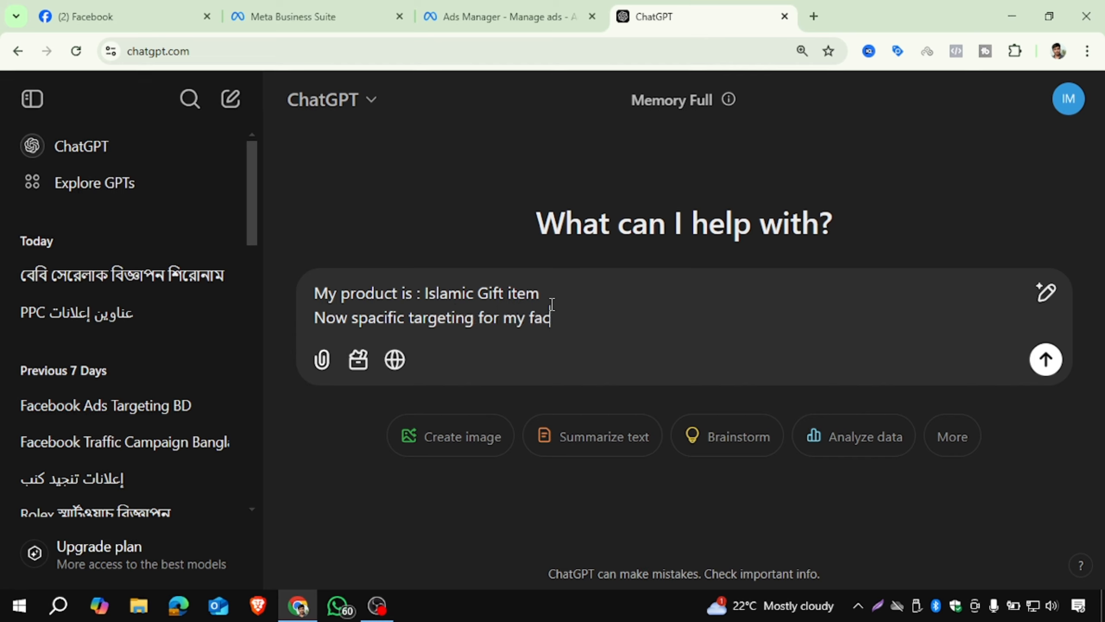
{"action": "type", "text": "ebok"}
{"action": "type", "text": "ok ads"}
Step: Insert "targeted location: Bangladesh" as a line below the product line and send the prompt
{"action": "left_click", "coordinate": [551, 298]}
{"action": "key", "text": "shift+Return"}
{"action": "type", "text": "ta"}
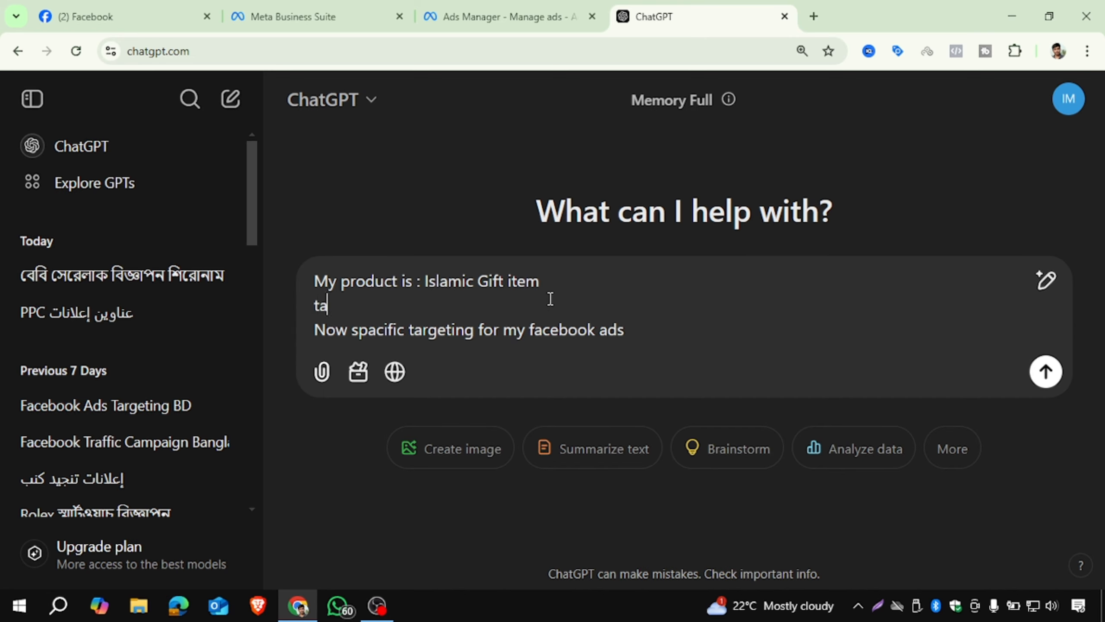
{"action": "type", "text": "rgeted locatio"}
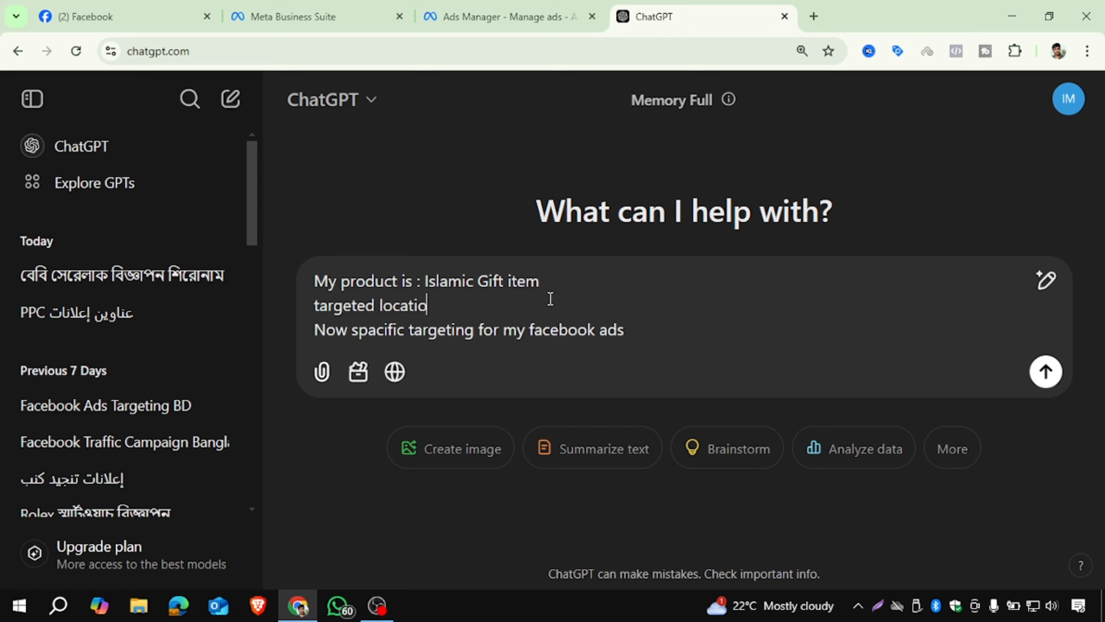
{"action": "type", "text": "n: Bangladesh"}
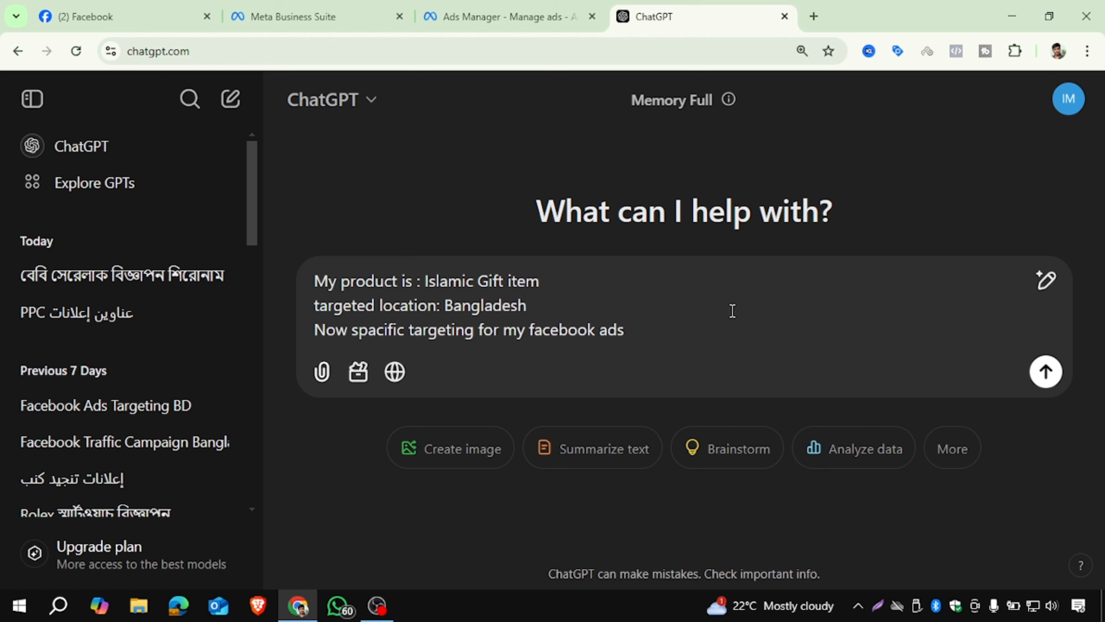
{"action": "left_click", "coordinate": [1045, 372]}
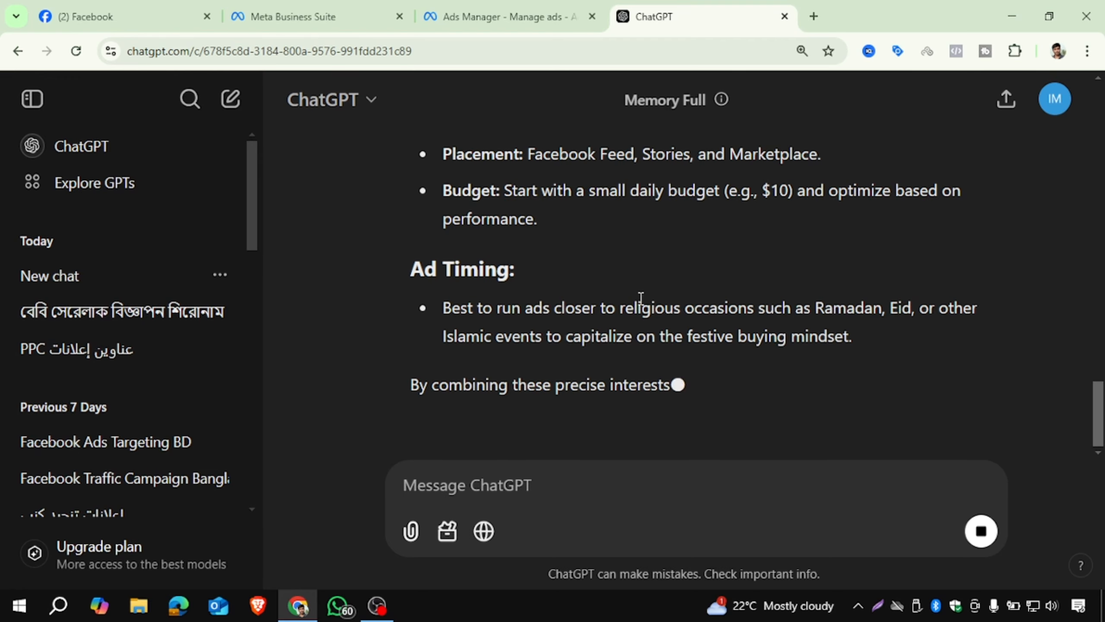
Step: Examine the age, gender and interest recommendations in the audience targeting section of ChatGPT's reply
{"action": "scroll", "coordinate": [662, 290], "scroll_direction": "up", "scroll_amount": 10}
{"action": "scroll", "coordinate": [661, 288], "scroll_direction": "up", "scroll_amount": 10}
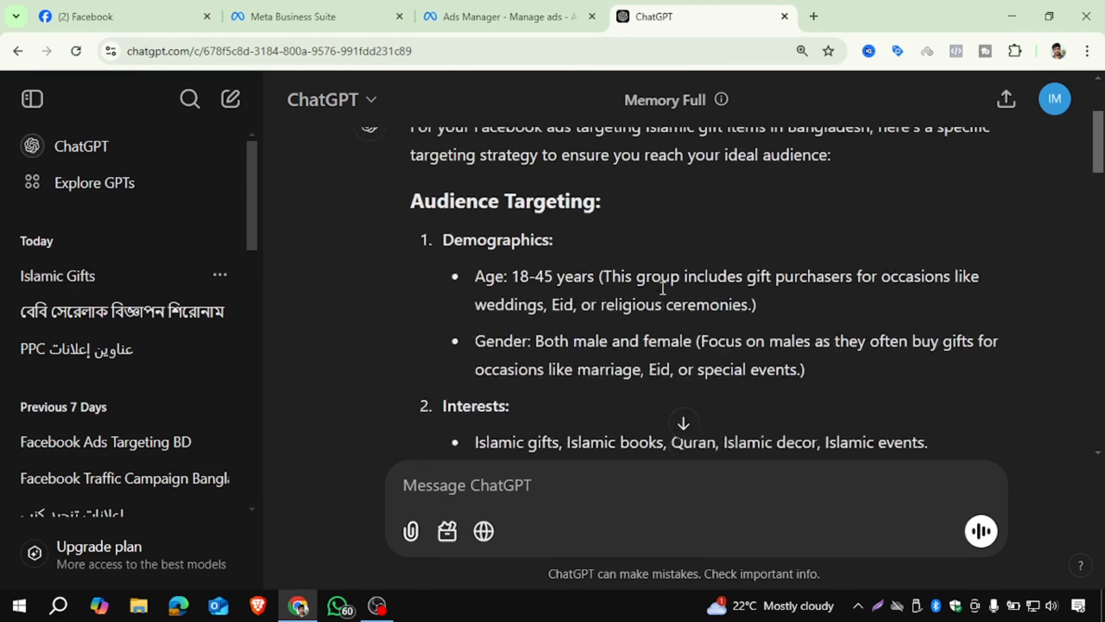
{"action": "scroll", "coordinate": [670, 270], "scroll_direction": "down", "scroll_amount": 3}
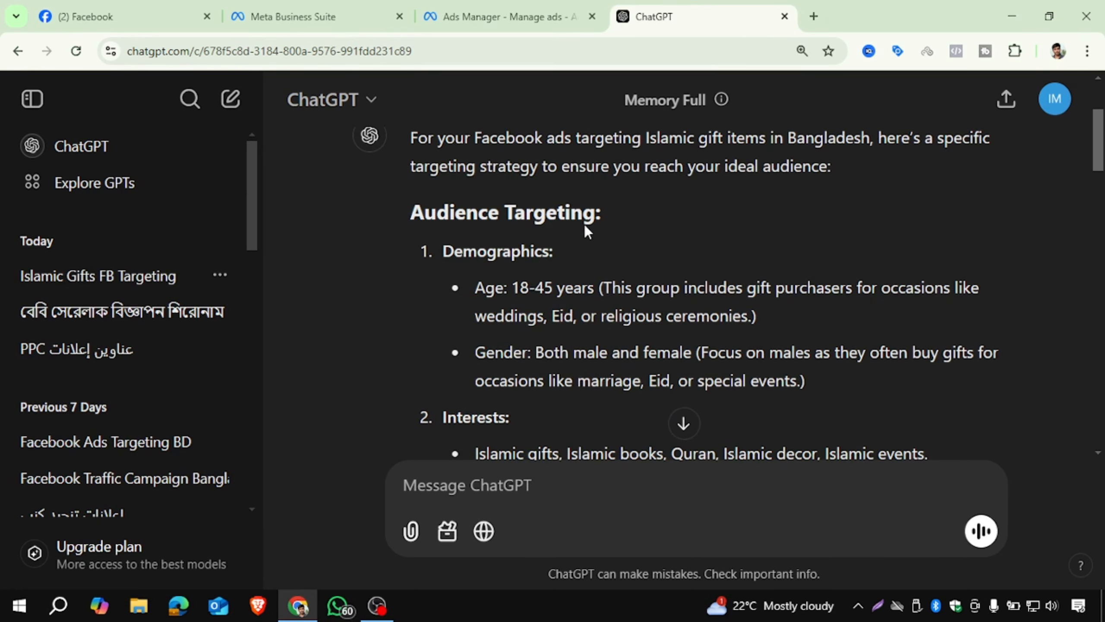
{"action": "scroll", "coordinate": [583, 224], "scroll_direction": "down", "scroll_amount": 2}
{"action": "left_click_drag", "start_coordinate": [521, 207], "coordinate": [564, 207]}
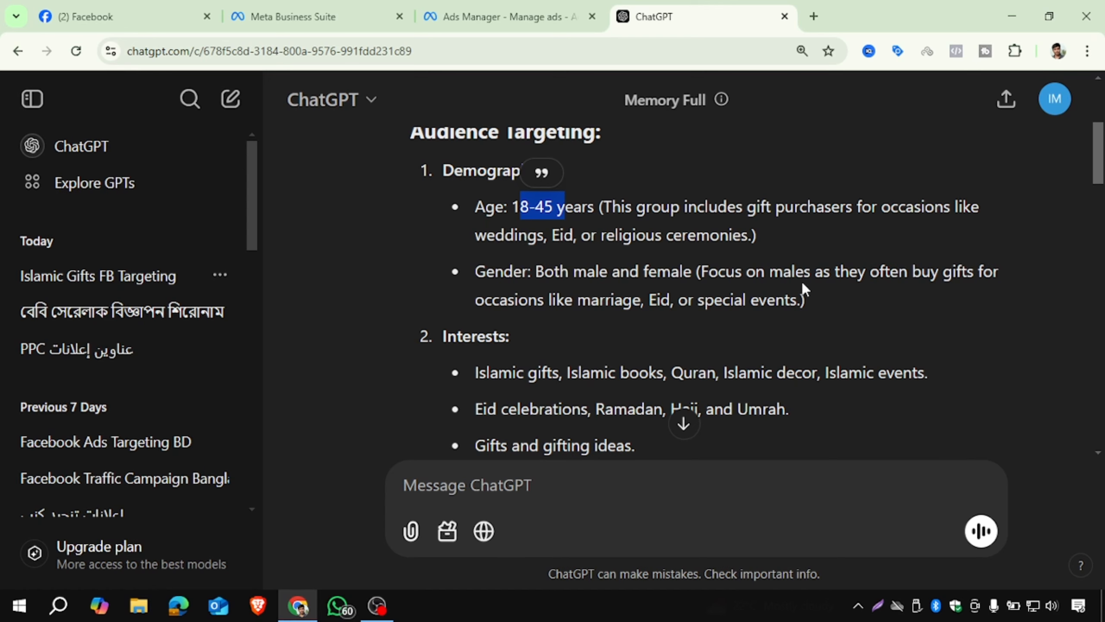
{"action": "scroll", "coordinate": [739, 283], "scroll_direction": "down", "scroll_amount": 2}
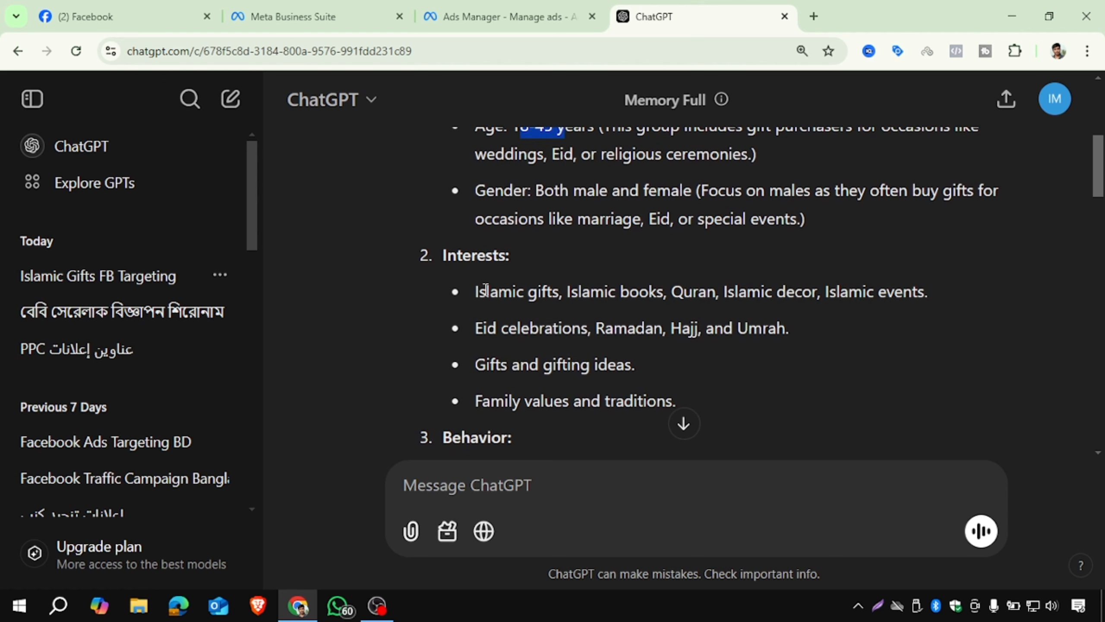
{"action": "left_click_drag", "start_coordinate": [486, 289], "coordinate": [560, 292]}
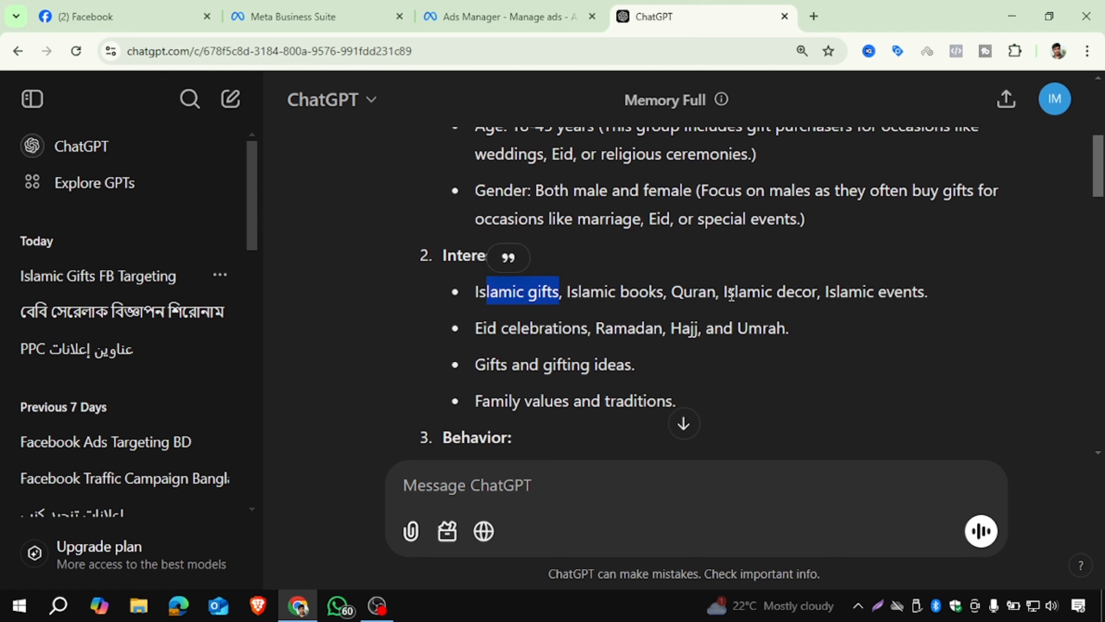
{"action": "left_click", "coordinate": [846, 313]}
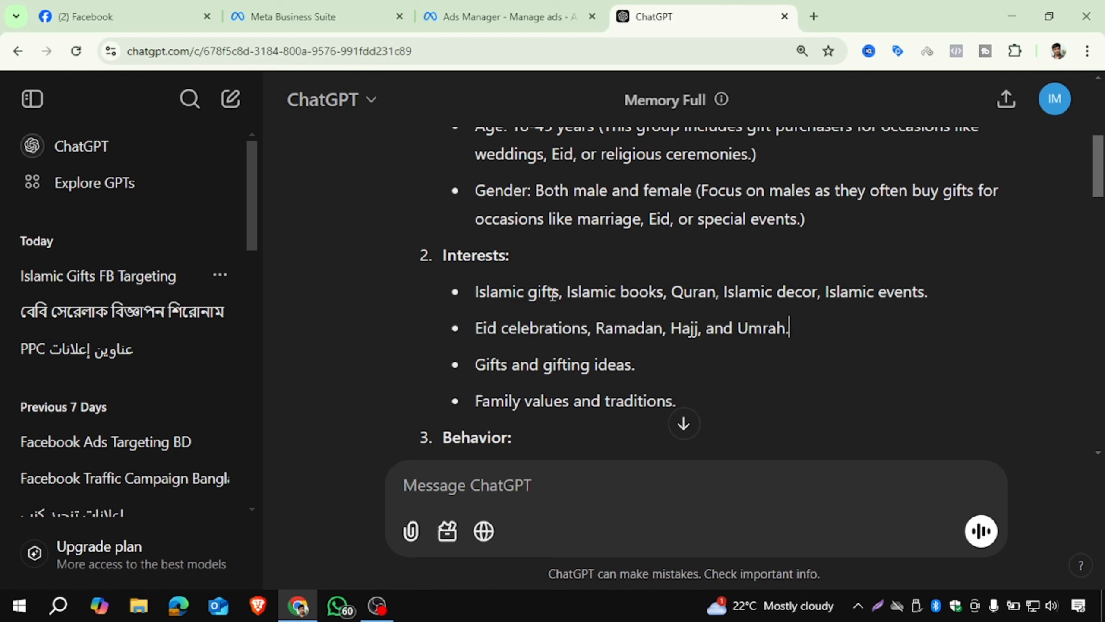
Step: Copy "Islamic gift" from the suggested interests and switch back to the ad set in Ads Manager
{"action": "left_click_drag", "start_coordinate": [474, 295], "coordinate": [562, 295]}
{"action": "key", "text": "ctrl+c"}
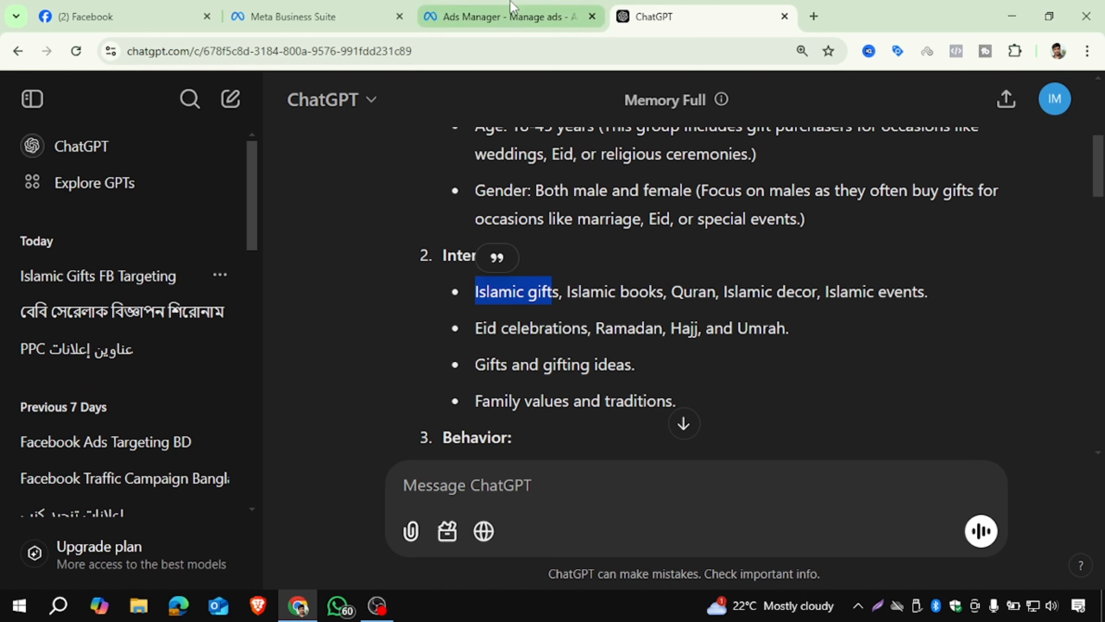
{"action": "left_click", "coordinate": [509, 16]}
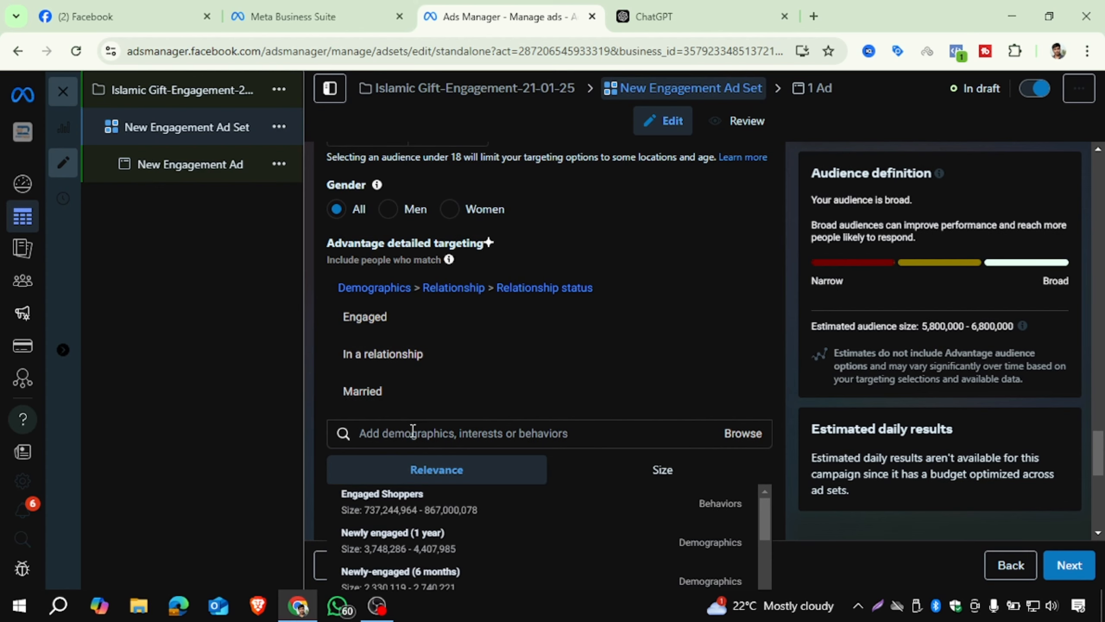
Step: Search the detailed targeting for "Islamic gift", then for "gift", and add the interest "Gift (social concept)"
{"action": "key", "text": "ctrl+v"}
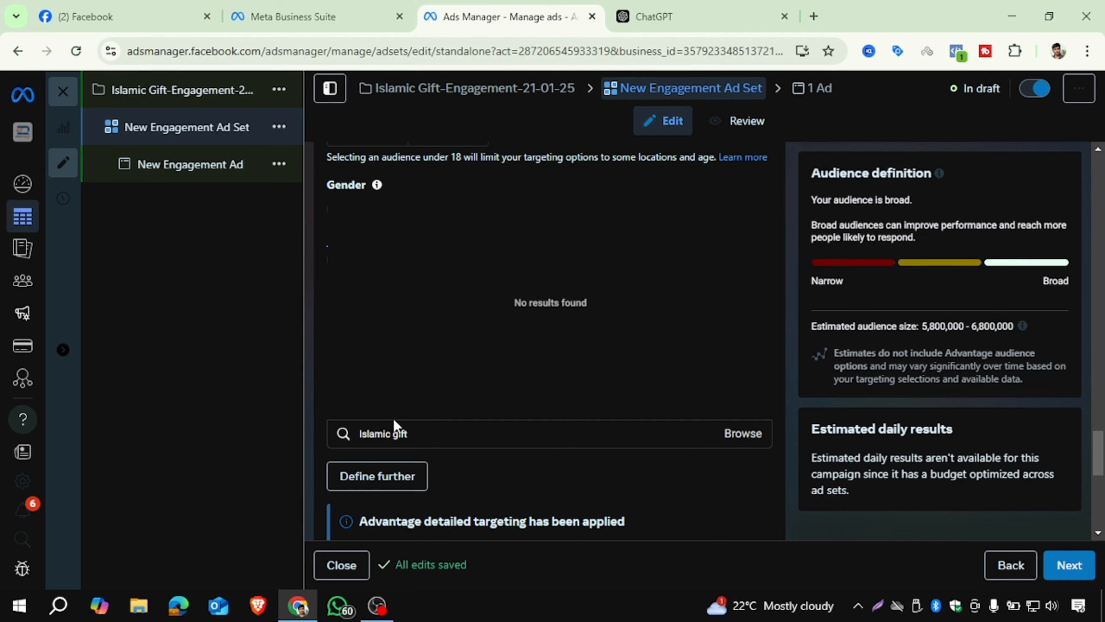
{"action": "left_click_drag", "start_coordinate": [392, 432], "coordinate": [306, 430]}
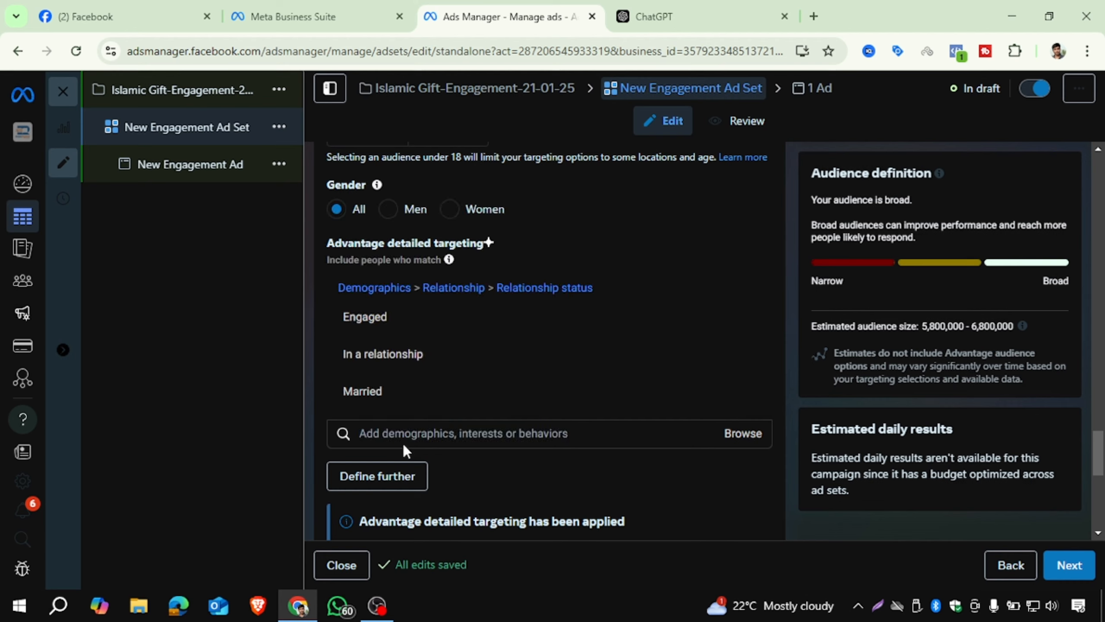
{"action": "type", "text": "gift"}
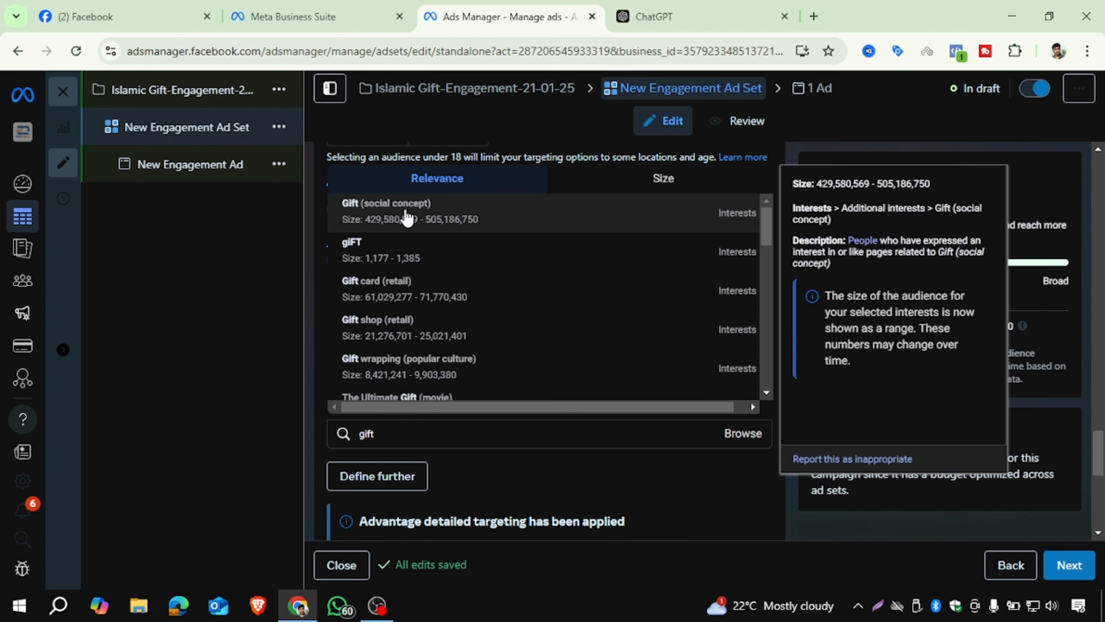
{"action": "left_click", "coordinate": [462, 216]}
Step: Copy "Eid celebration" from ChatGPT's suggested interests and search for it in the Ads Manager detailed targeting
{"action": "left_click", "coordinate": [665, 5]}
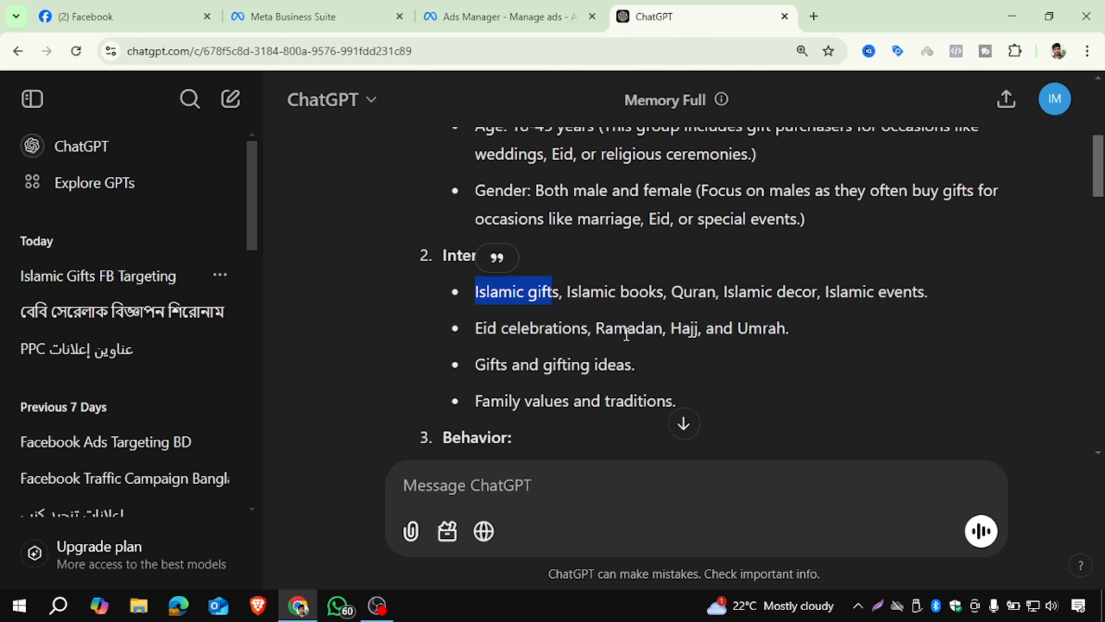
{"action": "left_click_drag", "start_coordinate": [476, 327], "coordinate": [581, 328]}
{"action": "key", "text": "ctrl+c"}
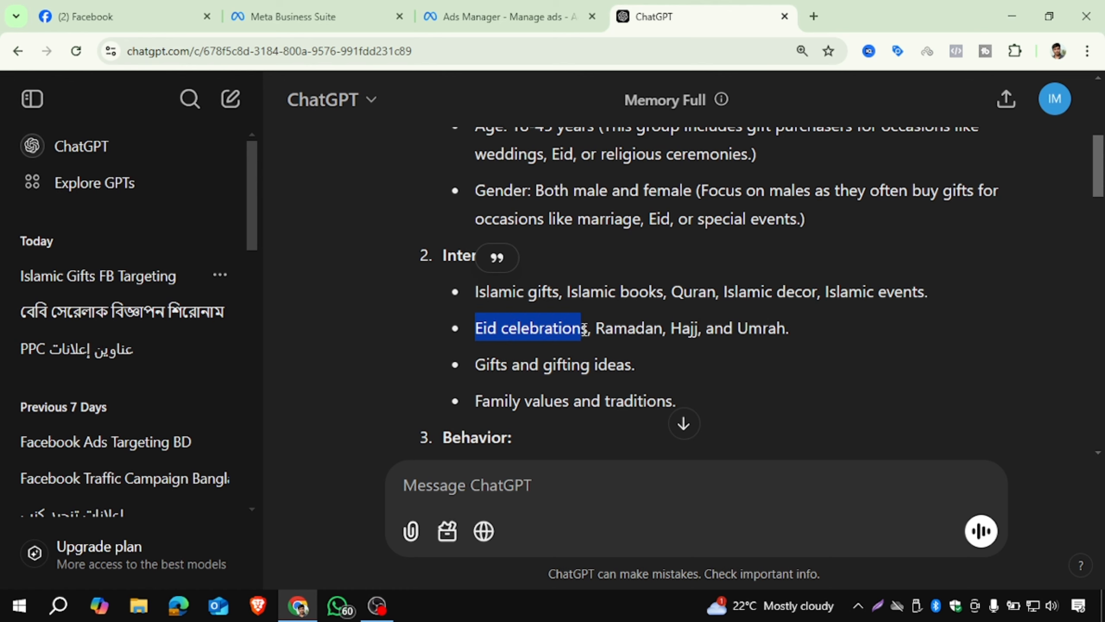
{"action": "left_click", "coordinate": [480, 6]}
{"action": "key", "text": "ctrl+v"}
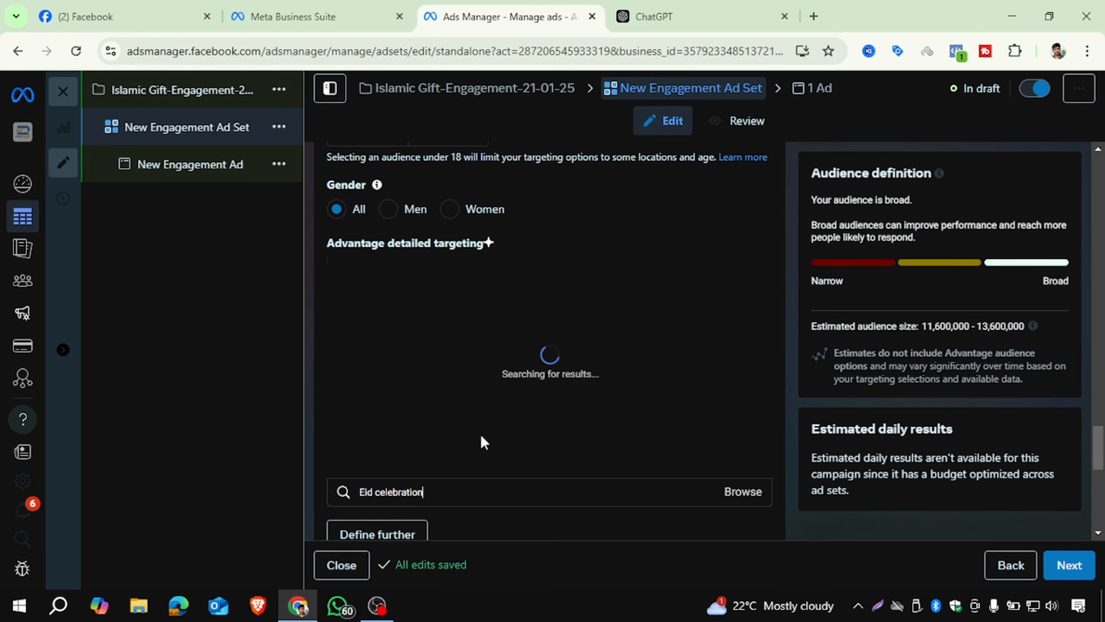
Step: Copy "Ramadan" from ChatGPT's interests, search for it in Ads Manager's detailed targeting and add "Ketuk-Ketuk Ramadan (television show)"
{"action": "left_click", "coordinate": [720, 8]}
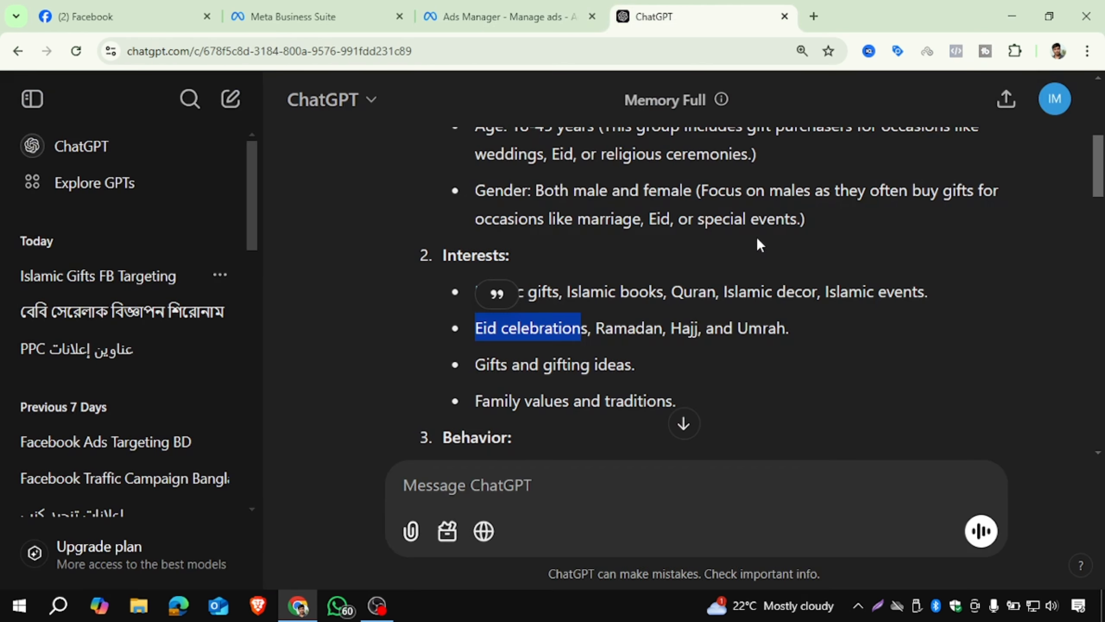
{"action": "left_click_drag", "start_coordinate": [597, 328], "coordinate": [655, 332]}
{"action": "key", "text": "ctrl+c"}
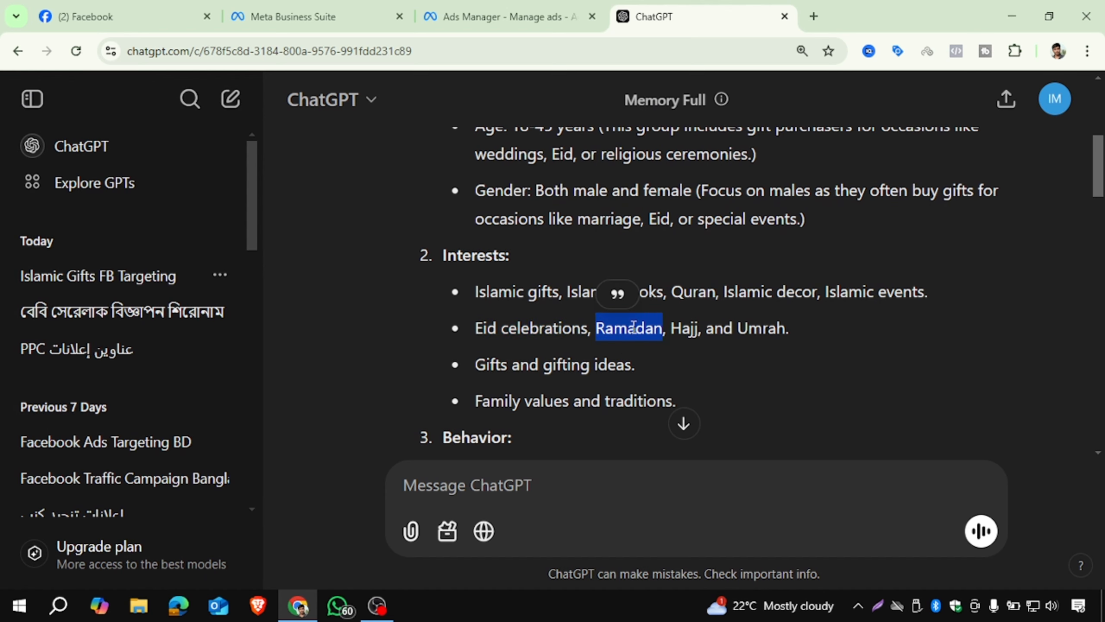
{"action": "left_click", "coordinate": [480, 5]}
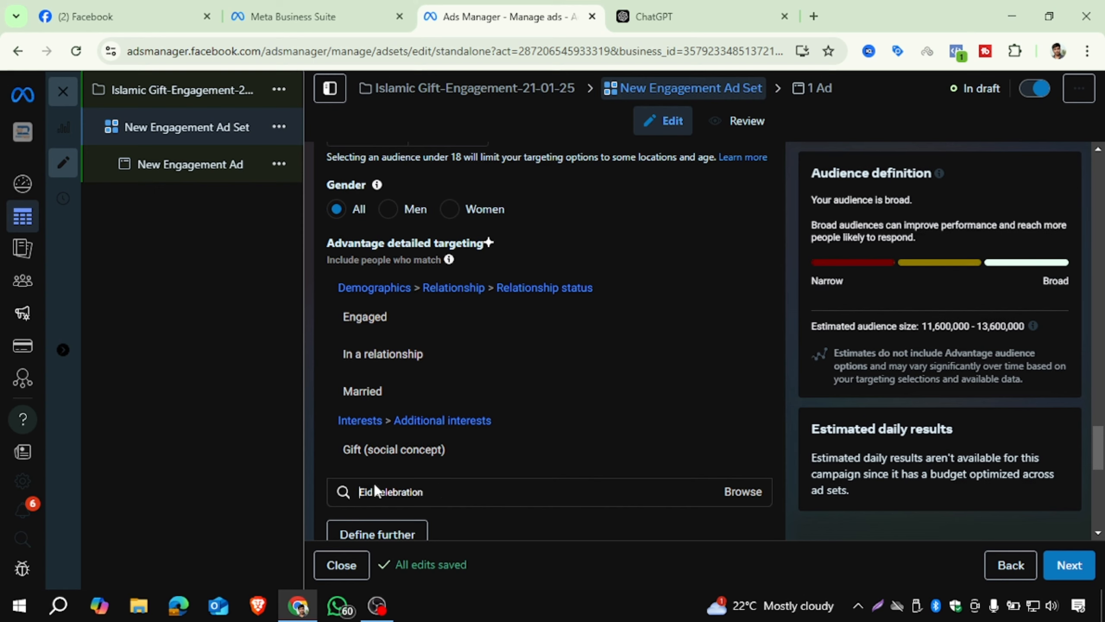
{"action": "left_click", "coordinate": [391, 495]}
{"action": "left_click_drag", "start_coordinate": [426, 493], "coordinate": [353, 492]}
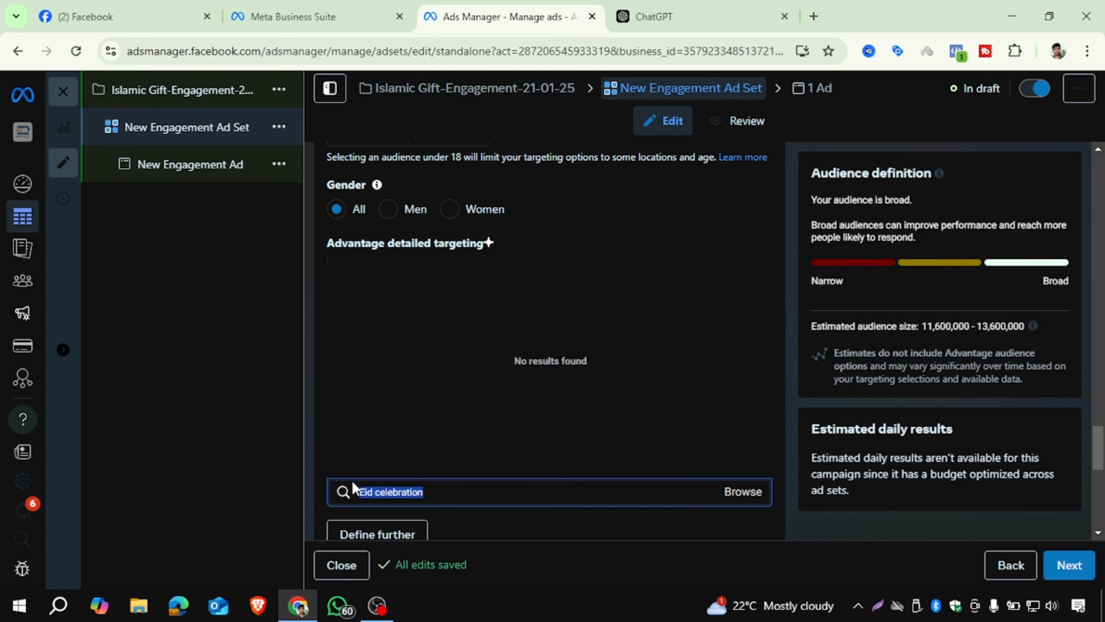
{"action": "key", "text": "ctrl+v"}
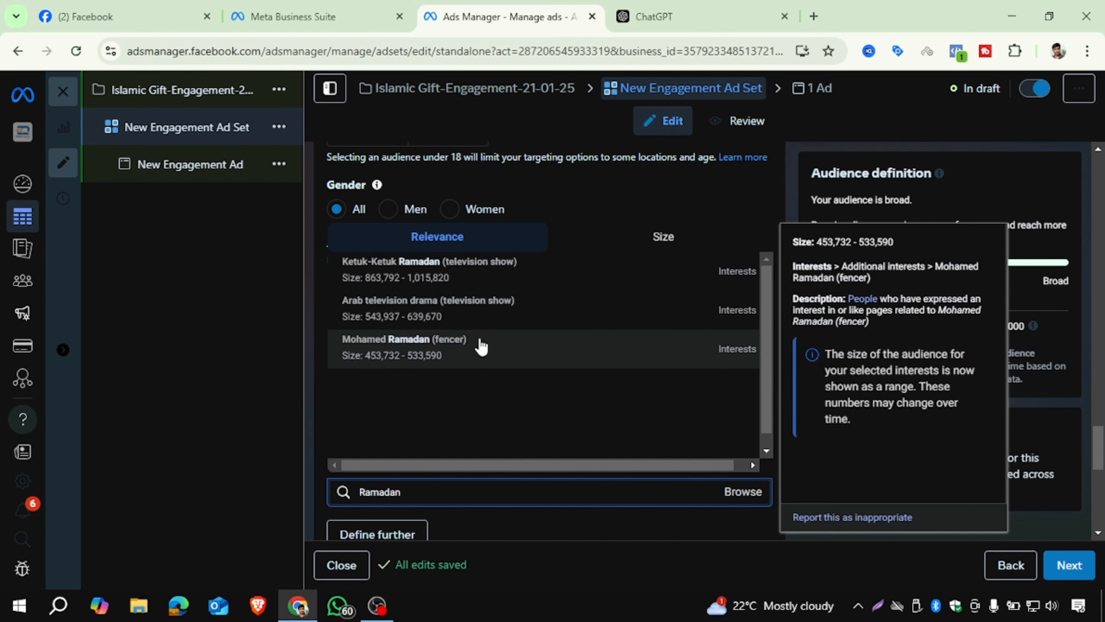
{"action": "left_click", "coordinate": [674, 152]}
Step: Copy "Gifts and gifting ideas" from ChatGPT's interests and search for it in the Ads Manager detailed targeting
{"action": "left_click", "coordinate": [653, 16]}
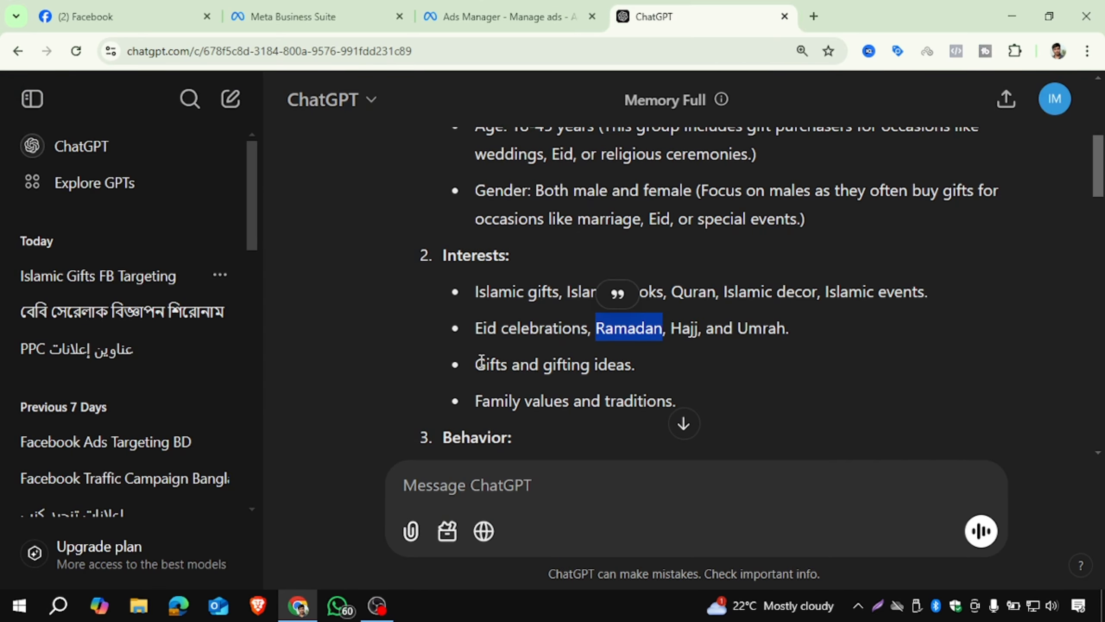
{"action": "left_click_drag", "start_coordinate": [481, 363], "coordinate": [630, 366]}
{"action": "key", "text": "ctrl+c"}
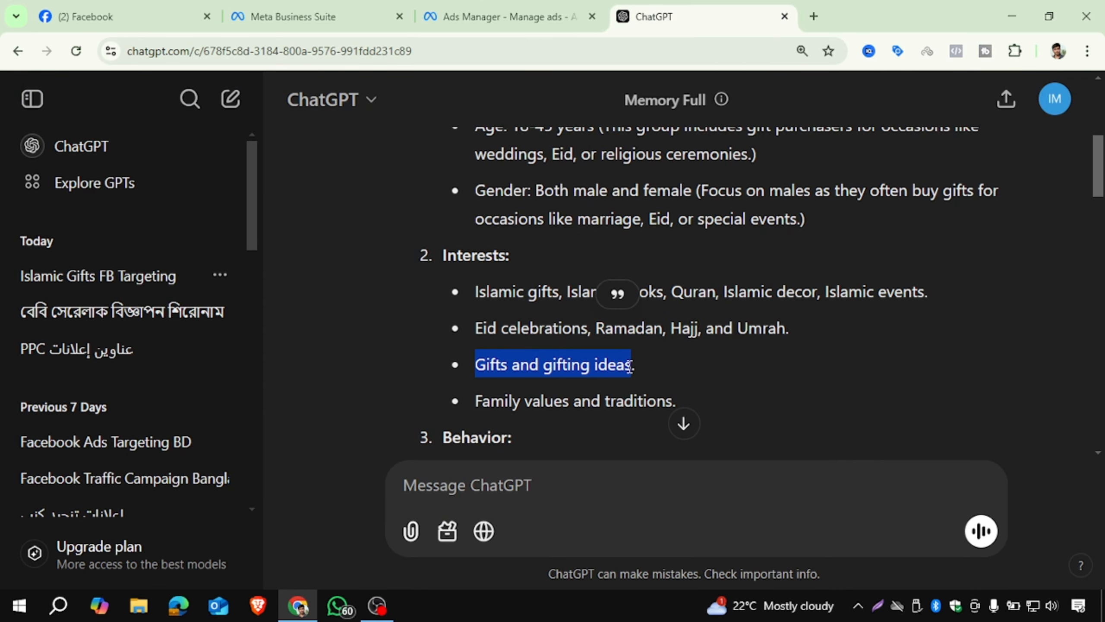
{"action": "key", "text": "ctrl+shift+Tab"}
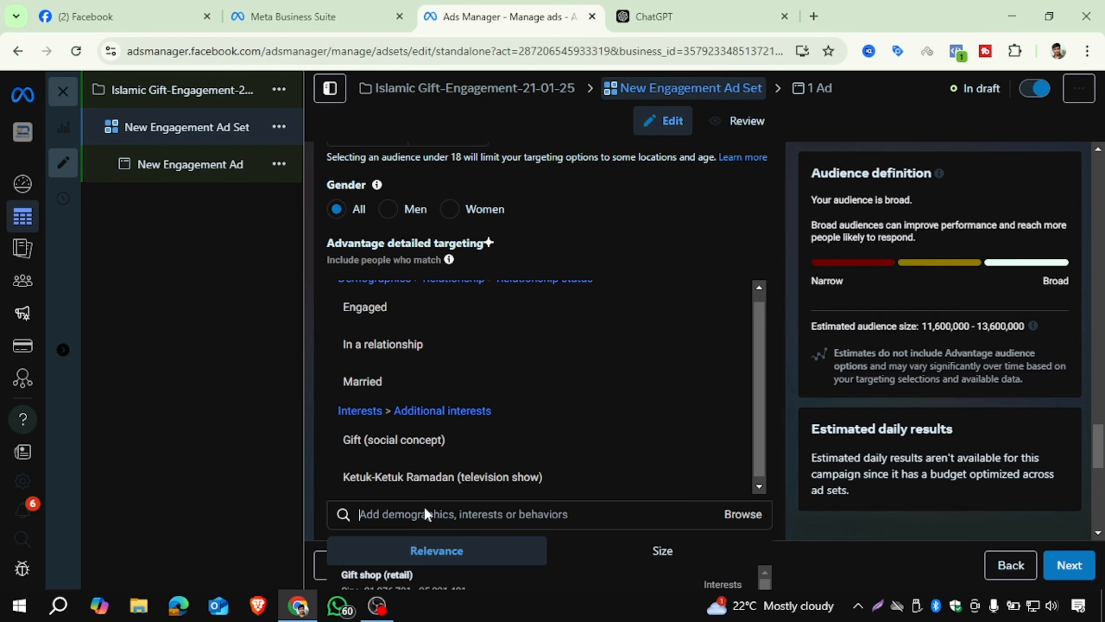
{"action": "left_click", "coordinate": [357, 515]}
{"action": "key", "text": "ctrl+v"}
{"action": "scroll", "coordinate": [521, 339], "scroll_direction": "down", "scroll_amount": 5}
{"action": "scroll", "coordinate": [521, 339], "scroll_direction": "up", "scroll_amount": 5}
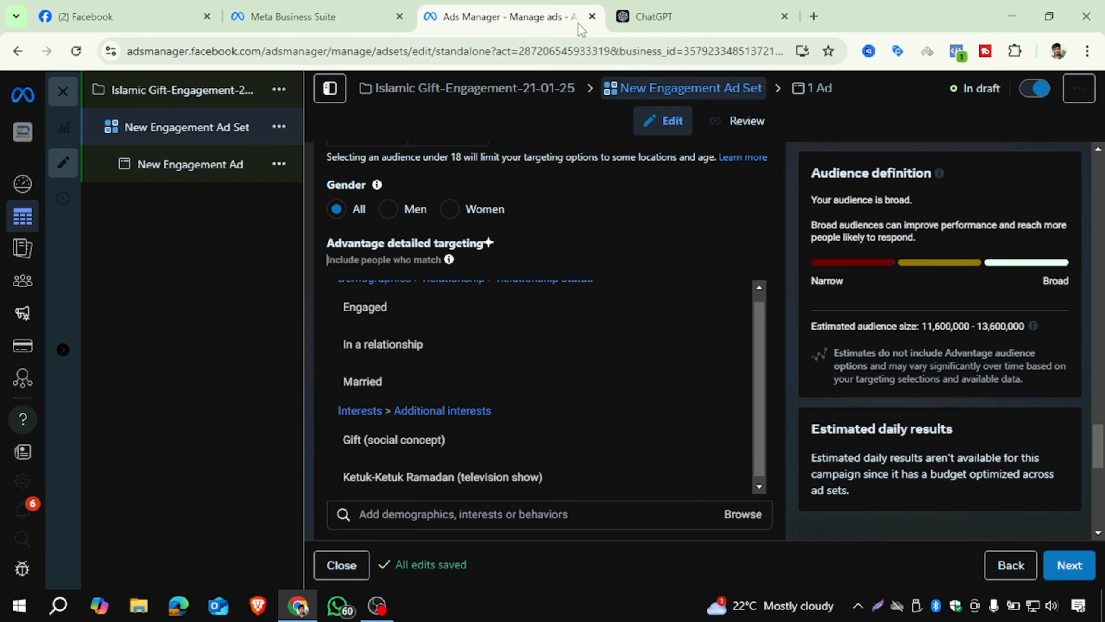
Step: Switch to ChatGPT and read the behavior suggestions about online and engaged shoppers
{"action": "left_click", "coordinate": [696, 16]}
{"action": "scroll", "coordinate": [746, 250], "scroll_direction": "down", "scroll_amount": 2}
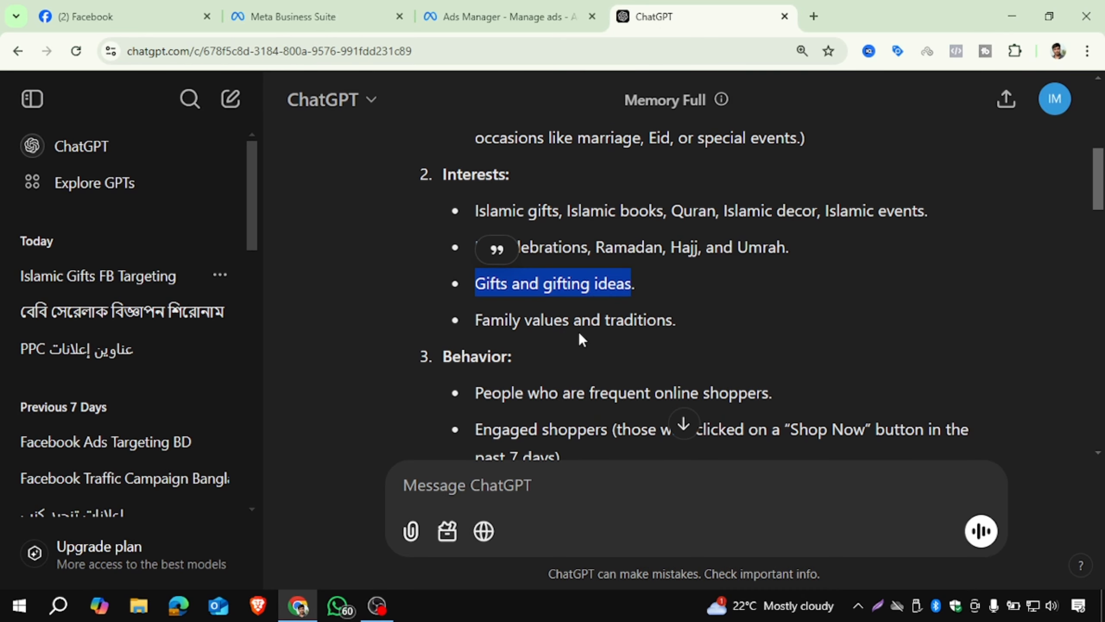
{"action": "scroll", "coordinate": [580, 333], "scroll_direction": "down", "scroll_amount": 2}
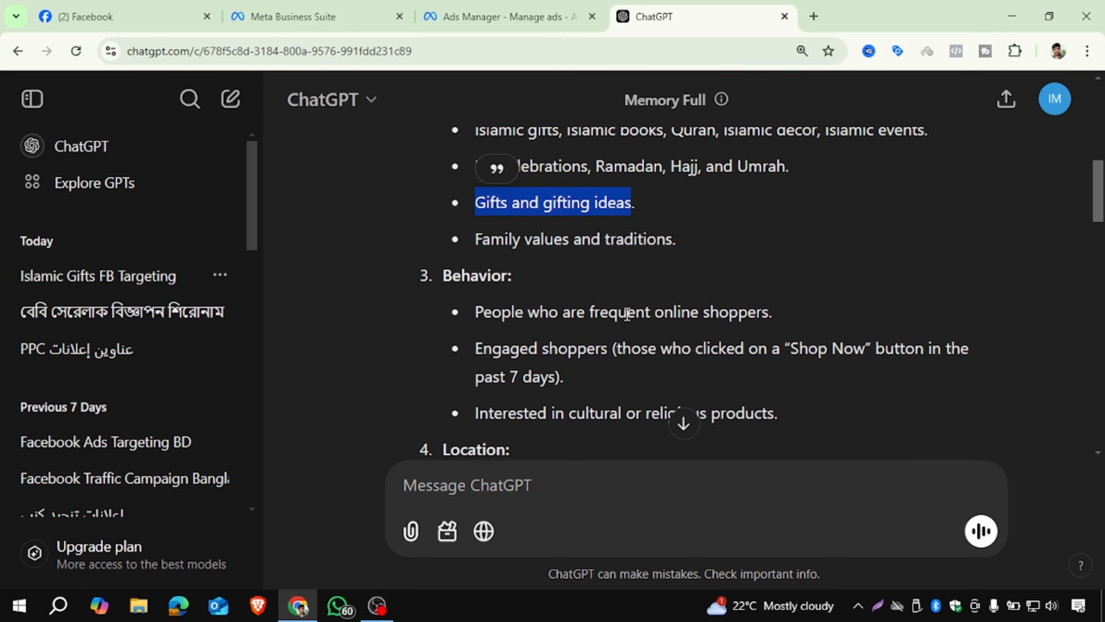
{"action": "left_click_drag", "start_coordinate": [673, 312], "coordinate": [762, 313]}
Step: Return to the ad set in Ads Manager, search the detailed targeting for "eng" and close the suggestions without choosing any
{"action": "left_click", "coordinate": [456, 6]}
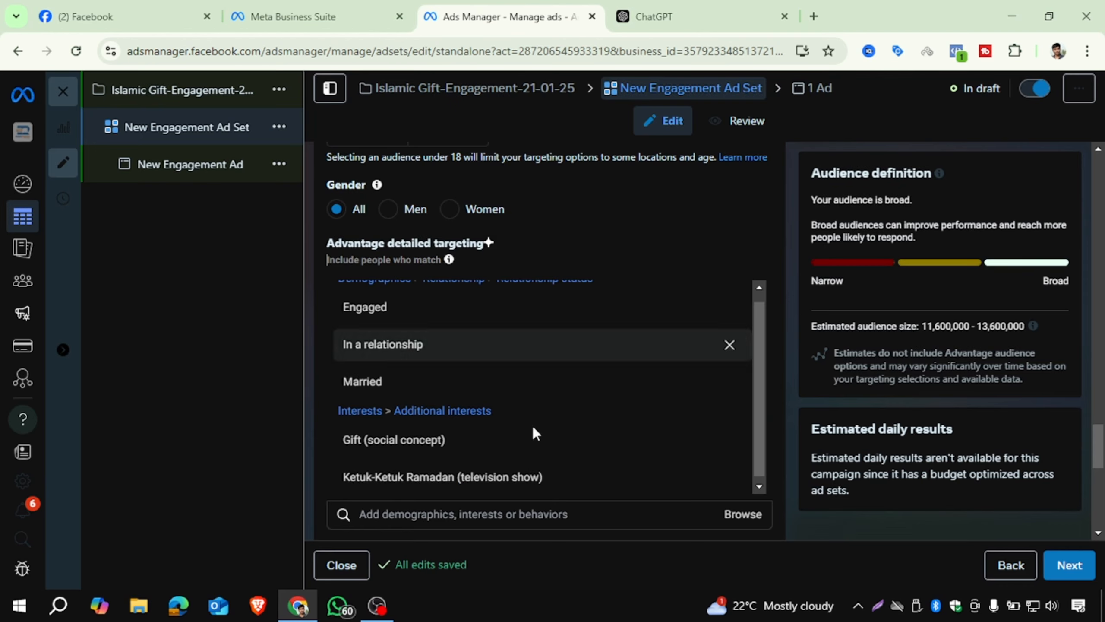
{"action": "left_click", "coordinate": [454, 506]}
{"action": "type", "text": "eng"}
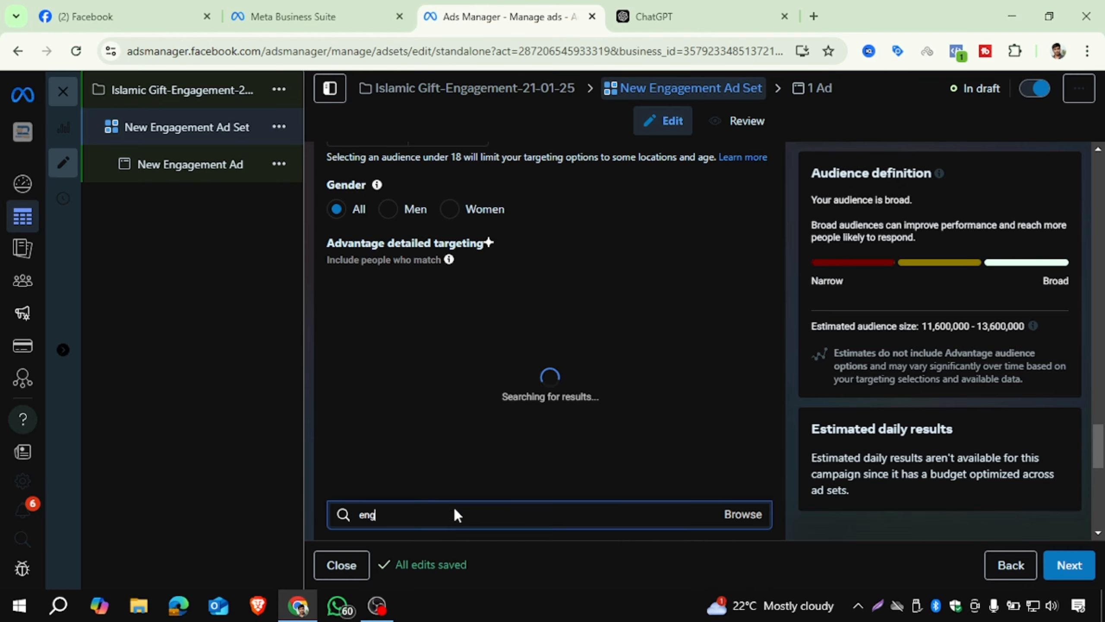
{"action": "scroll", "coordinate": [484, 365], "scroll_direction": "up", "scroll_amount": 2}
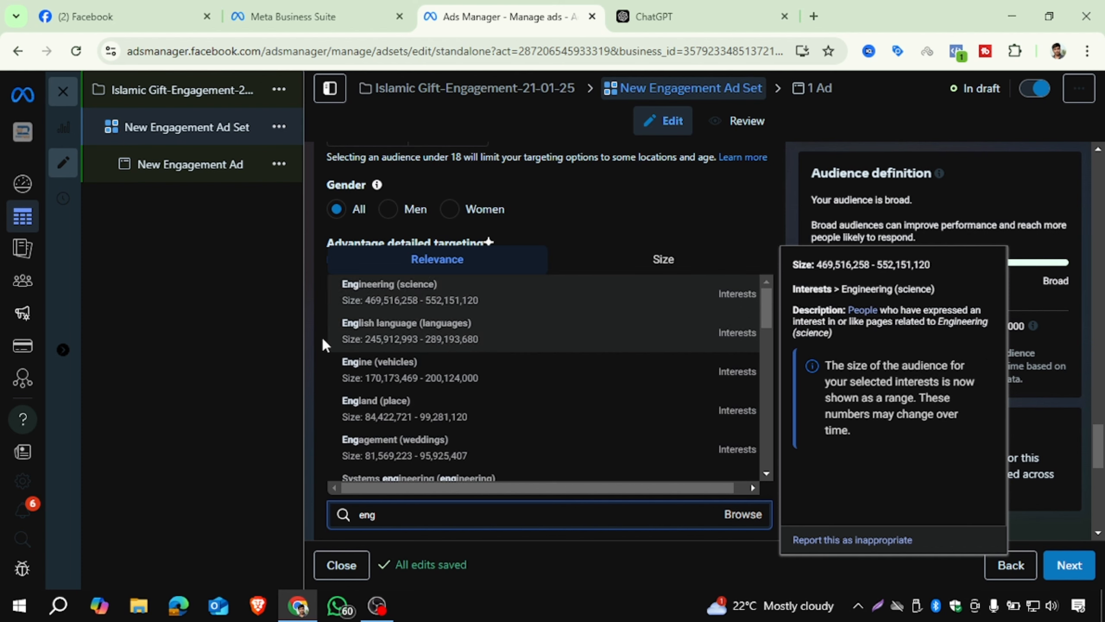
{"action": "left_click", "coordinate": [311, 301]}
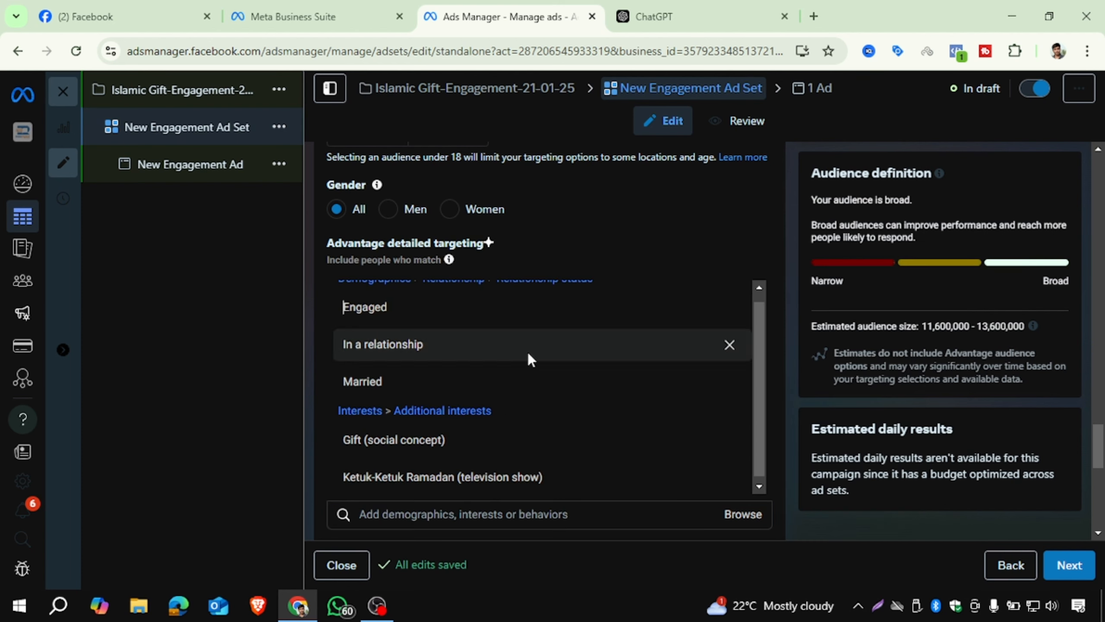
Step: Browse the purchase behavior category under Behaviors and add "Engaged Shoppers" to the detailed targeting
{"action": "scroll", "coordinate": [527, 357], "scroll_direction": "down", "scroll_amount": 1}
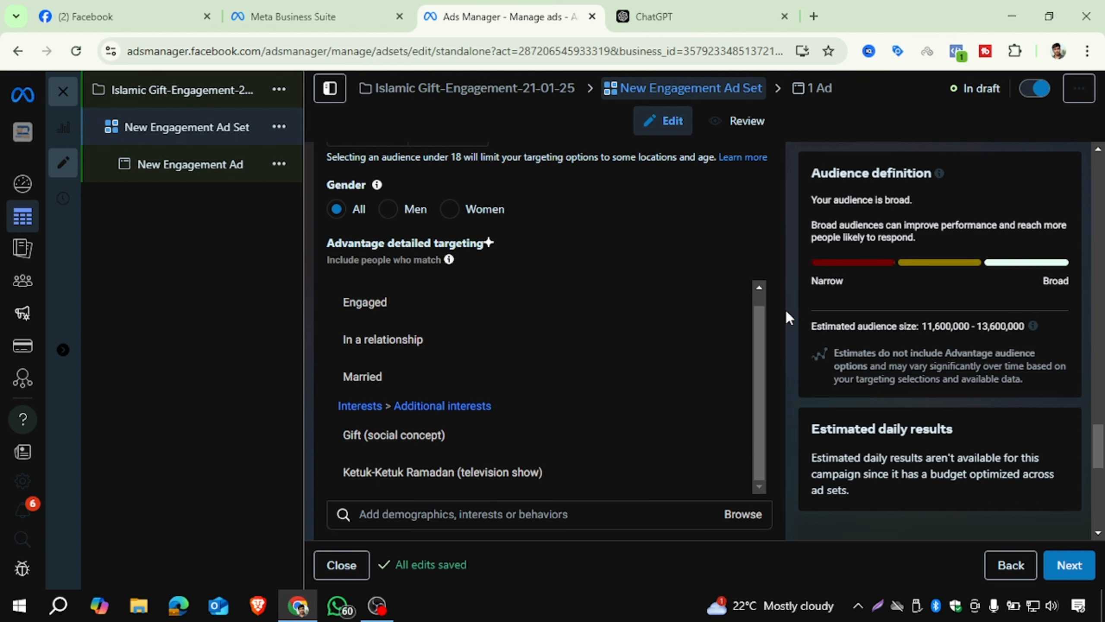
{"action": "scroll", "coordinate": [777, 310], "scroll_direction": "down", "scroll_amount": 4}
{"action": "left_click", "coordinate": [698, 355]}
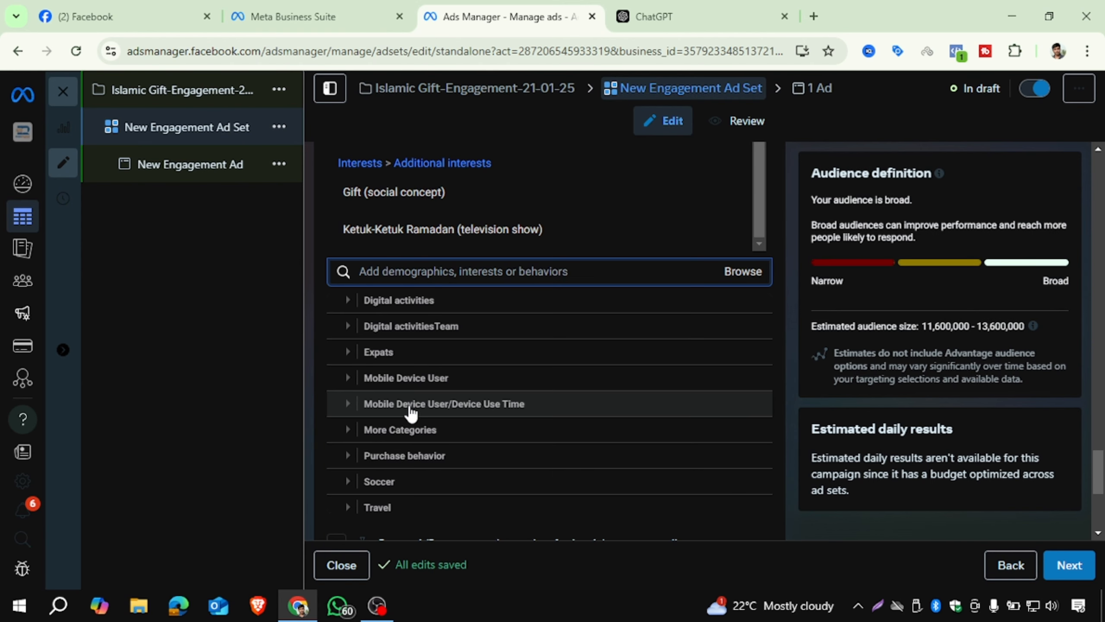
{"action": "scroll", "coordinate": [435, 409], "scroll_direction": "down", "scroll_amount": 1}
{"action": "left_click", "coordinate": [348, 449]}
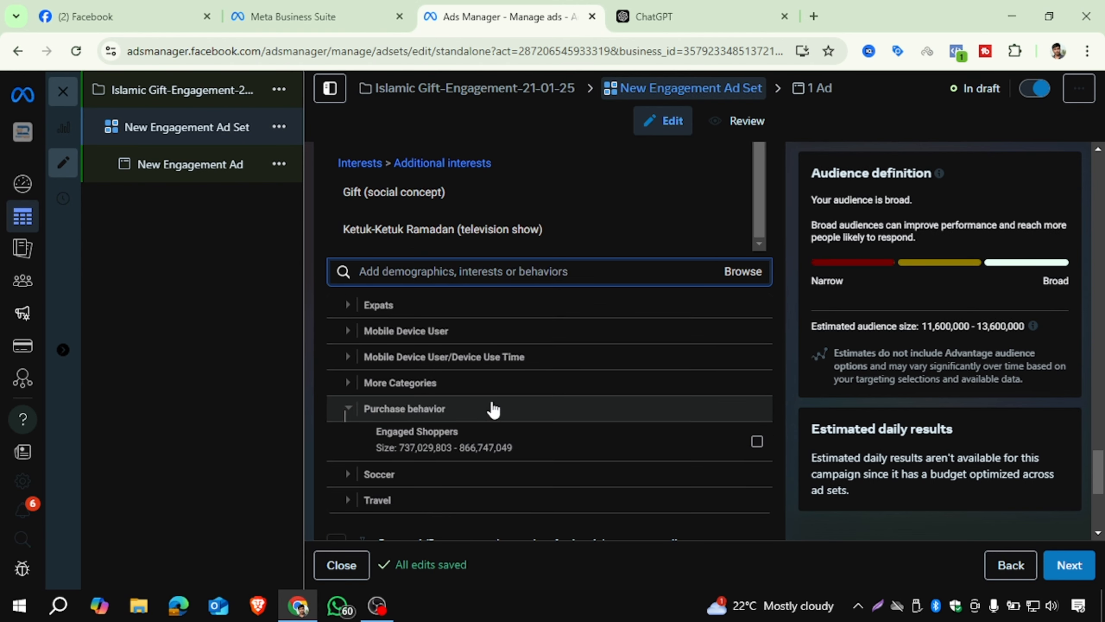
{"action": "left_click", "coordinate": [756, 441]}
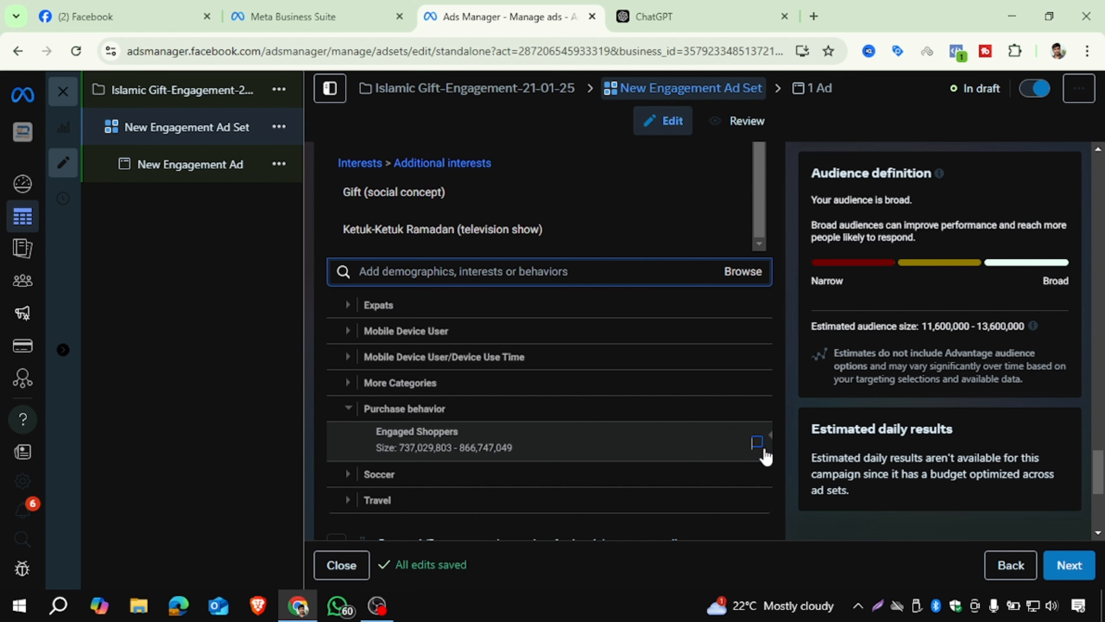
{"action": "left_click", "coordinate": [787, 421]}
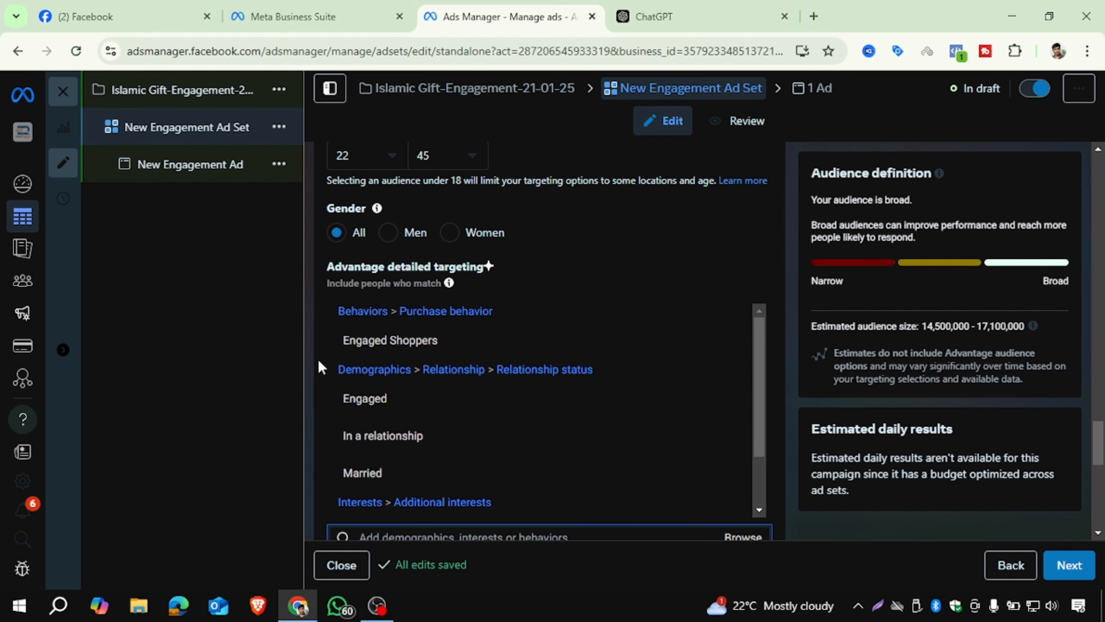
Step: Review the ad set's location, age range, gender and detailed targeting selections
{"action": "scroll", "coordinate": [343, 340], "scroll_direction": "up", "scroll_amount": 5}
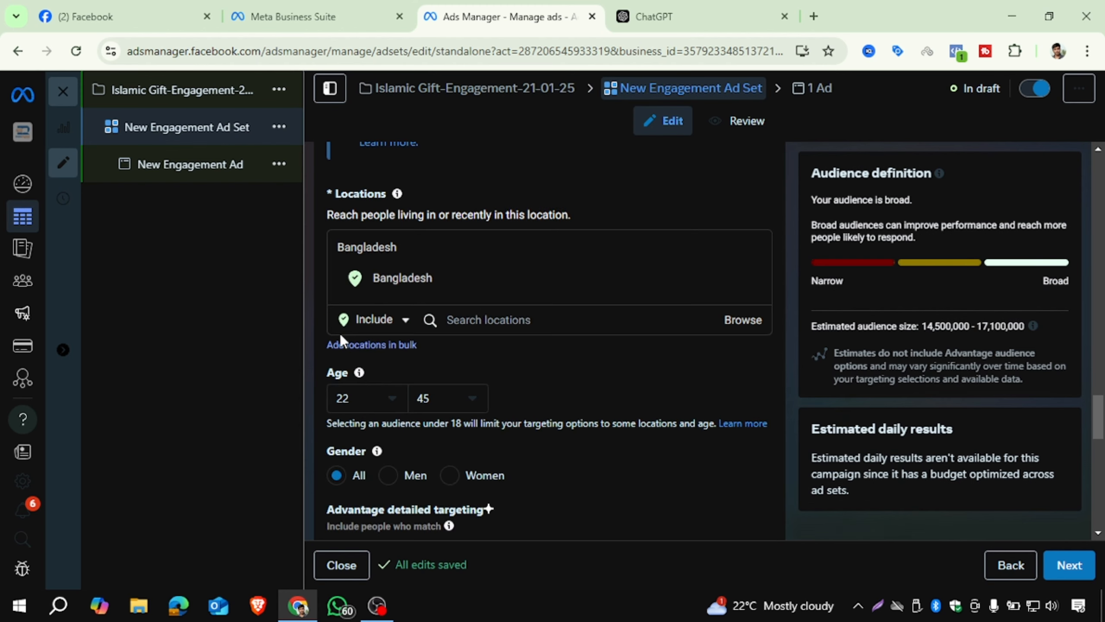
{"action": "scroll", "coordinate": [314, 301], "scroll_direction": "down", "scroll_amount": 5}
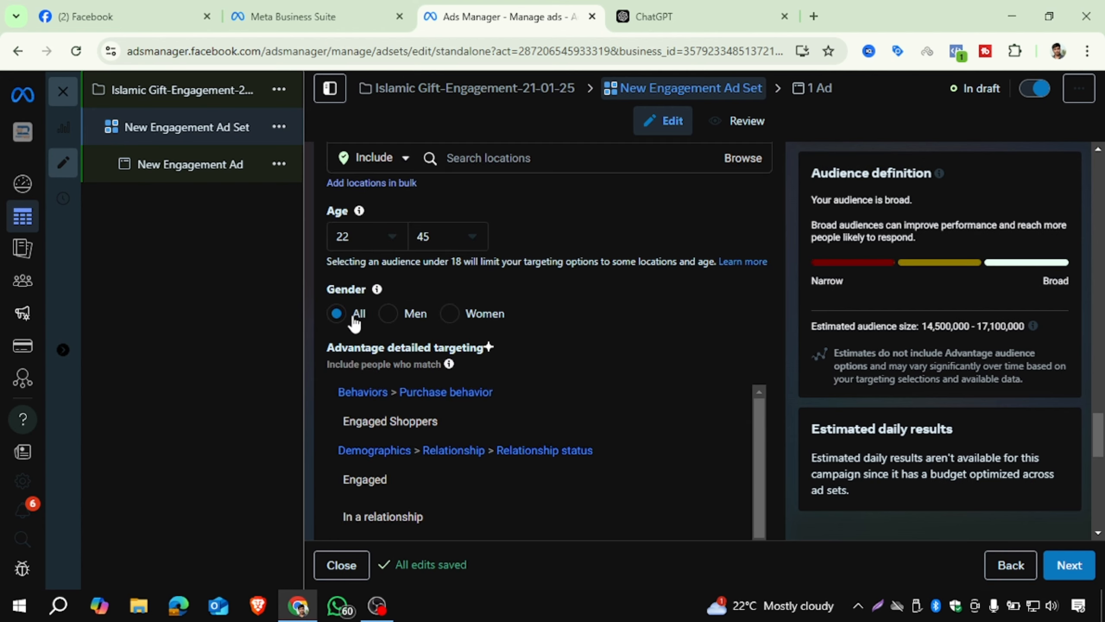
{"action": "mouse_move", "coordinate": [348, 342]}
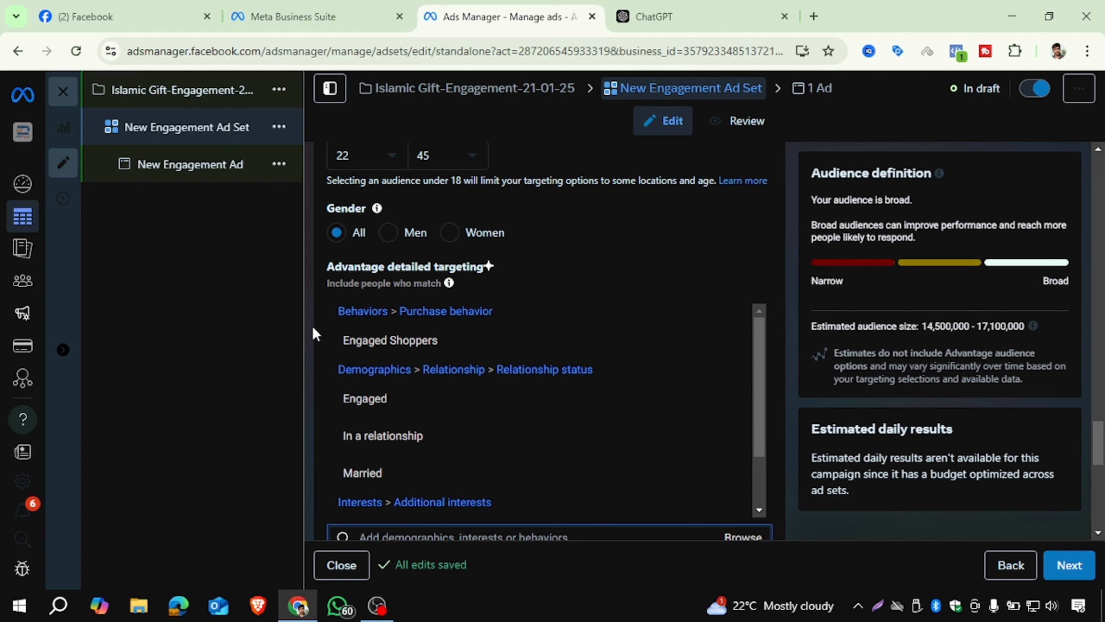
{"action": "scroll", "coordinate": [313, 327], "scroll_direction": "down", "scroll_amount": 2}
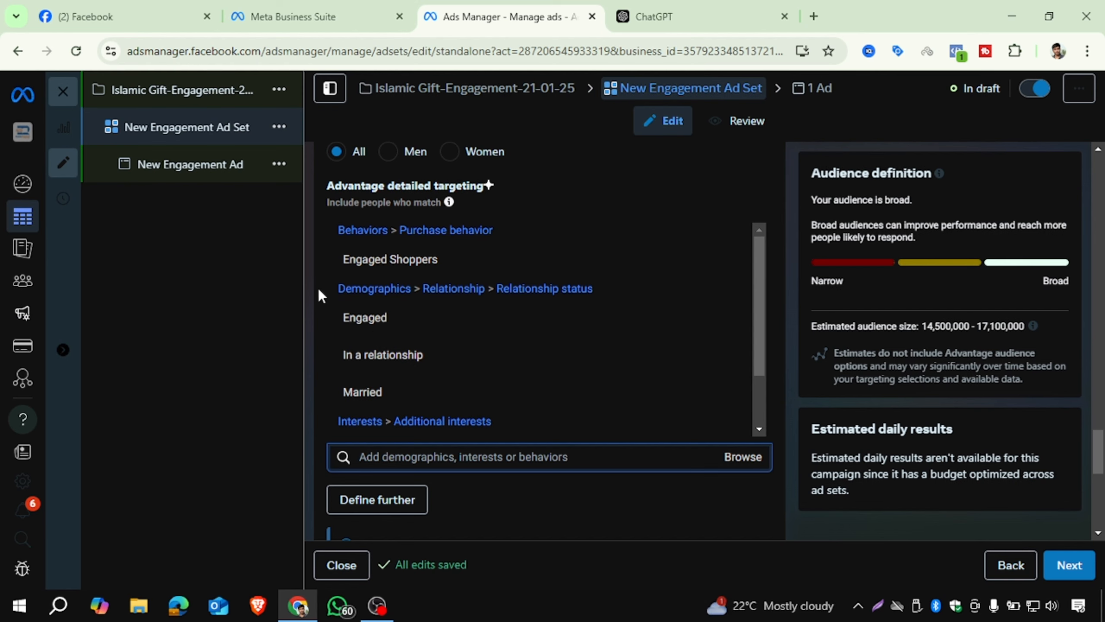
{"action": "scroll", "coordinate": [315, 289], "scroll_direction": "up", "scroll_amount": 2}
{"action": "scroll", "coordinate": [315, 291], "scroll_direction": "up", "scroll_amount": 2}
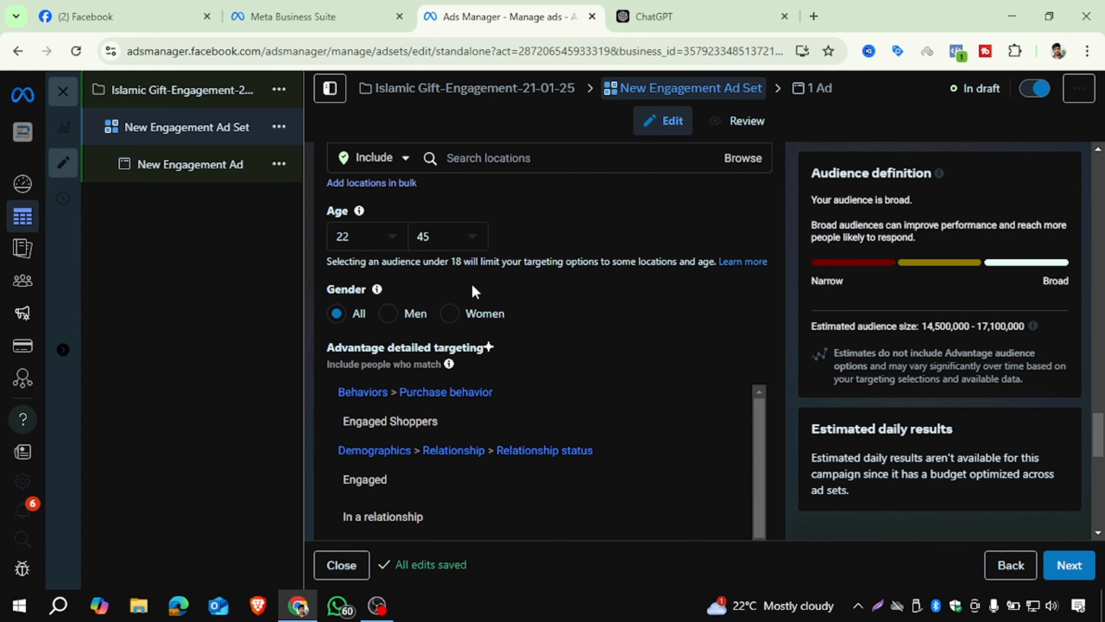
{"action": "scroll", "coordinate": [479, 287], "scroll_direction": "up", "scroll_amount": 2}
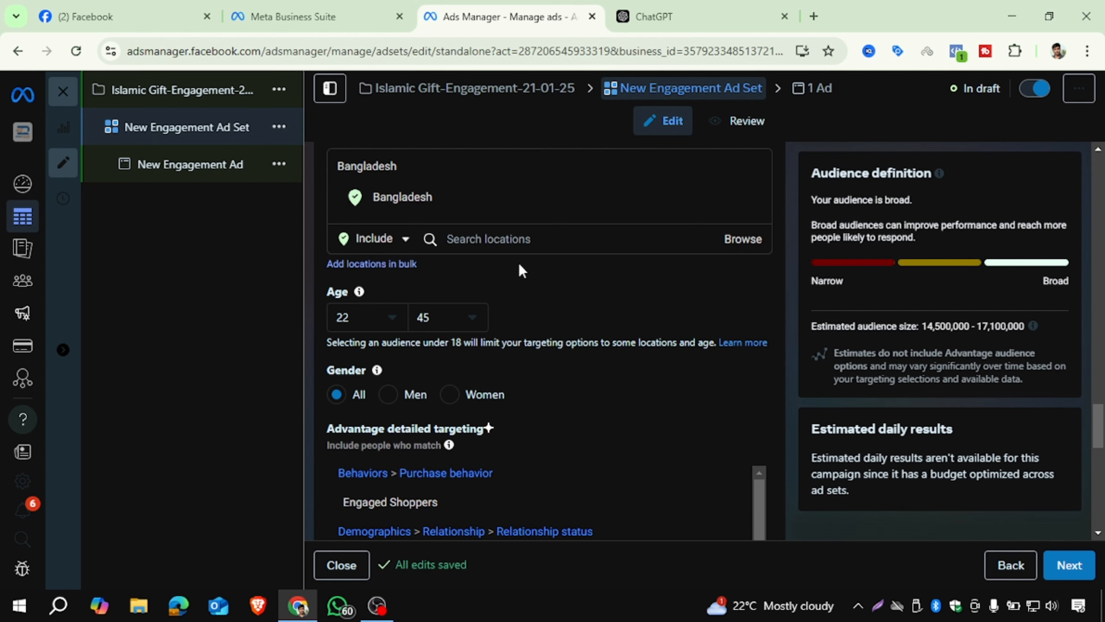
Step: Browse the Demographics category of the detailed targeting, including its Work subcategories
{"action": "scroll", "coordinate": [528, 307], "scroll_direction": "down", "scroll_amount": 5}
{"action": "scroll", "coordinate": [561, 339], "scroll_direction": "down", "scroll_amount": 1}
{"action": "scroll", "coordinate": [666, 457], "scroll_direction": "down", "scroll_amount": 2}
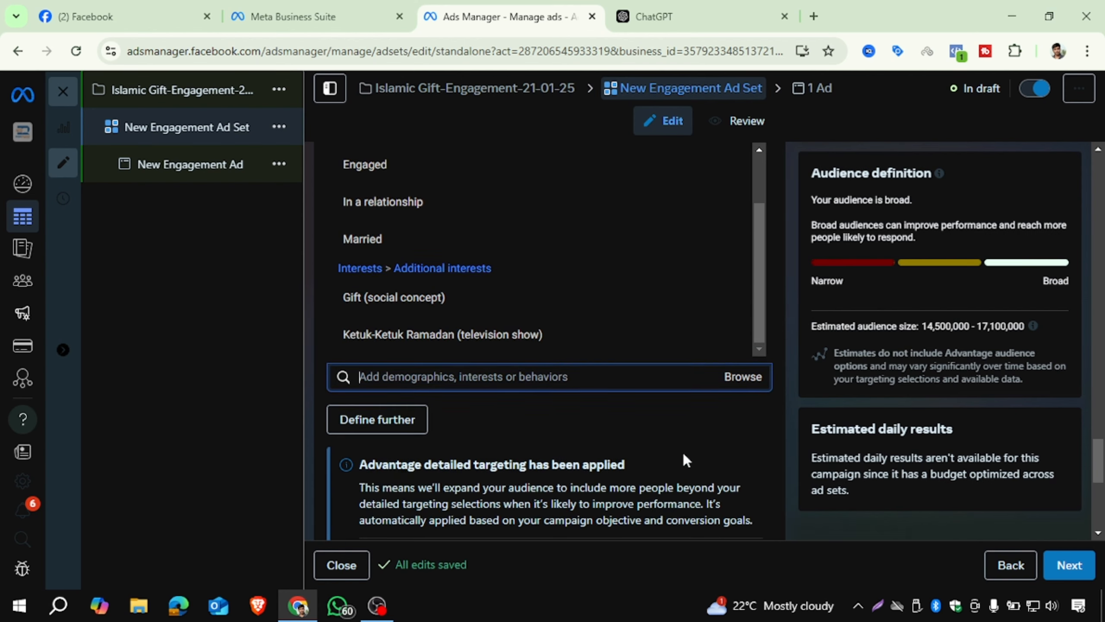
{"action": "scroll", "coordinate": [740, 372], "scroll_direction": "down", "scroll_amount": 4}
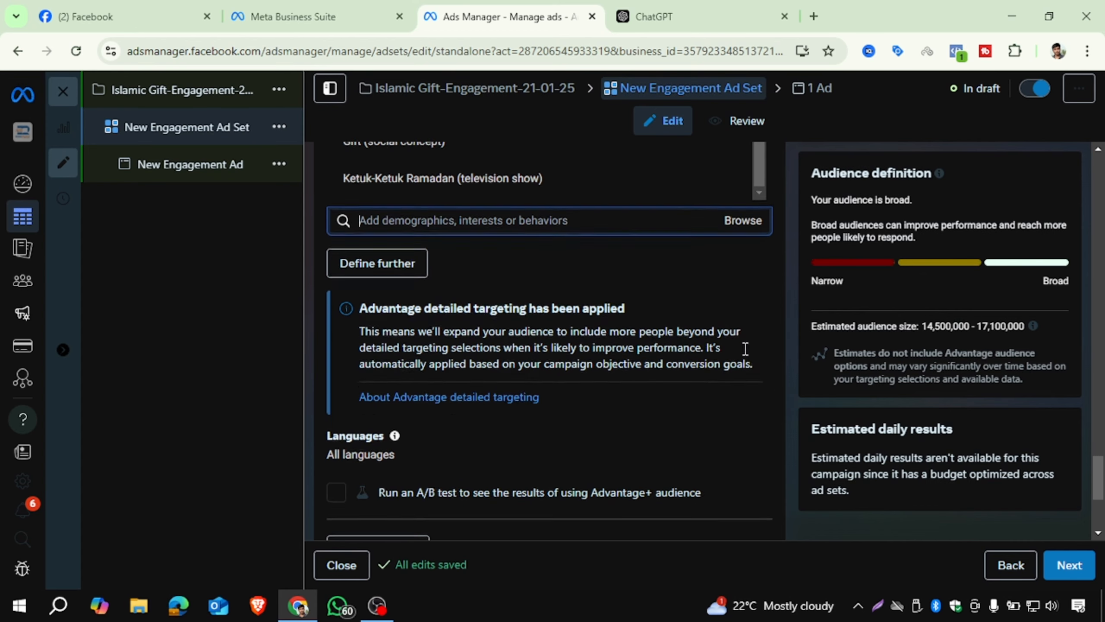
{"action": "left_click", "coordinate": [734, 217]}
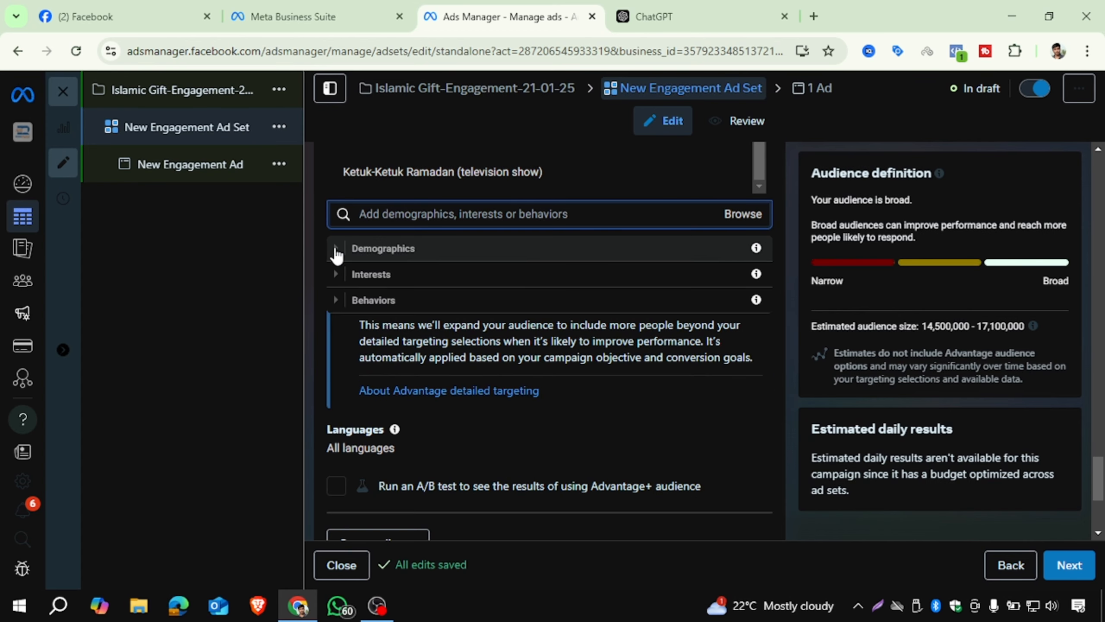
{"action": "left_click", "coordinate": [336, 249]}
{"action": "scroll", "coordinate": [357, 402], "scroll_direction": "down", "scroll_amount": 1}
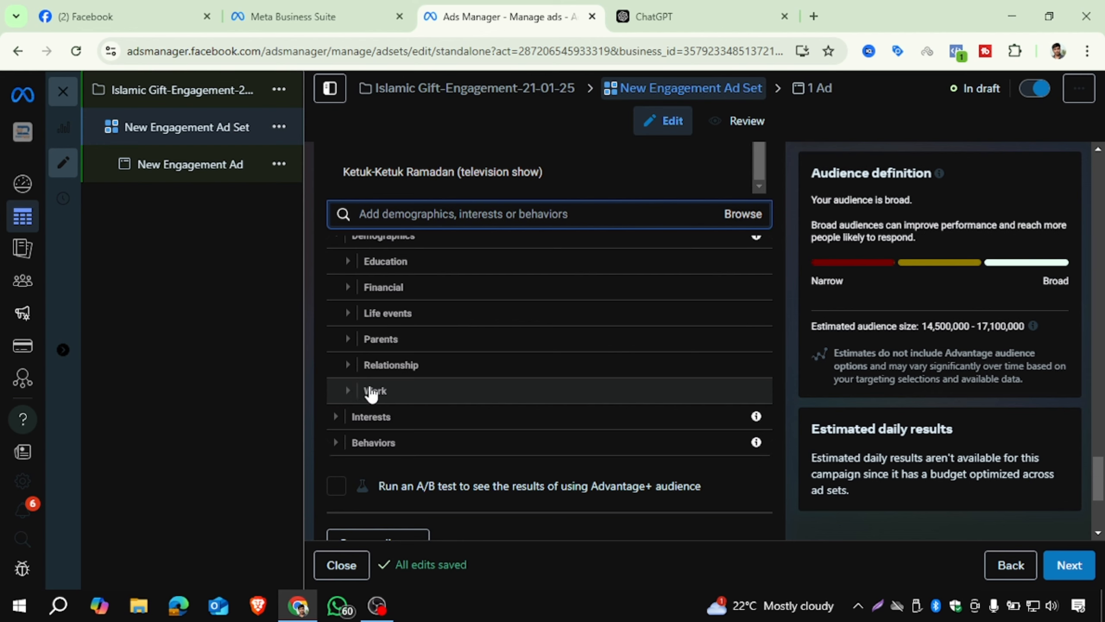
{"action": "left_click", "coordinate": [349, 391]}
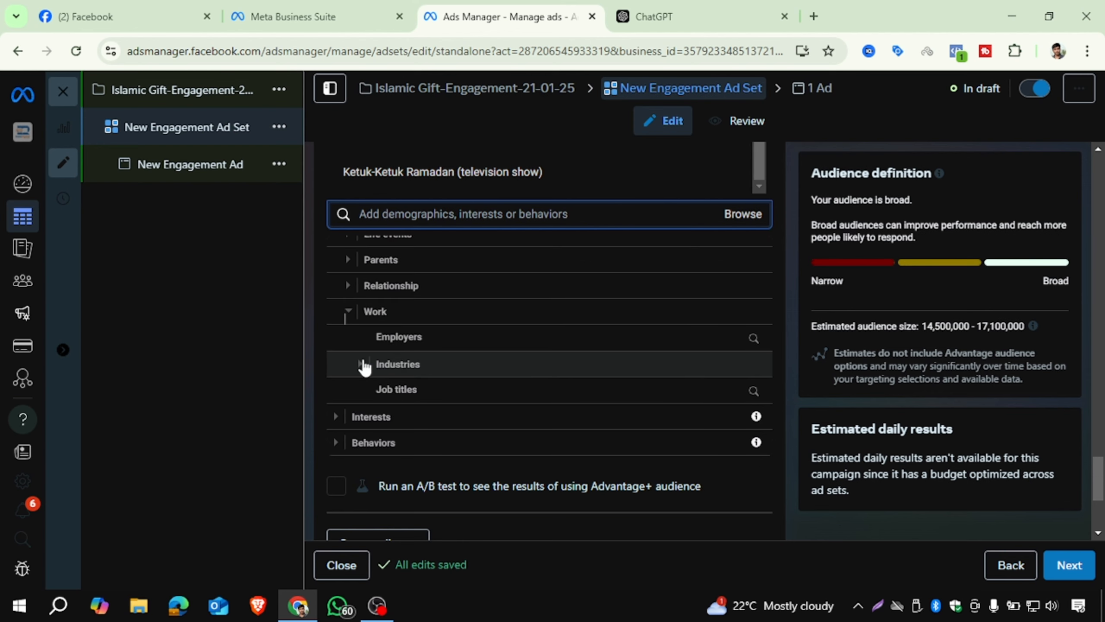
{"action": "scroll", "coordinate": [430, 377], "scroll_direction": "up", "scroll_amount": 3}
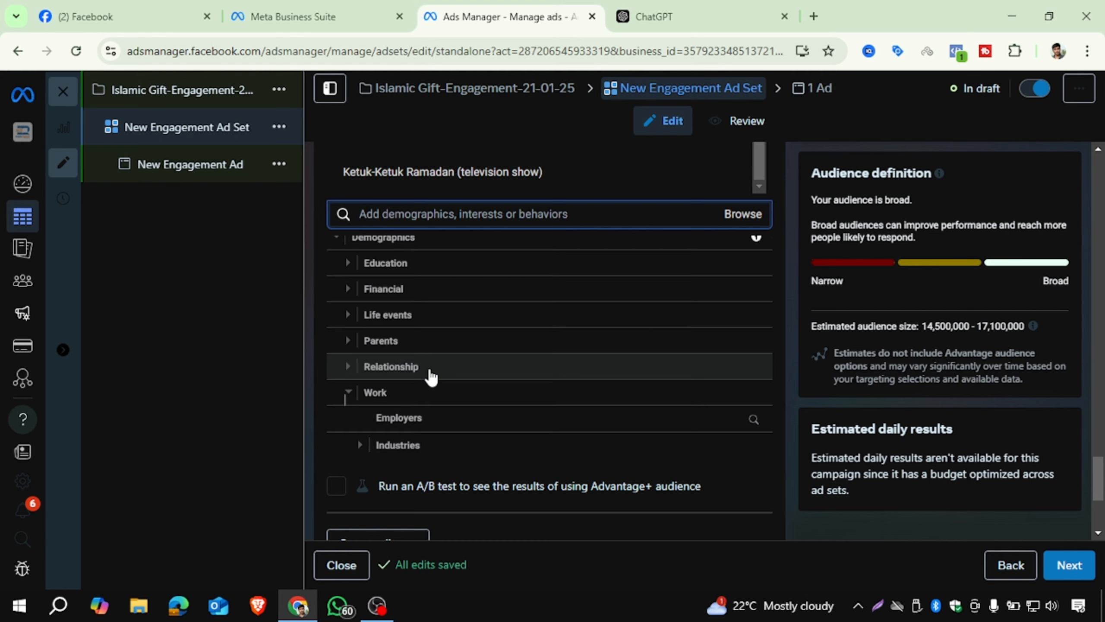
{"action": "scroll", "coordinate": [430, 376], "scroll_direction": "up", "scroll_amount": 1}
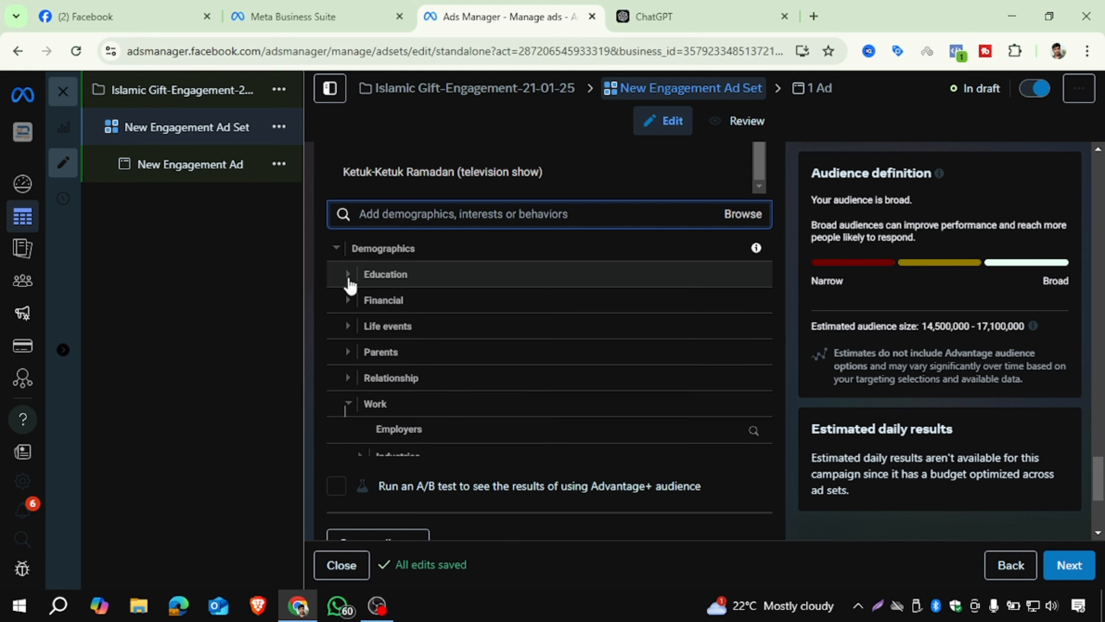
Step: Add the "In college" education level from the Education demographics to the detailed targeting
{"action": "left_click", "coordinate": [347, 274]}
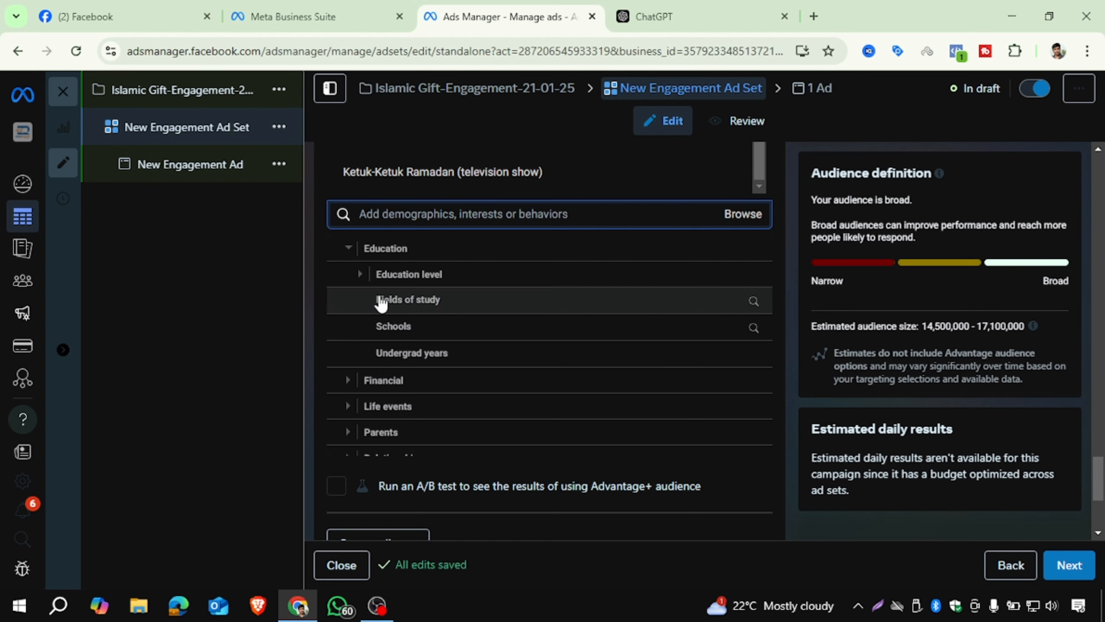
{"action": "left_click", "coordinate": [361, 275]}
{"action": "key", "text": "ctrl+plus"}
{"action": "key", "text": "ctrl+plus"}
{"action": "key", "text": "ctrl+plus"}
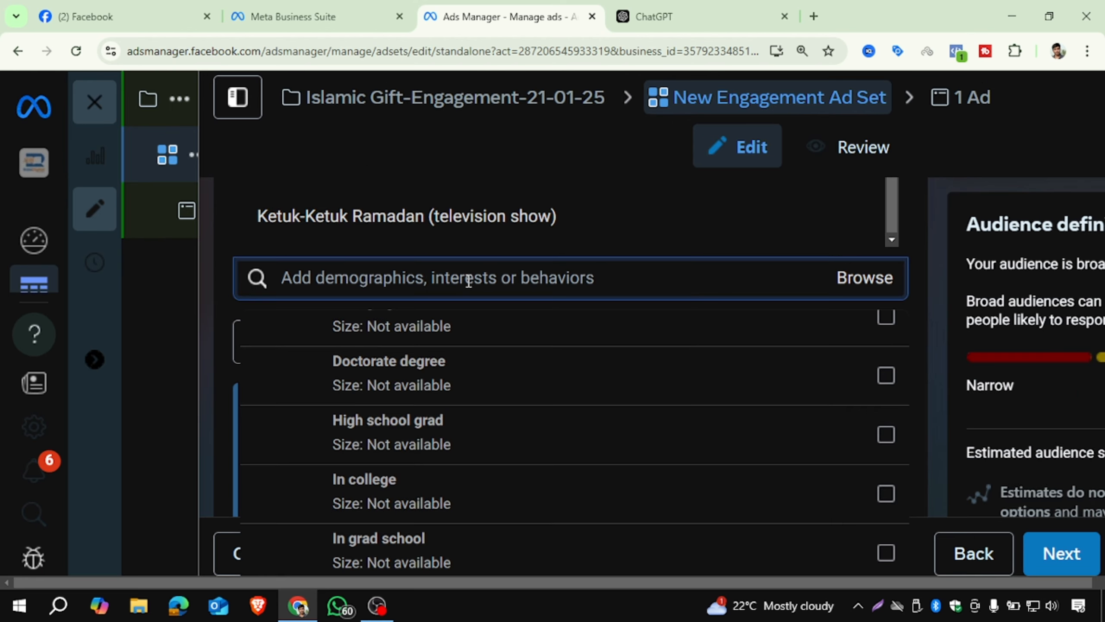
{"action": "scroll", "coordinate": [497, 346], "scroll_direction": "down", "scroll_amount": 2}
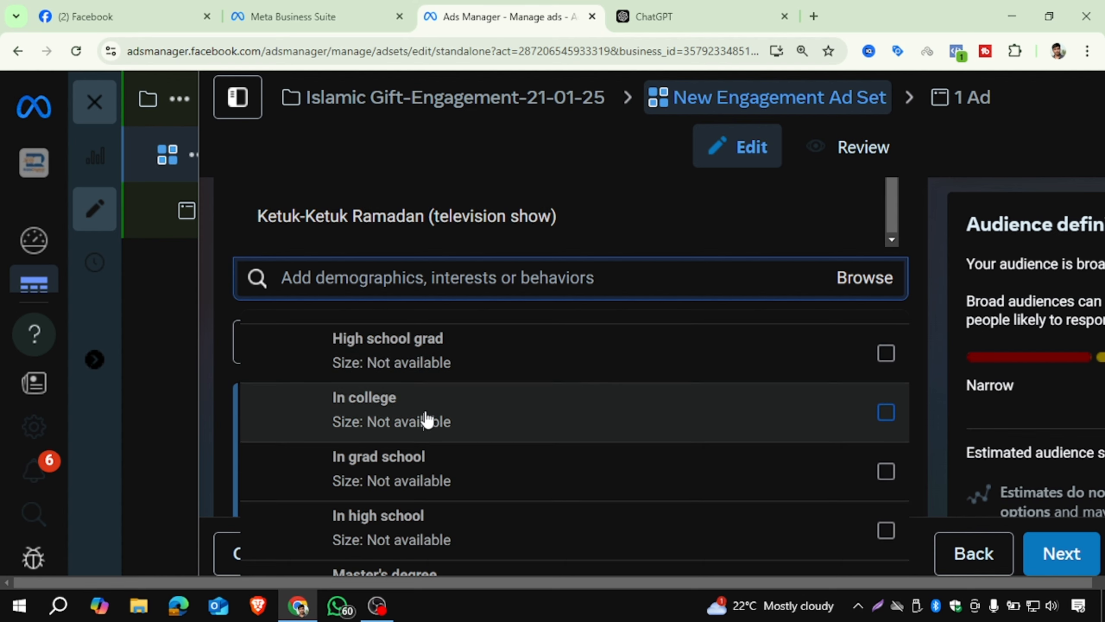
{"action": "left_click", "coordinate": [839, 410]}
Step: Browse the Work demographics, checking the Employers and Industries options for the detailed targeting
{"action": "scroll", "coordinate": [402, 358], "scroll_direction": "down", "scroll_amount": 6}
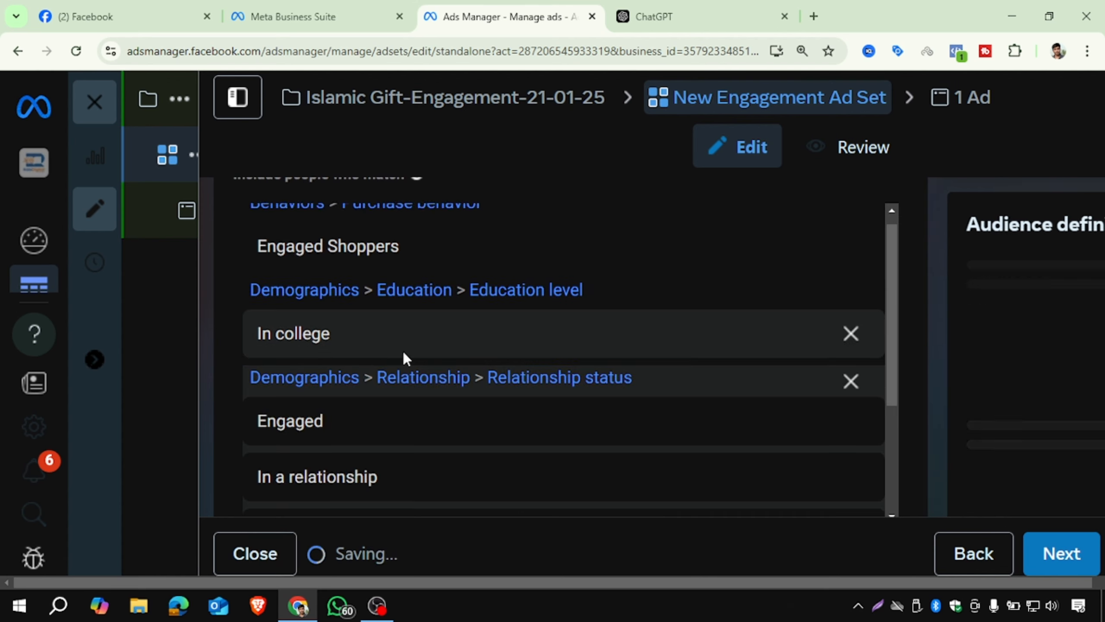
{"action": "scroll", "coordinate": [890, 361], "scroll_direction": "down", "scroll_amount": 10}
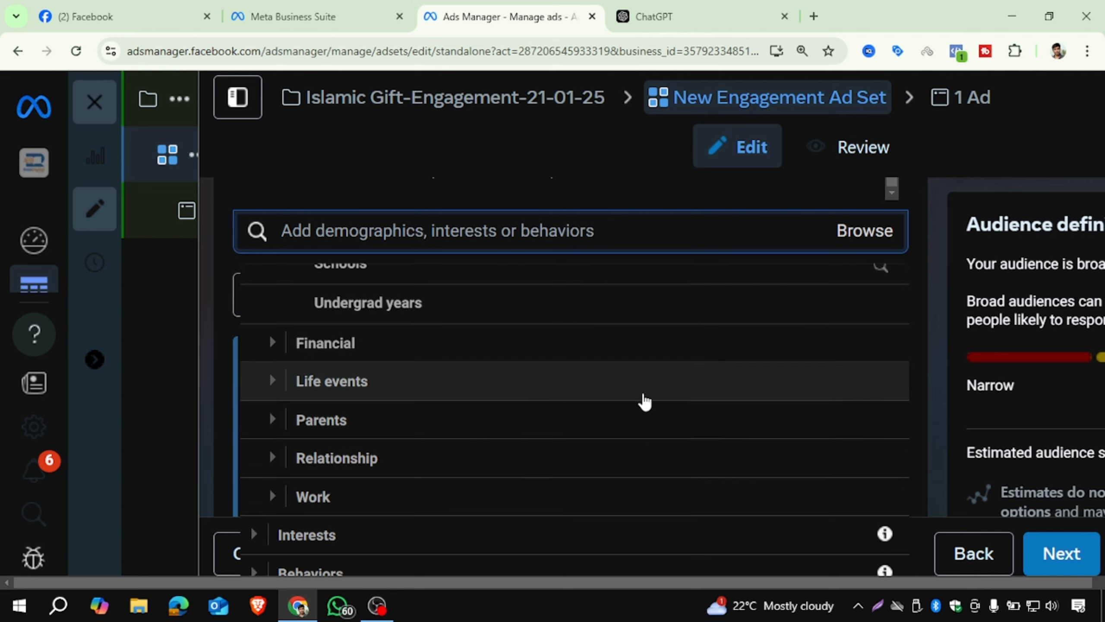
{"action": "left_click", "coordinate": [279, 500]}
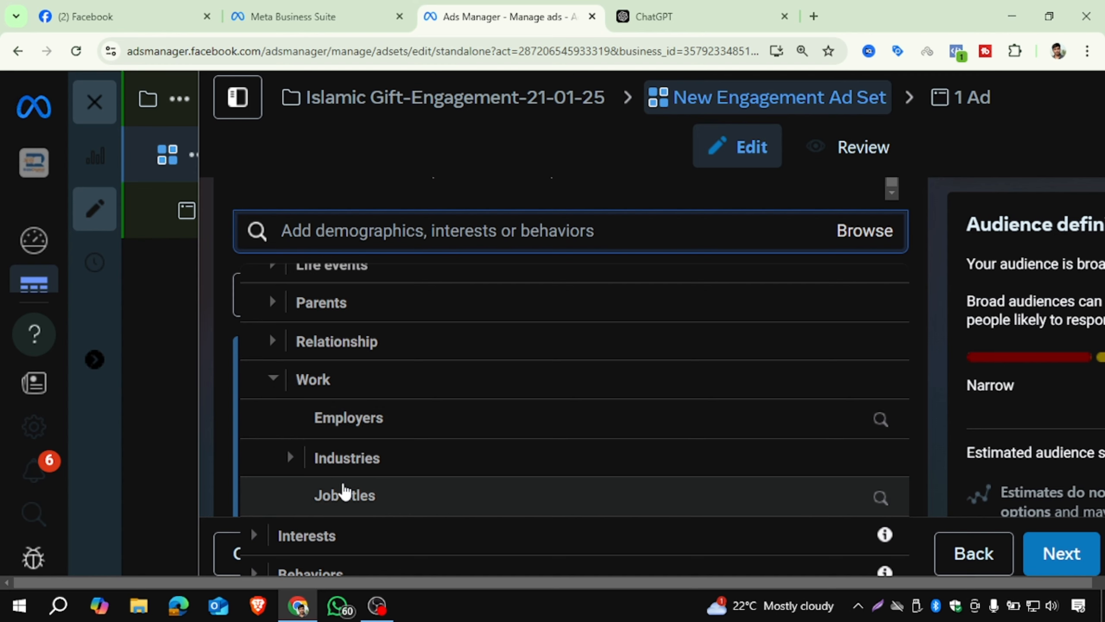
{"action": "left_click", "coordinate": [299, 466]}
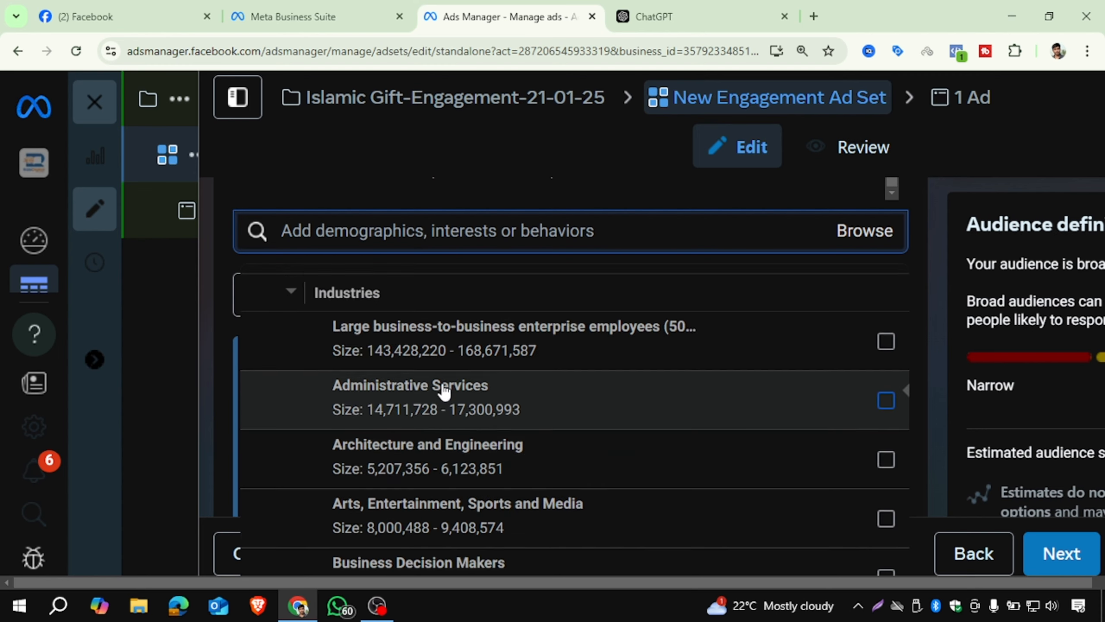
{"action": "scroll", "coordinate": [442, 389], "scroll_direction": "up", "scroll_amount": 3}
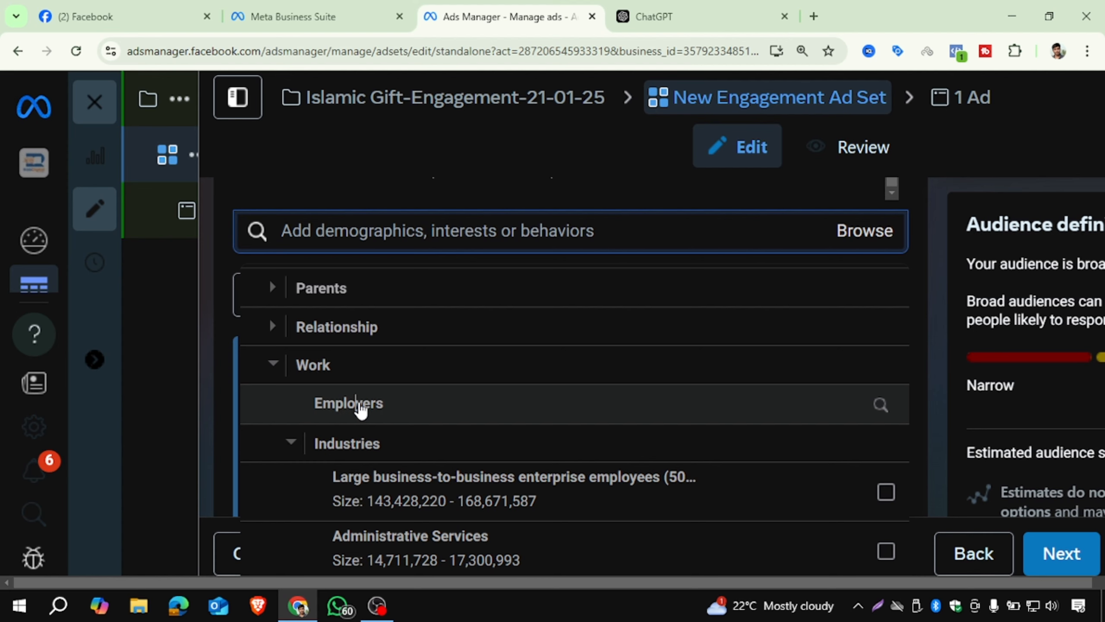
{"action": "left_click", "coordinate": [360, 405]}
{"action": "left_click", "coordinate": [251, 290]}
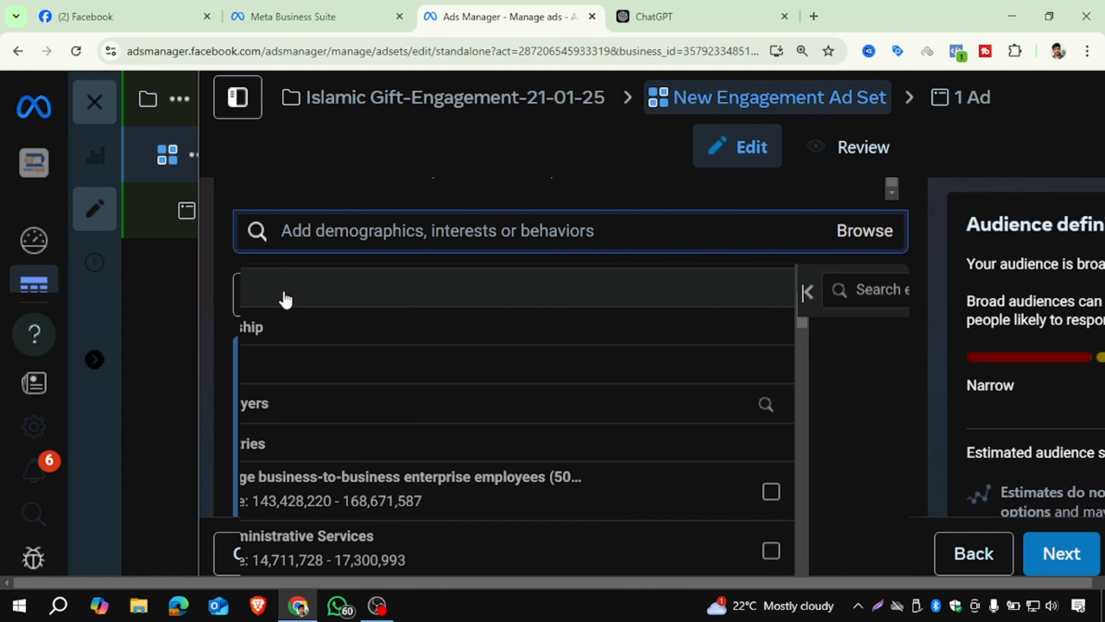
{"action": "scroll", "coordinate": [309, 381], "scroll_direction": "down", "scroll_amount": 5}
{"action": "scroll", "coordinate": [309, 381], "scroll_direction": "down", "scroll_amount": 5}
{"action": "scroll", "coordinate": [921, 395], "scroll_direction": "down", "scroll_amount": 10}
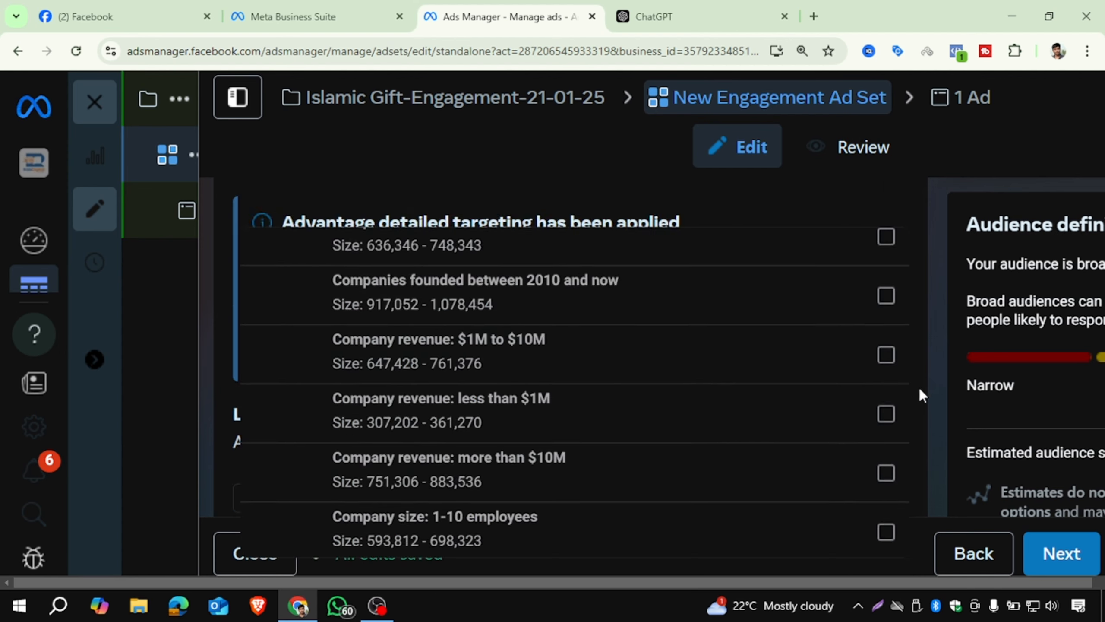
Step: Add "New job" from the Life events demographics to the detailed targeting
{"action": "scroll", "coordinate": [892, 407], "scroll_direction": "up", "scroll_amount": 5}
{"action": "scroll", "coordinate": [828, 355], "scroll_direction": "up", "scroll_amount": 5}
{"action": "scroll", "coordinate": [296, 410], "scroll_direction": "up", "scroll_amount": 8}
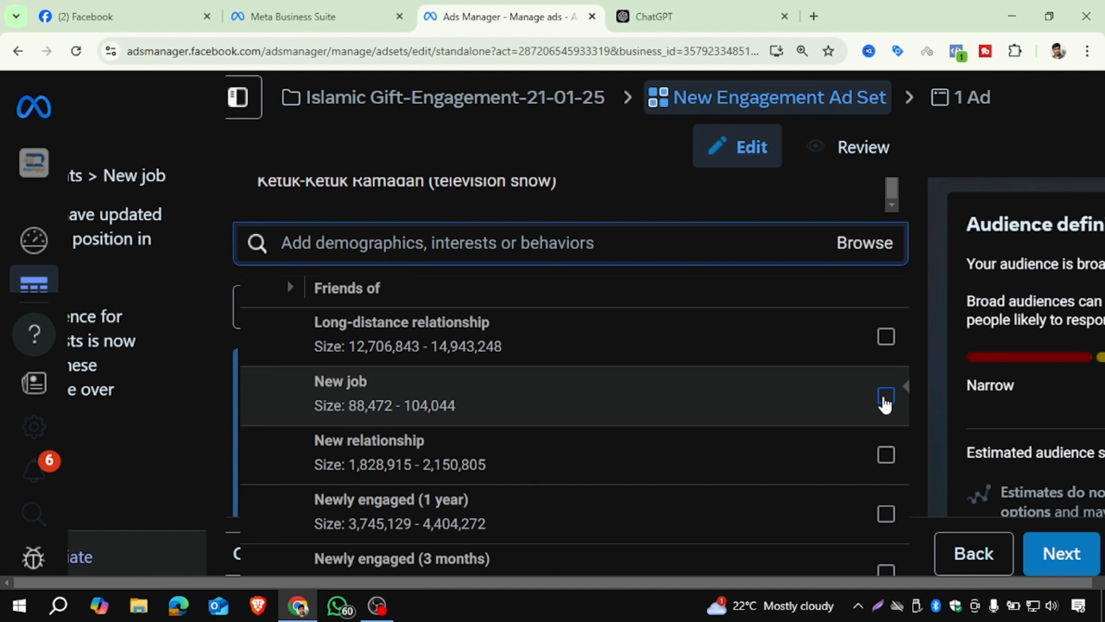
{"action": "left_click", "coordinate": [885, 402]}
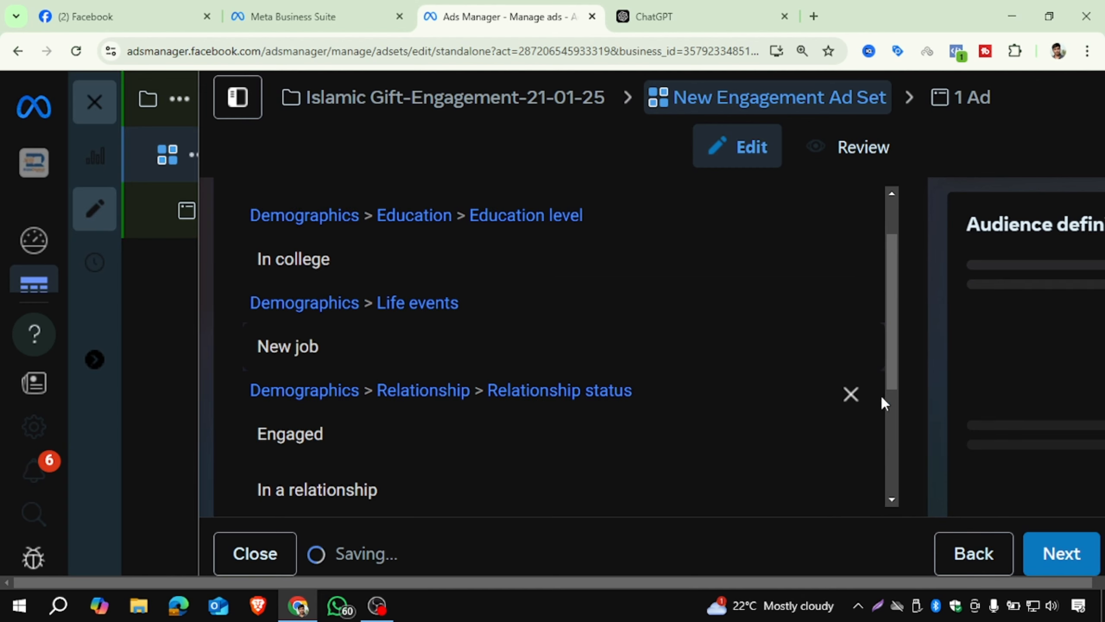
Step: Restore the page to its normal zoom level and close the targeting suggestions
{"action": "left_click", "coordinate": [1088, 51]}
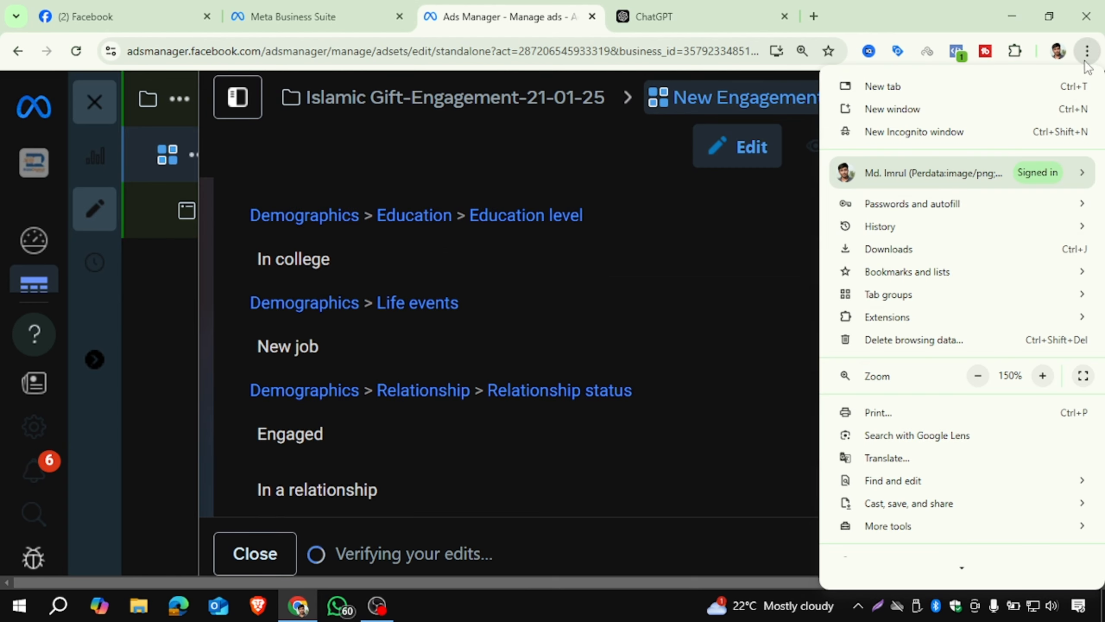
{"action": "left_click", "coordinate": [979, 376]}
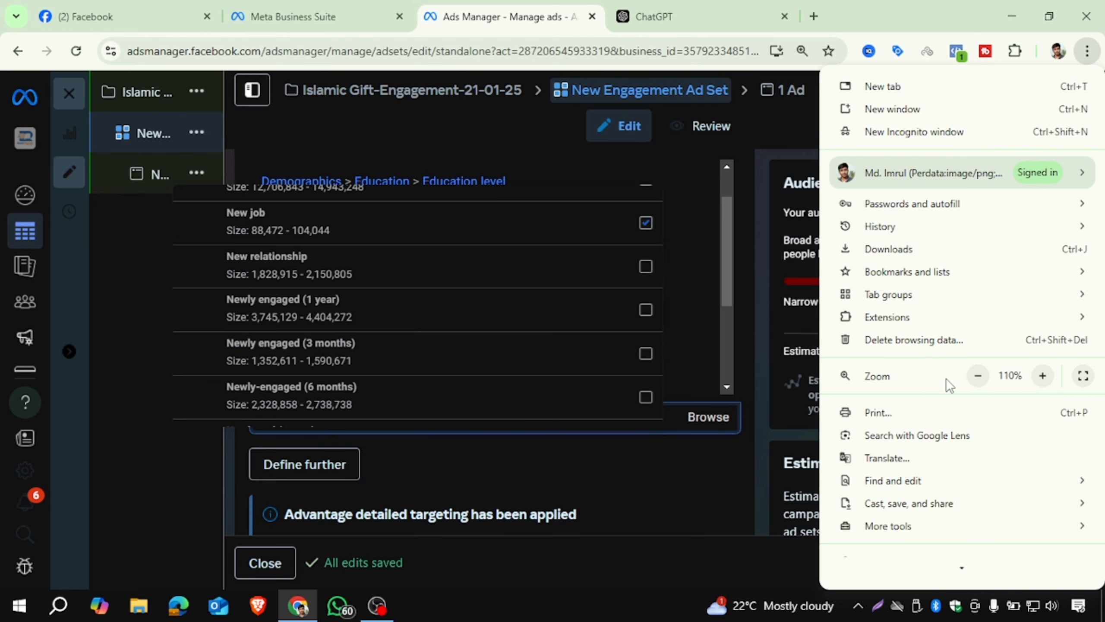
{"action": "left_click", "coordinate": [985, 378]}
{"action": "left_click", "coordinate": [178, 425]}
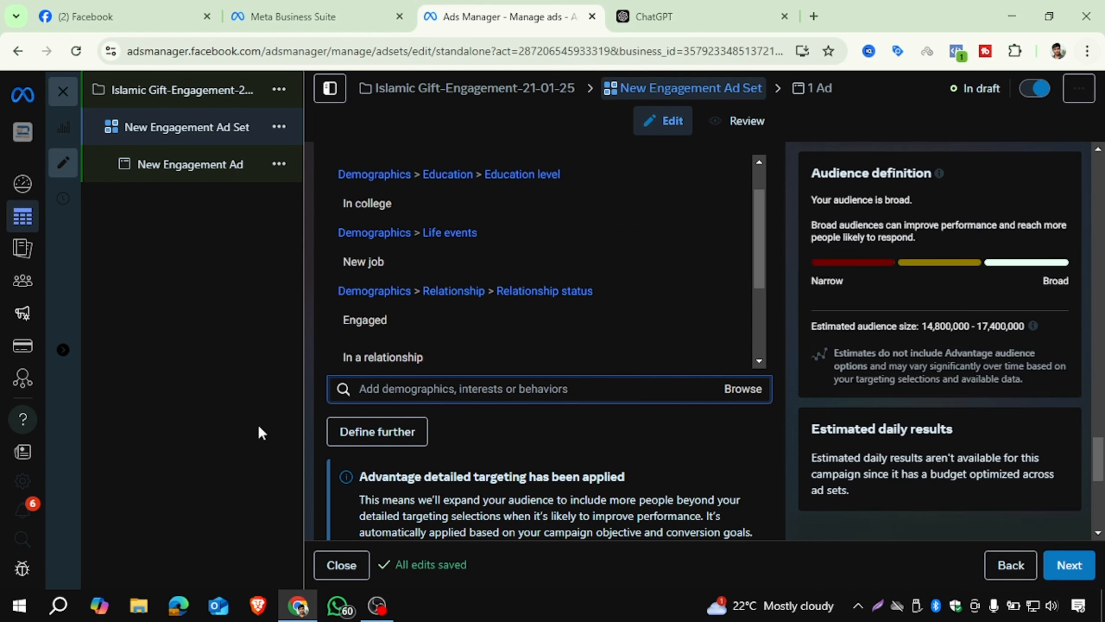
Step: Review the selected targeting entries and set the ad set's placements to Manual placements
{"action": "scroll", "coordinate": [549, 280], "scroll_direction": "up", "scroll_amount": 1}
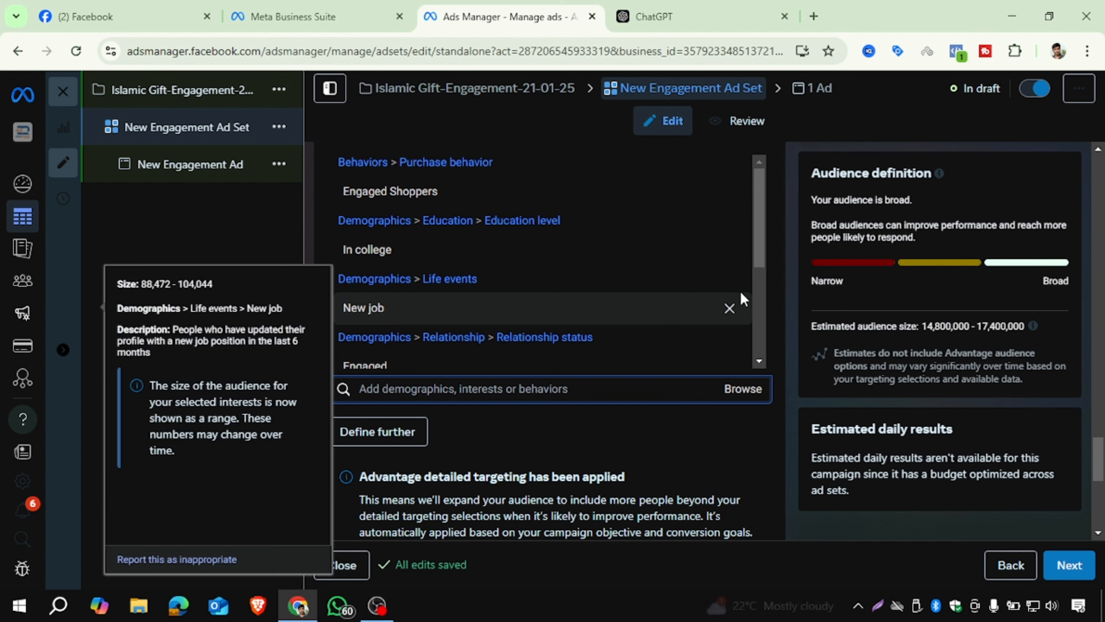
{"action": "left_click_drag", "start_coordinate": [757, 239], "coordinate": [758, 294]}
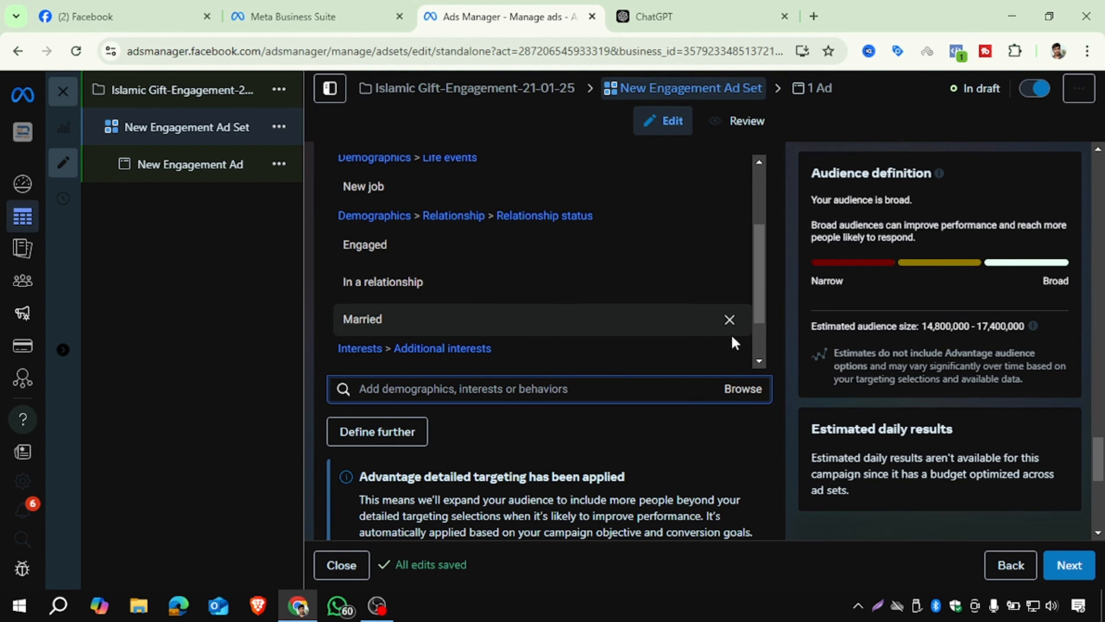
{"action": "scroll", "coordinate": [740, 349], "scroll_direction": "down", "scroll_amount": 1}
{"action": "scroll", "coordinate": [748, 395], "scroll_direction": "down", "scroll_amount": 4}
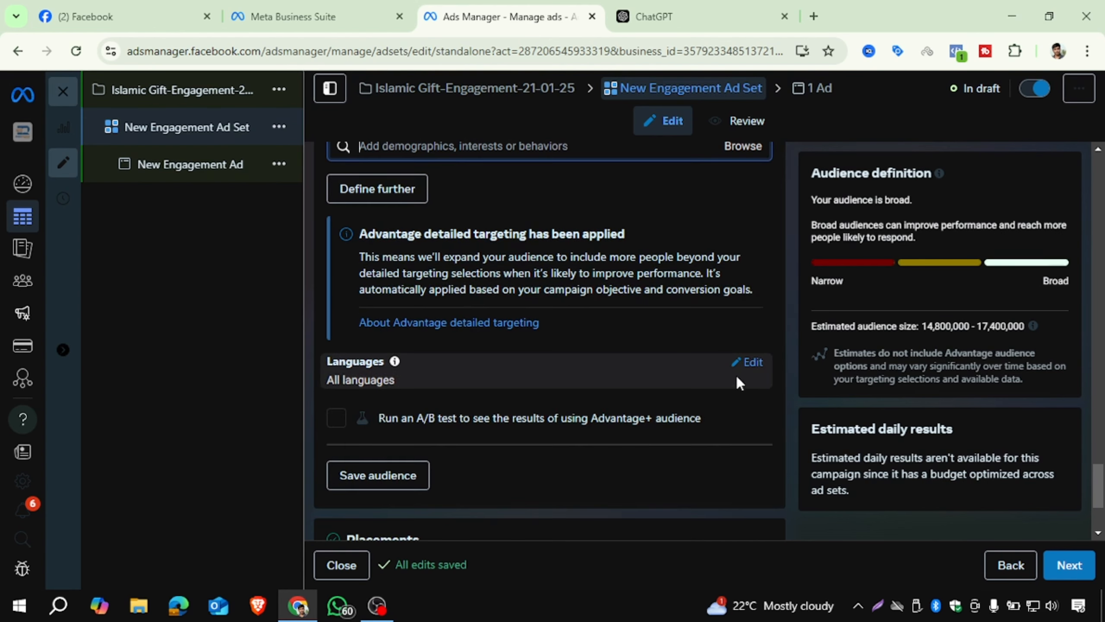
{"action": "scroll", "coordinate": [731, 372], "scroll_direction": "down", "scroll_amount": 4}
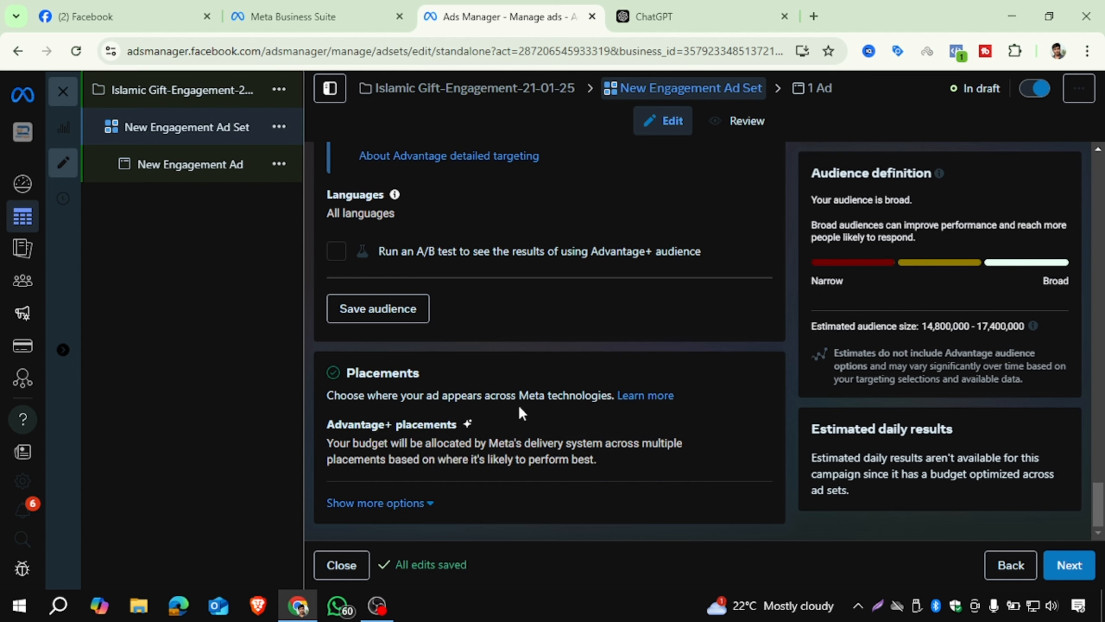
{"action": "left_click", "coordinate": [755, 429]}
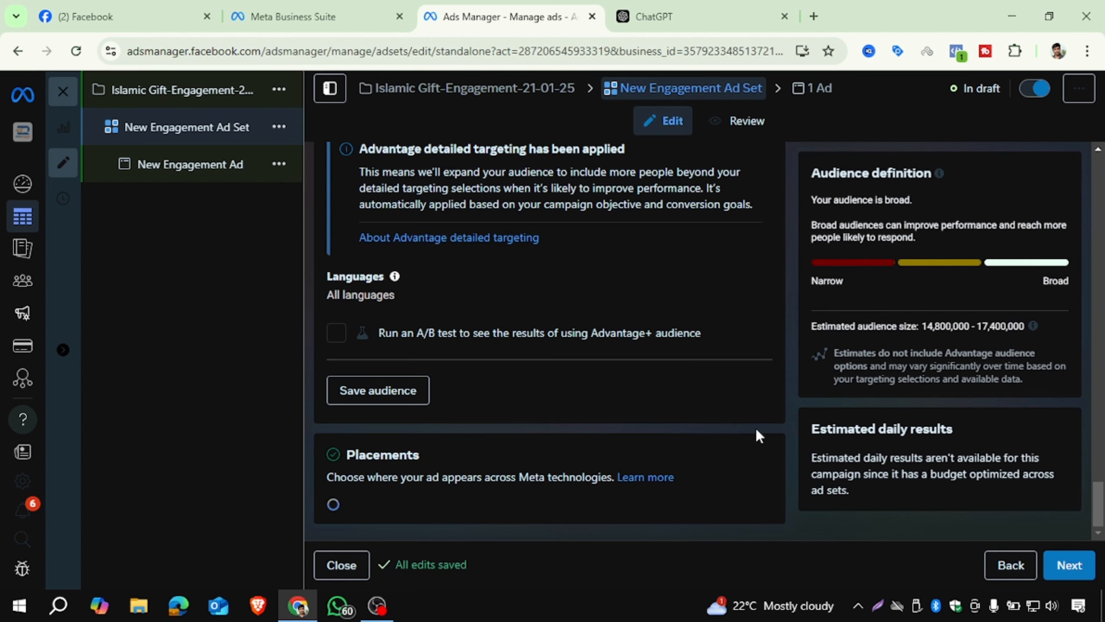
{"action": "scroll", "coordinate": [555, 272], "scroll_direction": "up", "scroll_amount": 1}
{"action": "scroll", "coordinate": [556, 275], "scroll_direction": "down", "scroll_amount": 2}
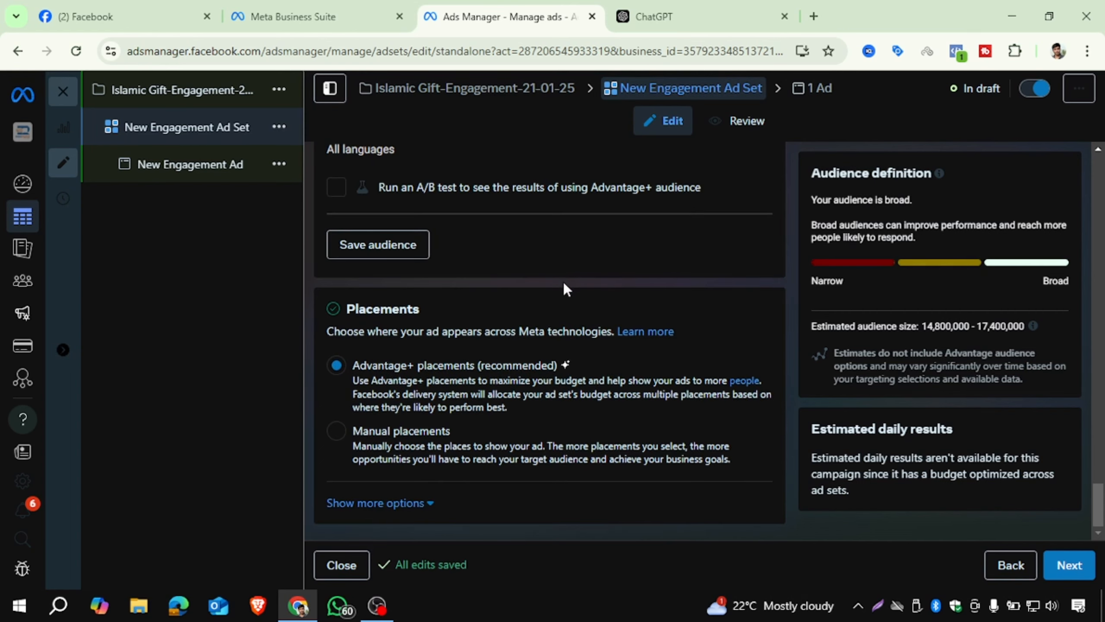
{"action": "left_click", "coordinate": [340, 433]}
Step: Limit the ad set's placement devices to Mobile by deselecting Desktop
{"action": "scroll", "coordinate": [711, 273], "scroll_direction": "down", "scroll_amount": 10}
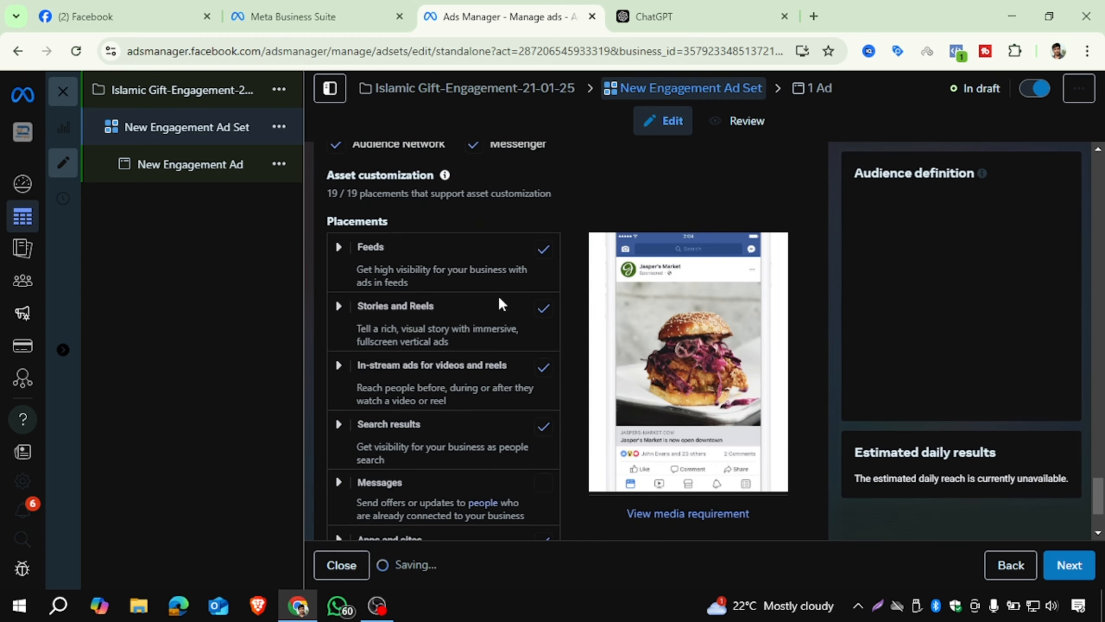
{"action": "scroll", "coordinate": [461, 258], "scroll_direction": "up", "scroll_amount": 7}
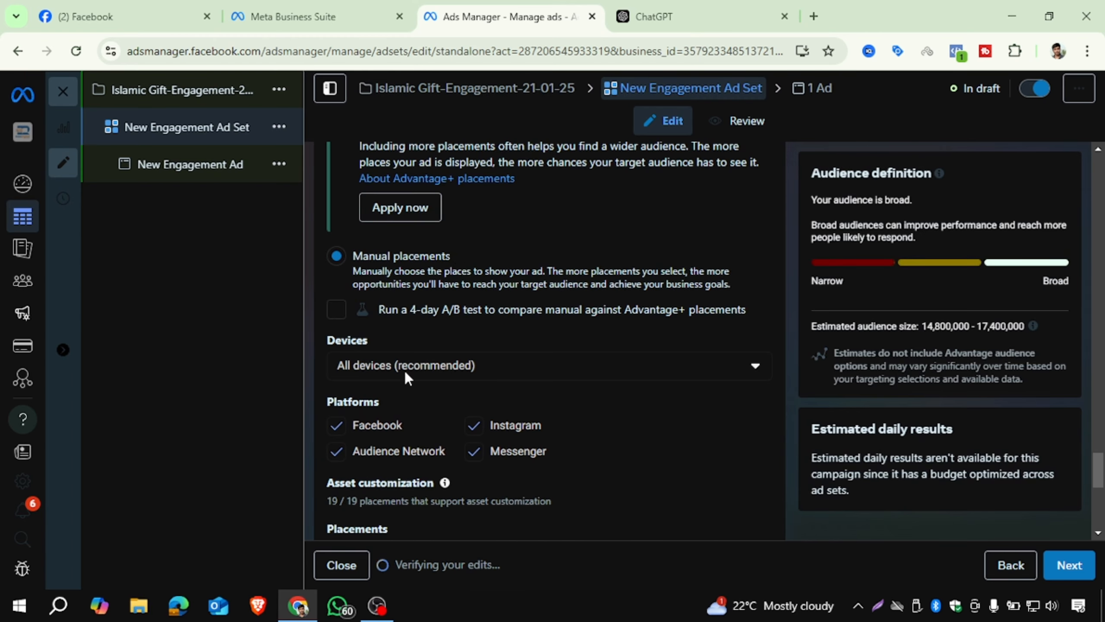
{"action": "left_click", "coordinate": [418, 368]}
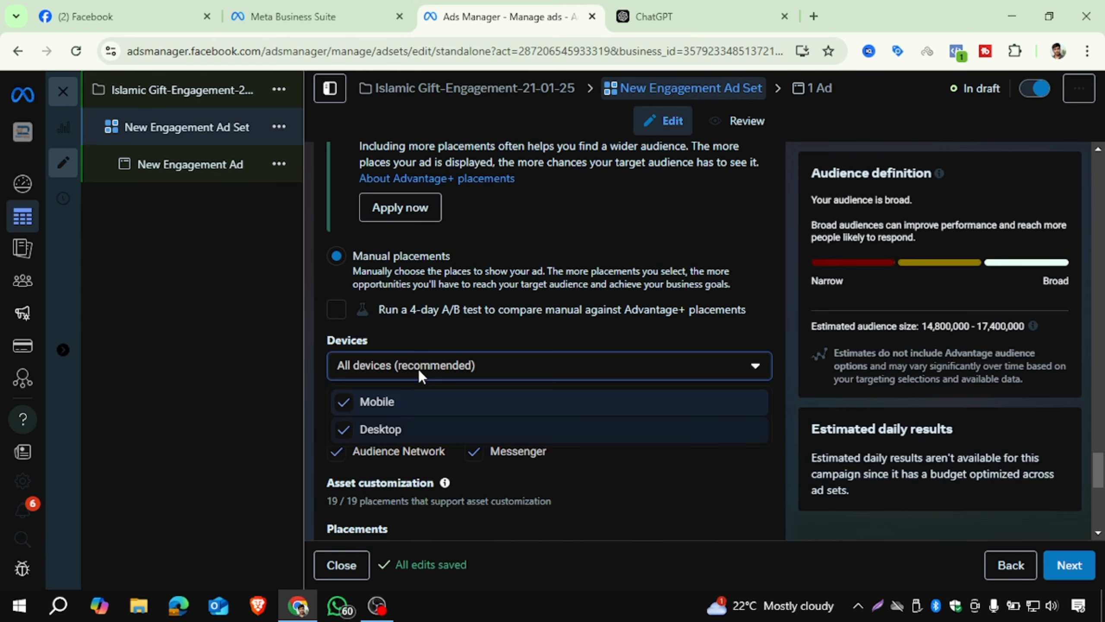
{"action": "left_click", "coordinate": [344, 428]}
{"action": "scroll", "coordinate": [464, 395], "scroll_direction": "down", "scroll_amount": 2}
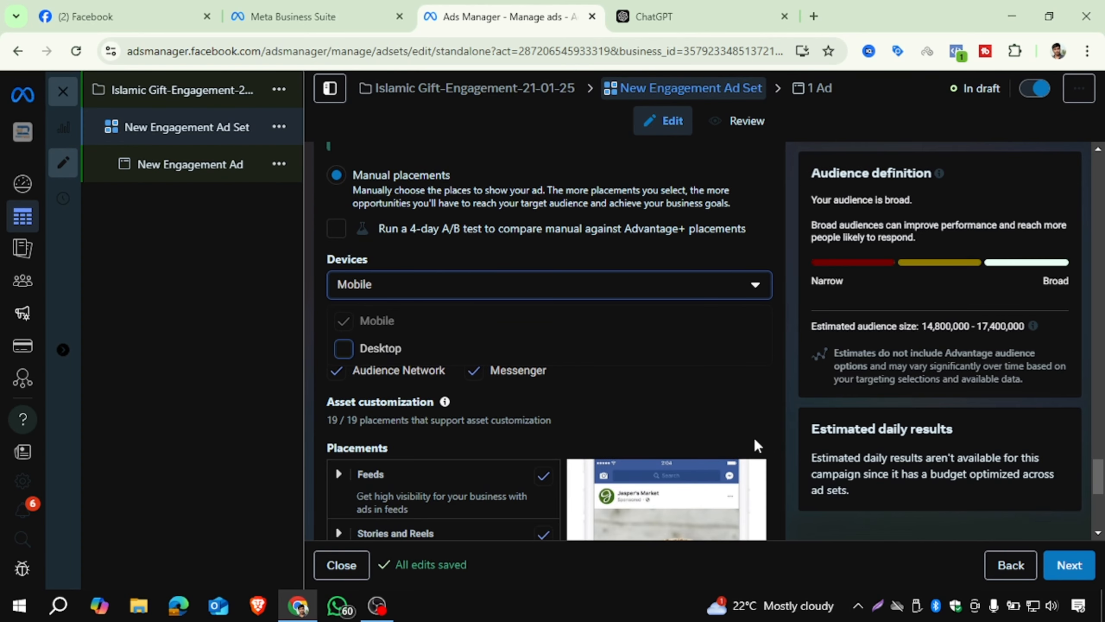
{"action": "left_click", "coordinate": [333, 293]}
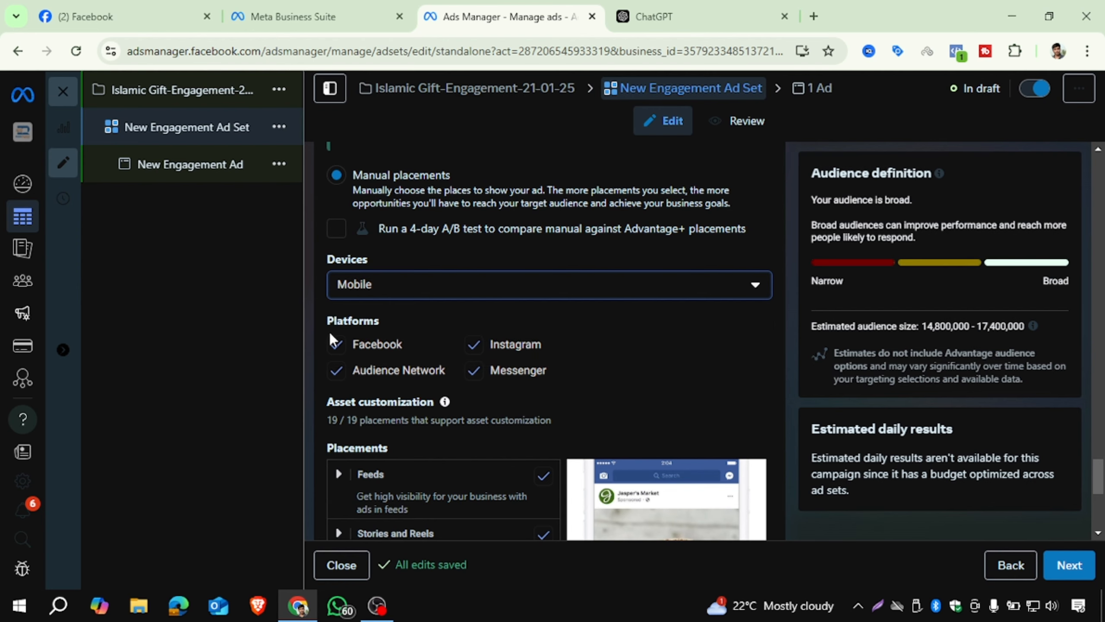
Step: Exclude Audience Network from the placement platforms and look over the list of placements
{"action": "left_click", "coordinate": [337, 371]}
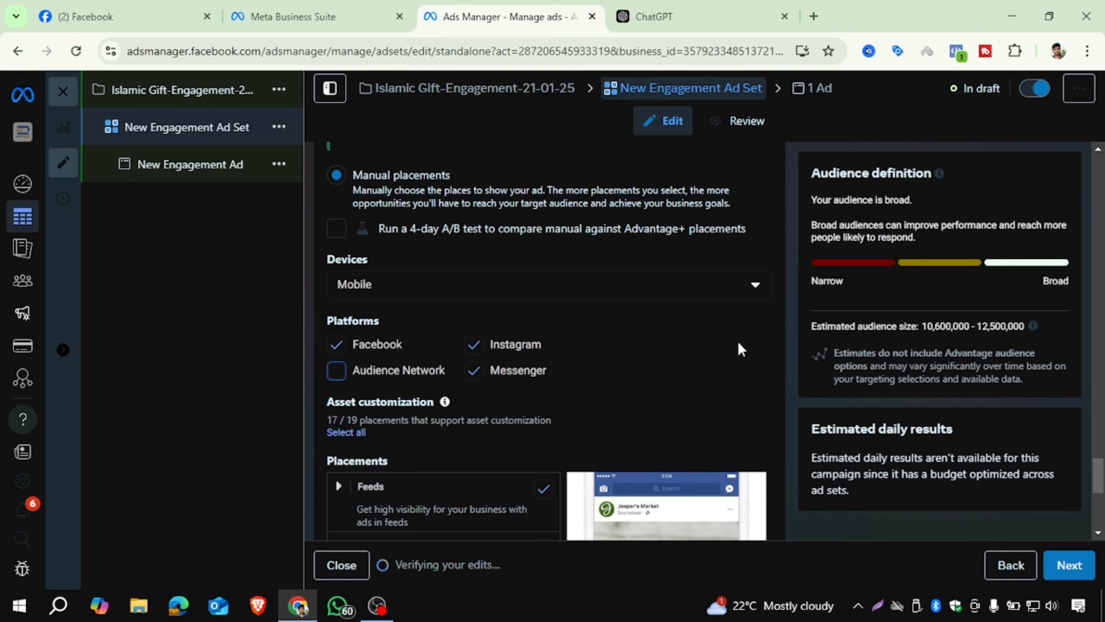
{"action": "scroll", "coordinate": [739, 348], "scroll_direction": "down", "scroll_amount": 7}
{"action": "scroll", "coordinate": [529, 261], "scroll_direction": "up", "scroll_amount": 3}
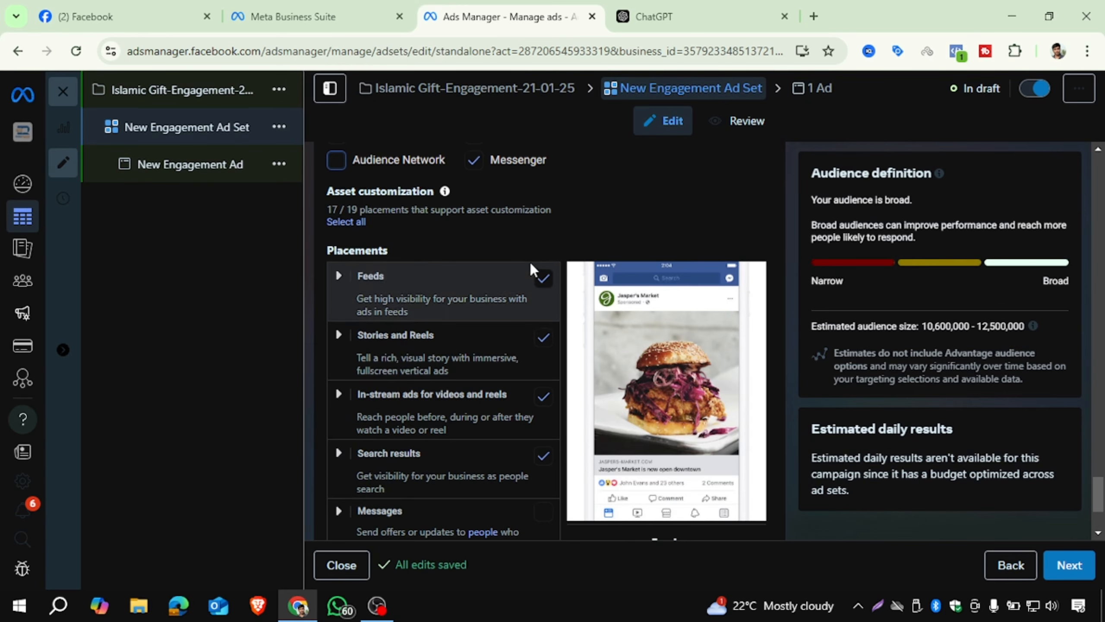
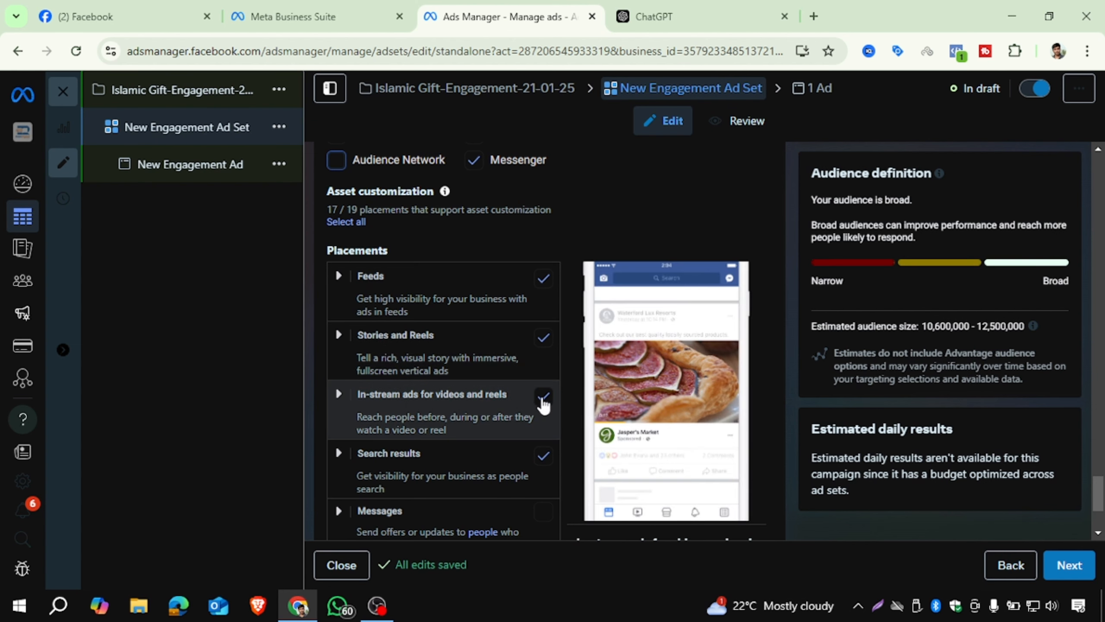
Step: Exclude in-stream ads for videos and reels from the ad set's placements and continue to the ad settings
{"action": "left_click", "coordinate": [543, 397]}
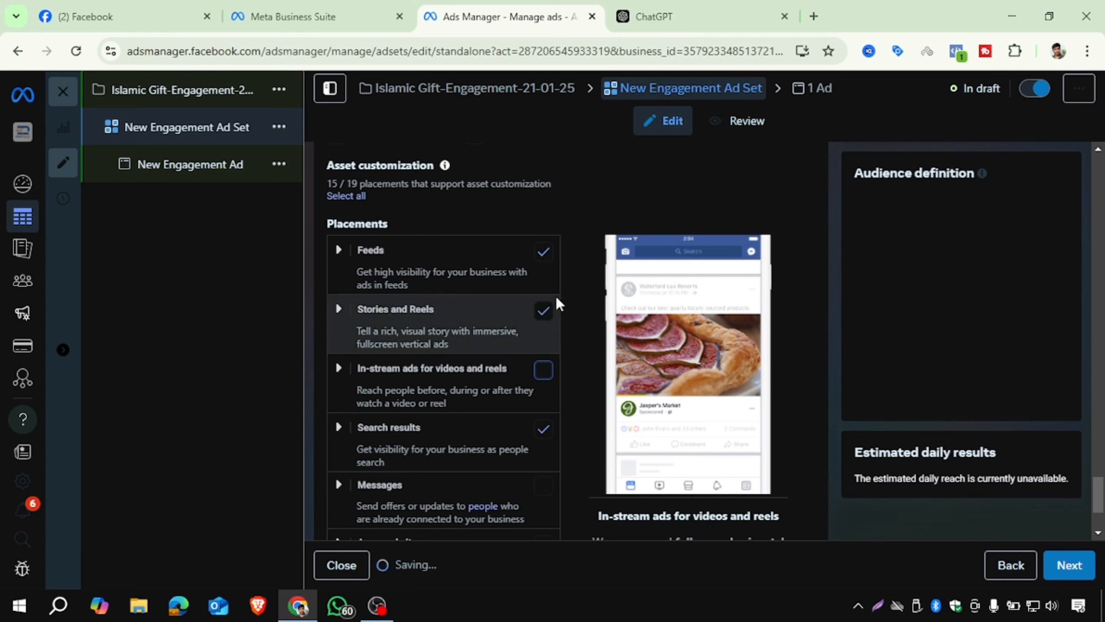
{"action": "scroll", "coordinate": [609, 274], "scroll_direction": "up", "scroll_amount": 10}
{"action": "scroll", "coordinate": [599, 285], "scroll_direction": "up", "scroll_amount": 6}
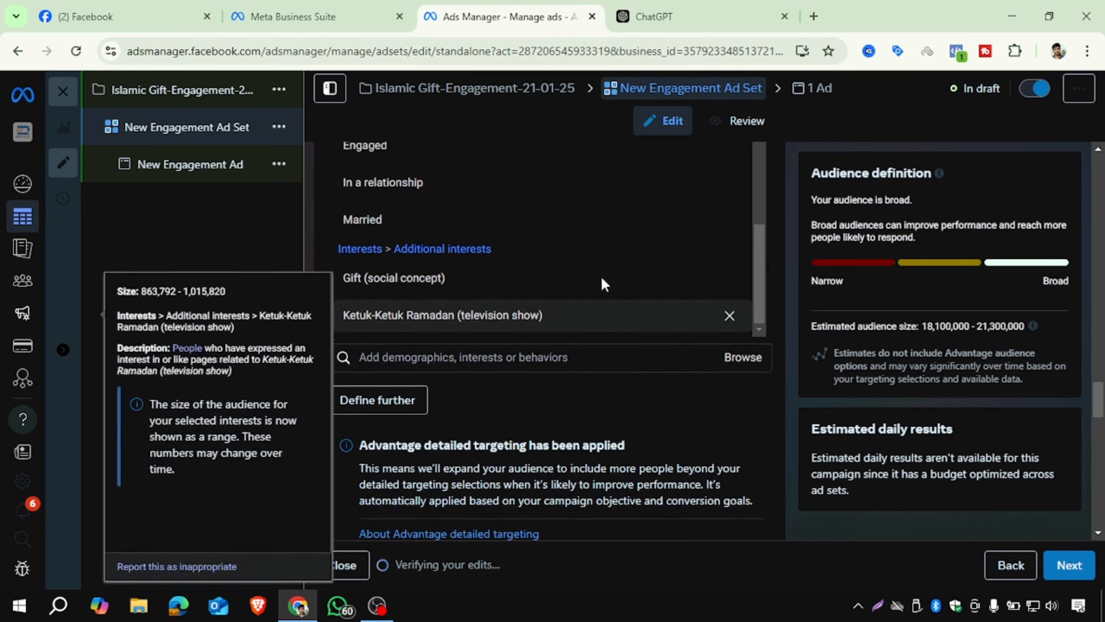
{"action": "scroll", "coordinate": [601, 281], "scroll_direction": "down", "scroll_amount": 15}
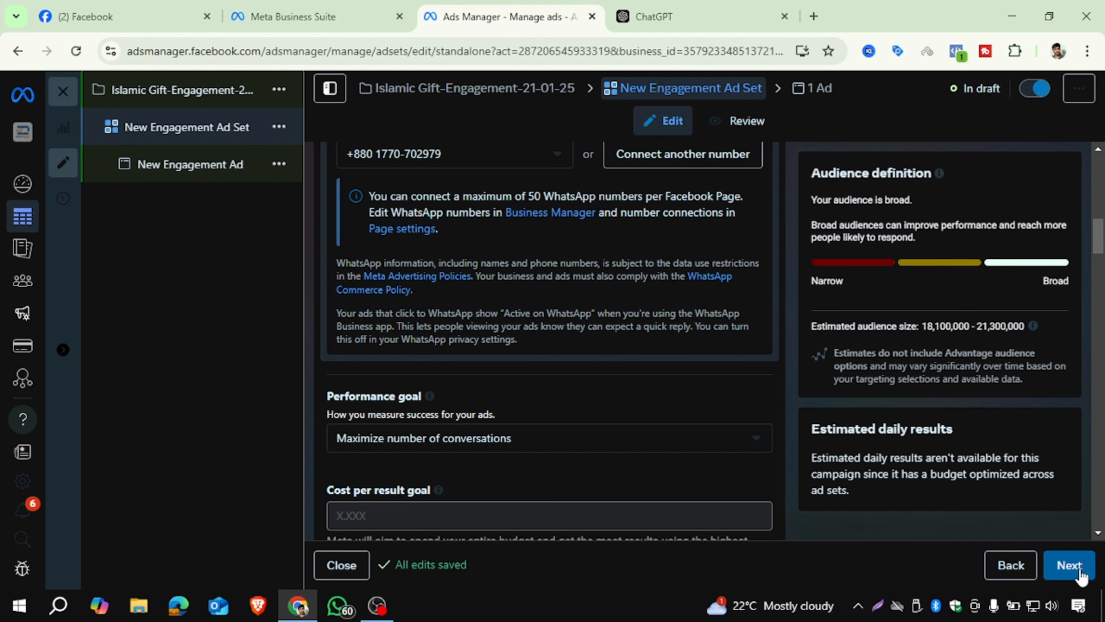
{"action": "left_click", "coordinate": [1068, 565]}
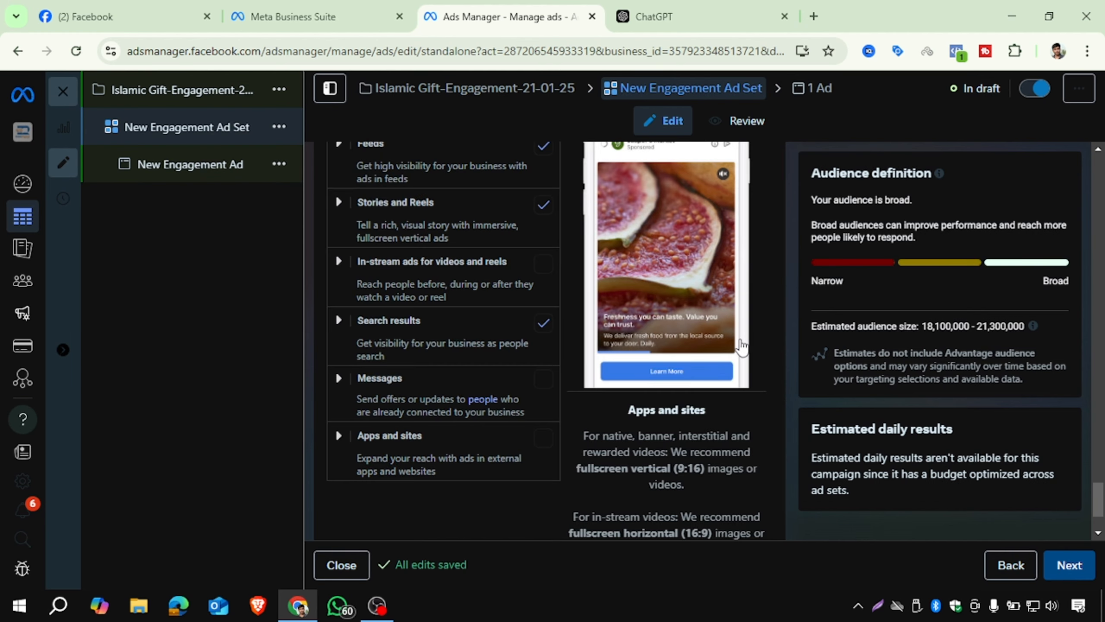
Step: Review the ad's identity and setup options, keeping Create ad as the ad setup choice
{"action": "scroll", "coordinate": [539, 291], "scroll_direction": "down", "scroll_amount": 4}
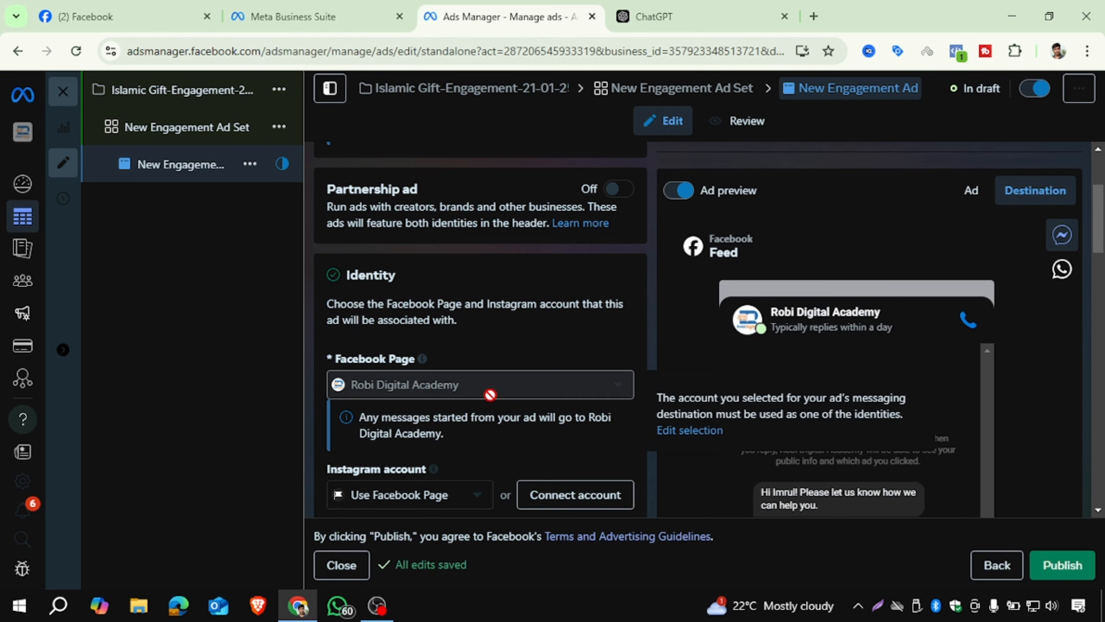
{"action": "scroll", "coordinate": [494, 391], "scroll_direction": "down", "scroll_amount": 5}
{"action": "scroll", "coordinate": [493, 391], "scroll_direction": "down", "scroll_amount": 1}
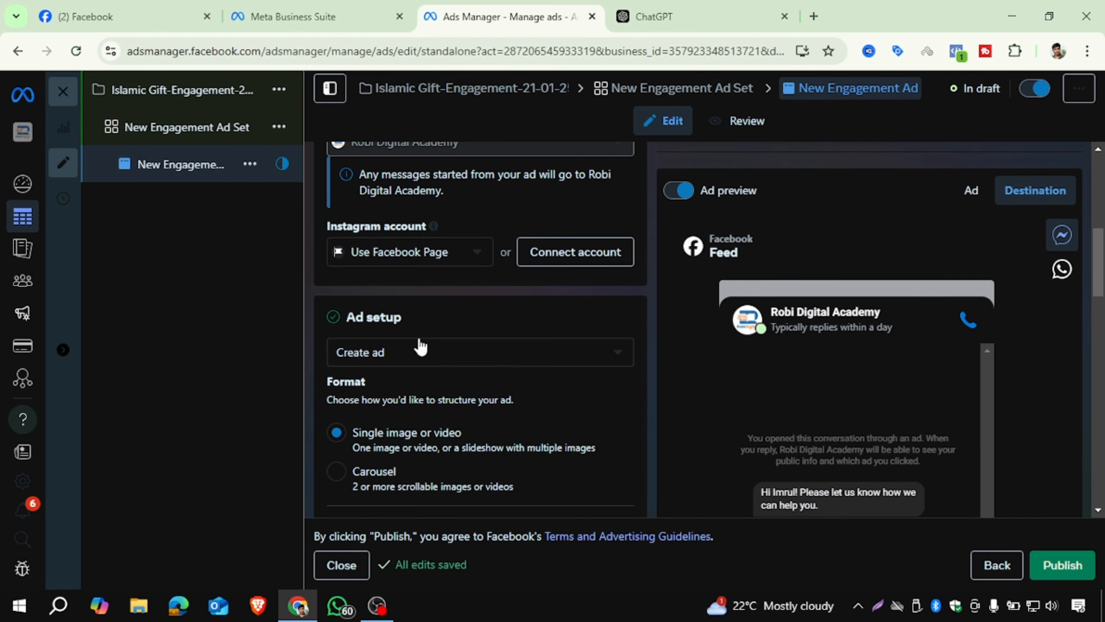
{"action": "left_click", "coordinate": [426, 358]}
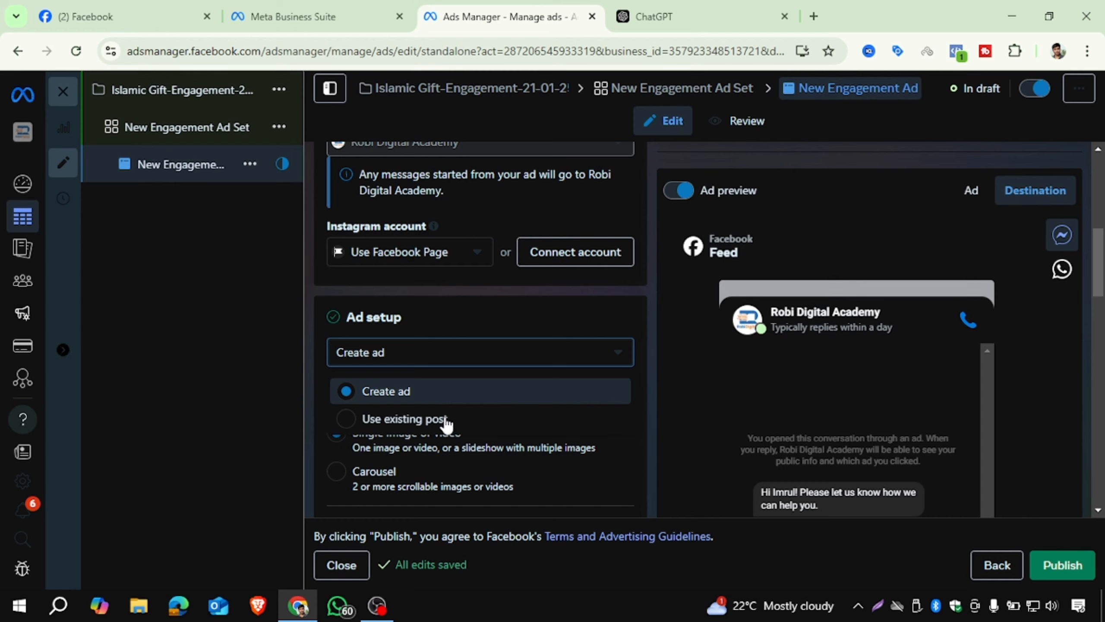
{"action": "scroll", "coordinate": [470, 320], "scroll_direction": "down", "scroll_amount": 3}
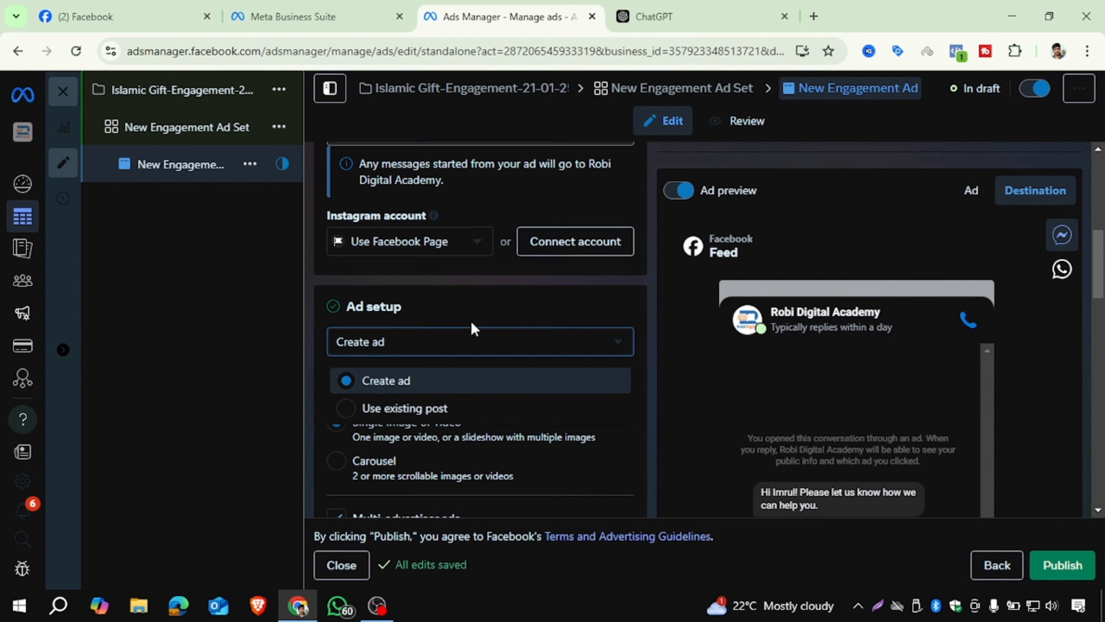
{"action": "left_click", "coordinate": [382, 199]}
{"action": "scroll", "coordinate": [487, 295], "scroll_direction": "down", "scroll_amount": 5}
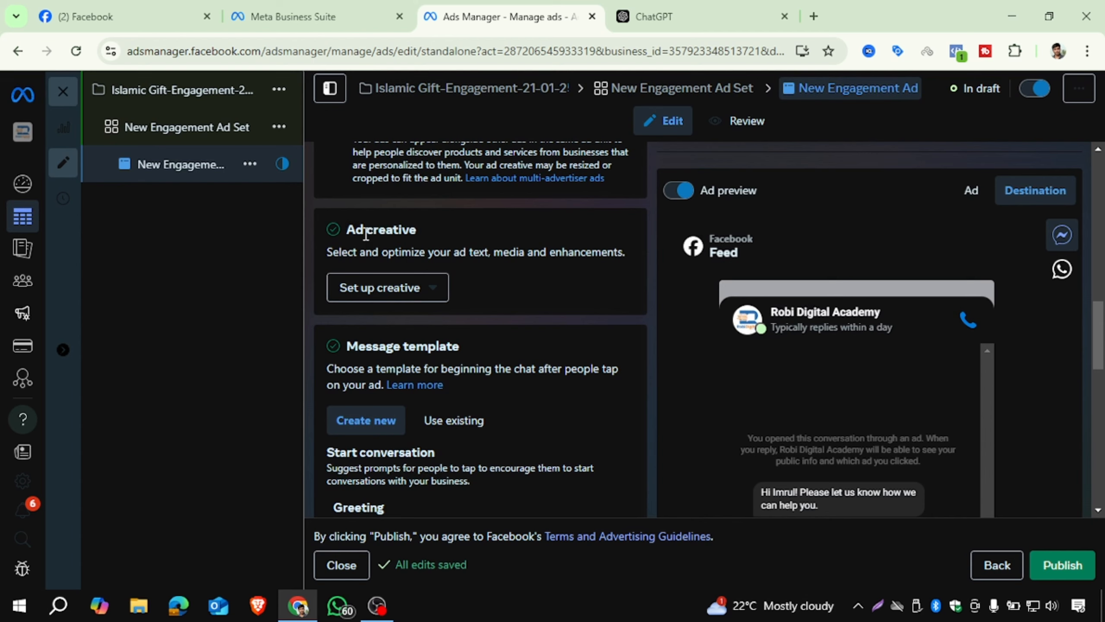
Step: Start setting up a video ad creative and go to its media selection
{"action": "left_click", "coordinate": [388, 298]}
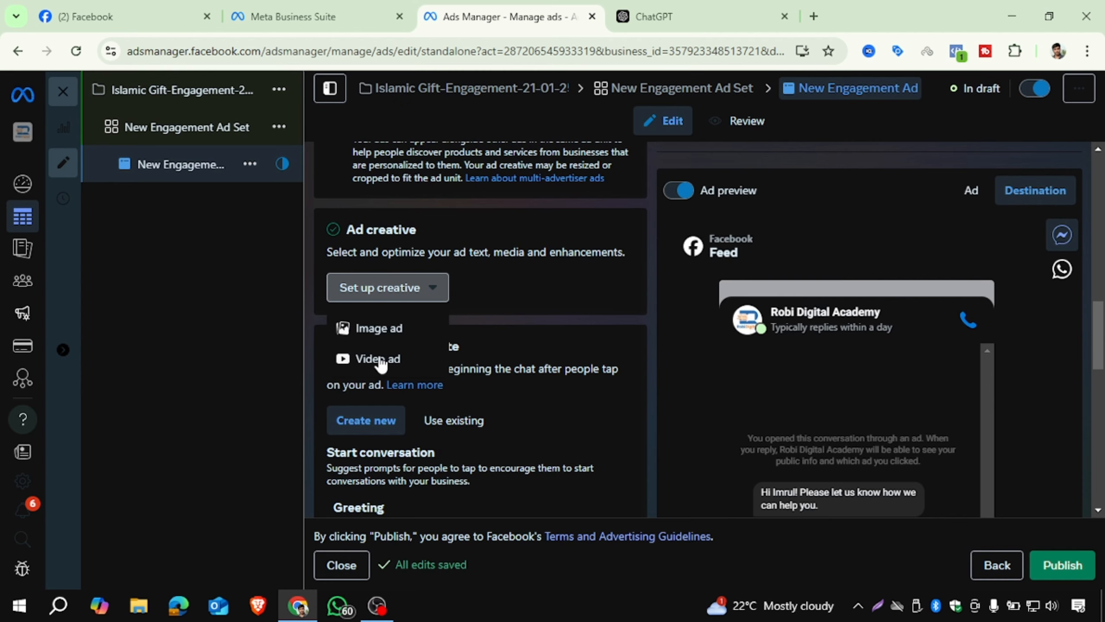
{"action": "left_click", "coordinate": [378, 360]}
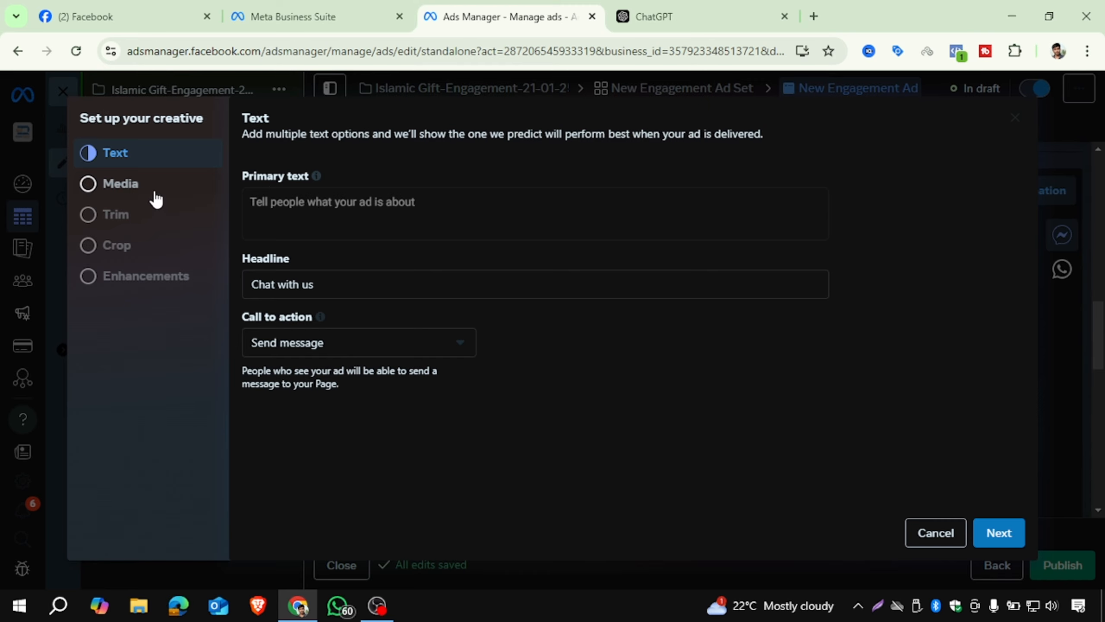
{"action": "left_click", "coordinate": [185, 197]}
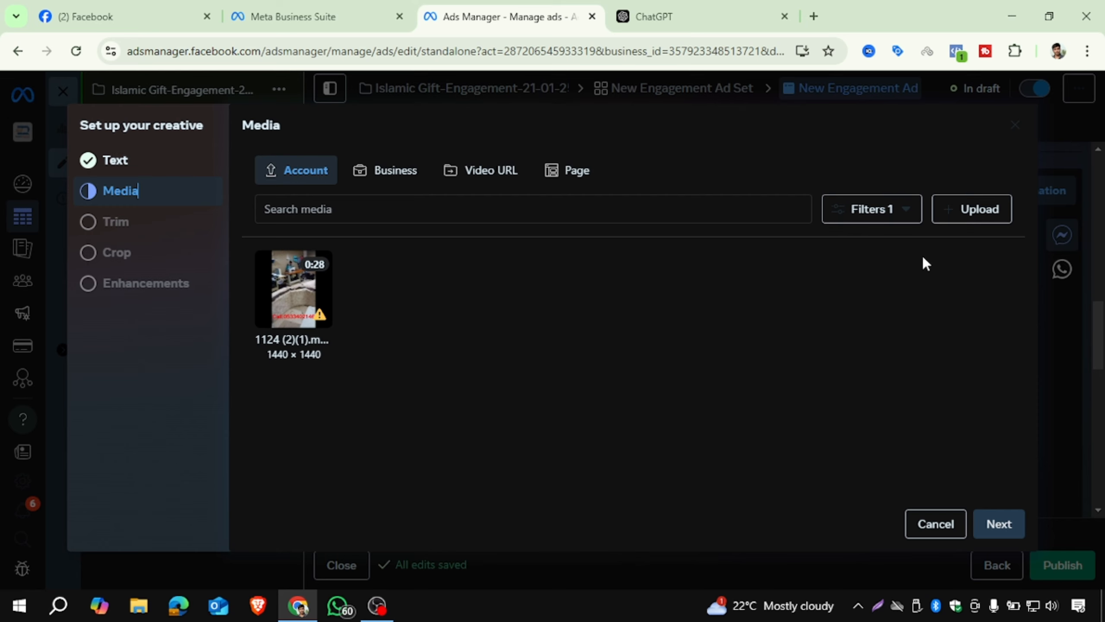
Step: Upload 0407.mp4 from Business (G:) > Islamia BD > Final Video > Gift Box-01 > Assalmuyalikum islamia bd shop a welcome as the ad video
{"action": "left_click", "coordinate": [971, 208]}
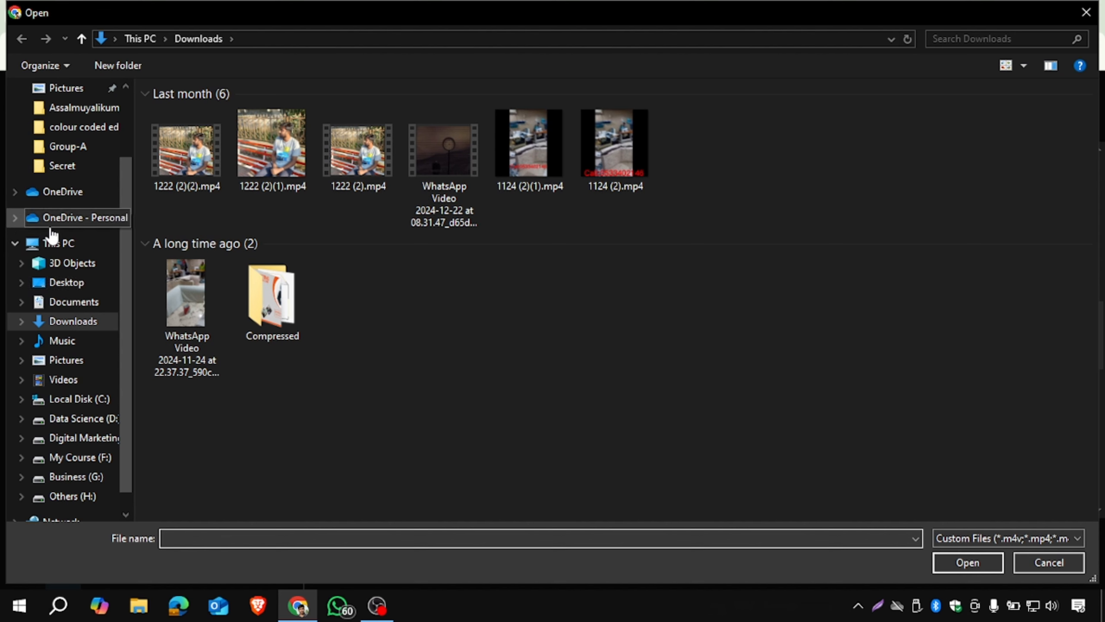
{"action": "left_click", "coordinate": [82, 477]}
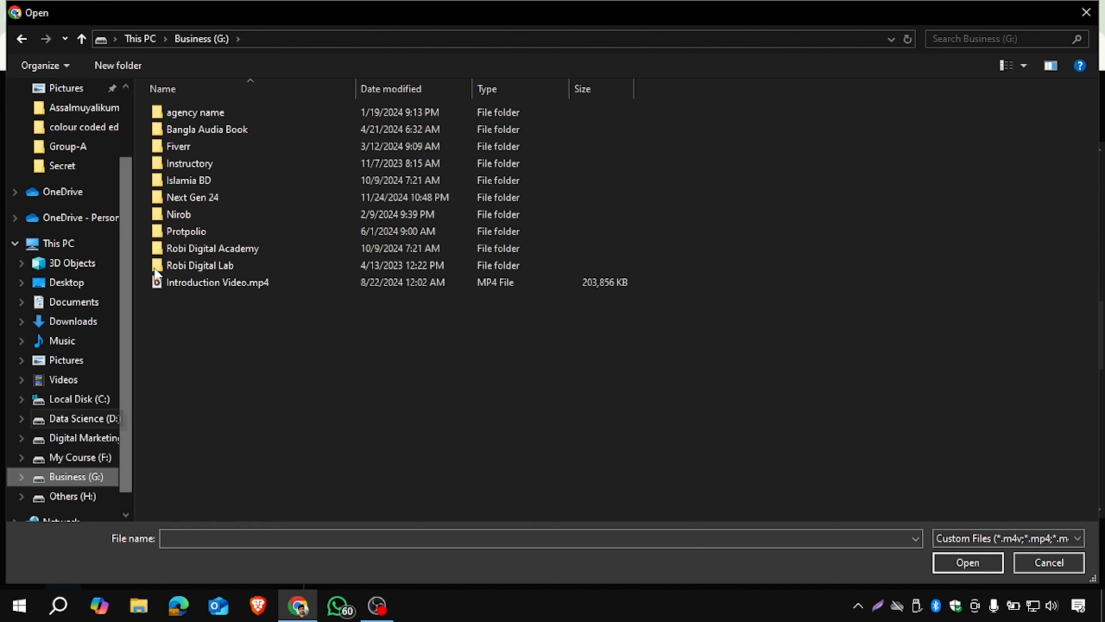
{"action": "double_click", "coordinate": [212, 180]}
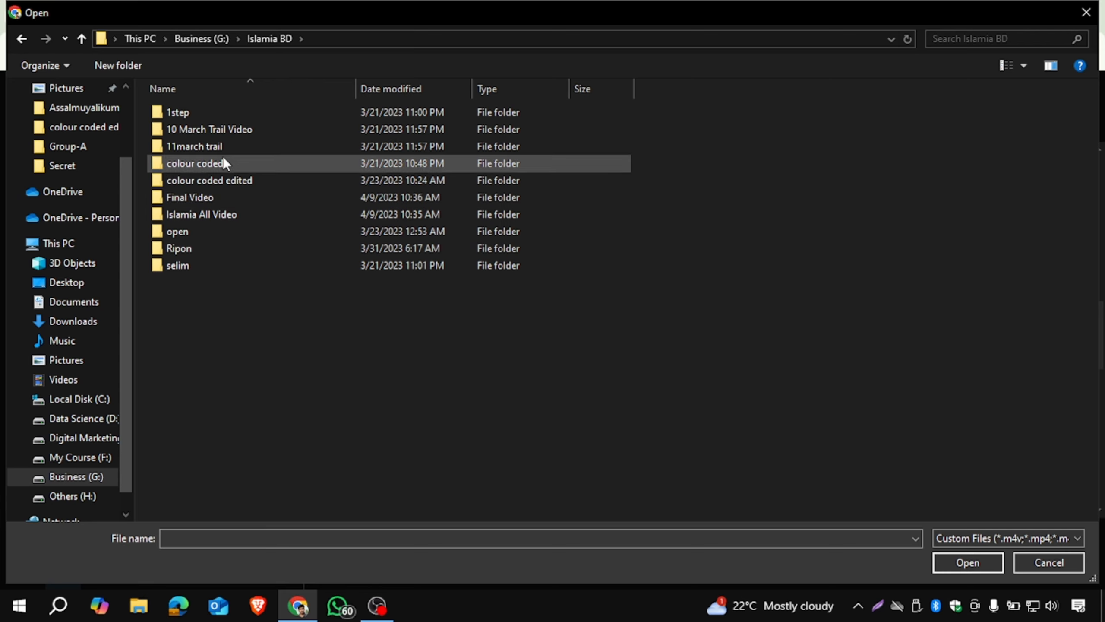
{"action": "double_click", "coordinate": [215, 197]}
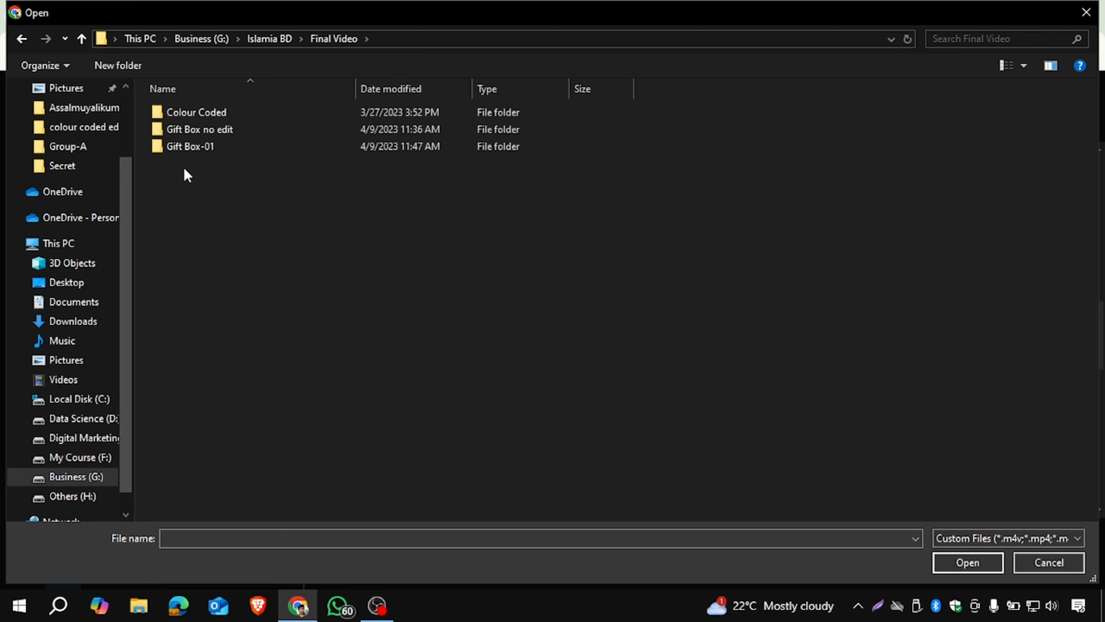
{"action": "double_click", "coordinate": [193, 146]}
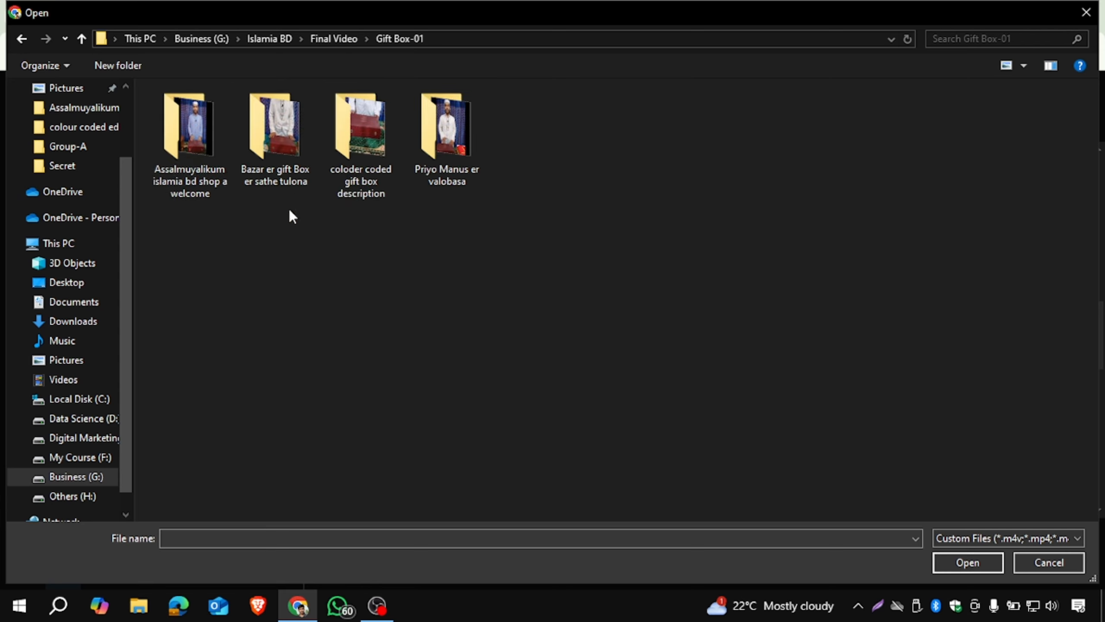
{"action": "double_click", "coordinate": [208, 143]}
{"action": "left_click", "coordinate": [192, 142]}
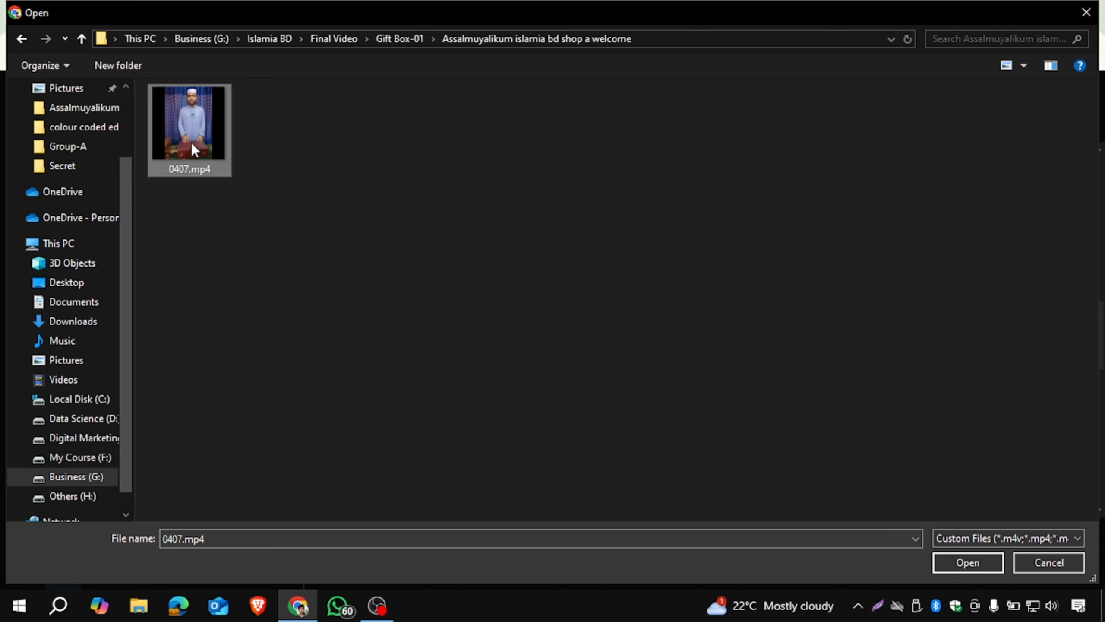
{"action": "left_click", "coordinate": [949, 566]}
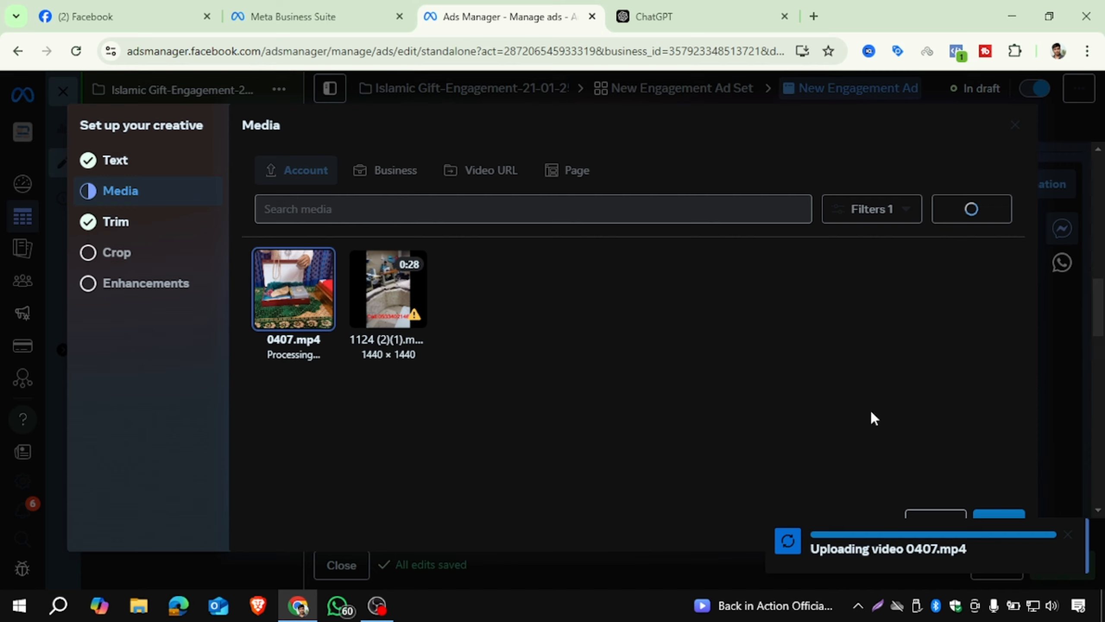
{"action": "left_click", "coordinate": [1068, 535]}
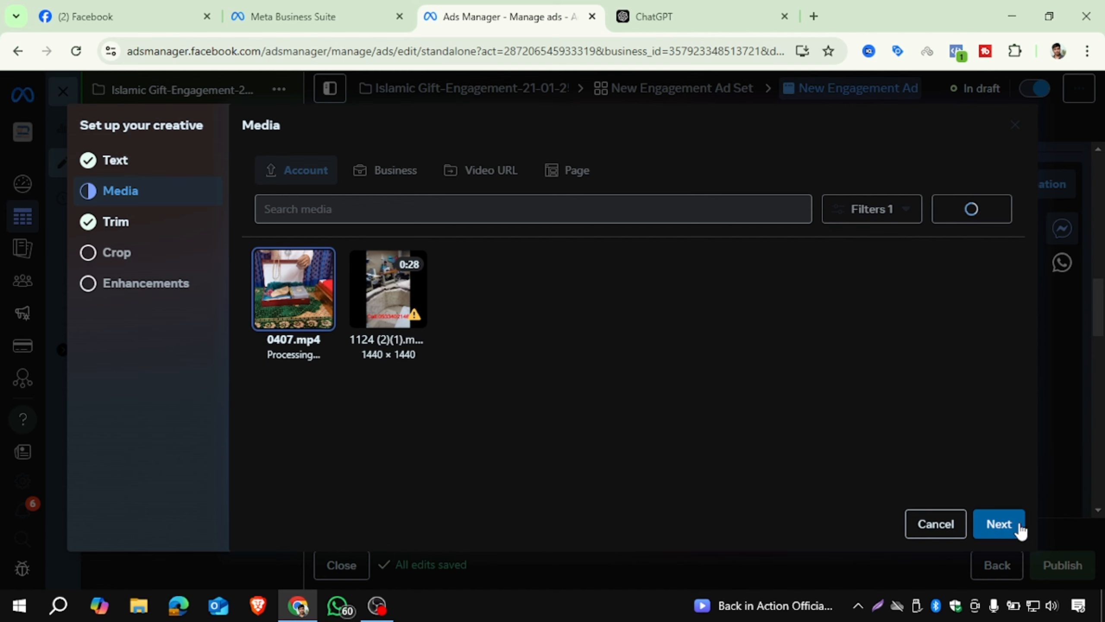
Step: Keep the video's full length, default placement crops and all Advantage+ optimizations, and finish the creative setup
{"action": "left_click", "coordinate": [1000, 525]}
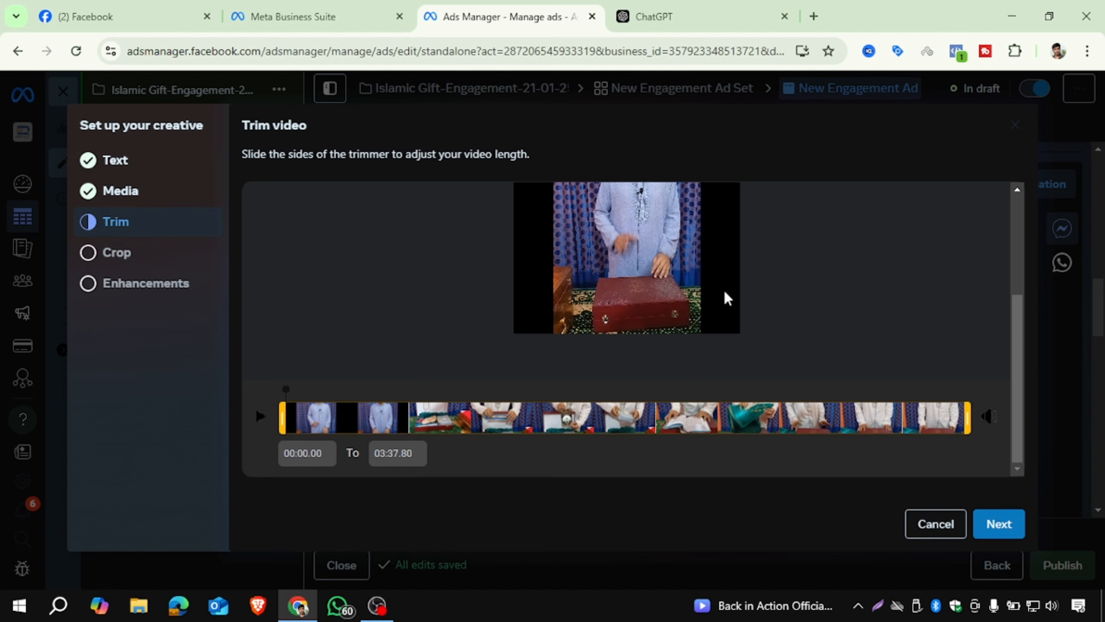
{"action": "scroll", "coordinate": [851, 348], "scroll_direction": "up", "scroll_amount": 3}
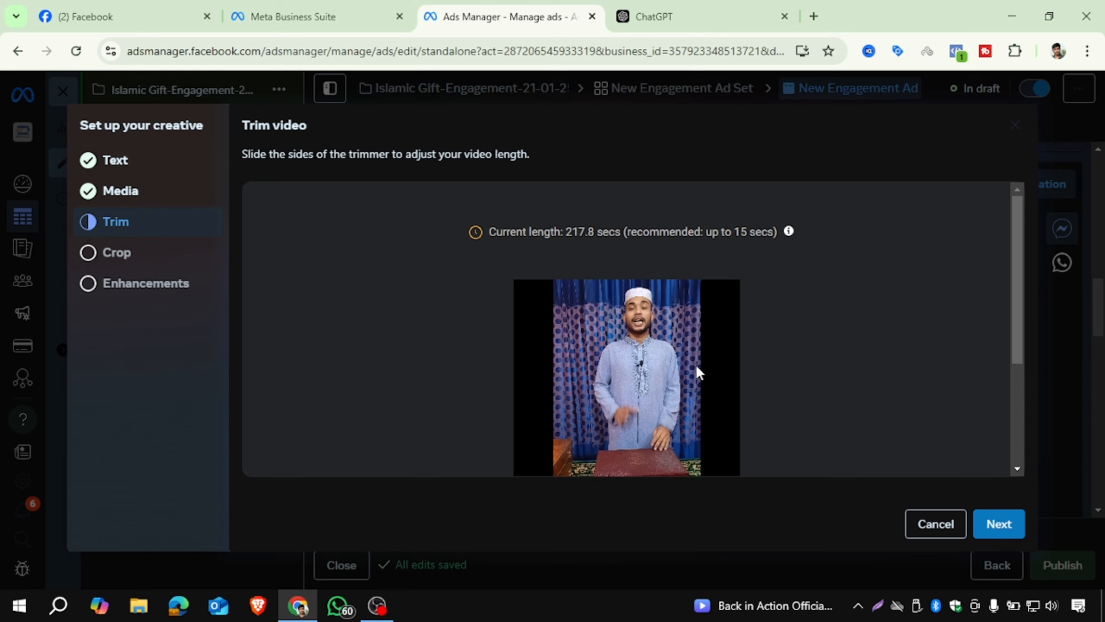
{"action": "scroll", "coordinate": [764, 331], "scroll_direction": "down", "scroll_amount": 3}
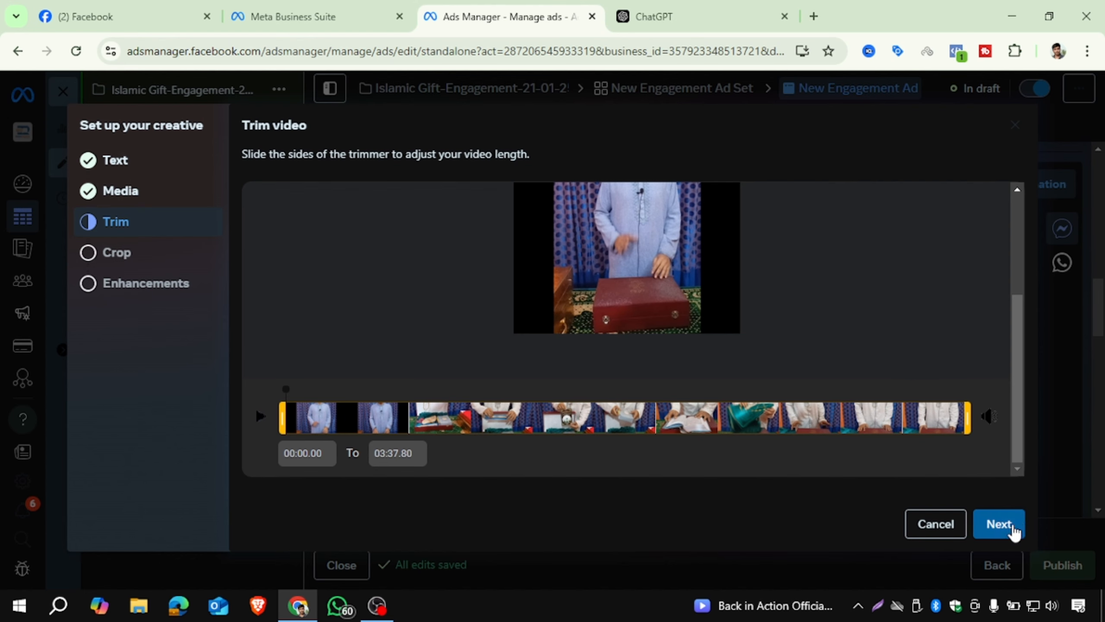
{"action": "left_click", "coordinate": [1007, 525]}
{"action": "scroll", "coordinate": [888, 338], "scroll_direction": "down", "scroll_amount": 4}
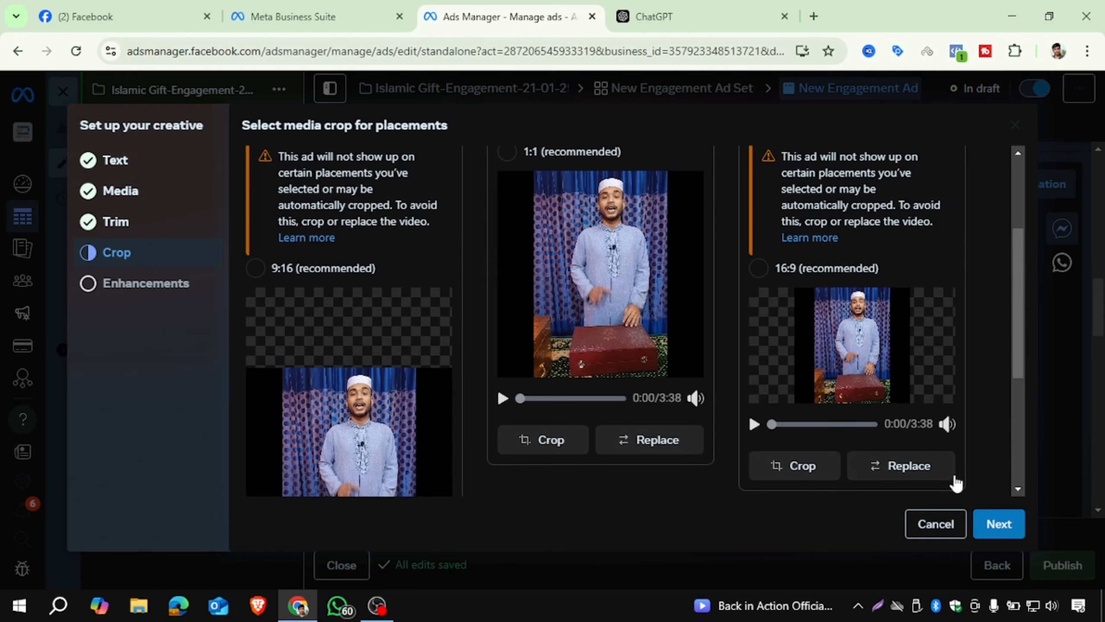
{"action": "left_click", "coordinate": [999, 525]}
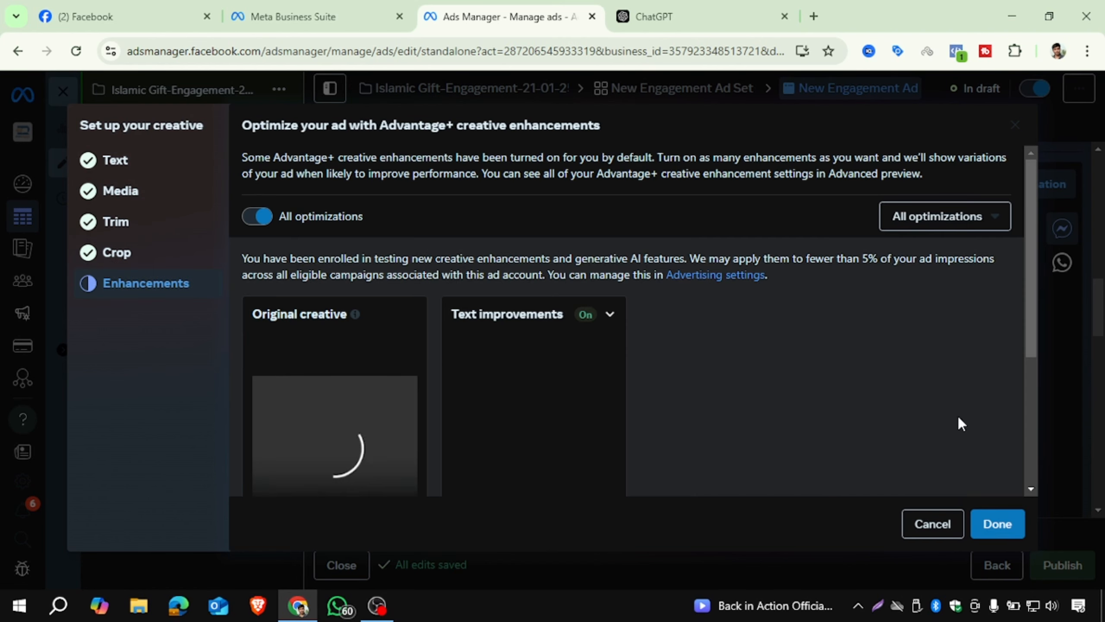
{"action": "left_click", "coordinate": [996, 524]}
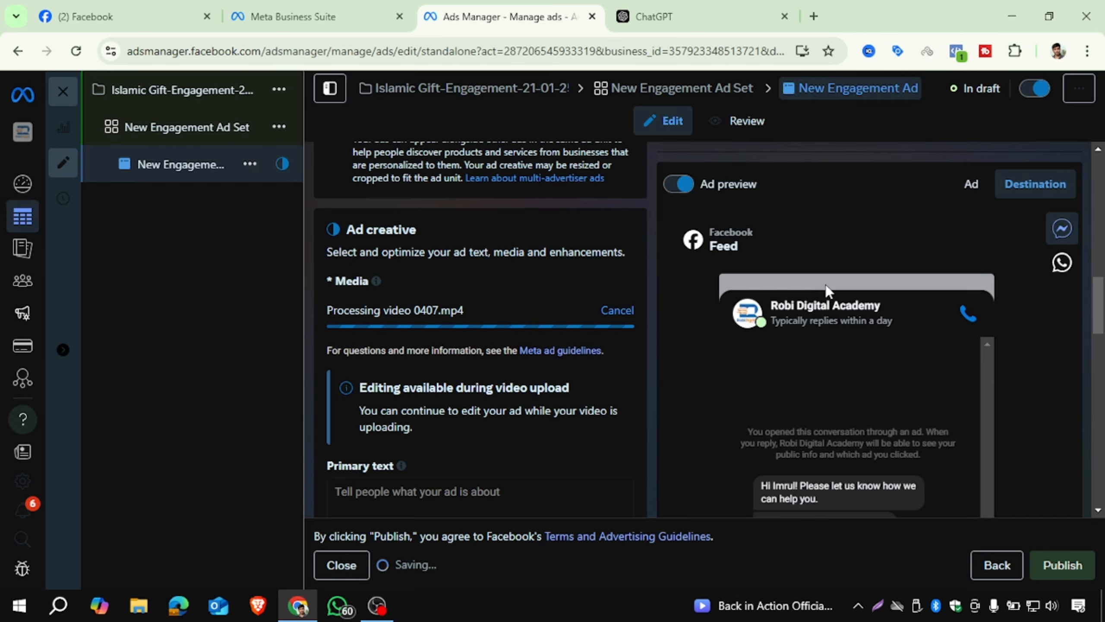
Step: Dismiss the upload notification, review the ad creative's media and switch the preview from the destination chat to the ad
{"action": "scroll", "coordinate": [507, 278], "scroll_direction": "up", "scroll_amount": 4}
{"action": "scroll", "coordinate": [508, 280], "scroll_direction": "down", "scroll_amount": 3}
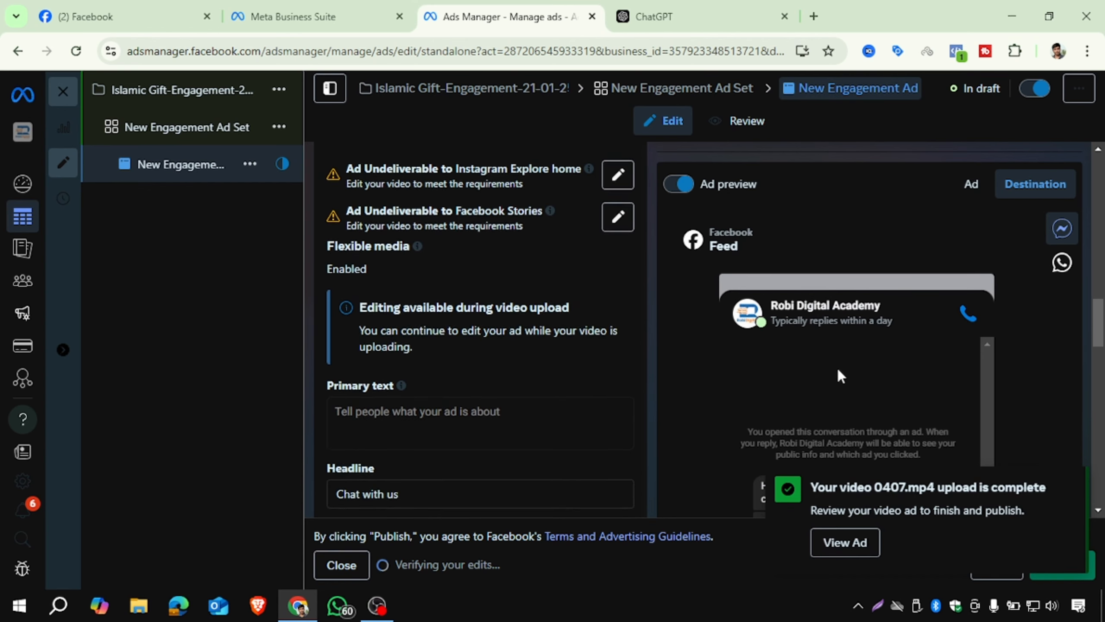
{"action": "left_click", "coordinate": [1068, 482]}
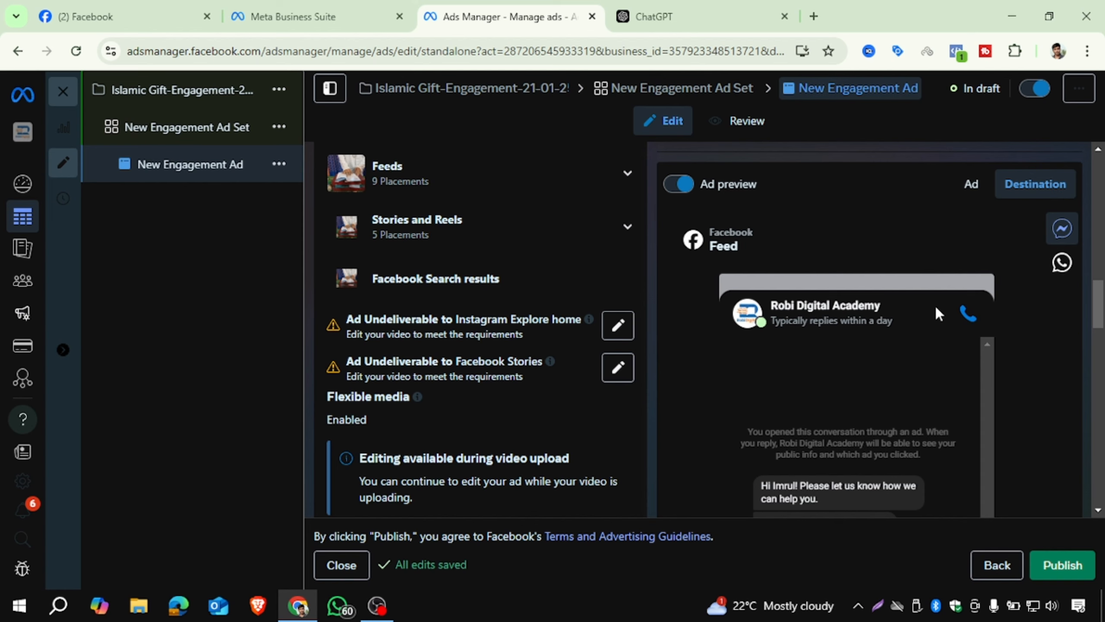
{"action": "scroll", "coordinate": [896, 432], "scroll_direction": "down", "scroll_amount": 3}
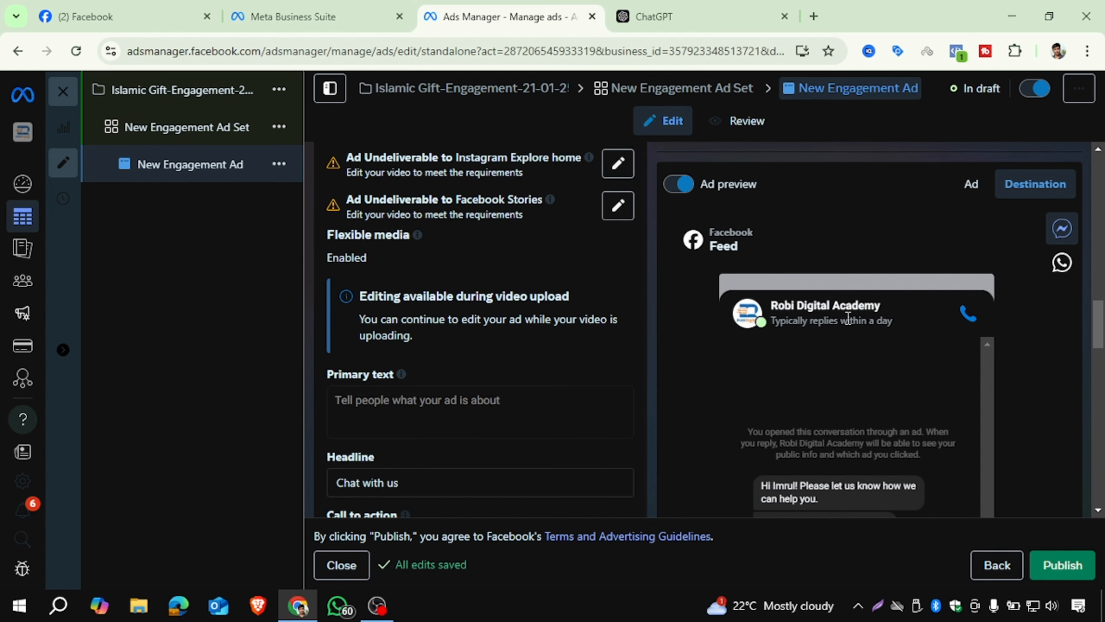
{"action": "scroll", "coordinate": [588, 282], "scroll_direction": "up", "scroll_amount": 6}
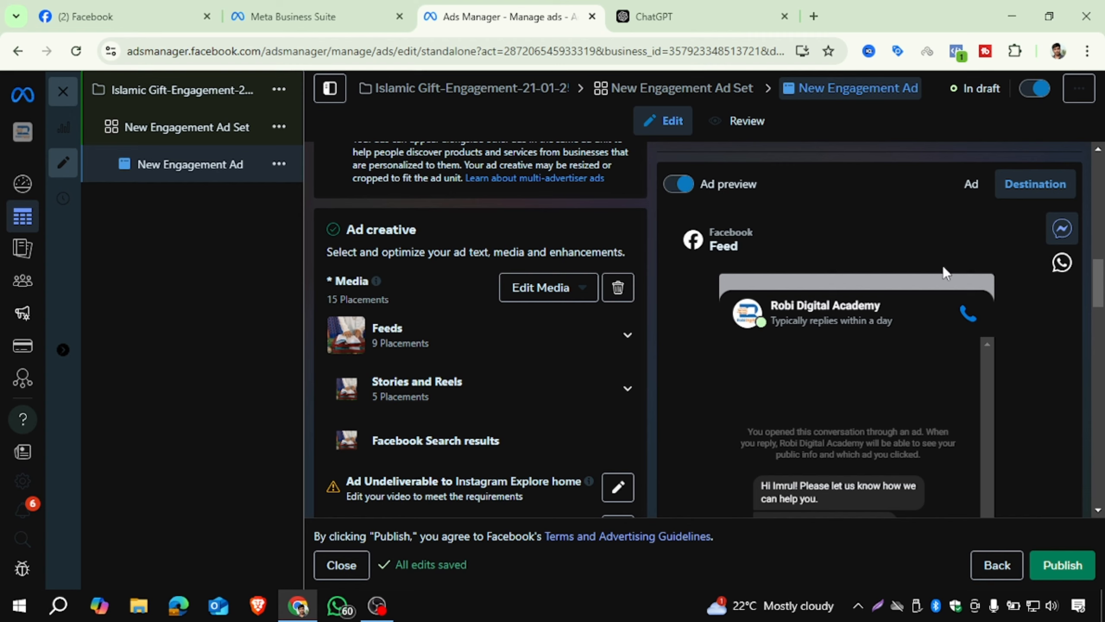
{"action": "left_click", "coordinate": [970, 185]}
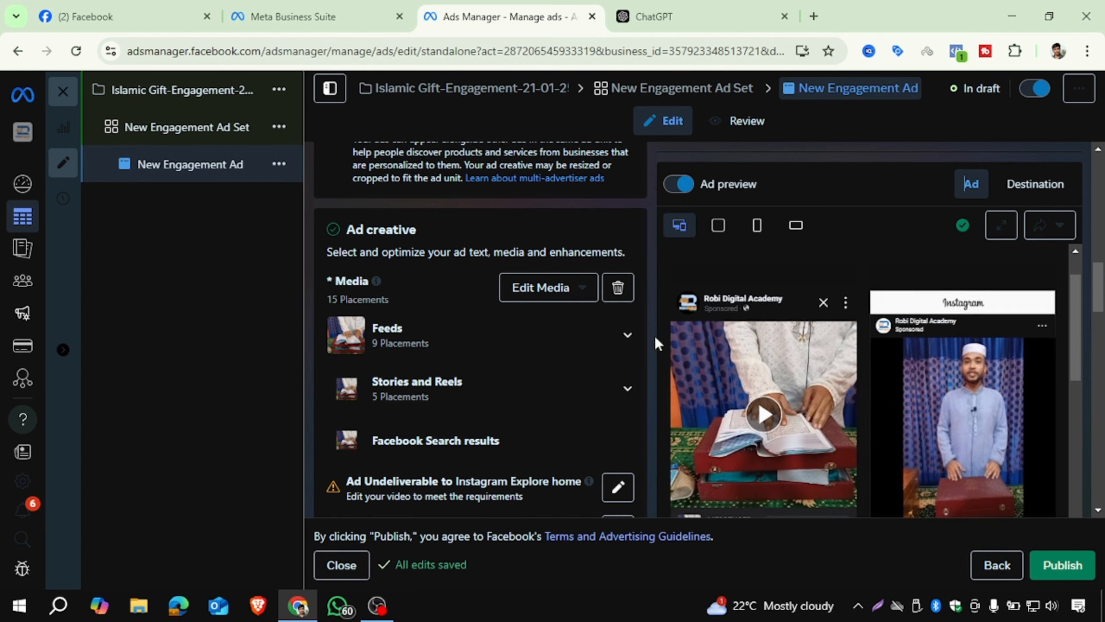
Step: Go to the ad's text settings and open the empty primary text for entry
{"action": "scroll", "coordinate": [582, 343], "scroll_direction": "down", "scroll_amount": 5}
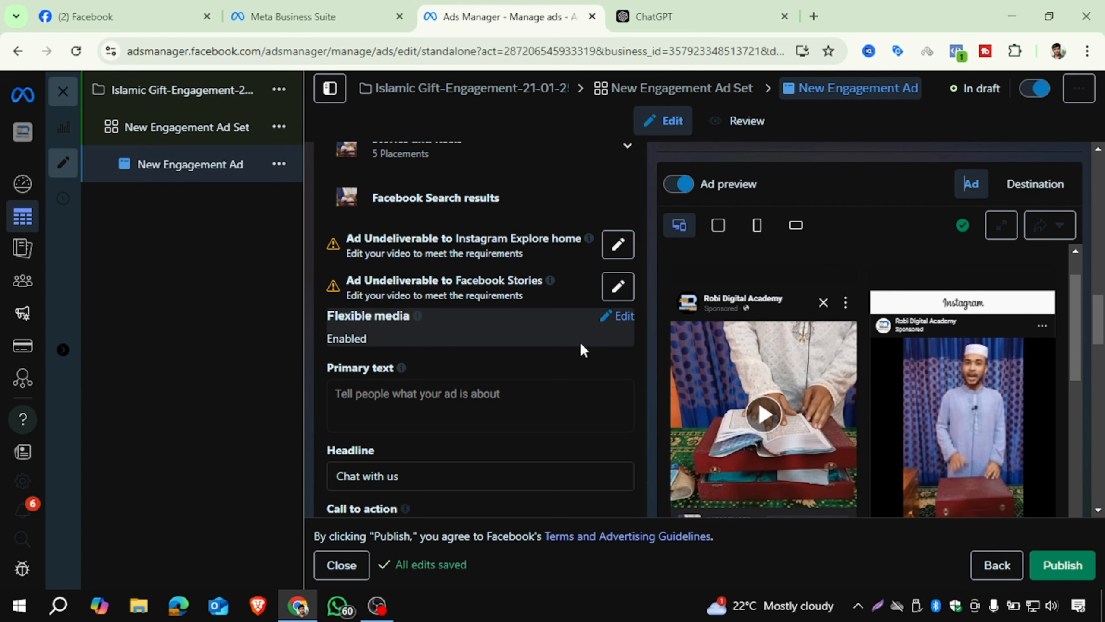
{"action": "scroll", "coordinate": [496, 353], "scroll_direction": "down", "scroll_amount": 2}
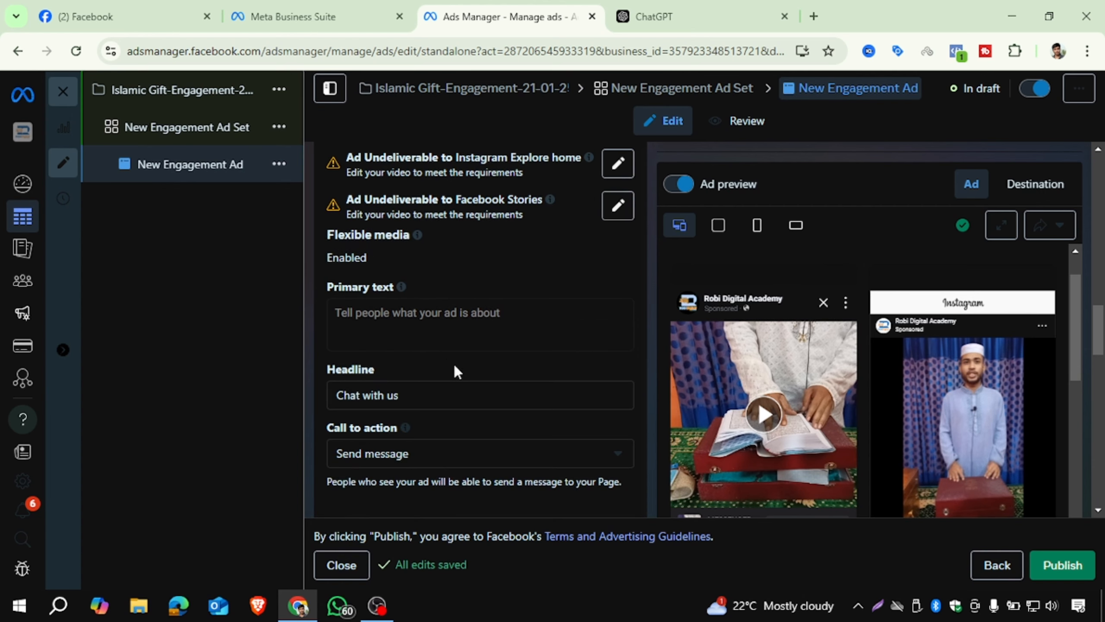
{"action": "left_click", "coordinate": [412, 315]}
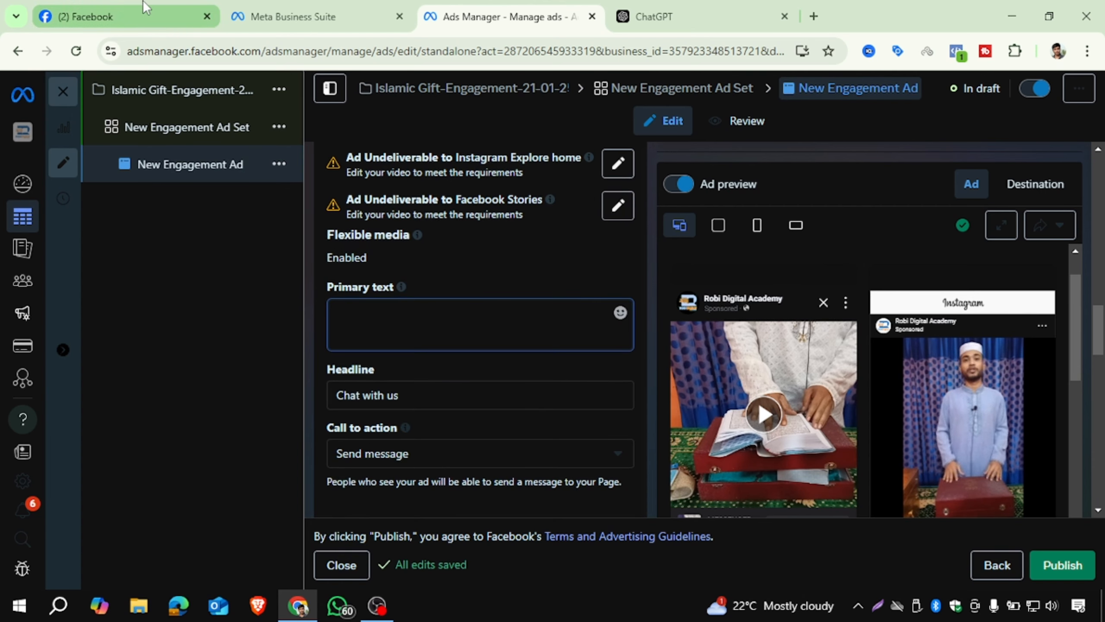
Step: Switch to Facebook and change the active profile from Robi Digital Academy to the Islamia BD page
{"action": "left_click", "coordinate": [109, 17]}
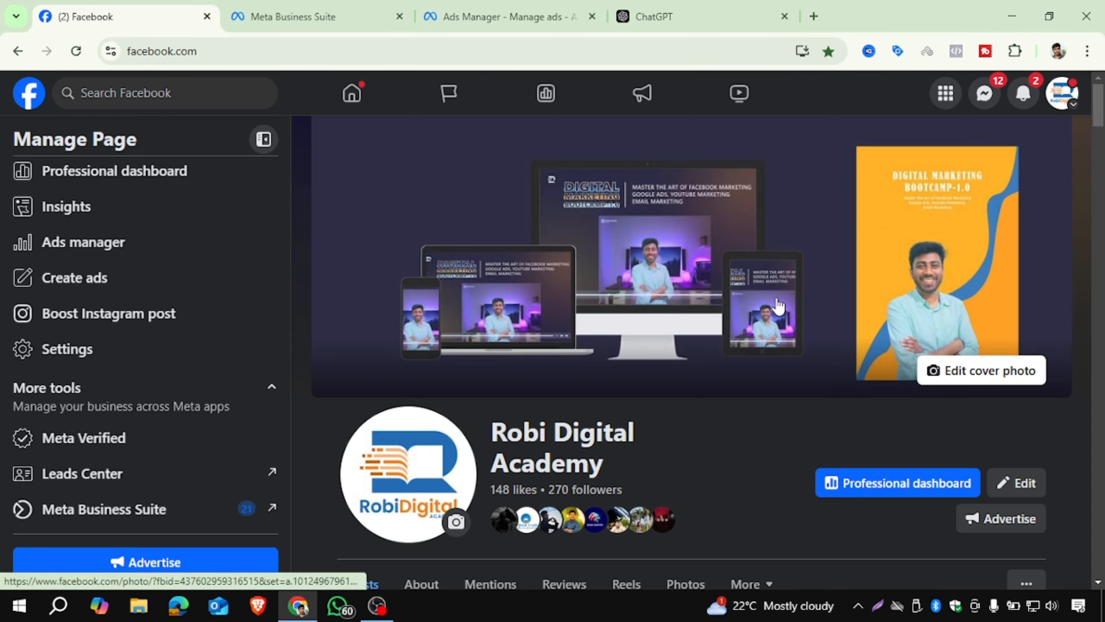
{"action": "left_click", "coordinate": [1055, 95]}
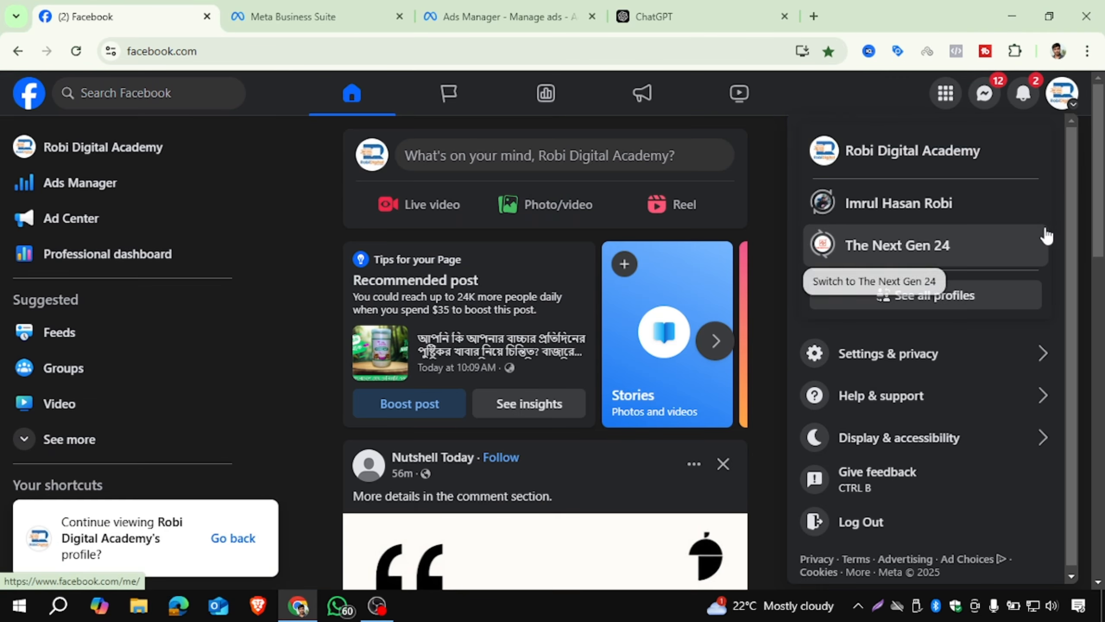
{"action": "left_click", "coordinate": [911, 303]}
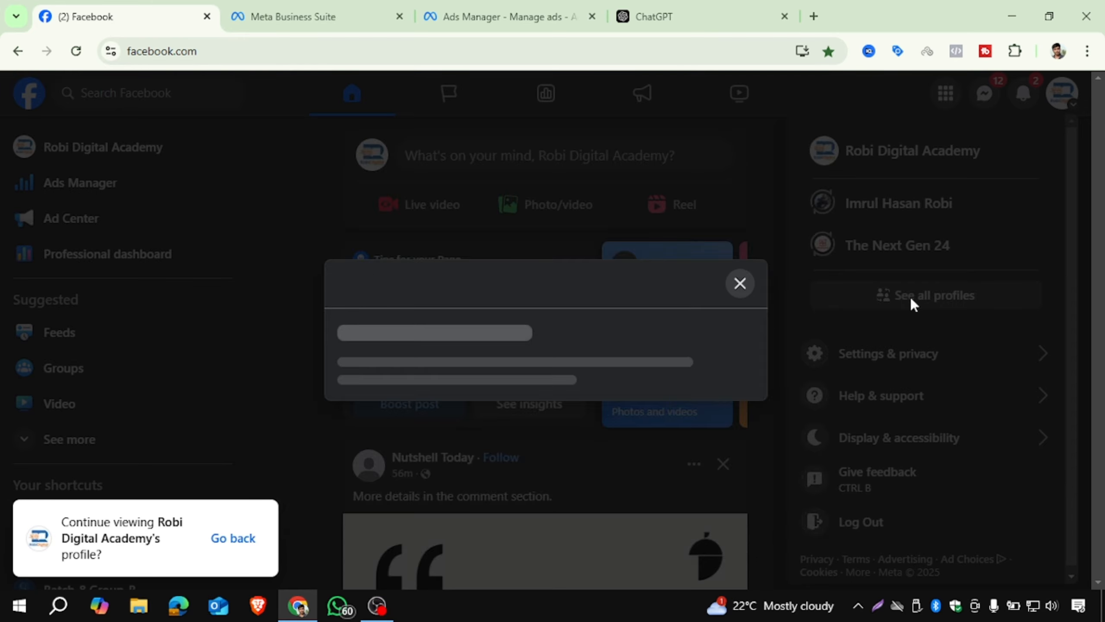
{"action": "scroll", "coordinate": [539, 335], "scroll_direction": "down", "scroll_amount": 5}
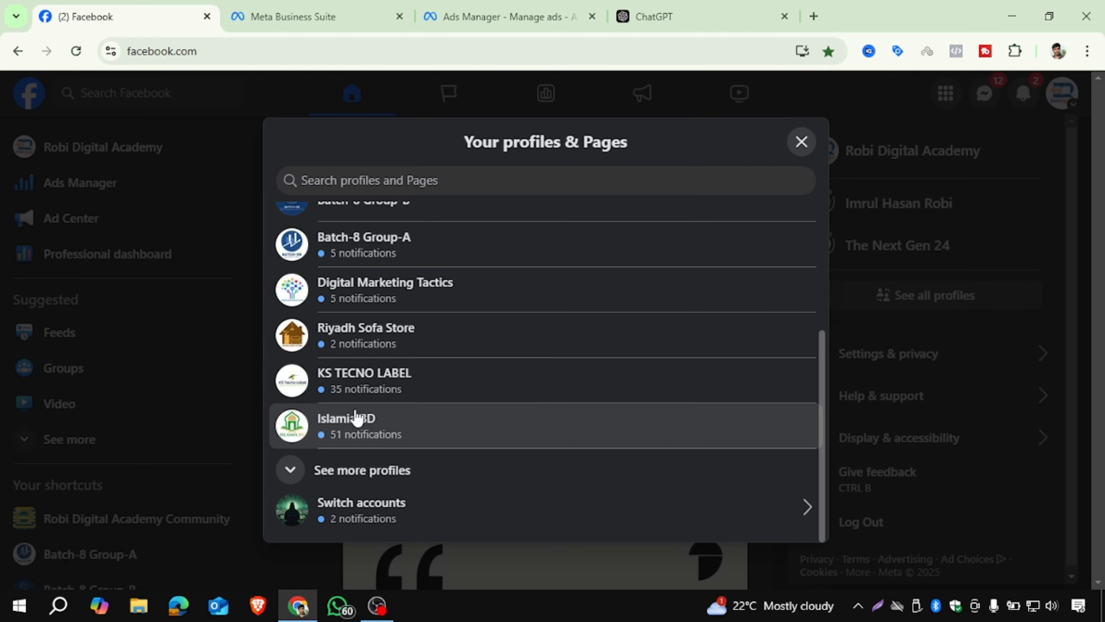
{"action": "left_click", "coordinate": [364, 433]}
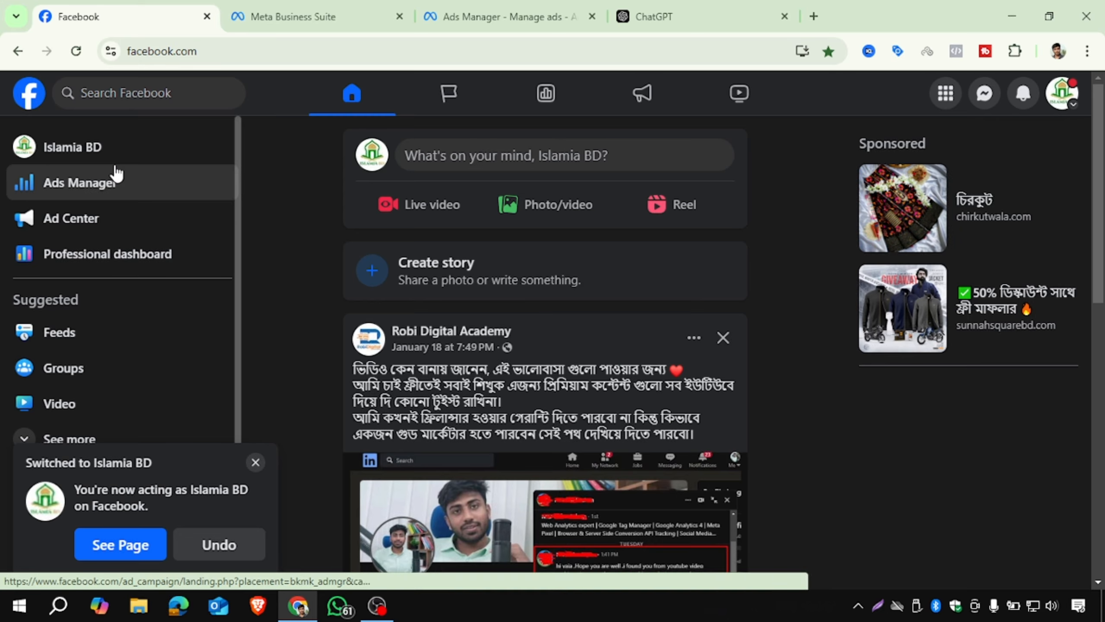
Step: Look through the existing posts on the Islamia BD page for text usable in the ad
{"action": "scroll", "coordinate": [732, 375], "scroll_direction": "down", "scroll_amount": 15}
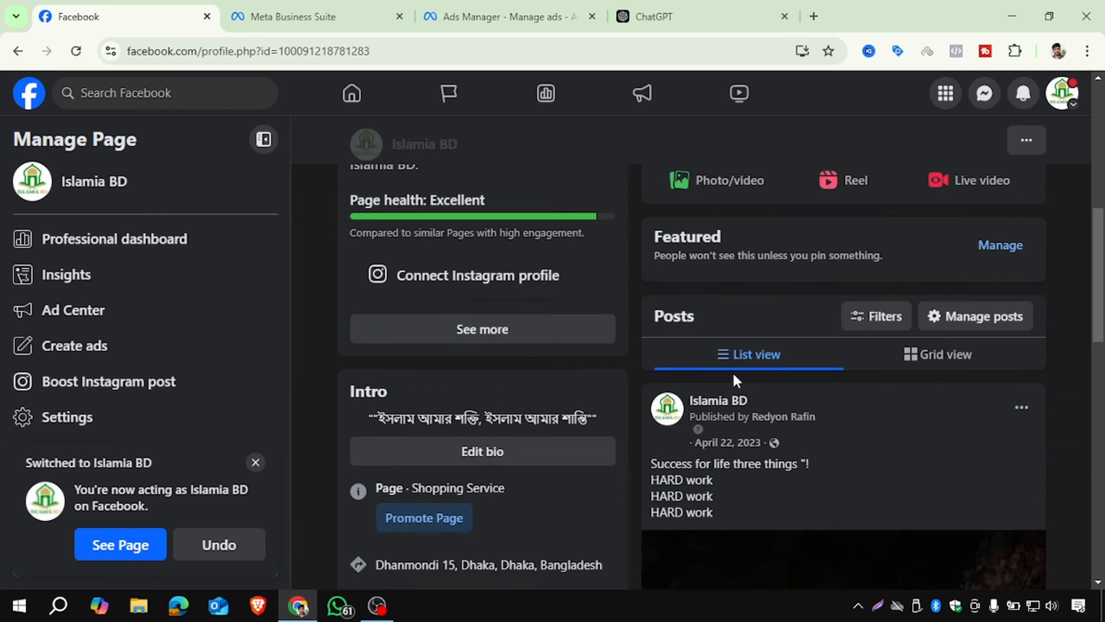
{"action": "scroll", "coordinate": [953, 383], "scroll_direction": "down", "scroll_amount": 15}
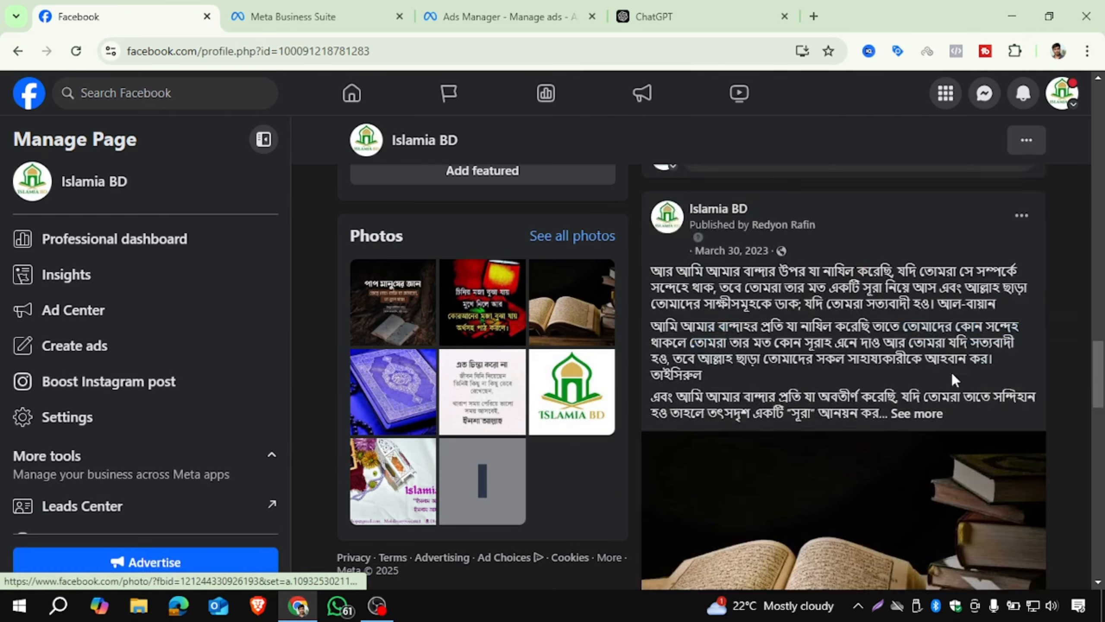
{"action": "scroll", "coordinate": [952, 373], "scroll_direction": "down", "scroll_amount": 10}
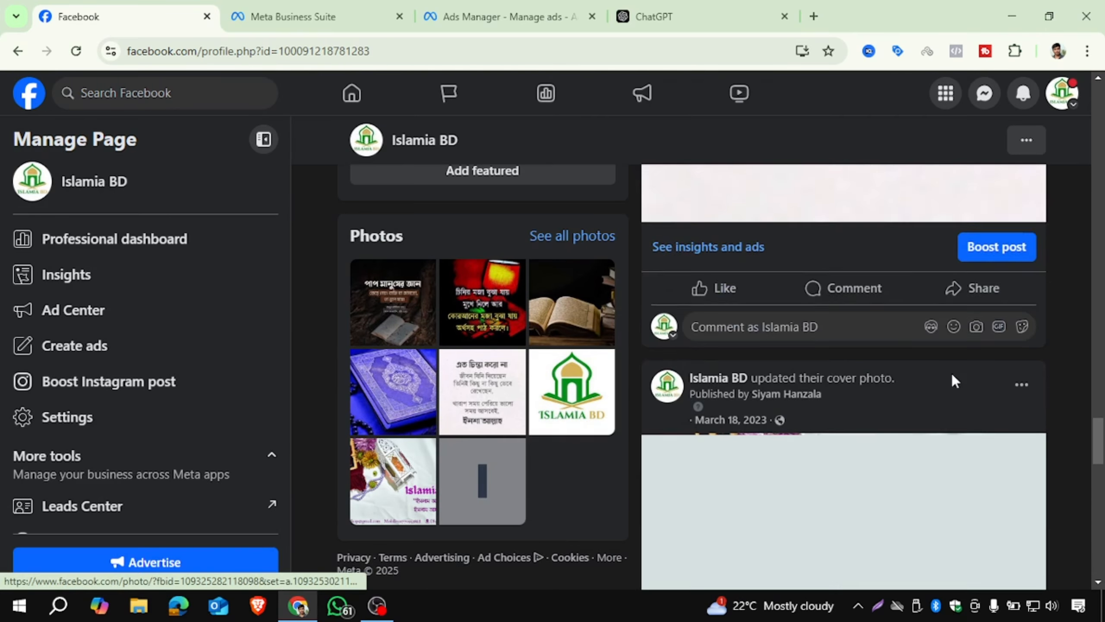
{"action": "scroll", "coordinate": [953, 381], "scroll_direction": "down", "scroll_amount": 7}
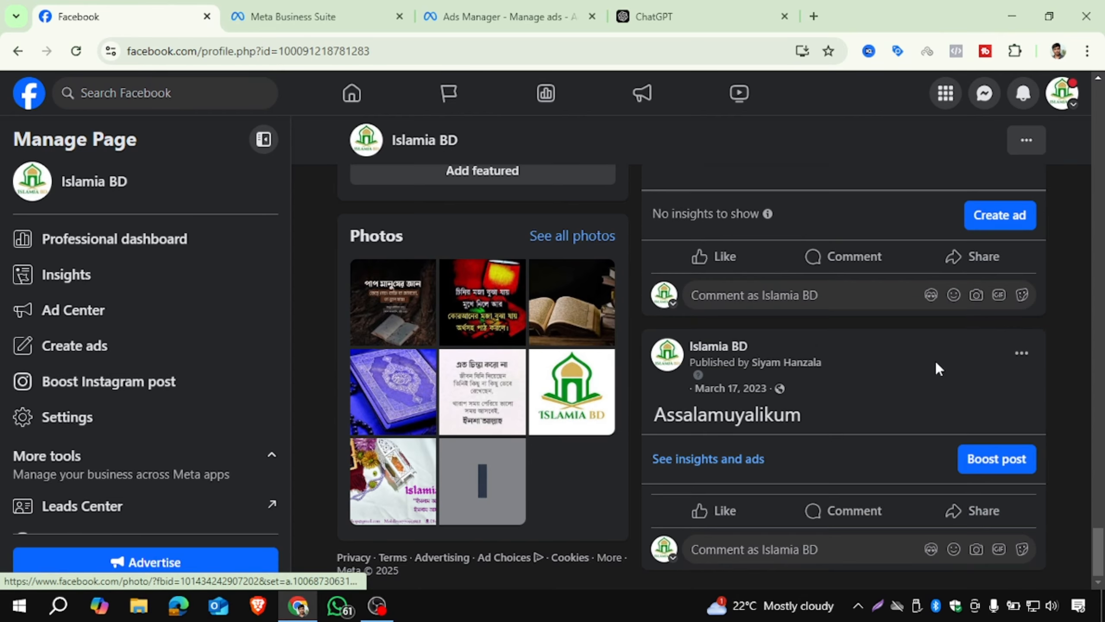
{"action": "scroll", "coordinate": [936, 366], "scroll_direction": "up", "scroll_amount": 6}
{"action": "scroll", "coordinate": [936, 370], "scroll_direction": "down", "scroll_amount": 5}
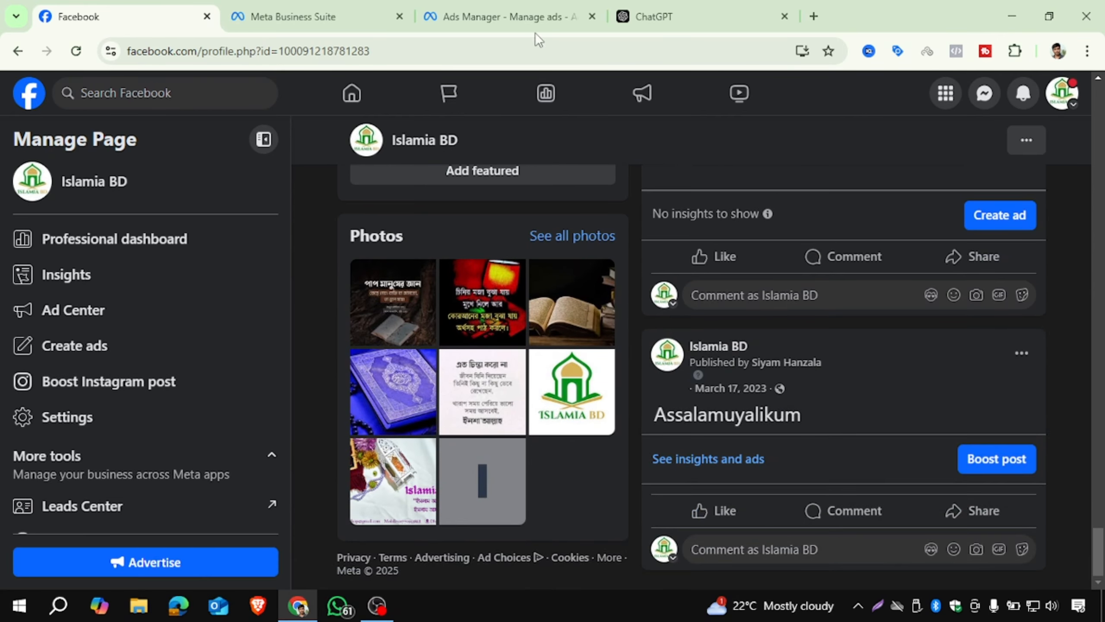
Step: Switch to ChatGPT and send the prompt "write a ad copy for my islamic gift item product in bangla"
{"action": "left_click", "coordinate": [716, 13]}
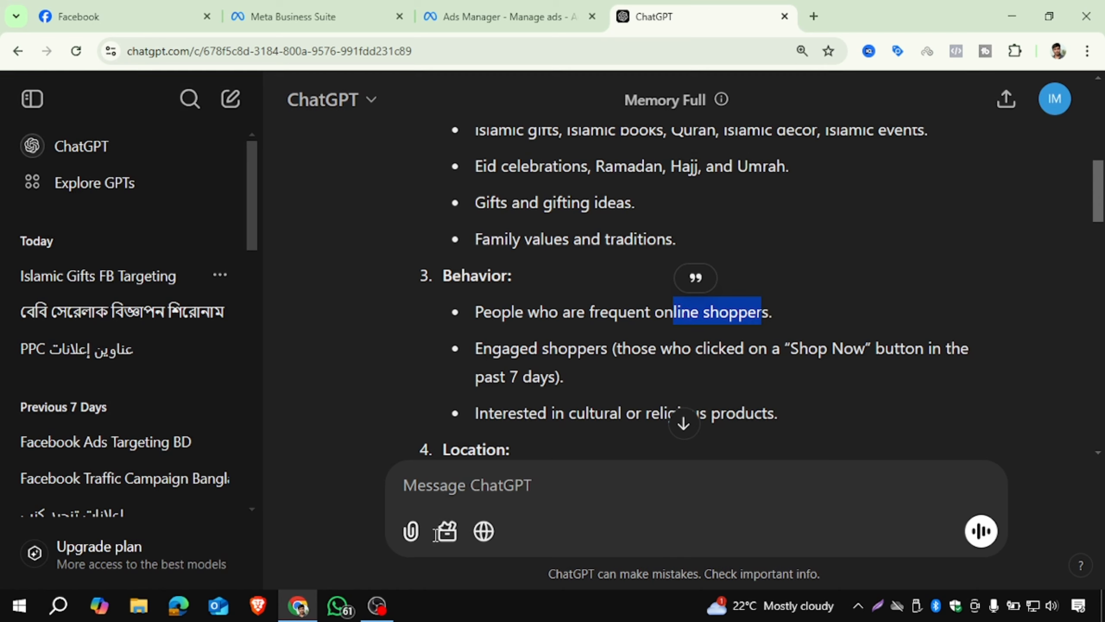
{"action": "left_click", "coordinate": [445, 483]}
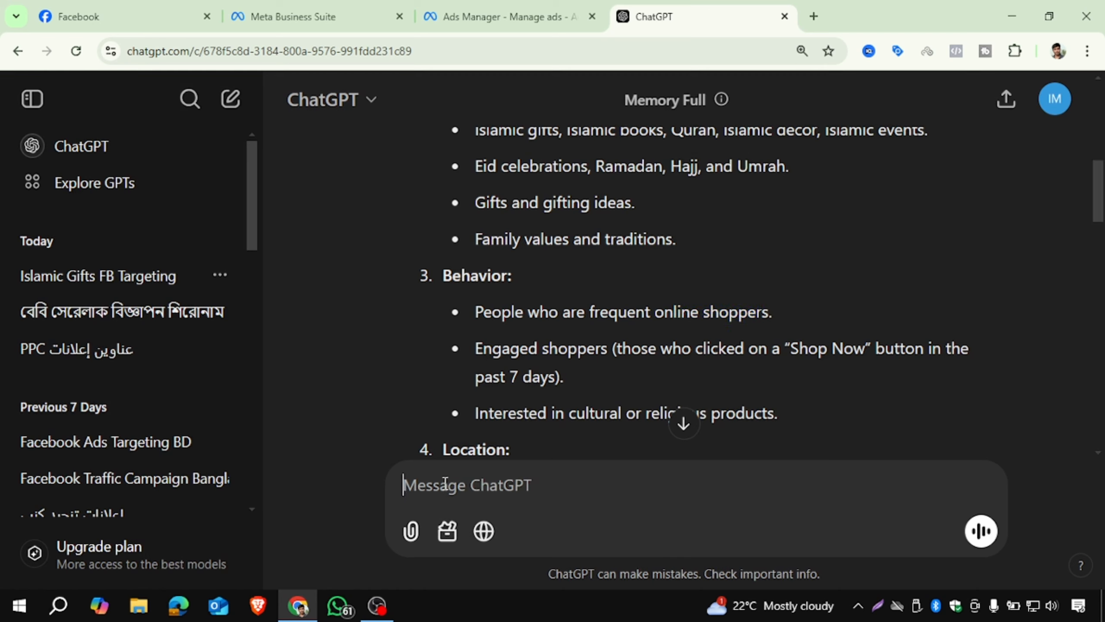
{"action": "type", "text": "writre"}
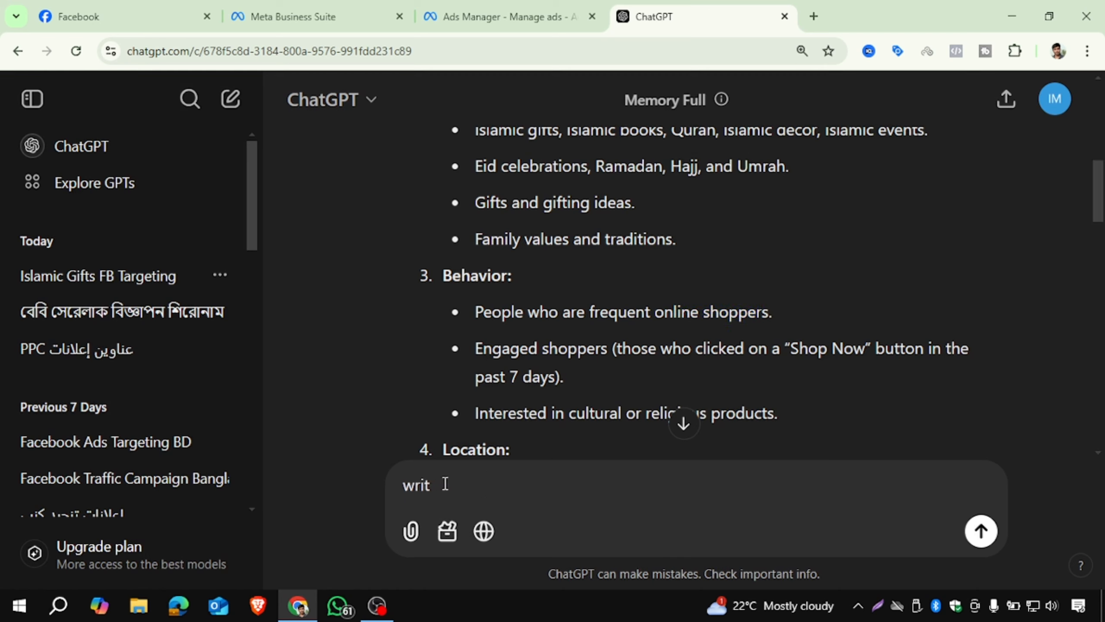
{"action": "key", "text": "BackSpace"}
{"action": "type", "text": "e a ad cpopy for my is"}
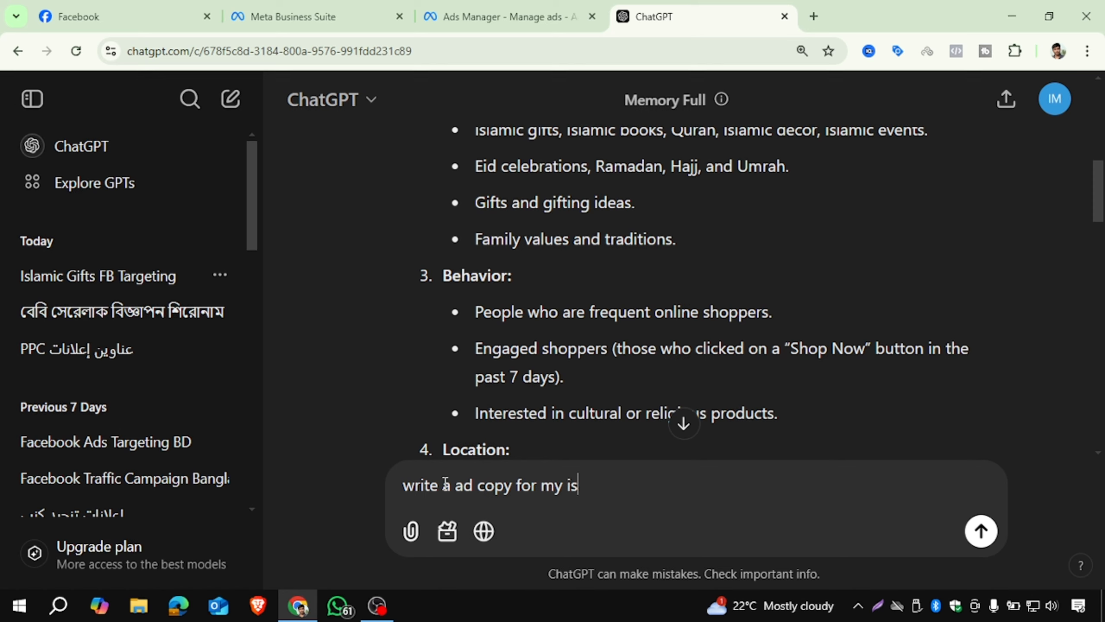
{"action": "type", "text": "lamic gift ite"}
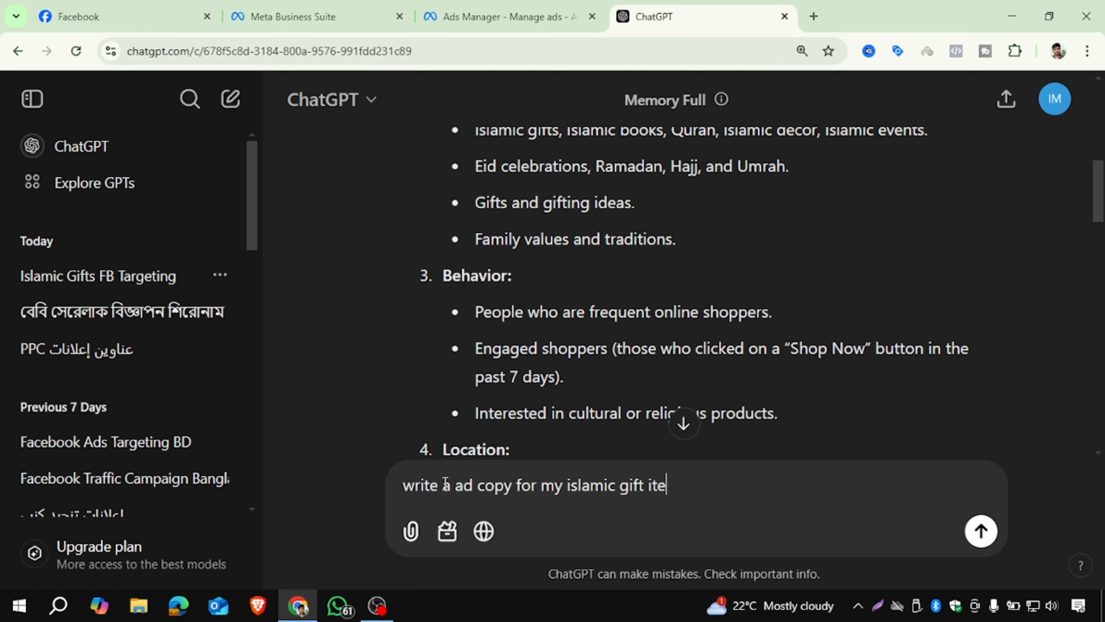
{"action": "type", "text": "m product"}
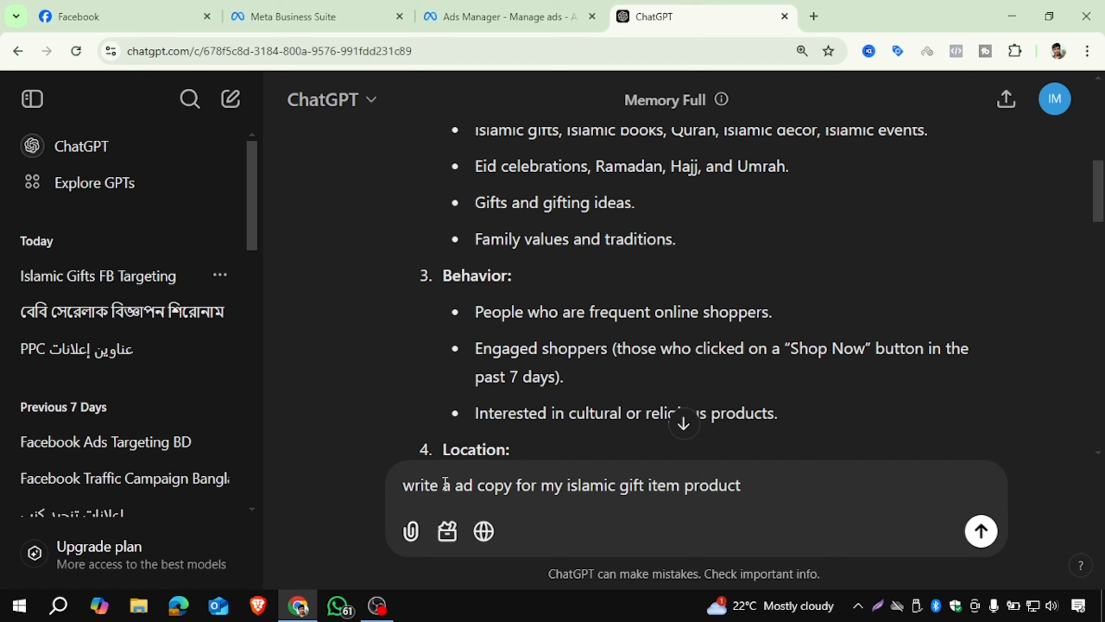
{"action": "type", "text": " in bangla"}
{"action": "key", "text": "Return"}
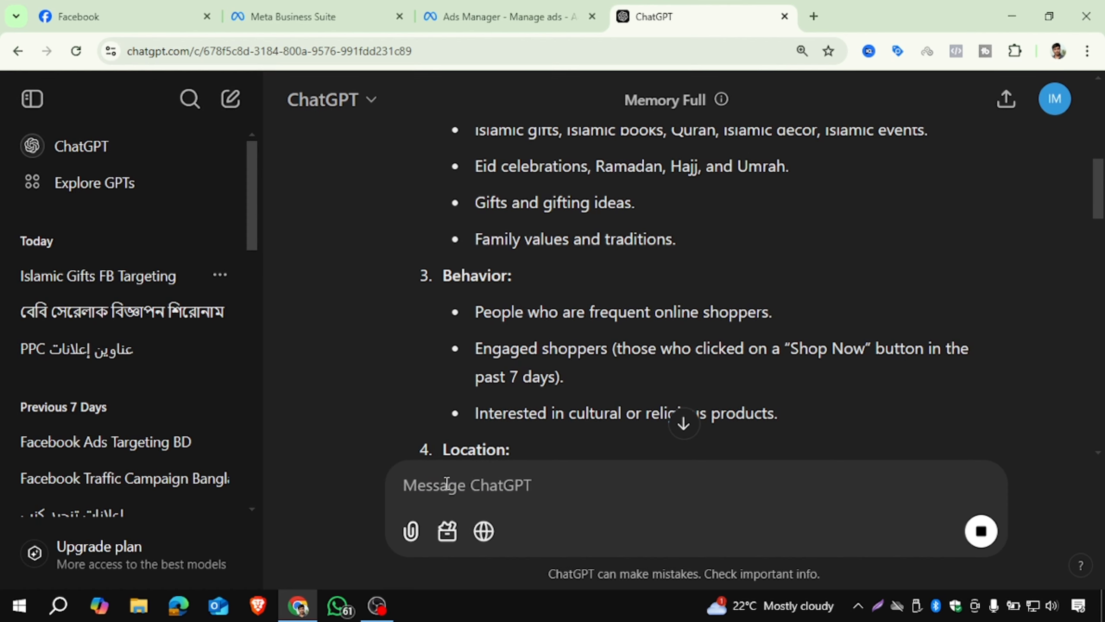
Step: Read through the generated Bangla ad copy, including its headline, description, call to action and creative ideas
{"action": "scroll", "coordinate": [567, 380], "scroll_direction": "down", "scroll_amount": 18}
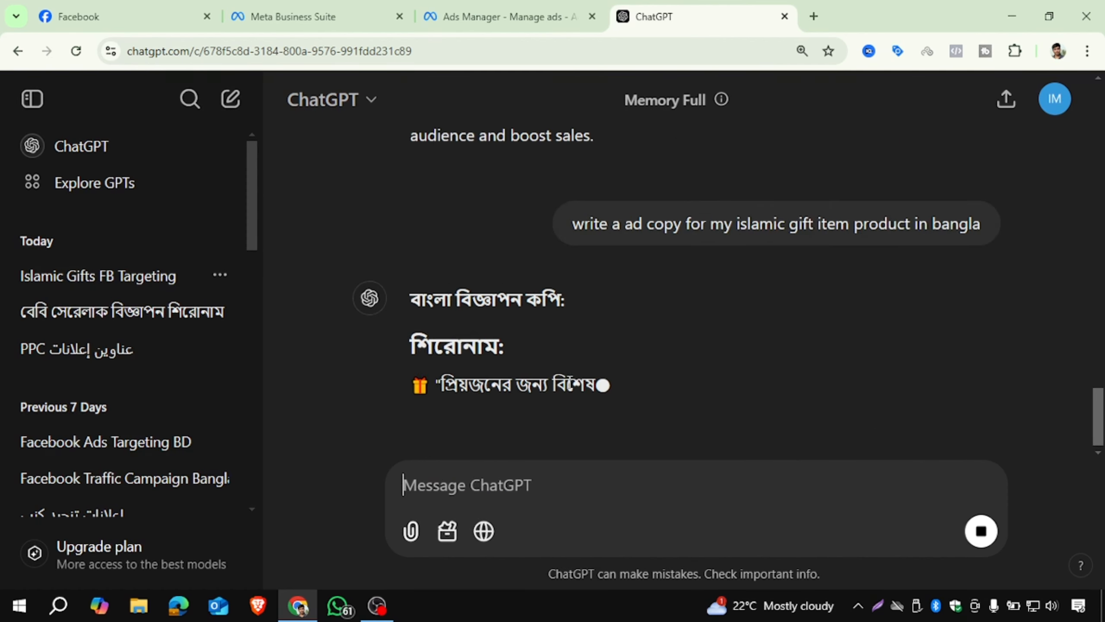
{"action": "scroll", "coordinate": [383, 351], "scroll_direction": "down", "scroll_amount": 2}
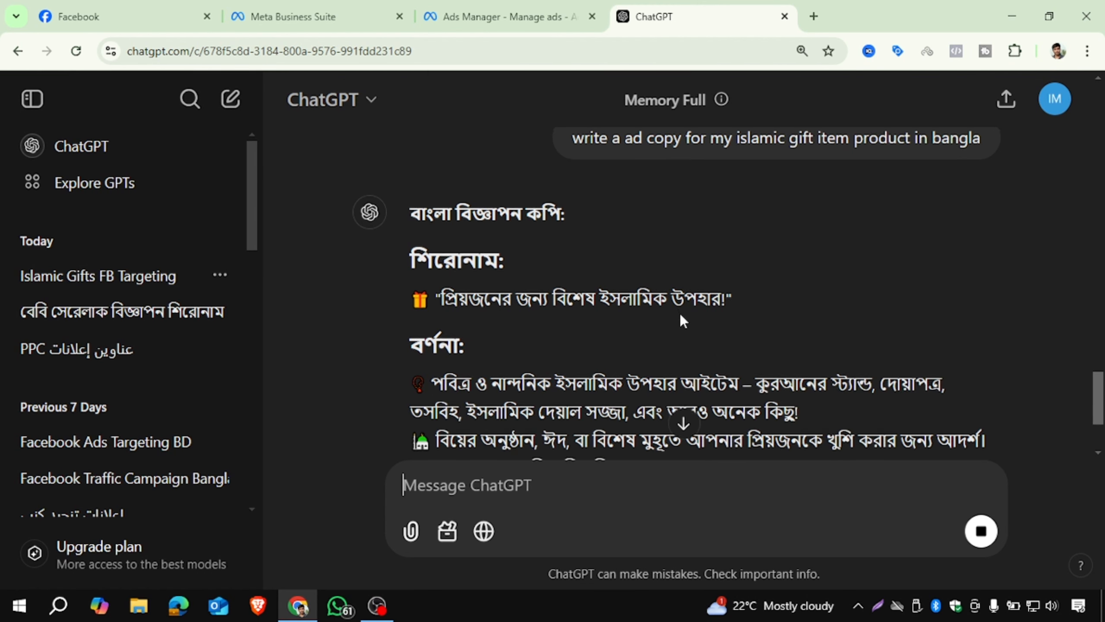
{"action": "scroll", "coordinate": [681, 312], "scroll_direction": "down", "scroll_amount": 3}
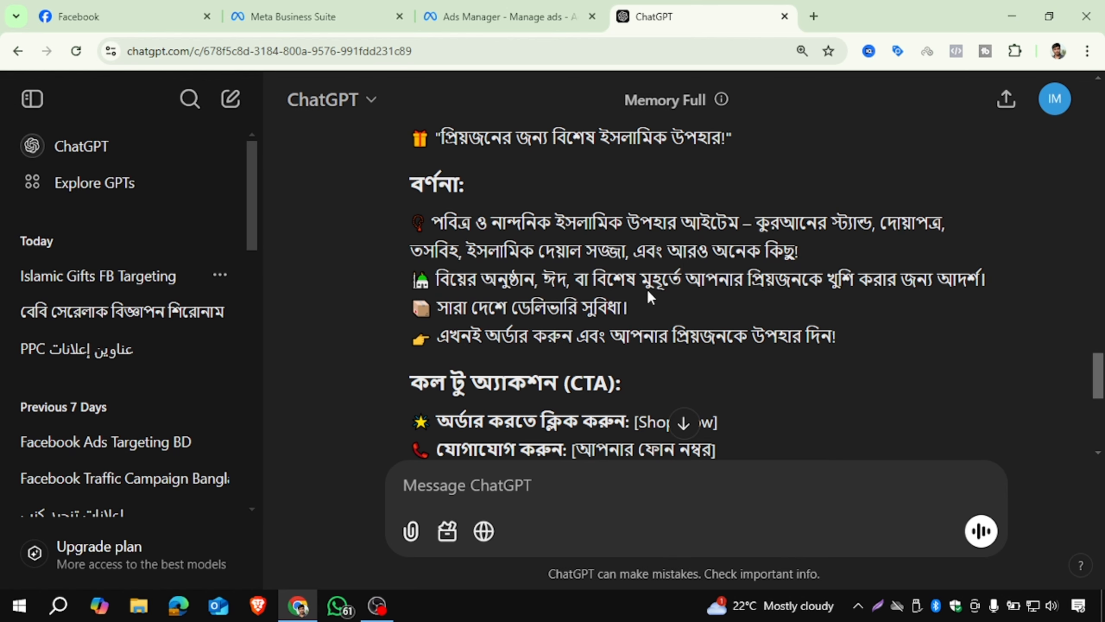
{"action": "scroll", "coordinate": [553, 278], "scroll_direction": "down", "scroll_amount": 5}
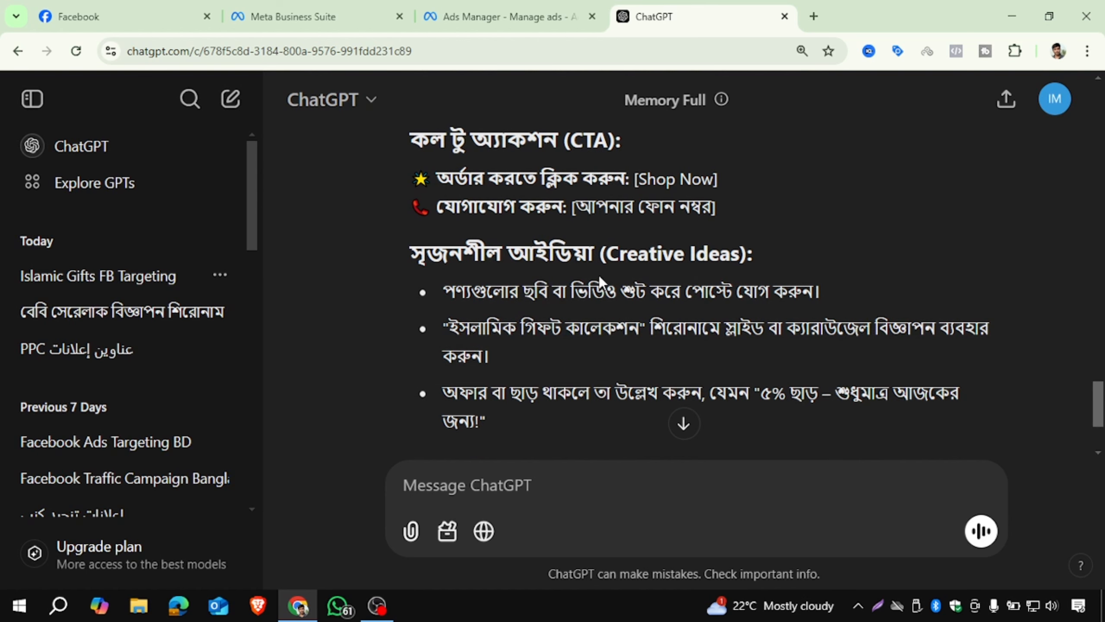
{"action": "scroll", "coordinate": [553, 288], "scroll_direction": "down", "scroll_amount": 2}
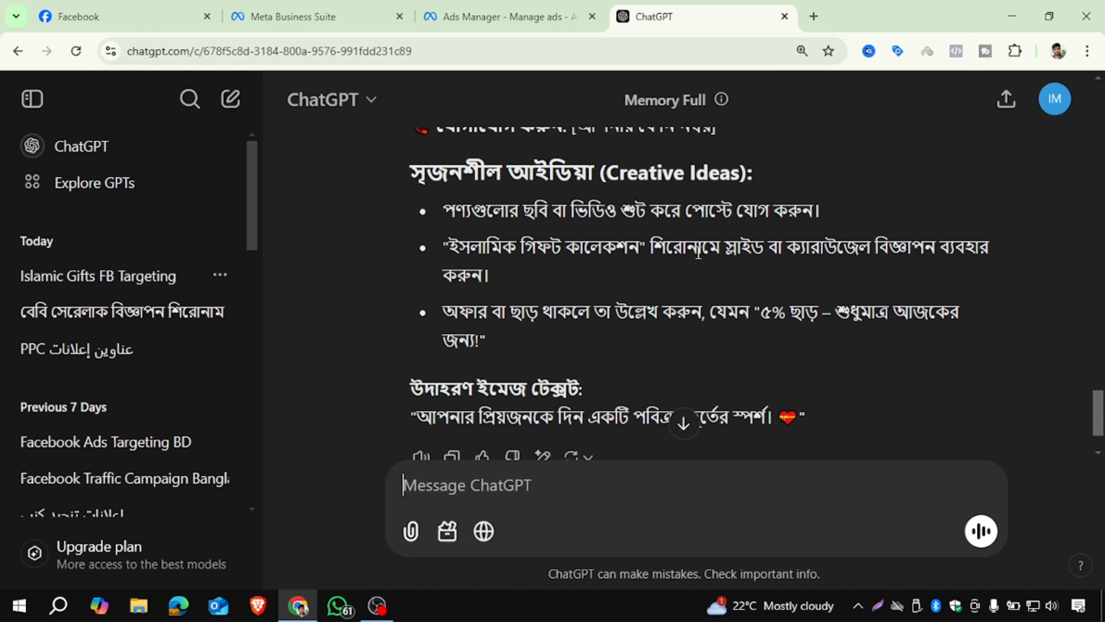
{"action": "scroll", "coordinate": [696, 253], "scroll_direction": "down", "scroll_amount": 2}
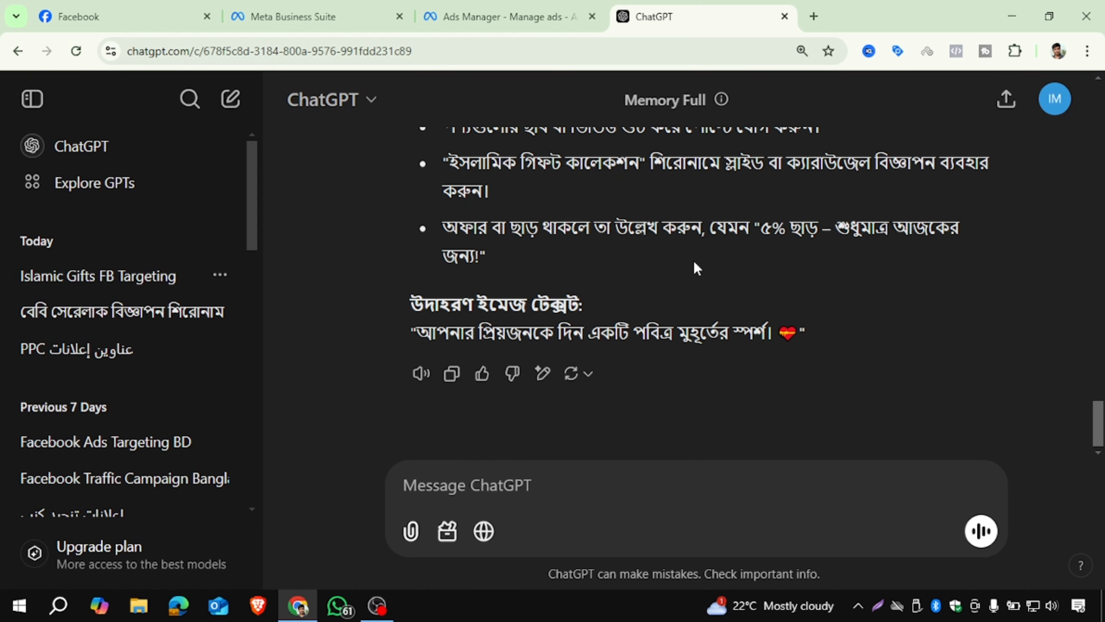
{"action": "scroll", "coordinate": [700, 256], "scroll_direction": "up", "scroll_amount": 15}
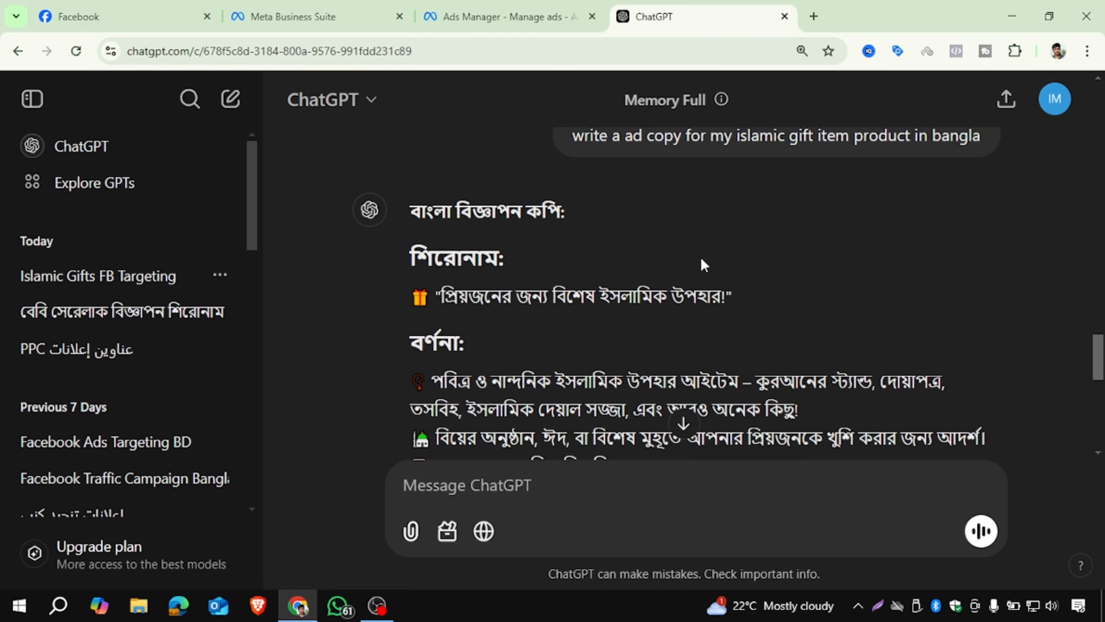
{"action": "scroll", "coordinate": [702, 257], "scroll_direction": "down", "scroll_amount": 4}
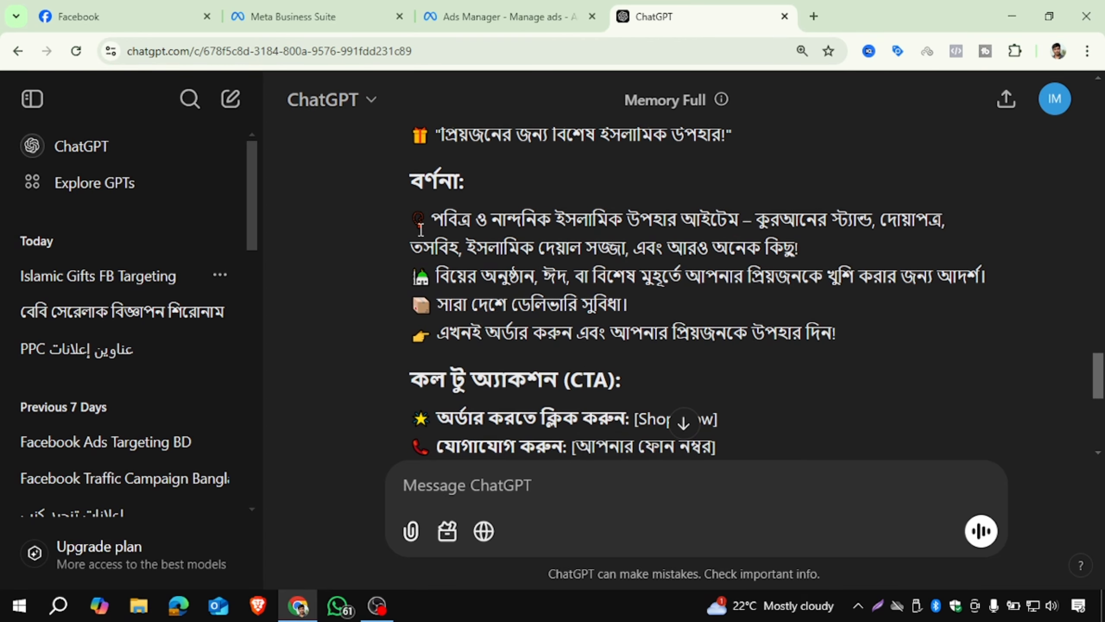
Step: Copy the full description under বর্ণনা from ChatGPT and paste it as the ad's primary text in Ads Manager
{"action": "left_click_drag", "start_coordinate": [409, 207], "coordinate": [893, 338]}
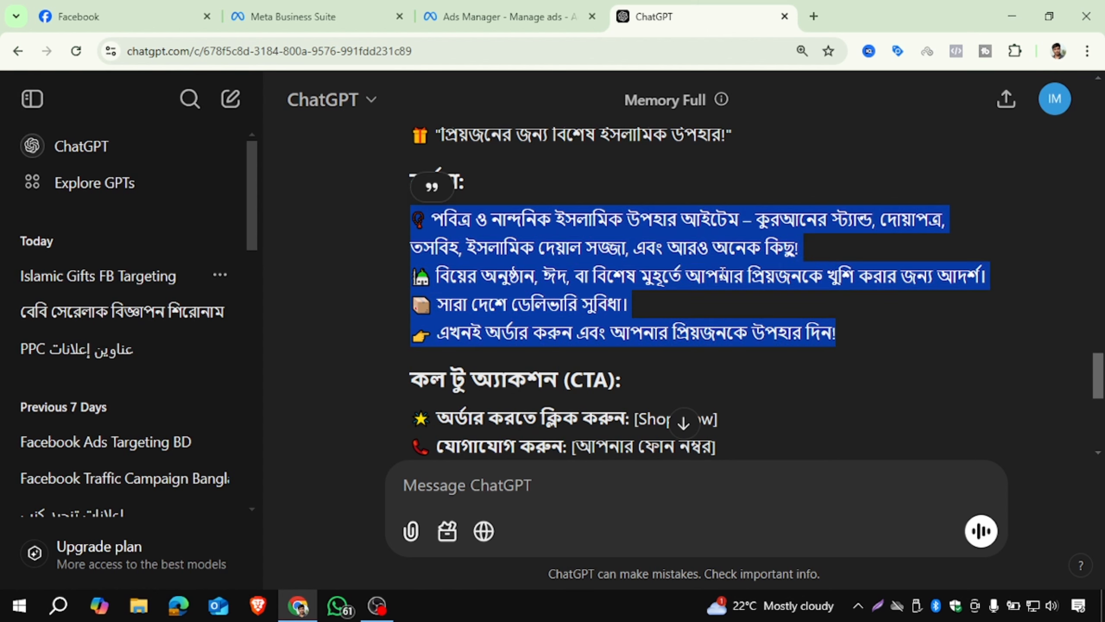
{"action": "right_click", "coordinate": [718, 258]}
{"action": "left_click", "coordinate": [743, 279]}
{"action": "left_click", "coordinate": [500, 16]}
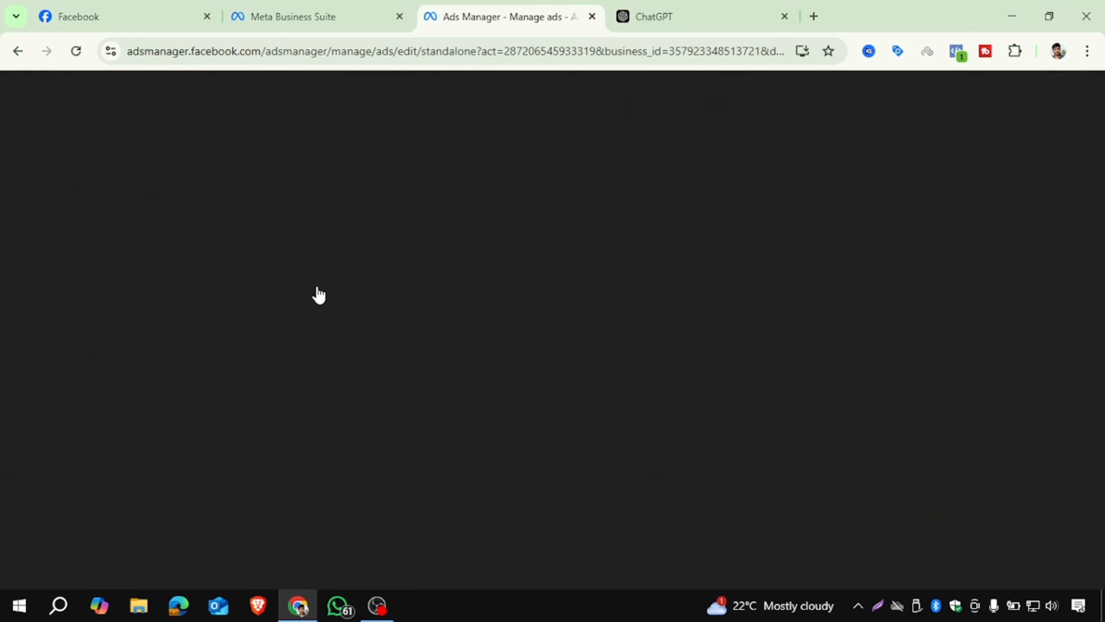
{"action": "left_click", "coordinate": [390, 315]}
{"action": "right_click", "coordinate": [390, 314]}
{"action": "left_click", "coordinate": [431, 404]}
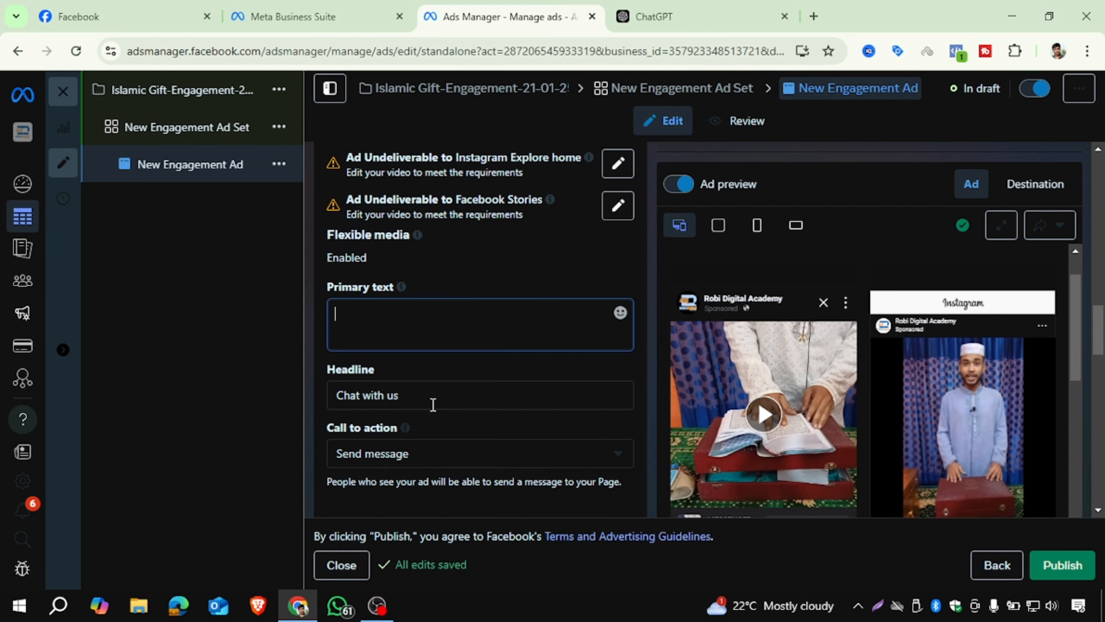
Step: Copy the headline under শিরোনাম from ChatGPT and insert it as a new first line in the ad's primary text
{"action": "left_click", "coordinate": [760, 2]}
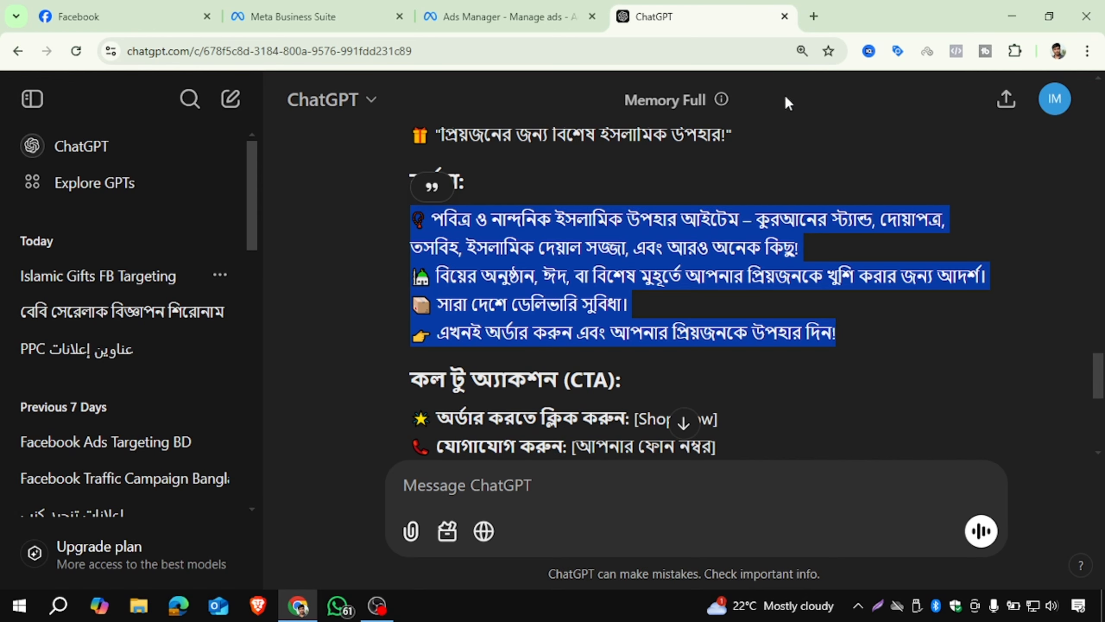
{"action": "scroll", "coordinate": [578, 215], "scroll_direction": "up", "scroll_amount": 3}
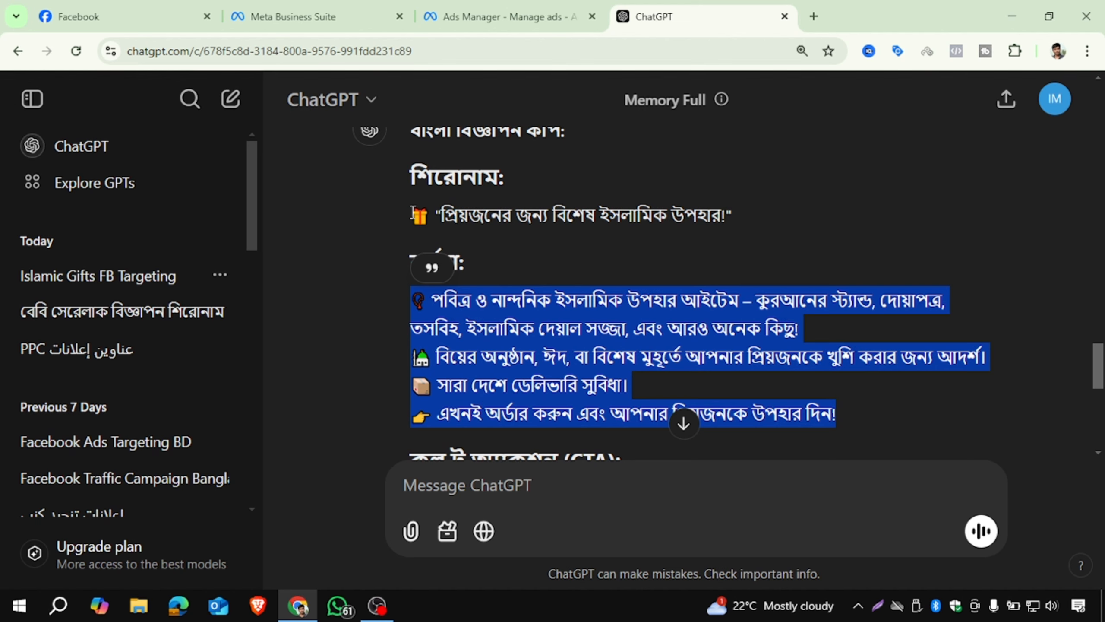
{"action": "left_click_drag", "start_coordinate": [412, 214], "coordinate": [735, 221]}
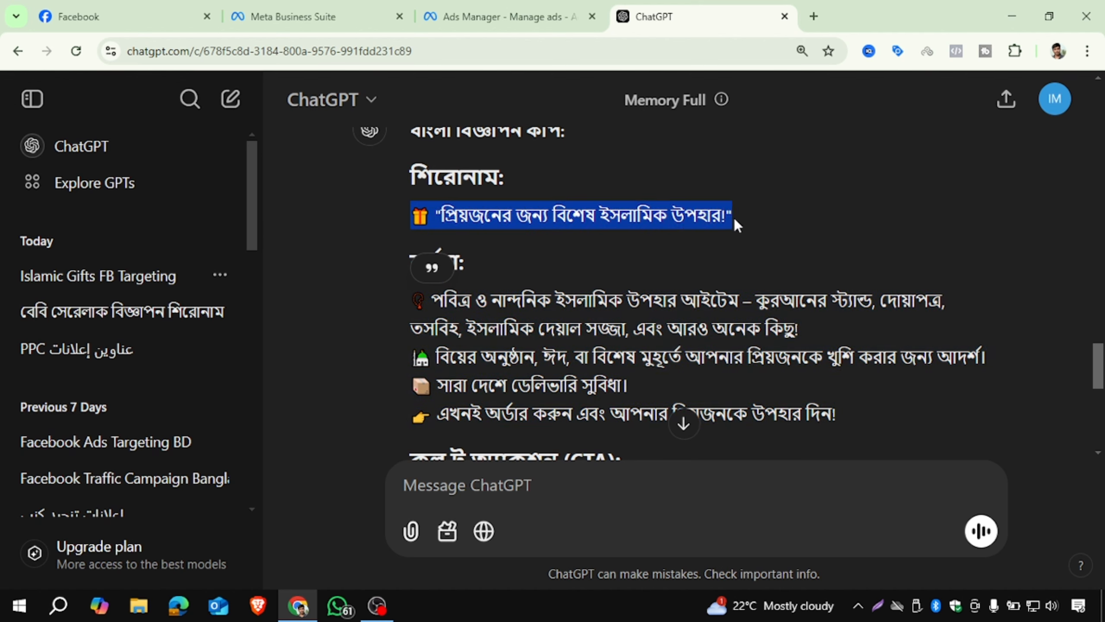
{"action": "right_click", "coordinate": [734, 220]}
{"action": "left_click", "coordinate": [742, 234]}
{"action": "left_click", "coordinate": [540, 13]}
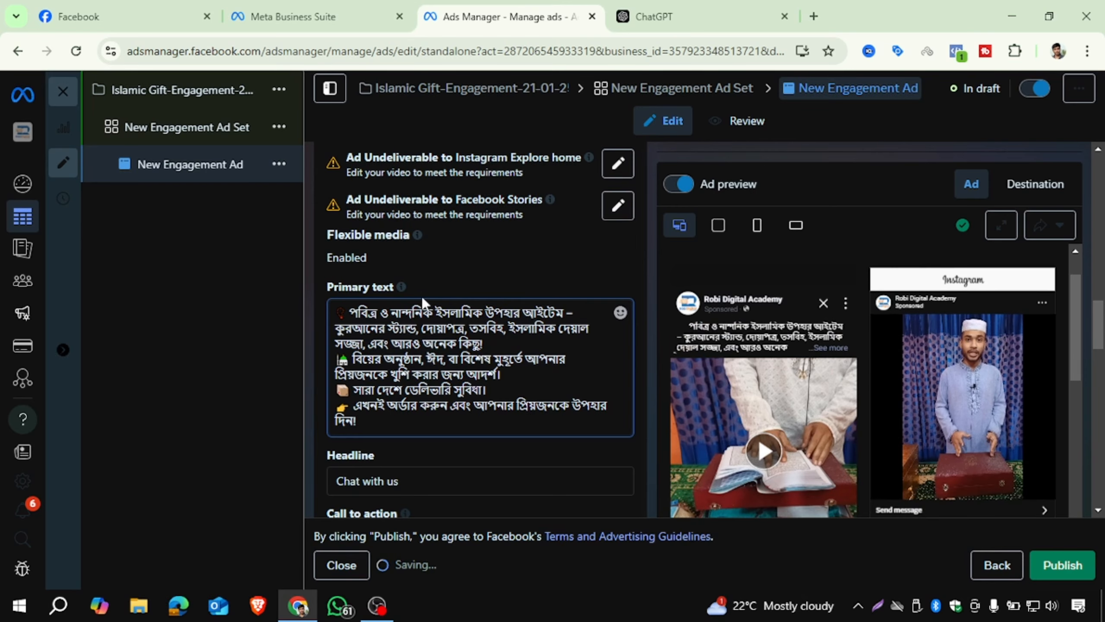
{"action": "left_click", "coordinate": [336, 314]}
{"action": "key", "text": "Return"}
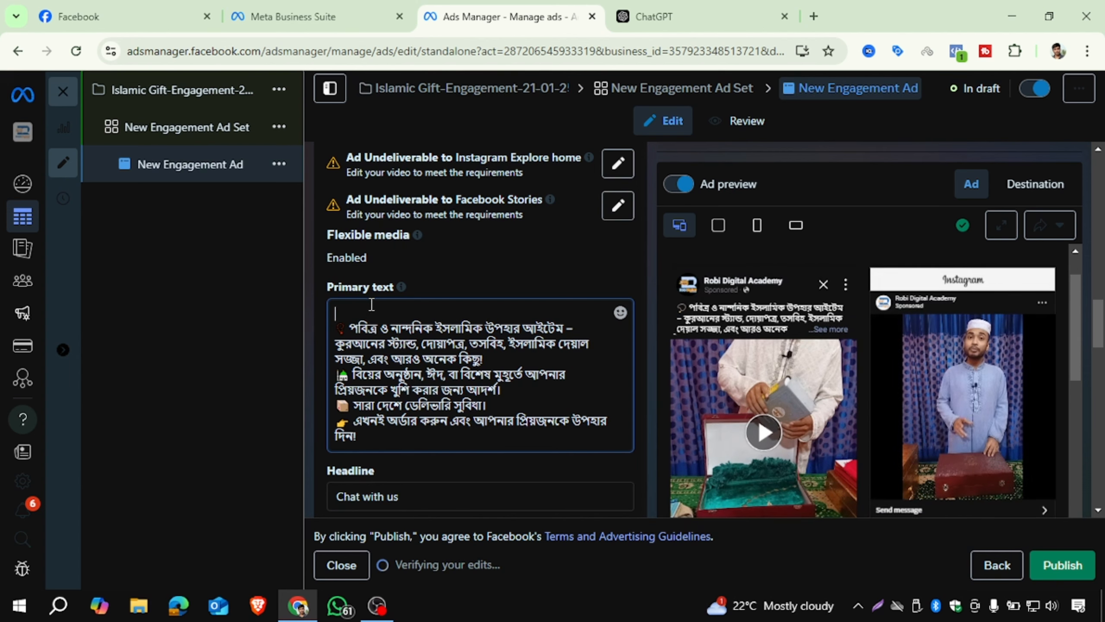
{"action": "key", "text": "ctrl+v"}
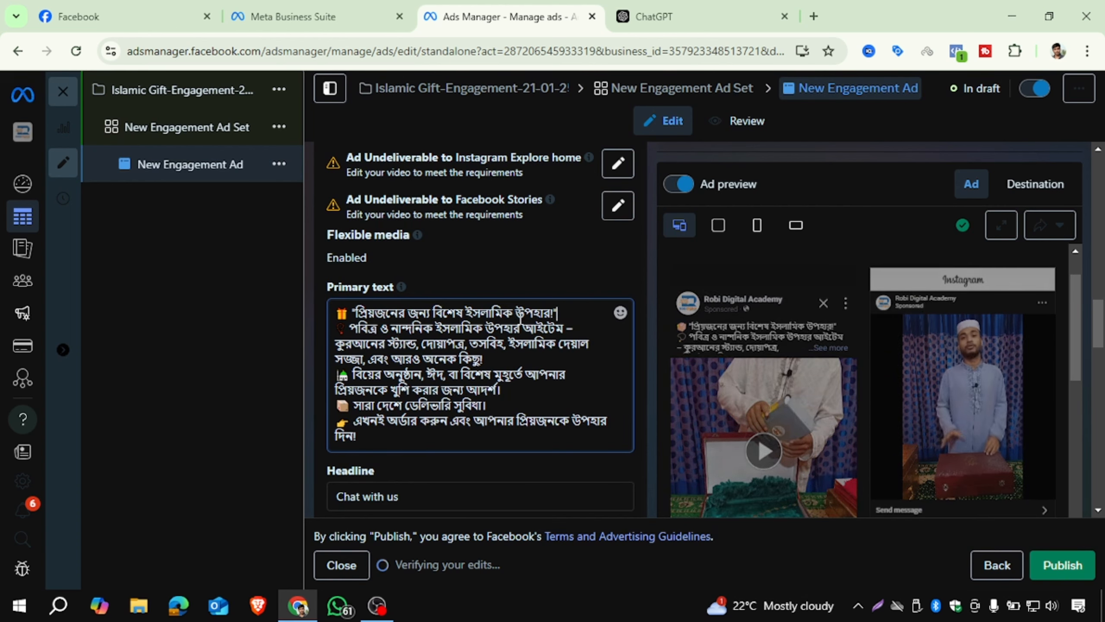
Step: Switch to ChatGPT and send the prompt "write a attractive headline for my business"
{"action": "scroll", "coordinate": [455, 409], "scroll_direction": "down", "scroll_amount": 2}
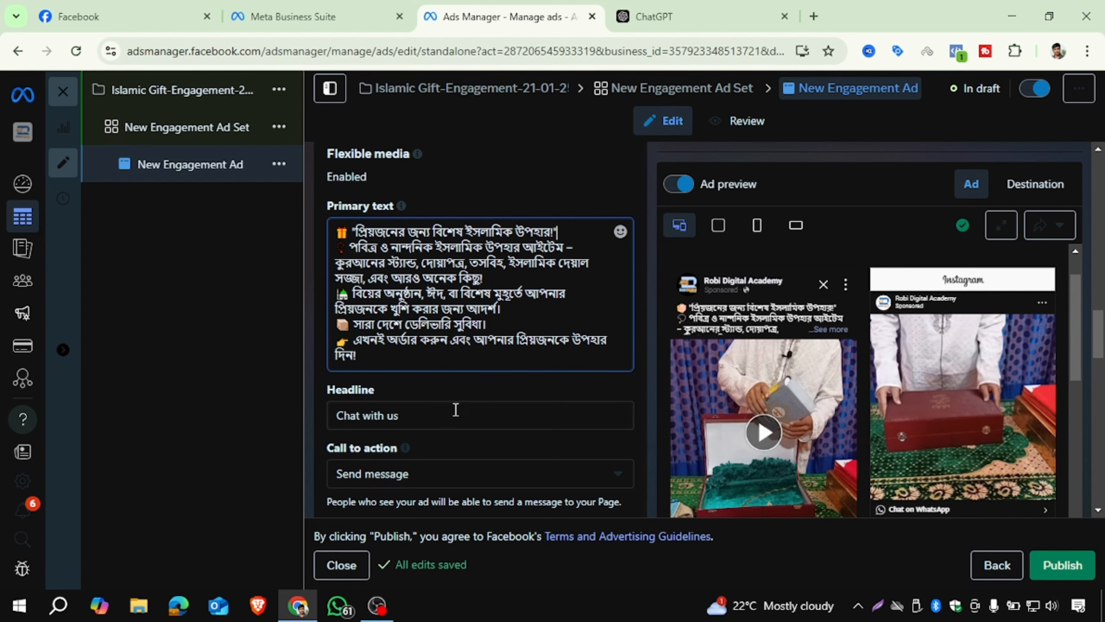
{"action": "left_click", "coordinate": [678, 17]}
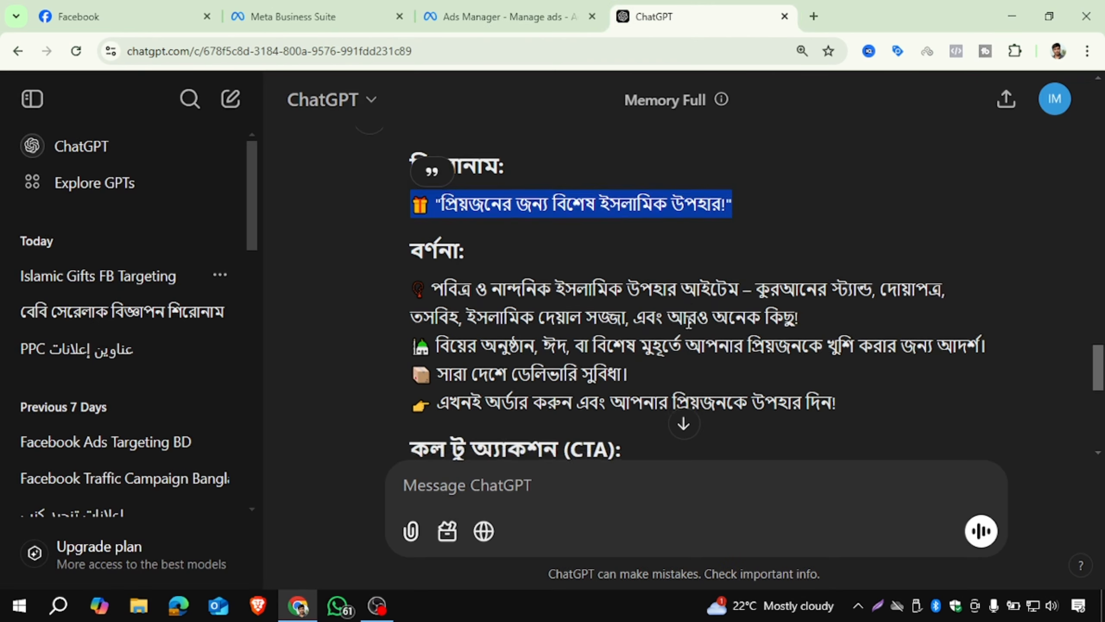
{"action": "scroll", "coordinate": [690, 326], "scroll_direction": "down", "scroll_amount": 10}
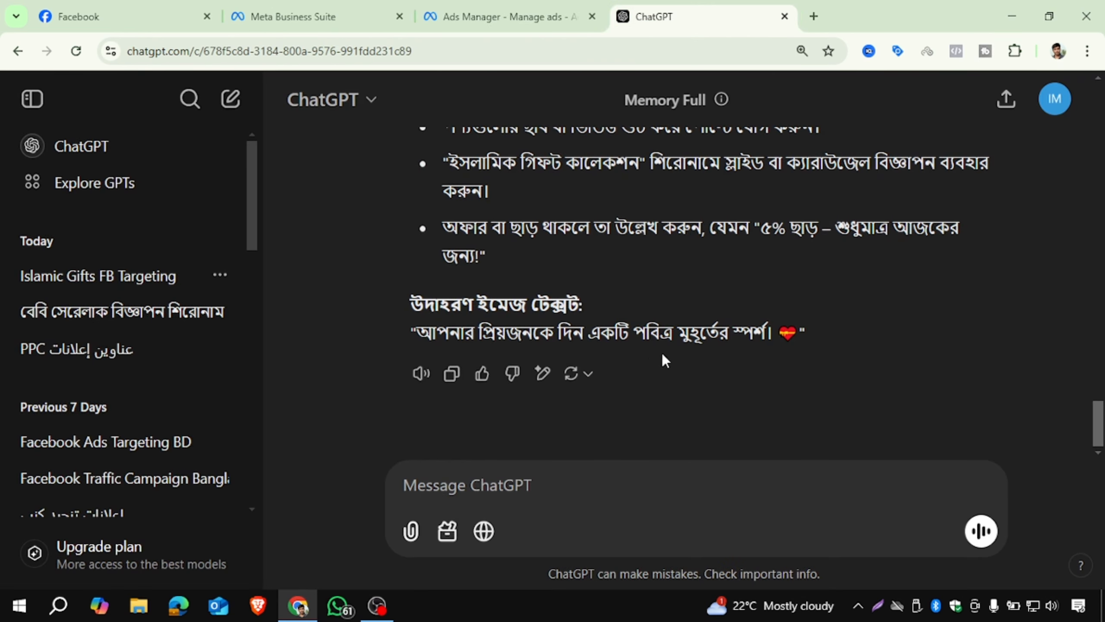
{"action": "scroll", "coordinate": [473, 354], "scroll_direction": "up", "scroll_amount": 3}
{"action": "scroll", "coordinate": [501, 414], "scroll_direction": "down", "scroll_amount": 3}
{"action": "left_click", "coordinate": [500, 493]}
{"action": "type", "text": "wr"}
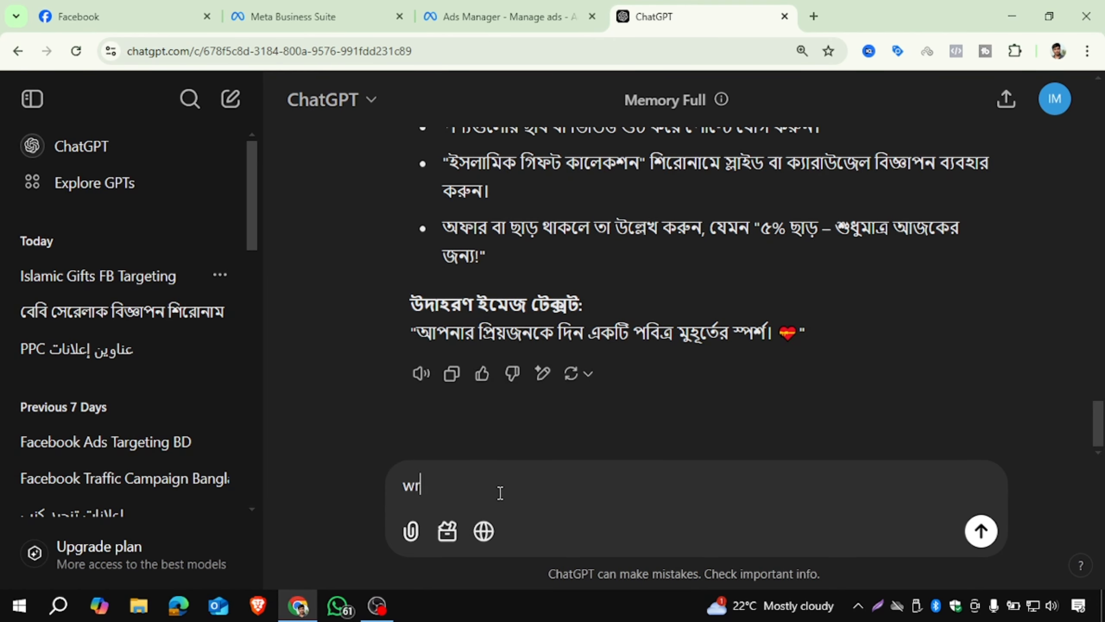
{"action": "type", "text": "iie a "}
{"action": "type", "text": "att"}
{"action": "type", "text": "racitve"}
{"action": "type", "text": "tive he"}
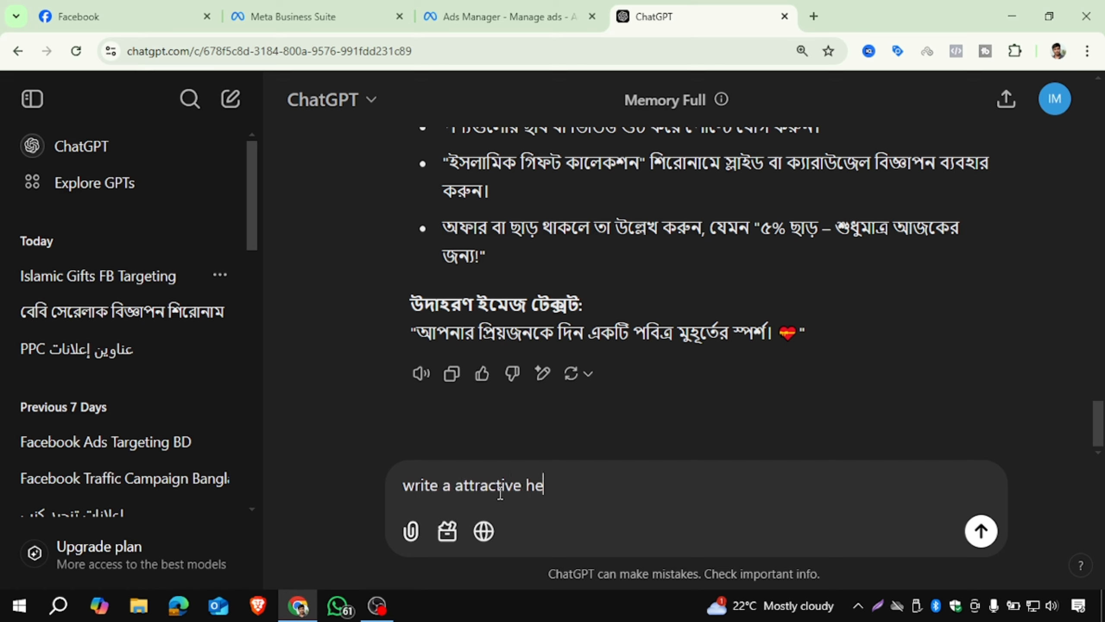
{"action": "type", "text": "adline f"}
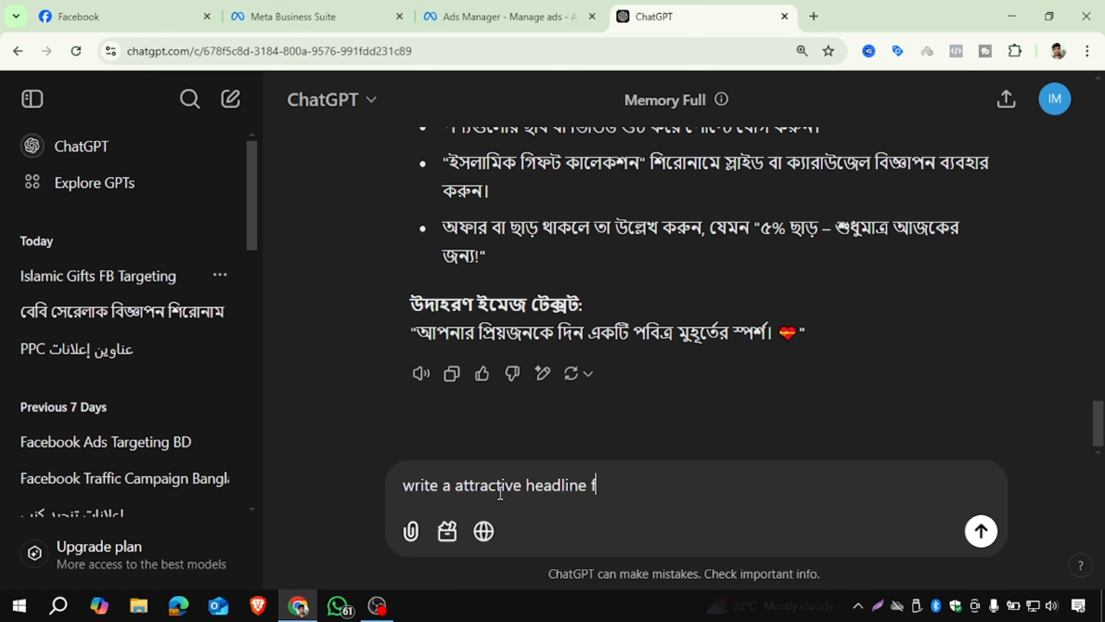
{"action": "type", "text": "or my business"}
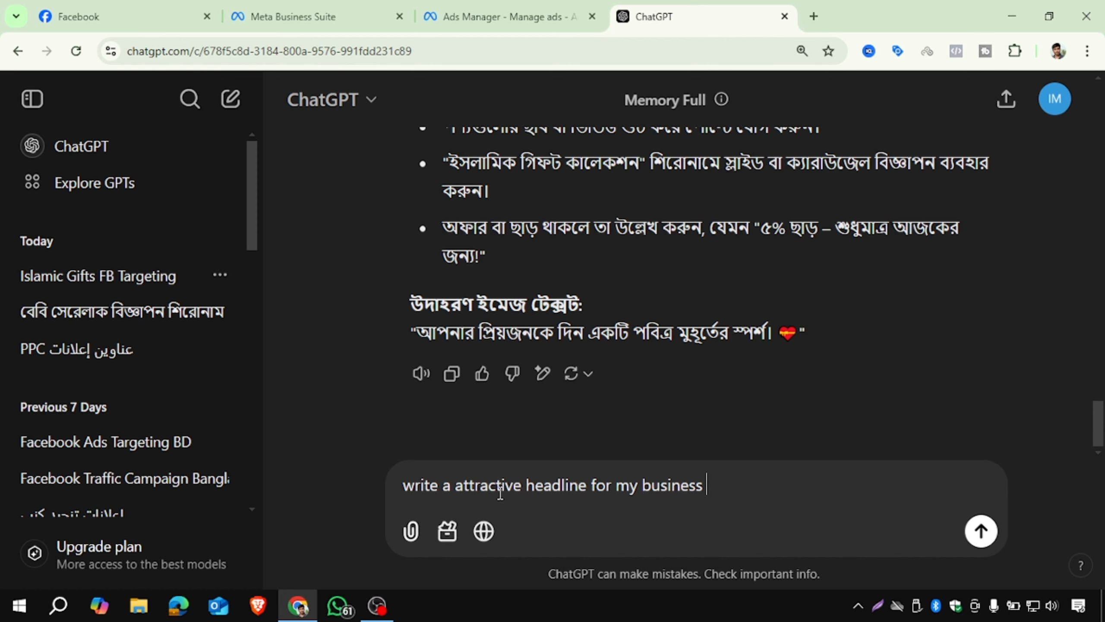
{"action": "key", "text": "Return"}
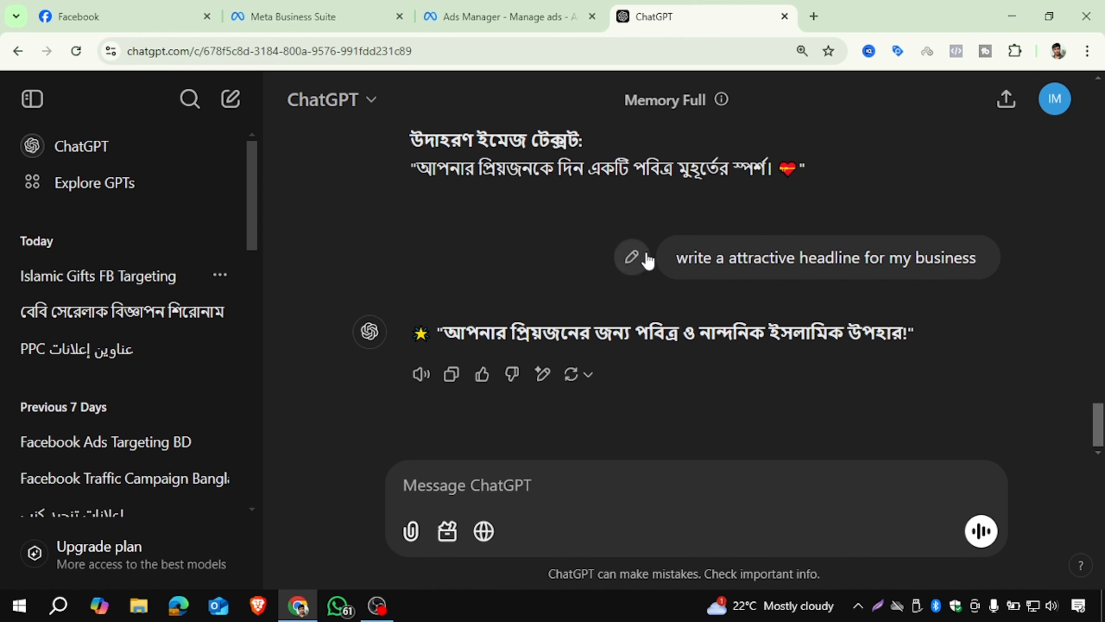
Step: Edit the sent prompt to "write a short attractive headline for my business" and resend it
{"action": "left_click", "coordinate": [633, 253]}
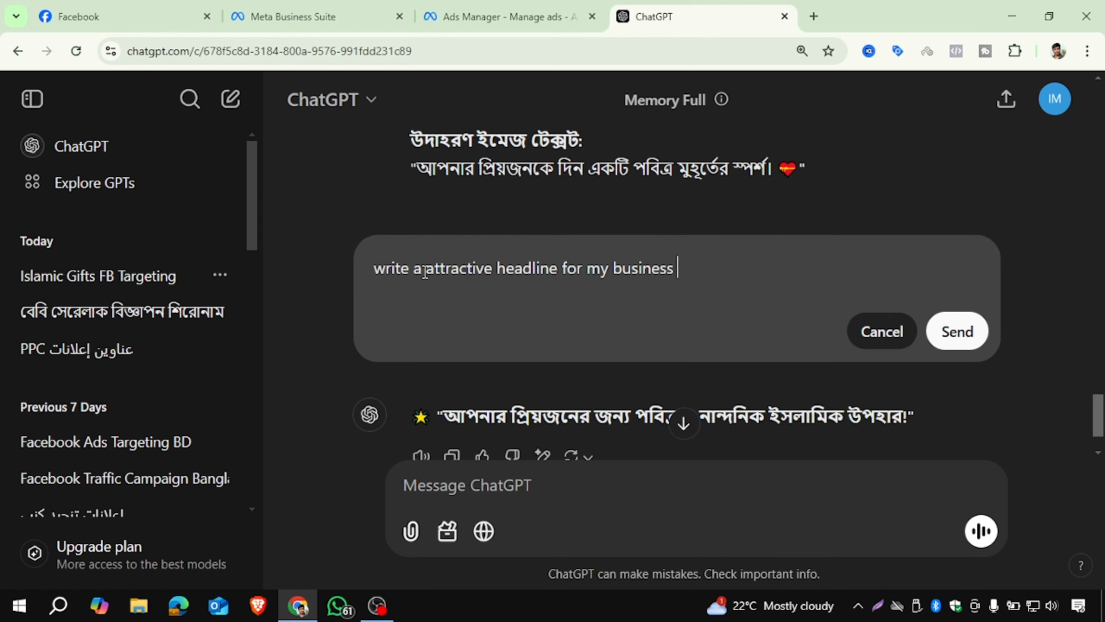
{"action": "left_click", "coordinate": [425, 272]}
{"action": "type", "text": "short"}
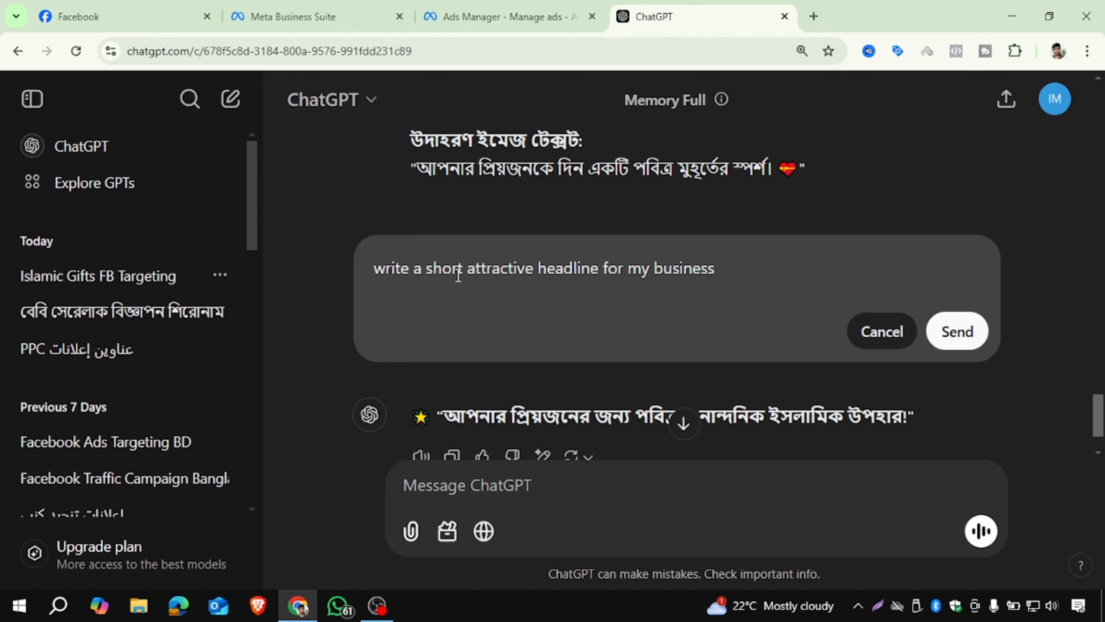
{"action": "left_click", "coordinate": [977, 333]}
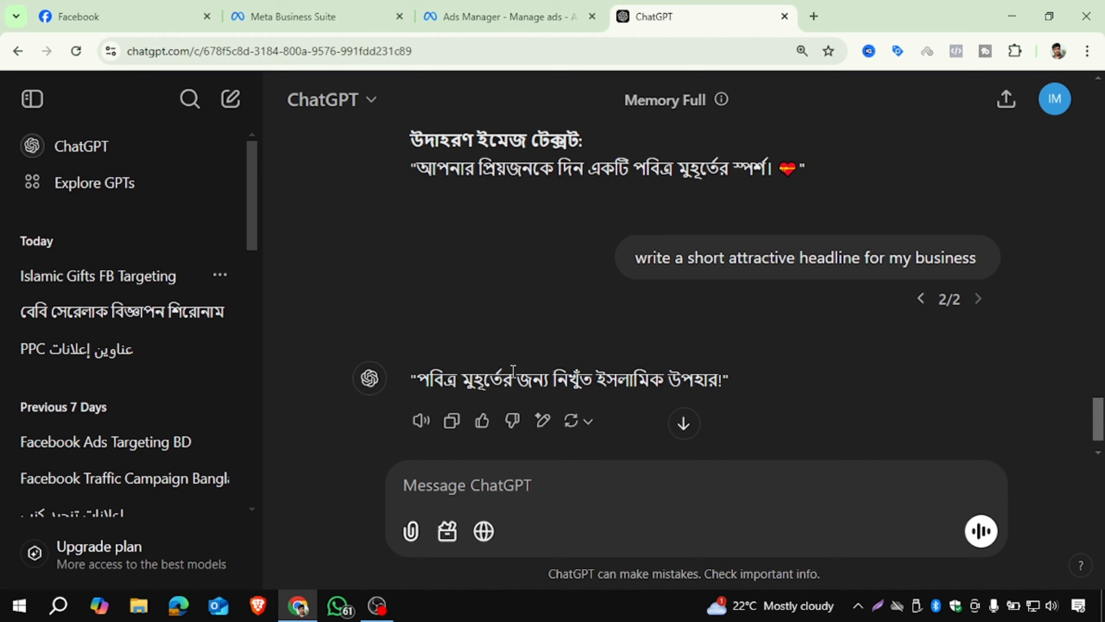
Step: Replace the ad's headline in Ads Manager with "পবিত্র মুহূর্তের জন্য নিখুঁত ইসলামিক উপহার" copied from ChatGPT, then check the ad preview
{"action": "left_click_drag", "start_coordinate": [422, 373], "coordinate": [723, 382]}
{"action": "key", "text": "ctrl+c"}
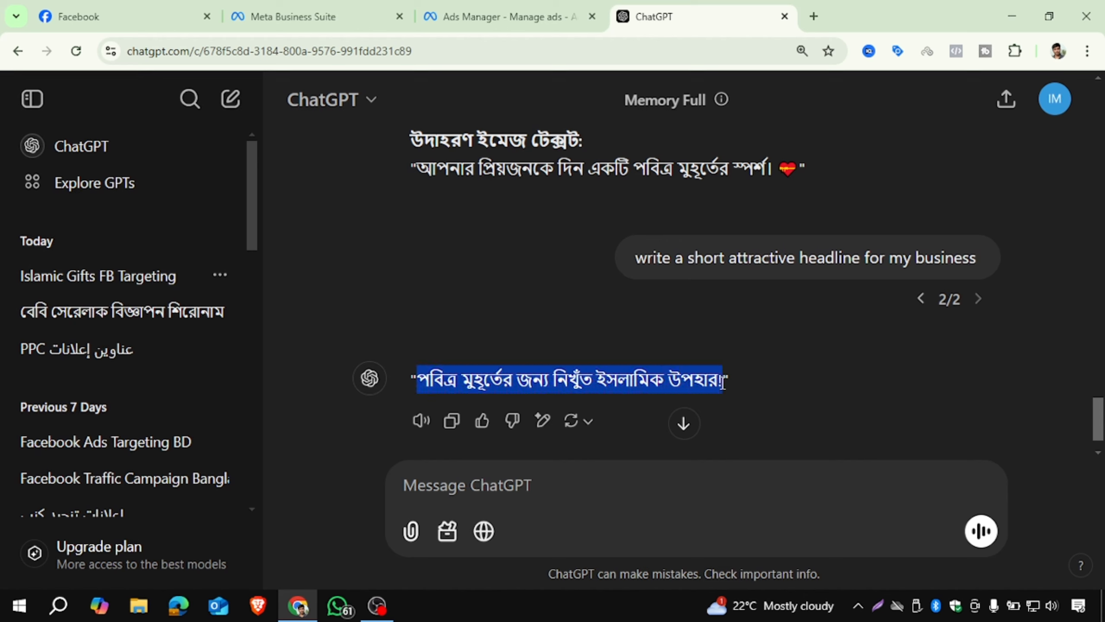
{"action": "left_click_drag", "start_coordinate": [719, 381], "coordinate": [712, 380]}
{"action": "left_click", "coordinate": [514, 5]}
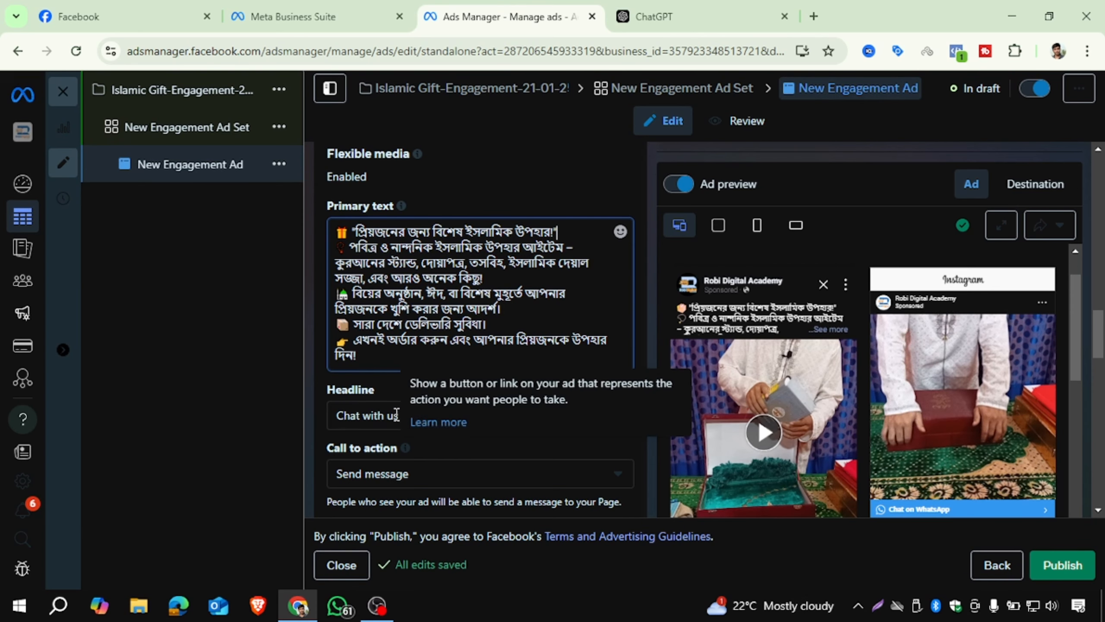
{"action": "left_click_drag", "start_coordinate": [417, 414], "coordinate": [335, 413]}
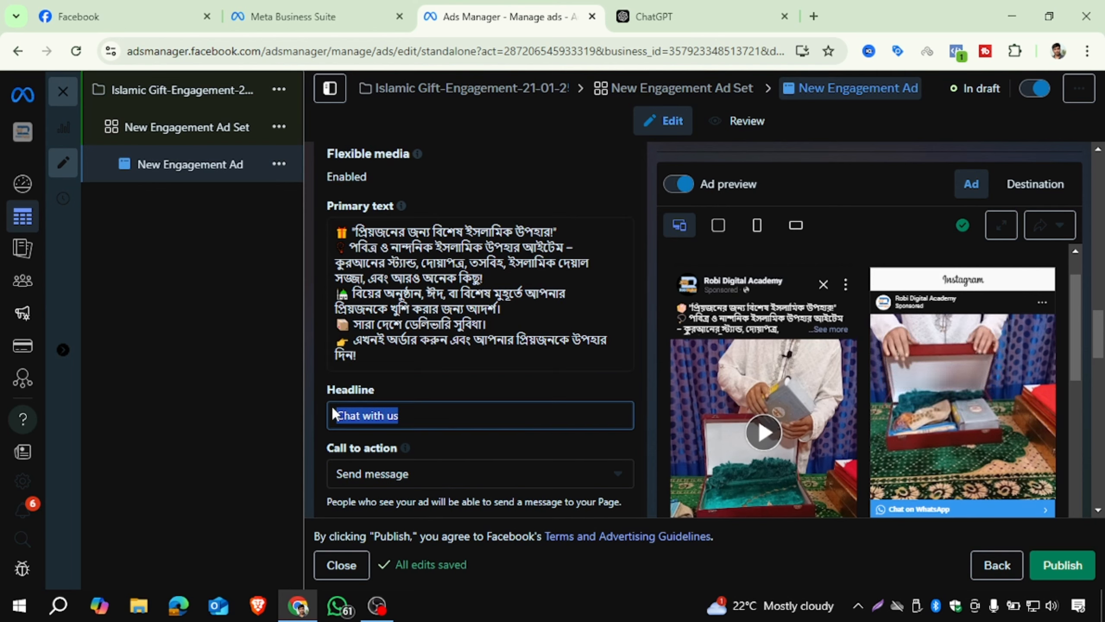
{"action": "key", "text": "ctrl+v"}
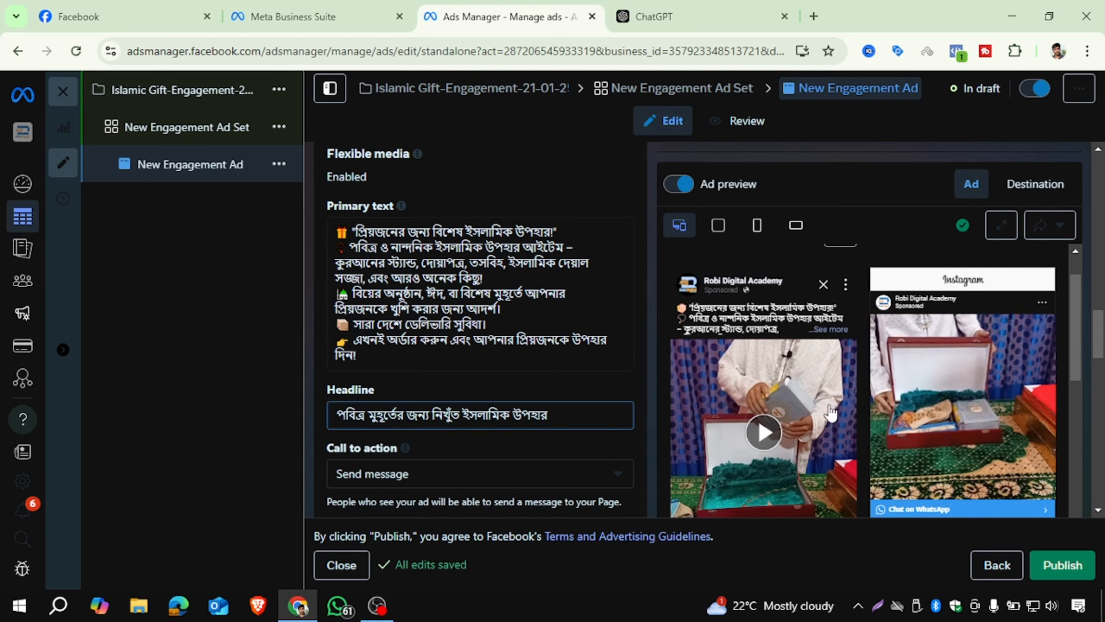
{"action": "scroll", "coordinate": [806, 447], "scroll_direction": "down", "scroll_amount": 1}
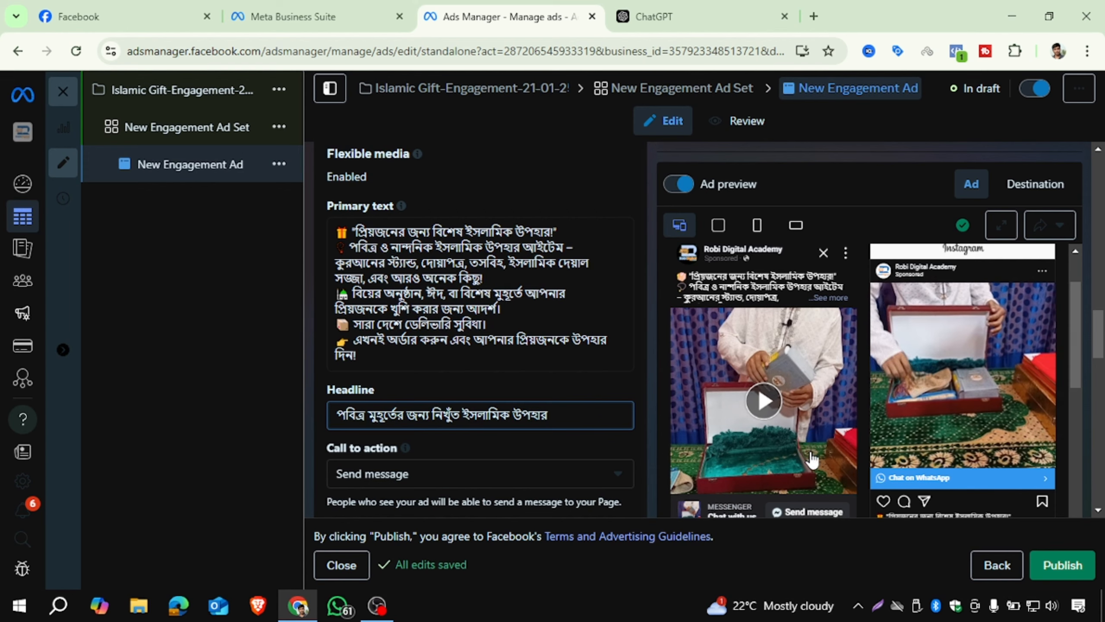
{"action": "scroll", "coordinate": [450, 366], "scroll_direction": "up", "scroll_amount": 3}
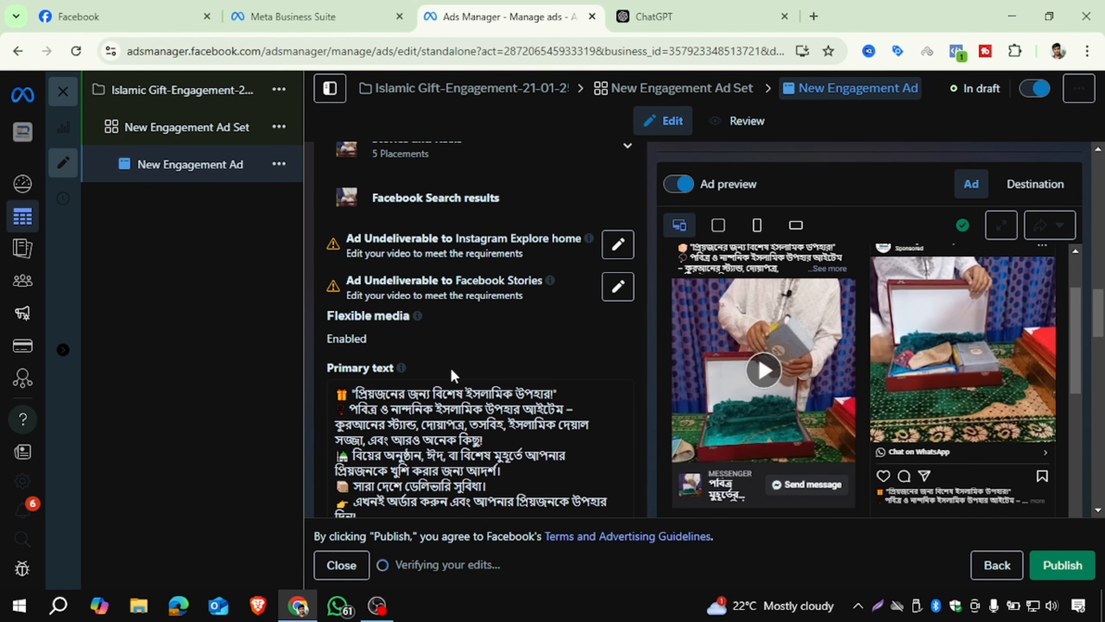
{"action": "scroll", "coordinate": [477, 338], "scroll_direction": "down", "scroll_amount": 3}
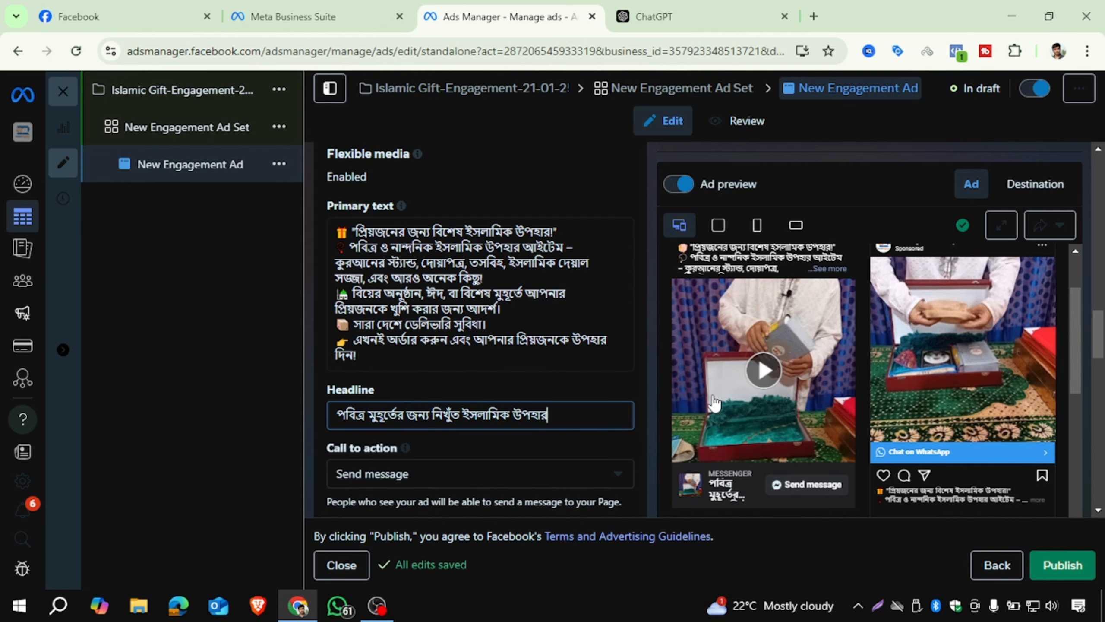
{"action": "scroll", "coordinate": [745, 401], "scroll_direction": "down", "scroll_amount": 2}
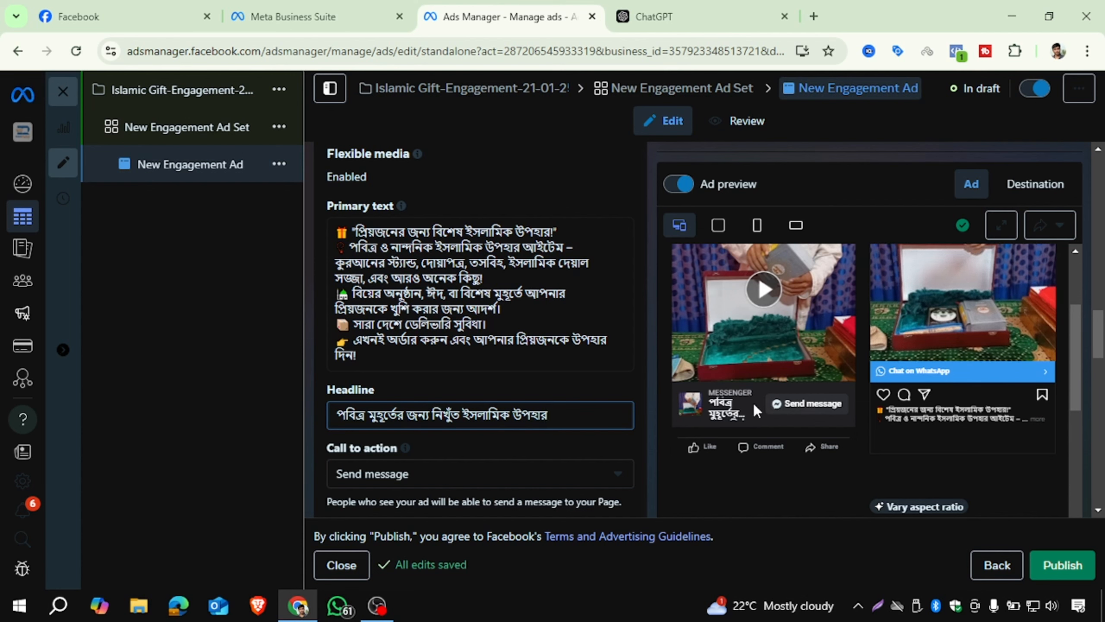
Step: Set the ad's call to action to Contact us and review it in the ad preview
{"action": "scroll", "coordinate": [535, 401], "scroll_direction": "down", "scroll_amount": 3}
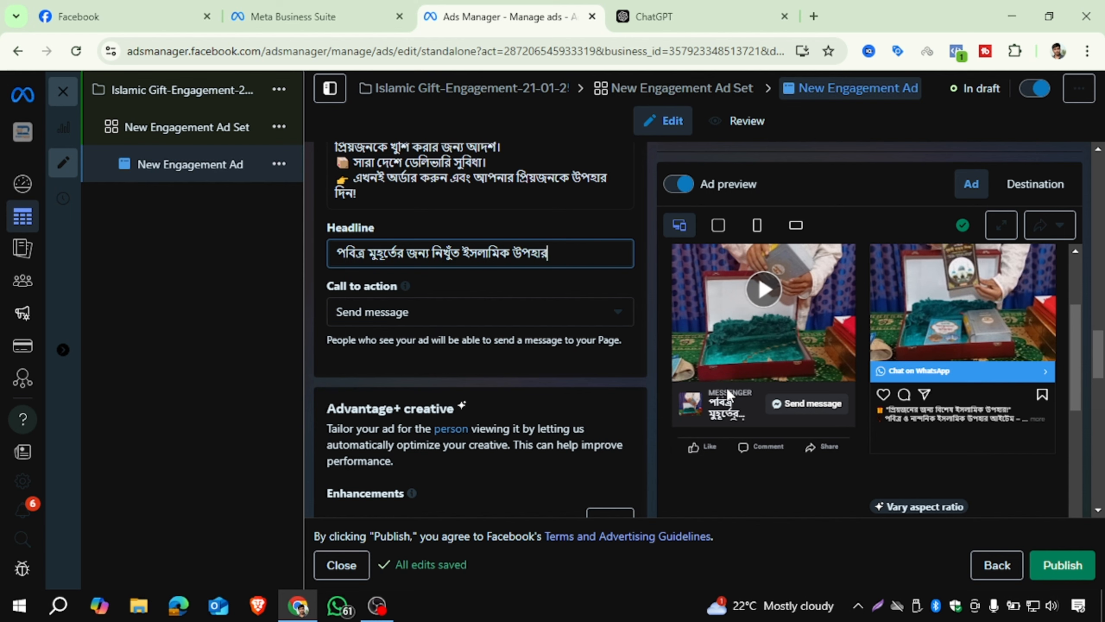
{"action": "left_click", "coordinate": [542, 312]}
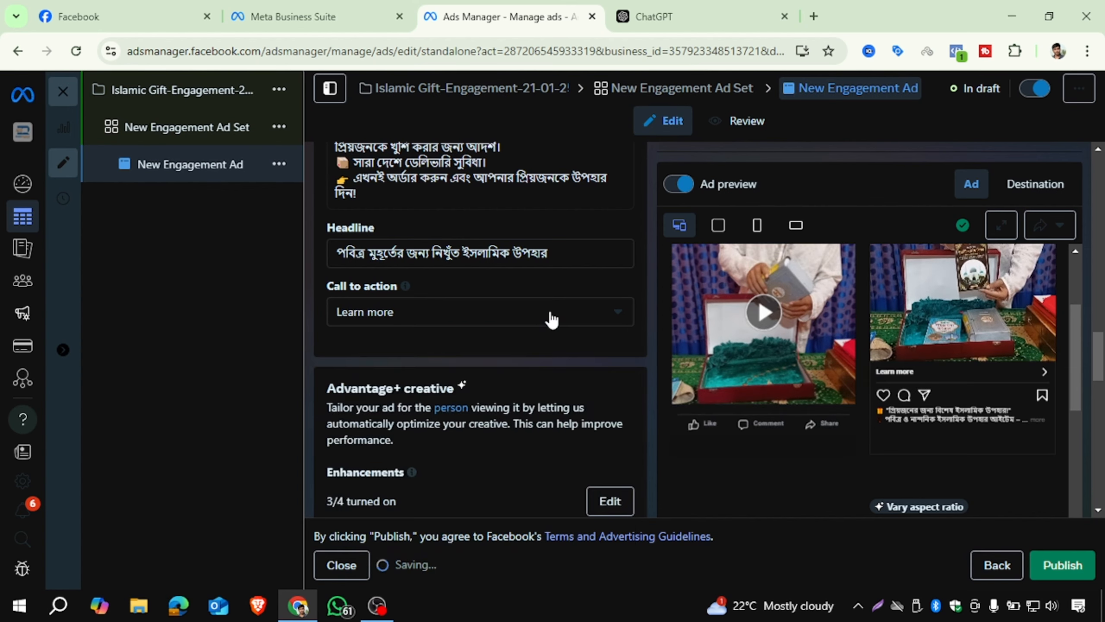
{"action": "left_click", "coordinate": [553, 320]}
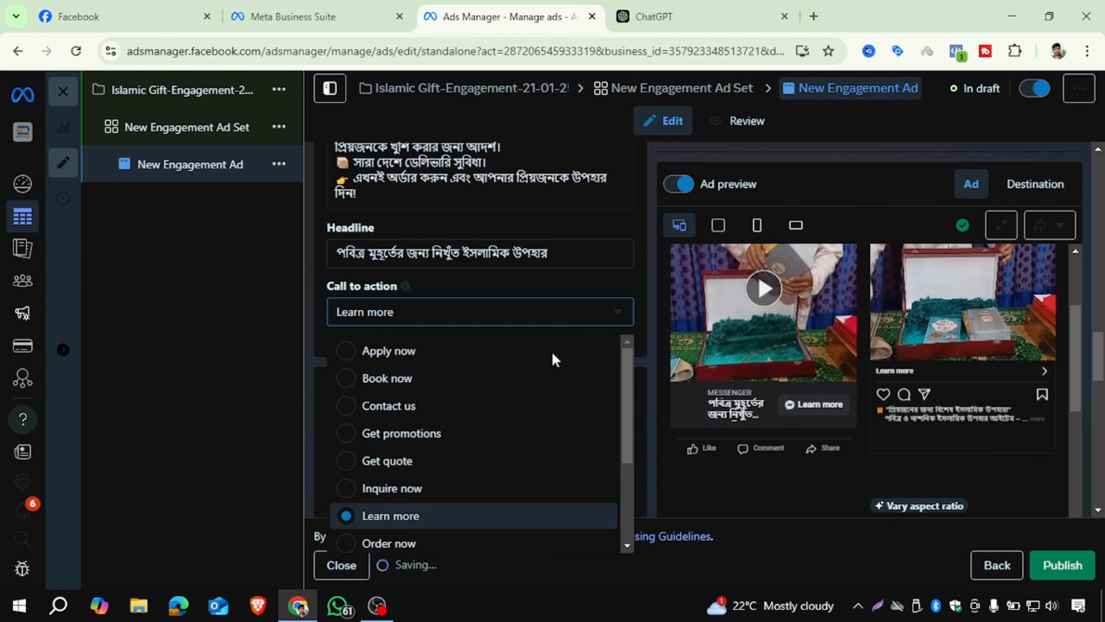
{"action": "scroll", "coordinate": [540, 433], "scroll_direction": "down", "scroll_amount": 3}
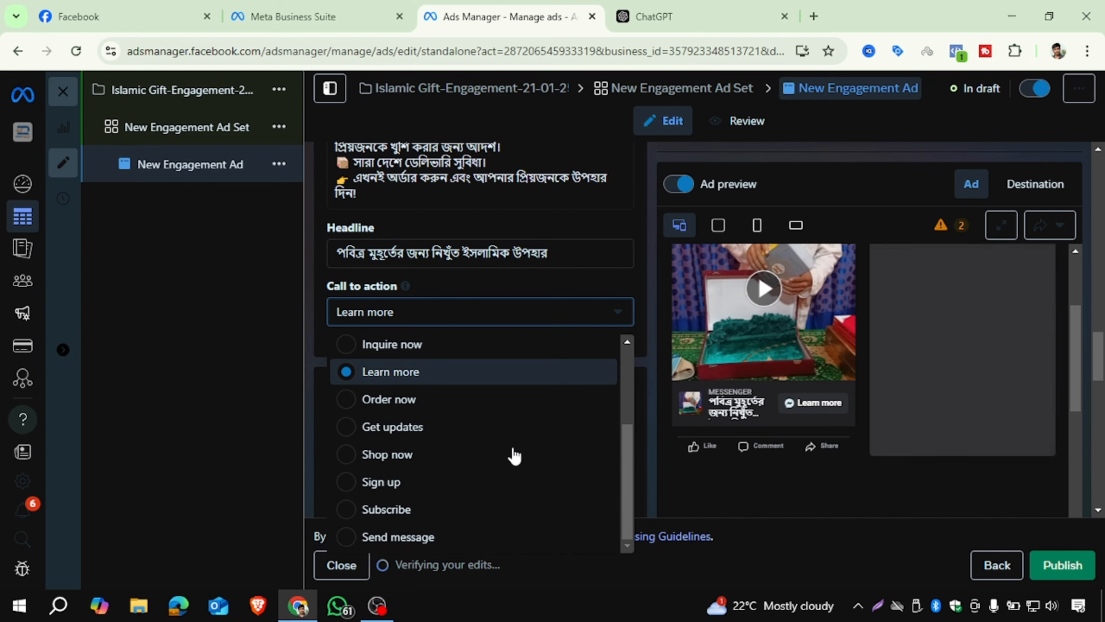
{"action": "scroll", "coordinate": [505, 435], "scroll_direction": "up", "scroll_amount": 3}
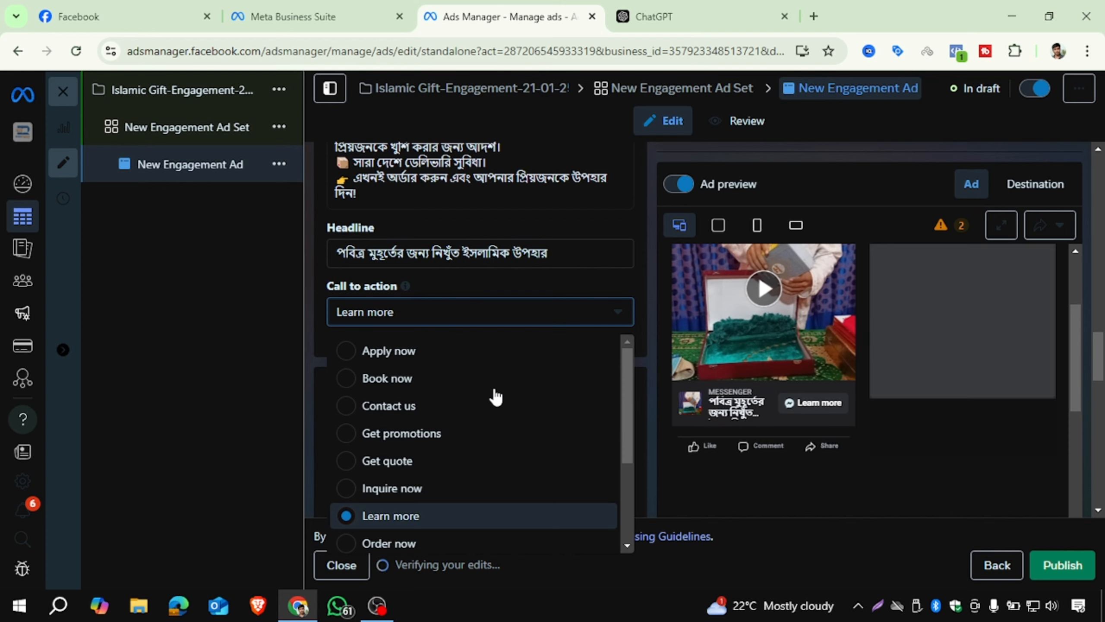
{"action": "left_click", "coordinate": [450, 408]}
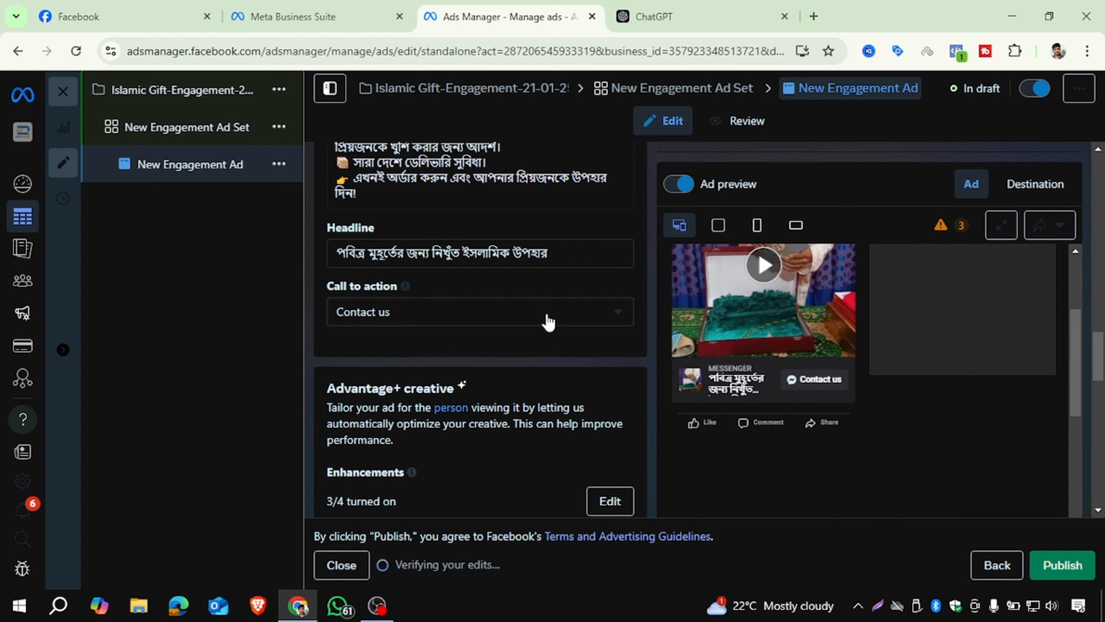
{"action": "scroll", "coordinate": [587, 342], "scroll_direction": "up", "scroll_amount": 3}
{"action": "scroll", "coordinate": [592, 348], "scroll_direction": "down", "scroll_amount": 3}
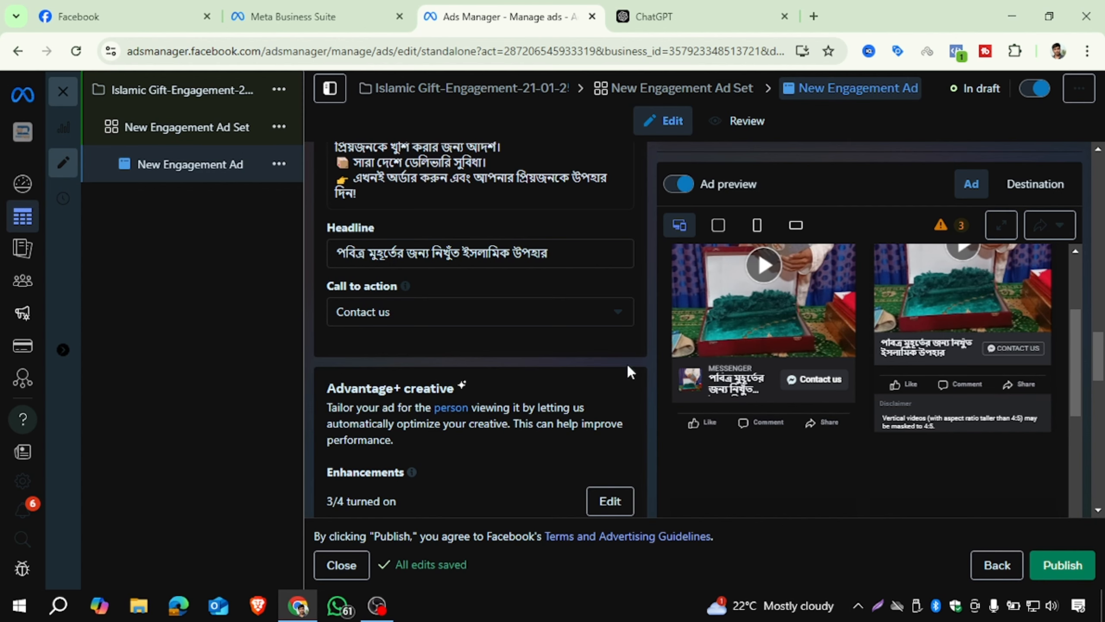
{"action": "scroll", "coordinate": [516, 344], "scroll_direction": "down", "scroll_amount": 3}
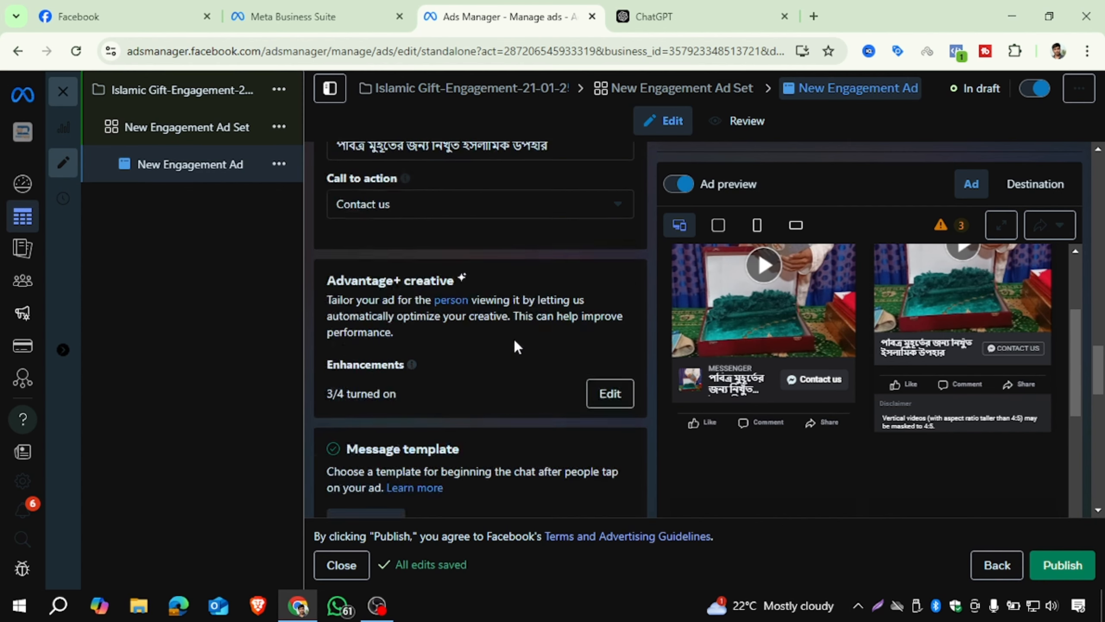
{"action": "scroll", "coordinate": [582, 339], "scroll_direction": "up", "scroll_amount": 3}
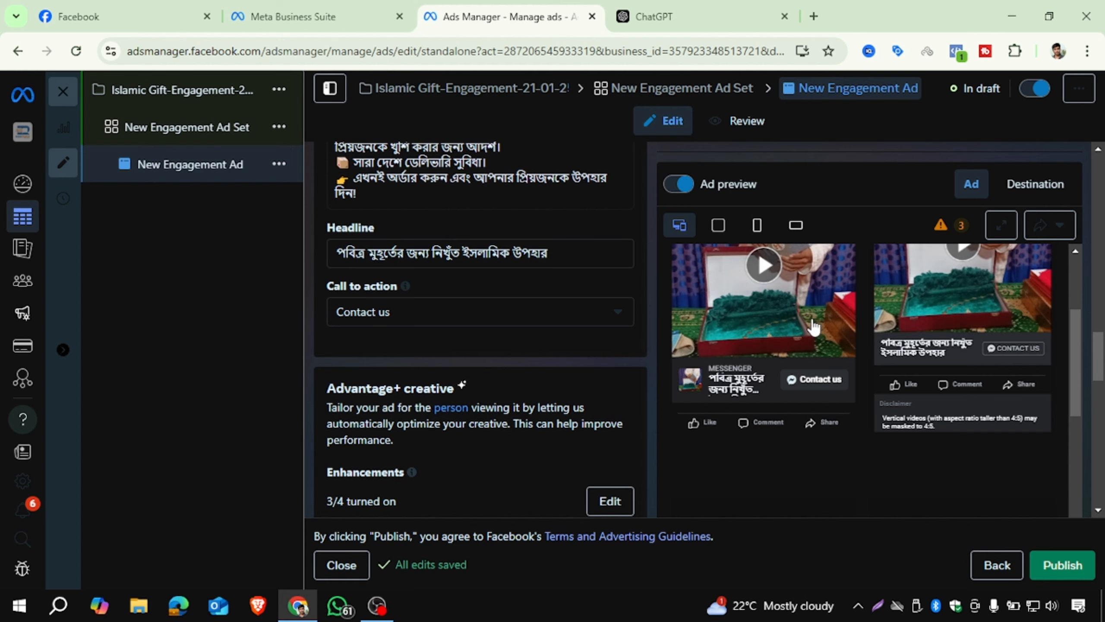
{"action": "scroll", "coordinate": [812, 320], "scroll_direction": "up", "scroll_amount": 3}
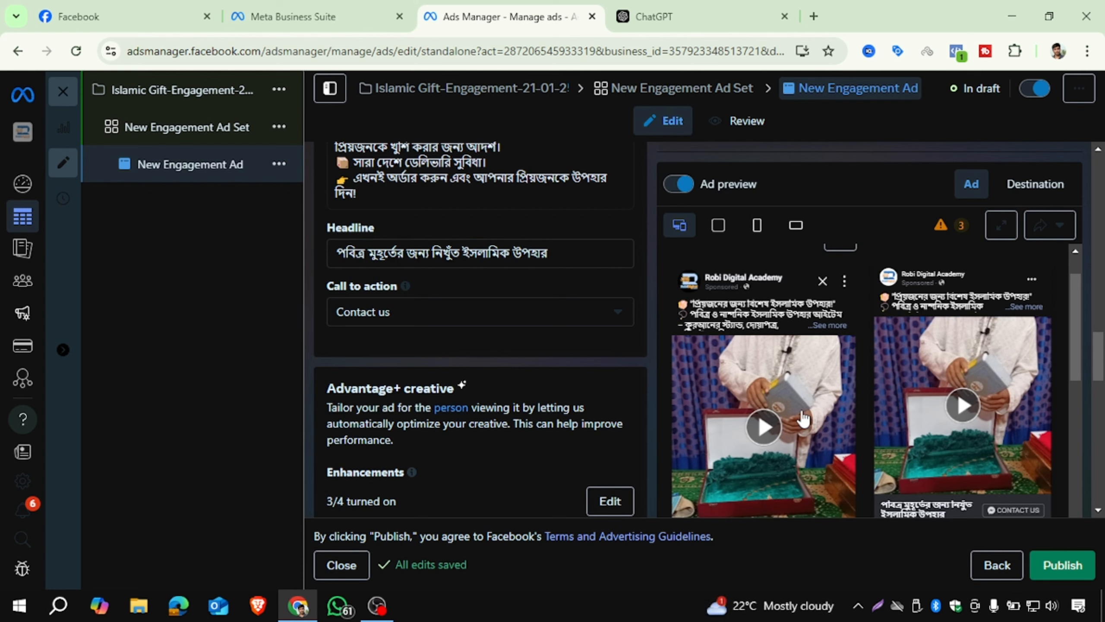
Step: Open YouTube in a new browser tab and search for "chat bot marketing"
{"action": "scroll", "coordinate": [611, 359], "scroll_direction": "down", "scroll_amount": 9}
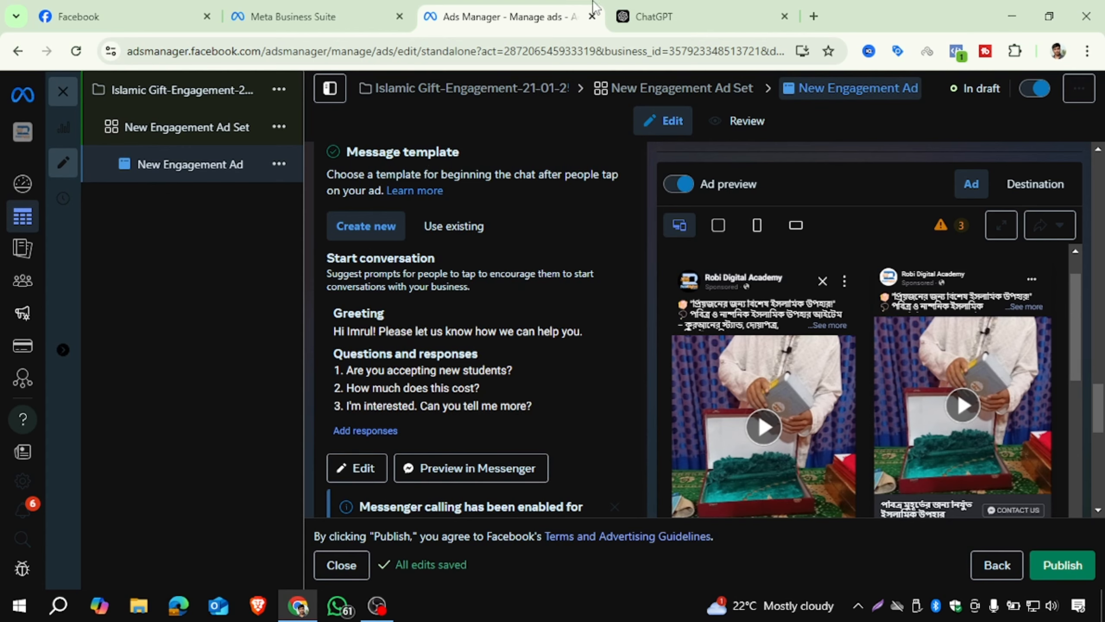
{"action": "left_click", "coordinate": [814, 16]}
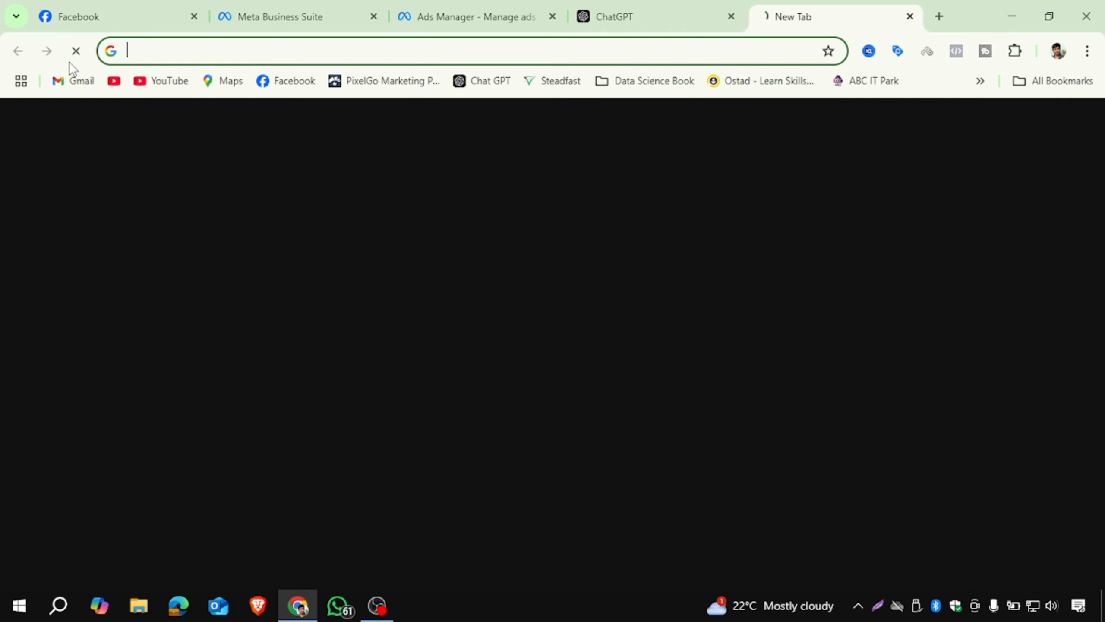
{"action": "left_click", "coordinate": [160, 82]}
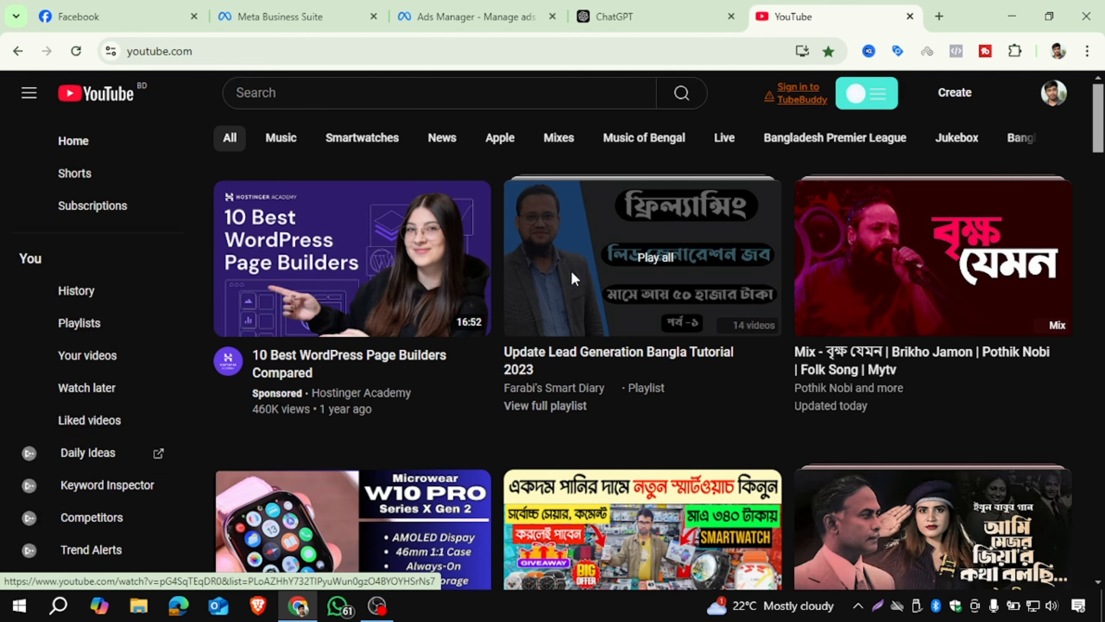
{"action": "left_click", "coordinate": [416, 99]}
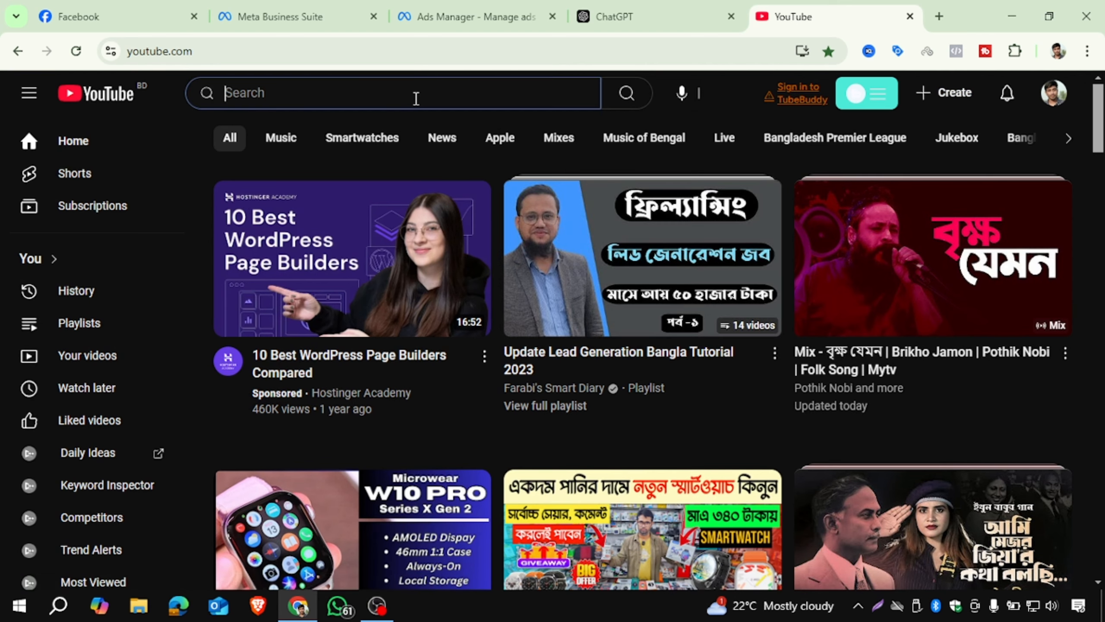
{"action": "type", "text": "chat"}
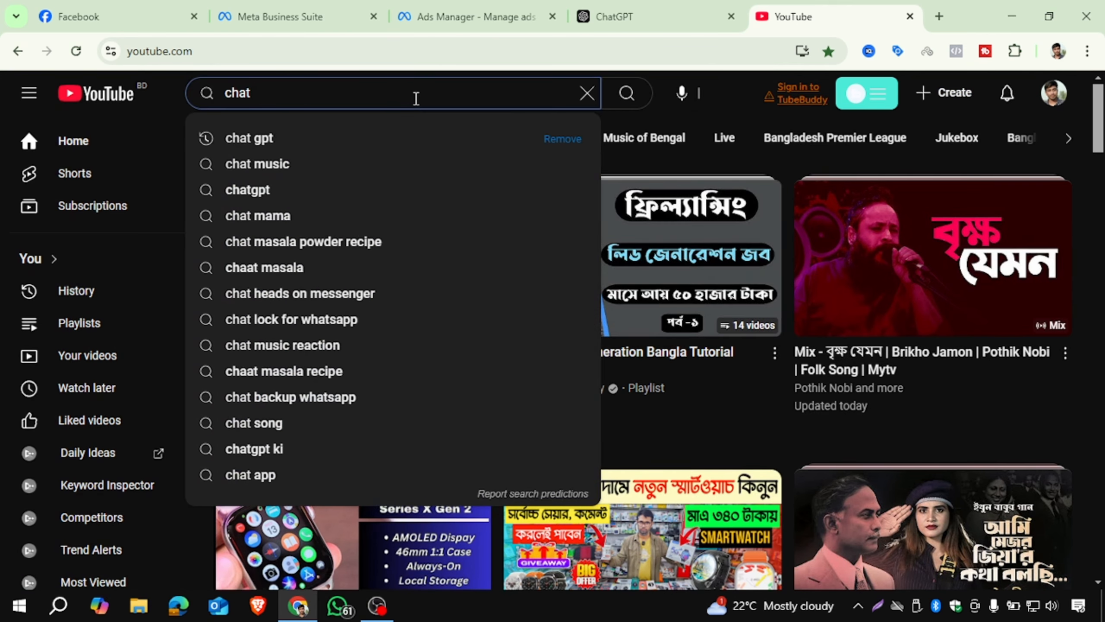
{"action": "type", "text": " bot mark"}
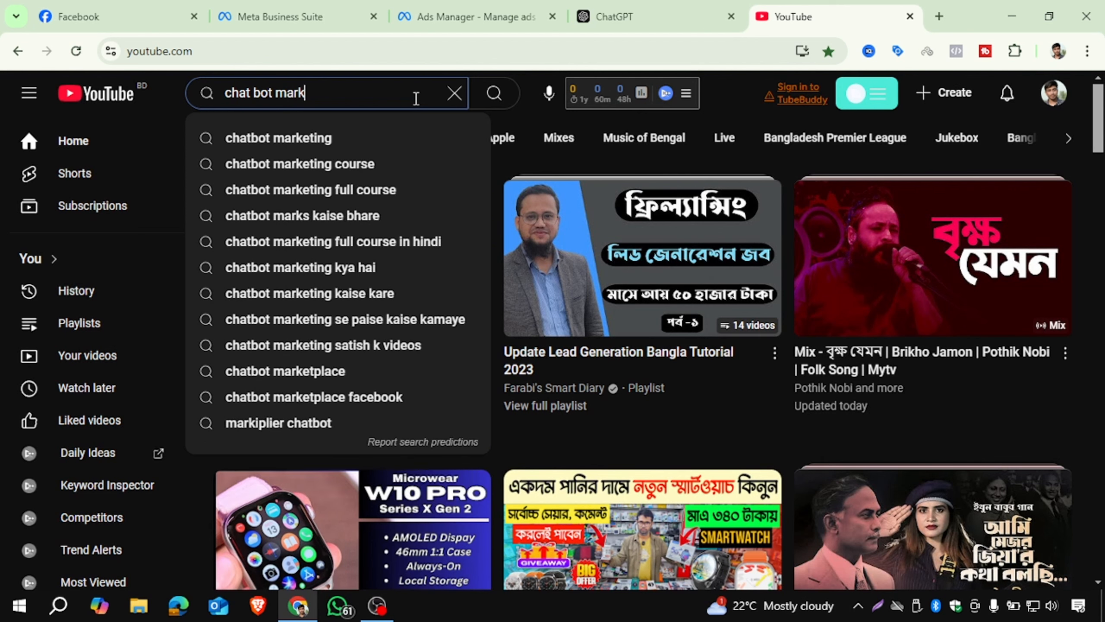
{"action": "type", "text": "etin"}
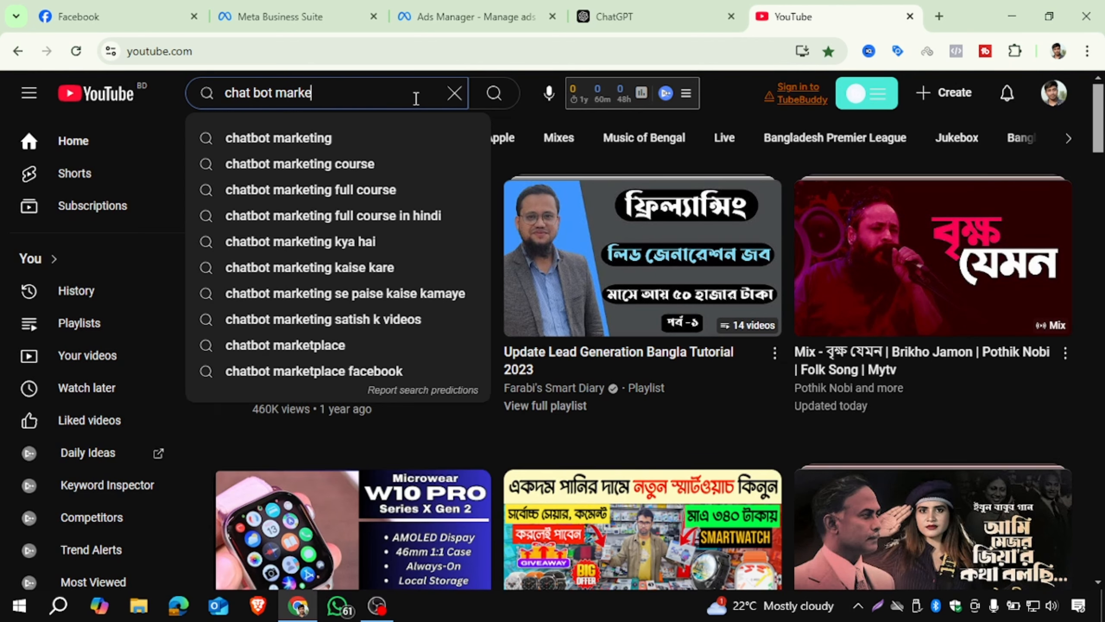
{"action": "type", "text": "g"}
{"action": "key", "text": "Return"}
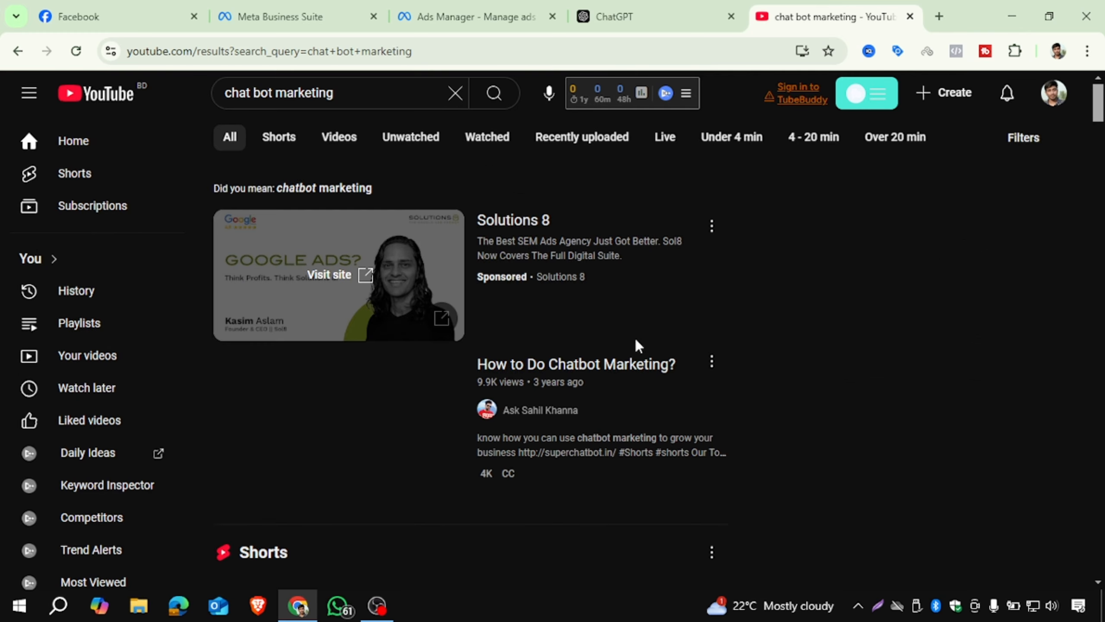
Step: Browse the YouTube video results on chatbot marketing
{"action": "scroll", "coordinate": [697, 349], "scroll_direction": "down", "scroll_amount": 3}
{"action": "scroll", "coordinate": [609, 340], "scroll_direction": "down", "scroll_amount": 8}
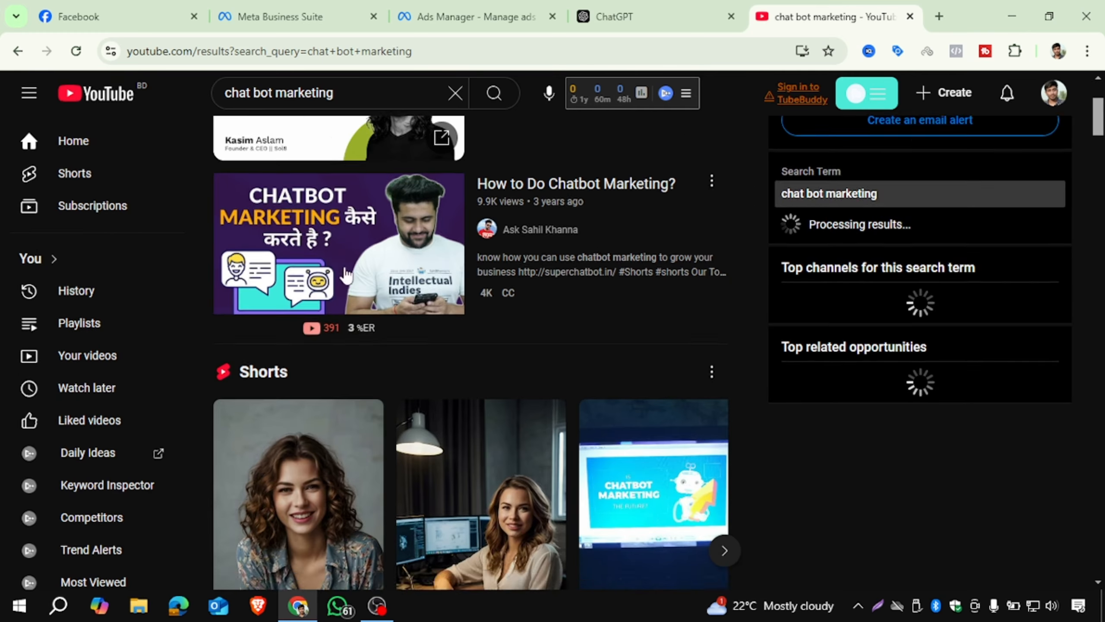
{"action": "scroll", "coordinate": [561, 367], "scroll_direction": "down", "scroll_amount": 2}
{"action": "scroll", "coordinate": [453, 396], "scroll_direction": "down", "scroll_amount": 5}
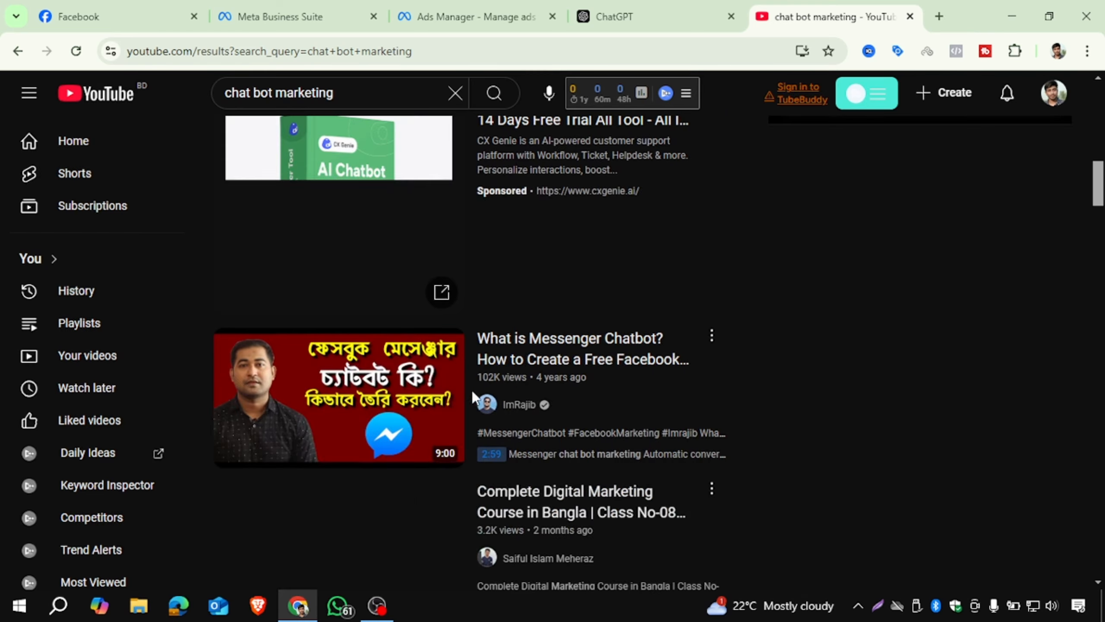
{"action": "scroll", "coordinate": [396, 392], "scroll_direction": "down", "scroll_amount": 15}
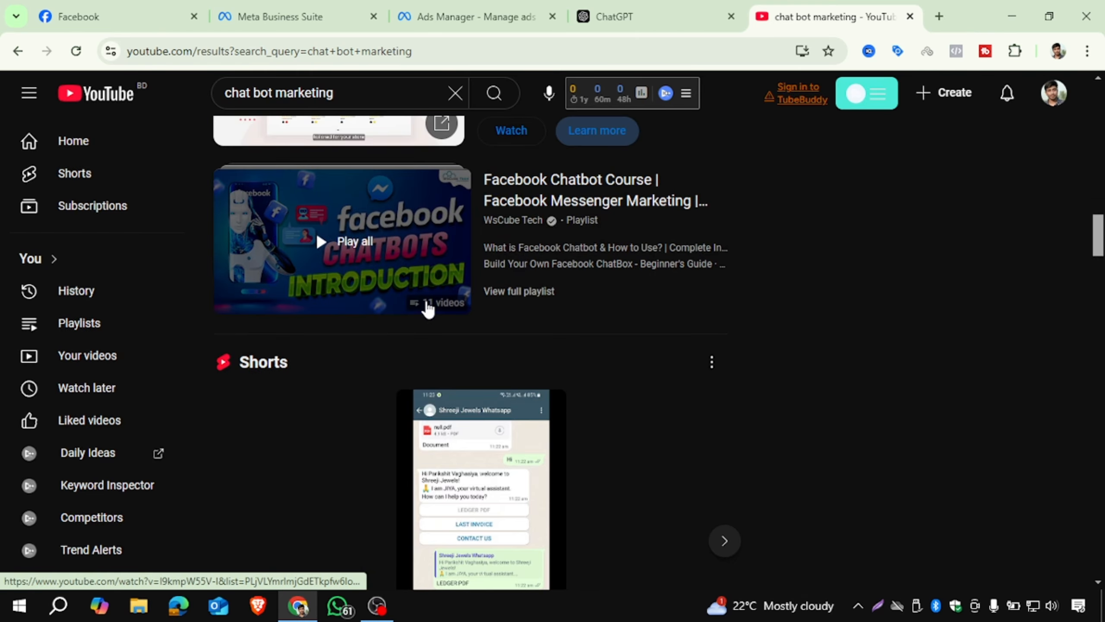
{"action": "scroll", "coordinate": [424, 309], "scroll_direction": "down", "scroll_amount": 17}
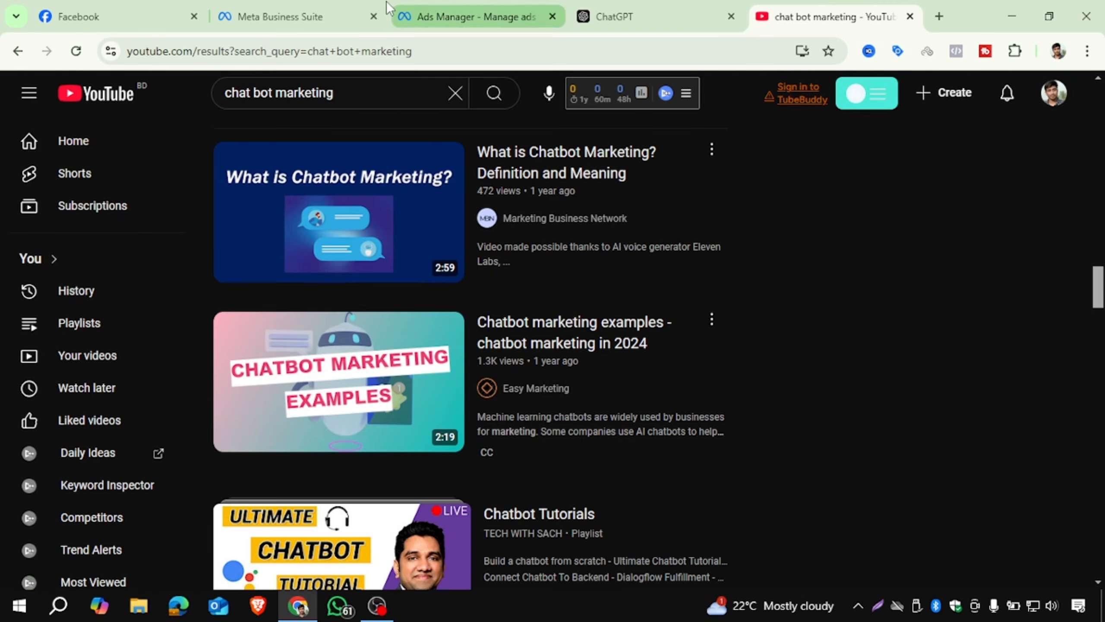
Step: Return to Ads Manager, open the ad's message template for editing and select the greeting sentence "Please let us know how we can help you."
{"action": "left_click", "coordinate": [479, 16]}
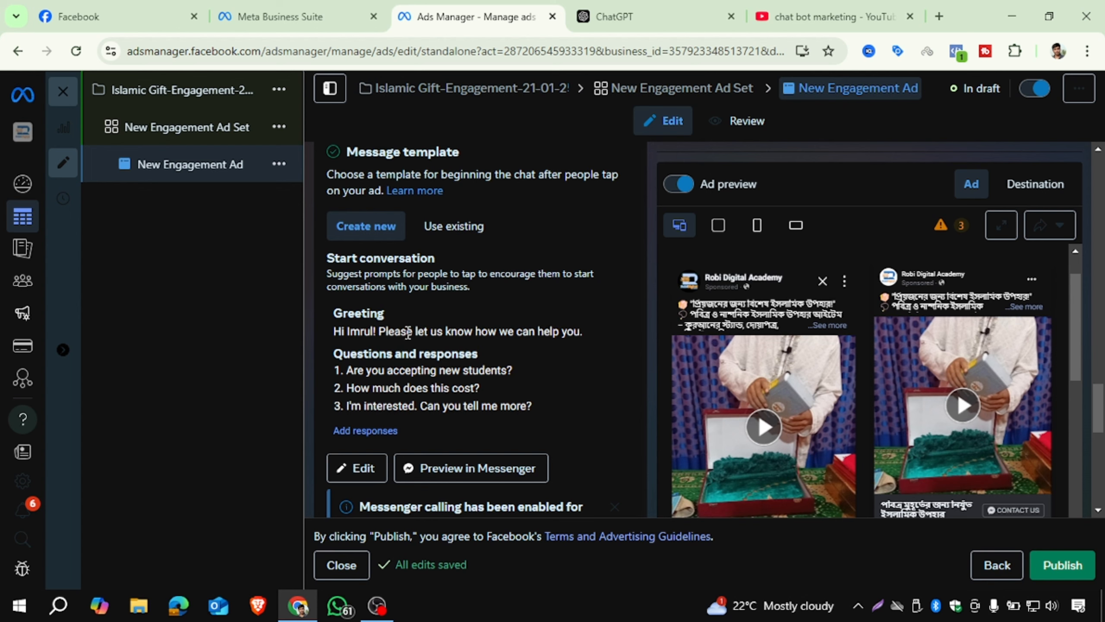
{"action": "scroll", "coordinate": [404, 325], "scroll_direction": "down", "scroll_amount": 2}
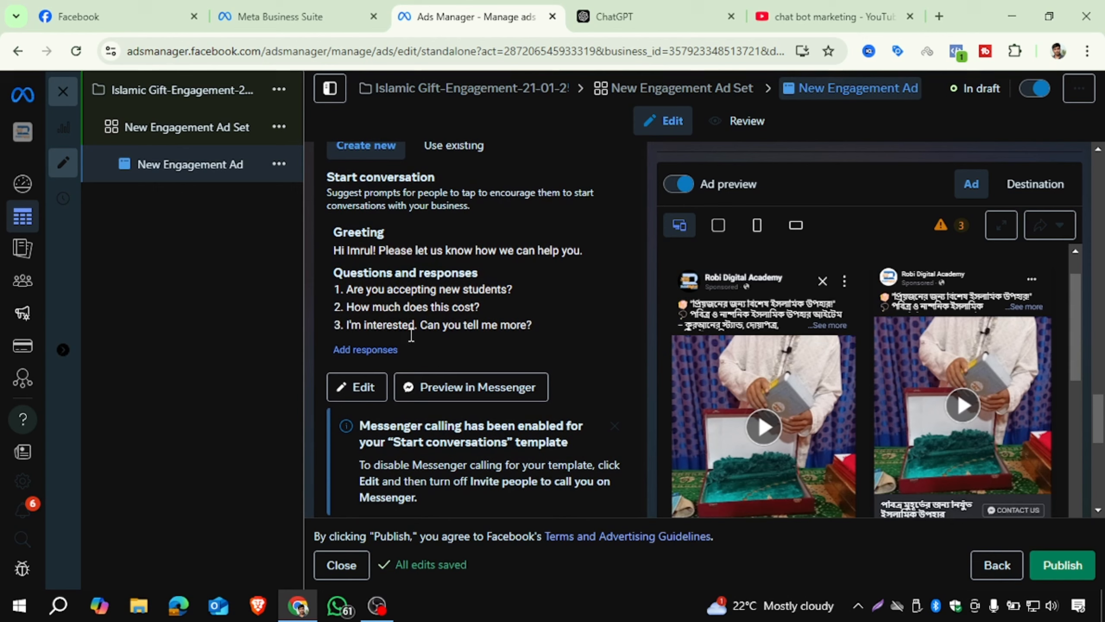
{"action": "left_click", "coordinate": [358, 387]}
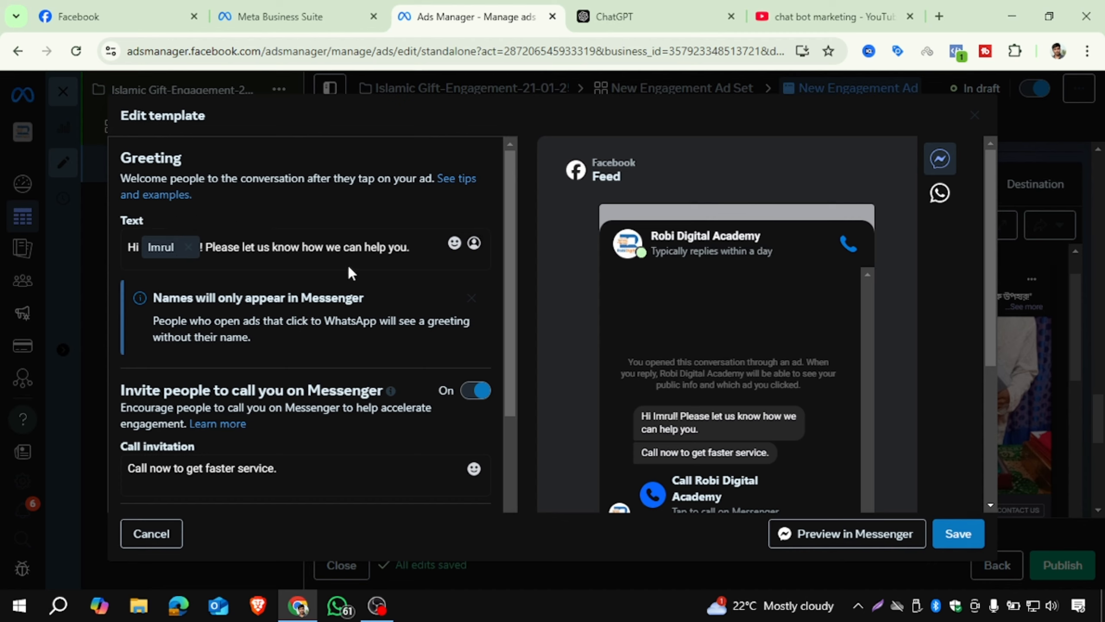
{"action": "left_click_drag", "start_coordinate": [411, 247], "coordinate": [203, 247]}
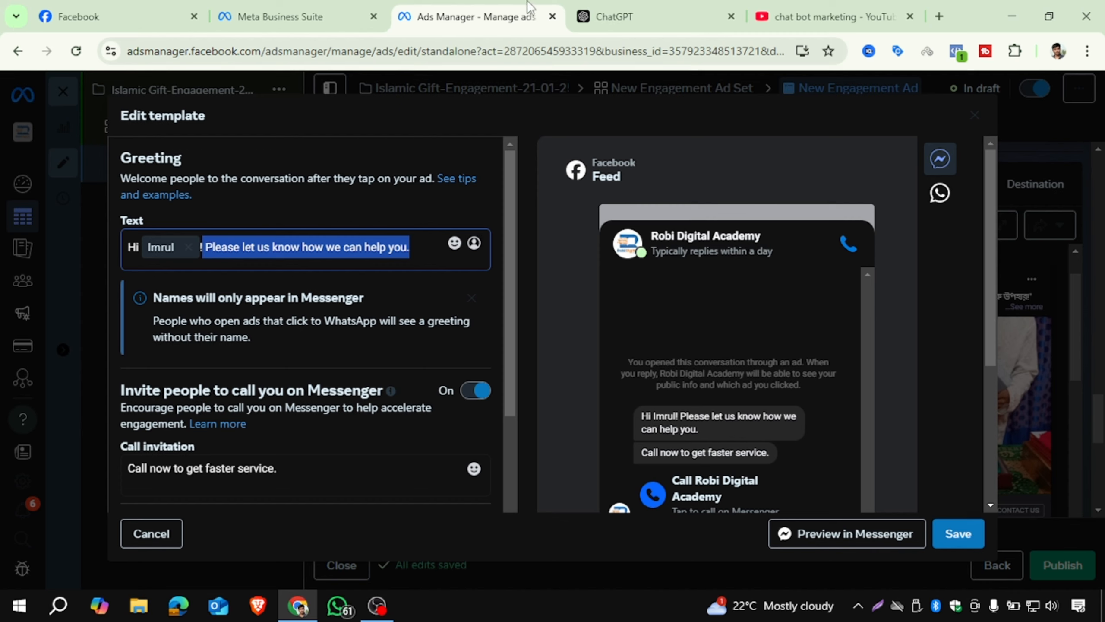
Step: Switch to ChatGPT and send the prompt "write some messenger marketing quesiton and answer for islamic gift item"
{"action": "left_click", "coordinate": [613, 16]}
{"action": "scroll", "coordinate": [562, 374], "scroll_direction": "down", "scroll_amount": 1}
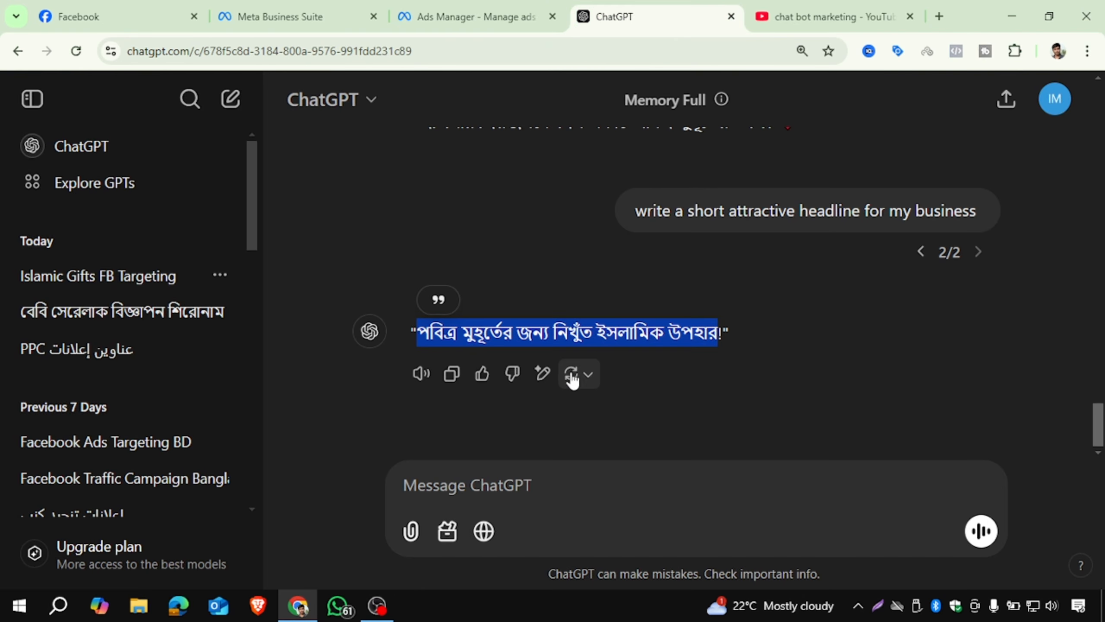
{"action": "left_click", "coordinate": [474, 488]}
{"action": "type", "text": "wit"}
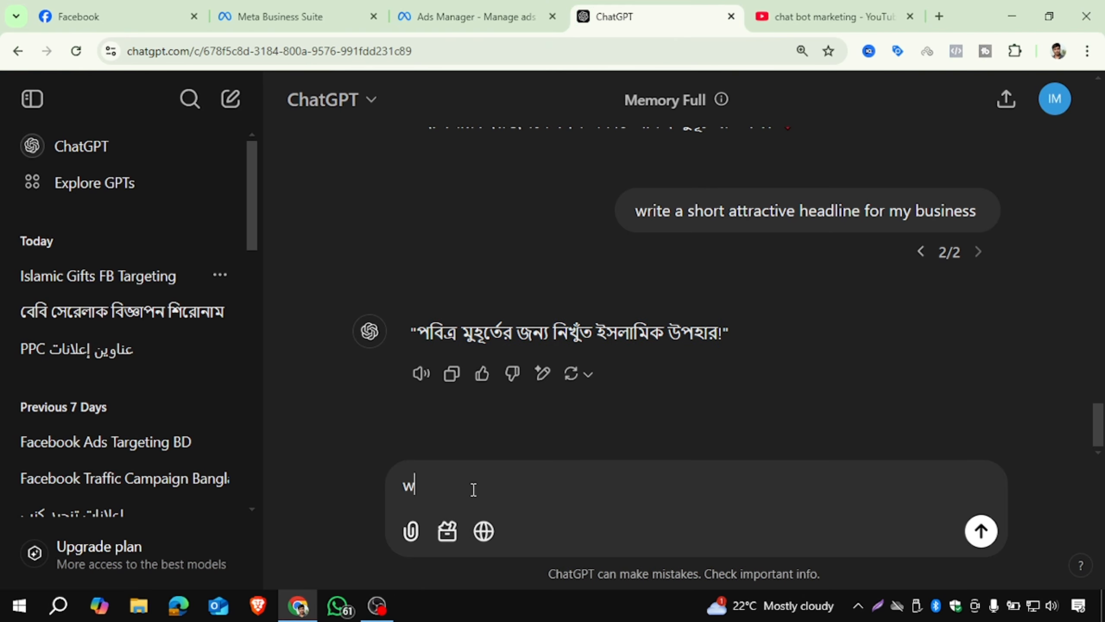
{"action": "key", "text": "BackSpace"}
{"action": "key", "text": "BackSpace"}
{"action": "key", "text": "BackSpace"}
{"action": "type", "text": "ritye"}
{"action": "key", "text": "BackSpace"}
{"action": "type", "text": "e a"}
{"action": "type", "text": "ome "}
{"action": "type", "text": "me"}
{"action": "type", "text": "ssern"}
{"action": "key", "text": "BackSpace"}
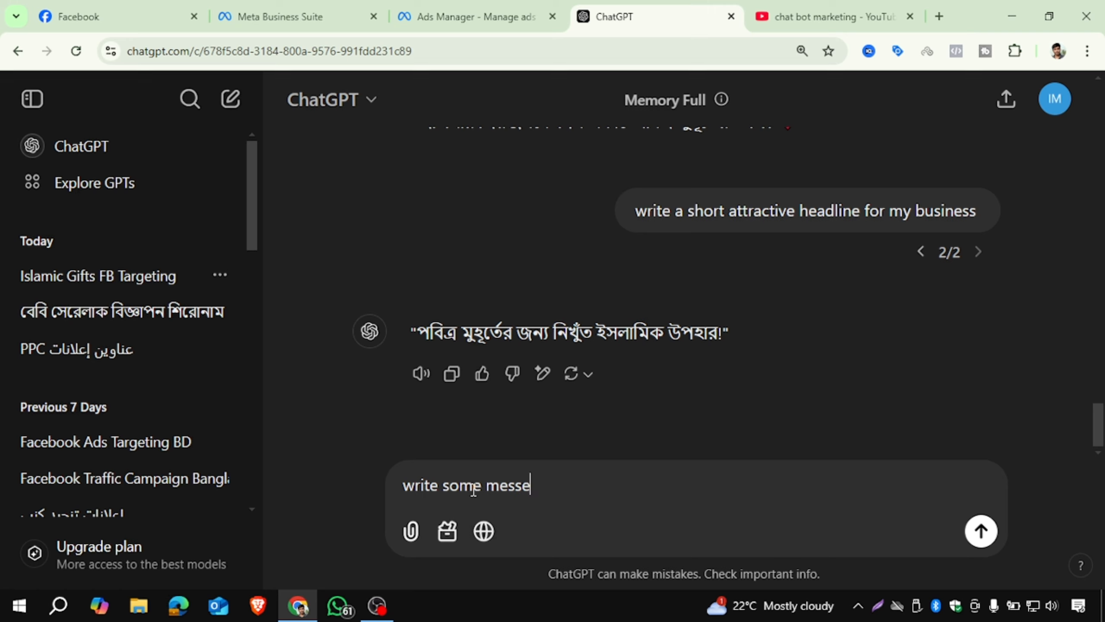
{"action": "type", "text": "nger marketing "}
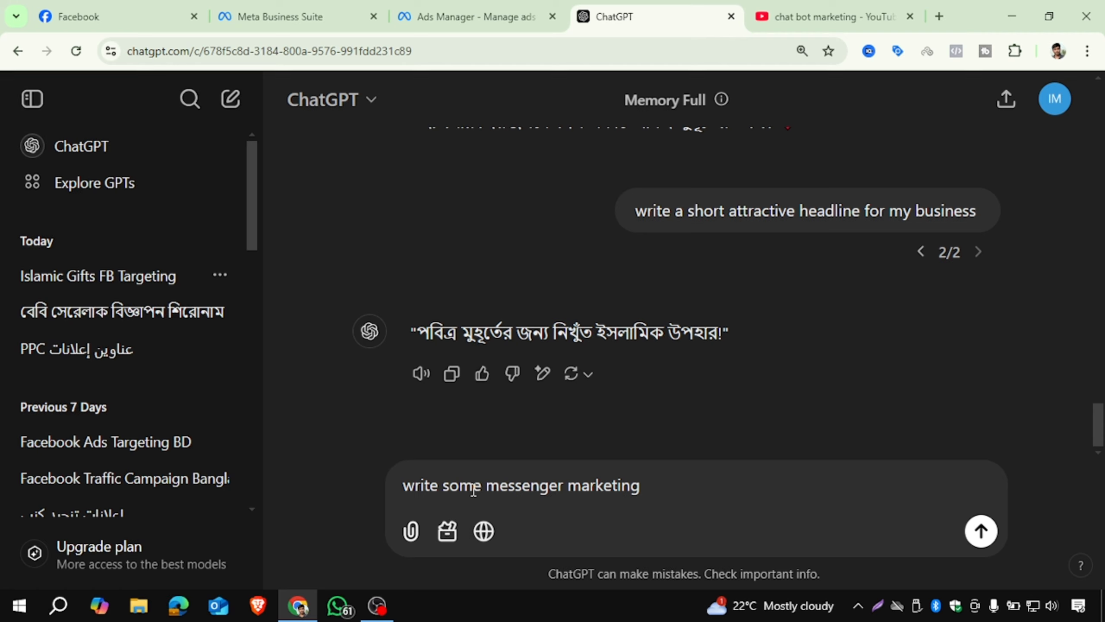
{"action": "type", "text": "quesiton a"}
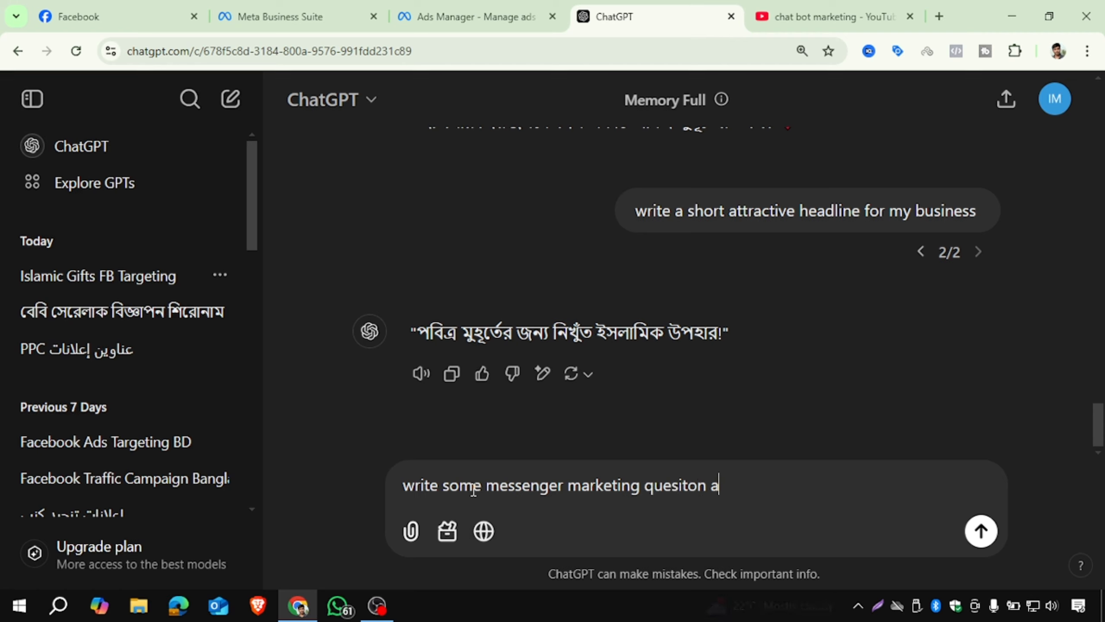
{"action": "type", "text": "nd answer for islama"}
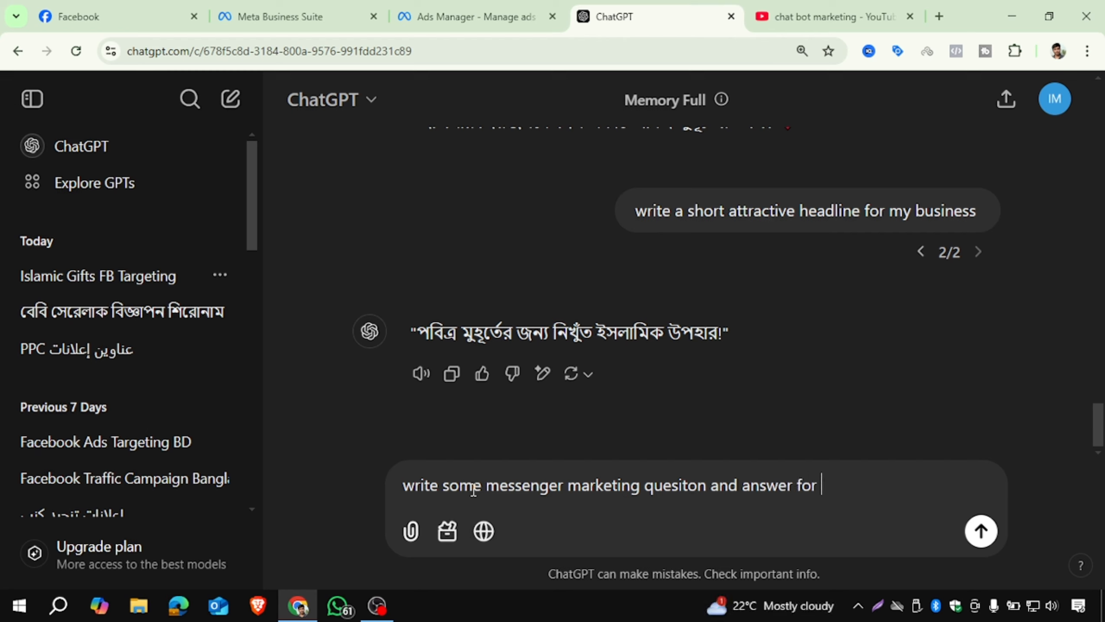
{"action": "key", "text": "BackSpace"}
{"action": "type", "text": "ic gift "}
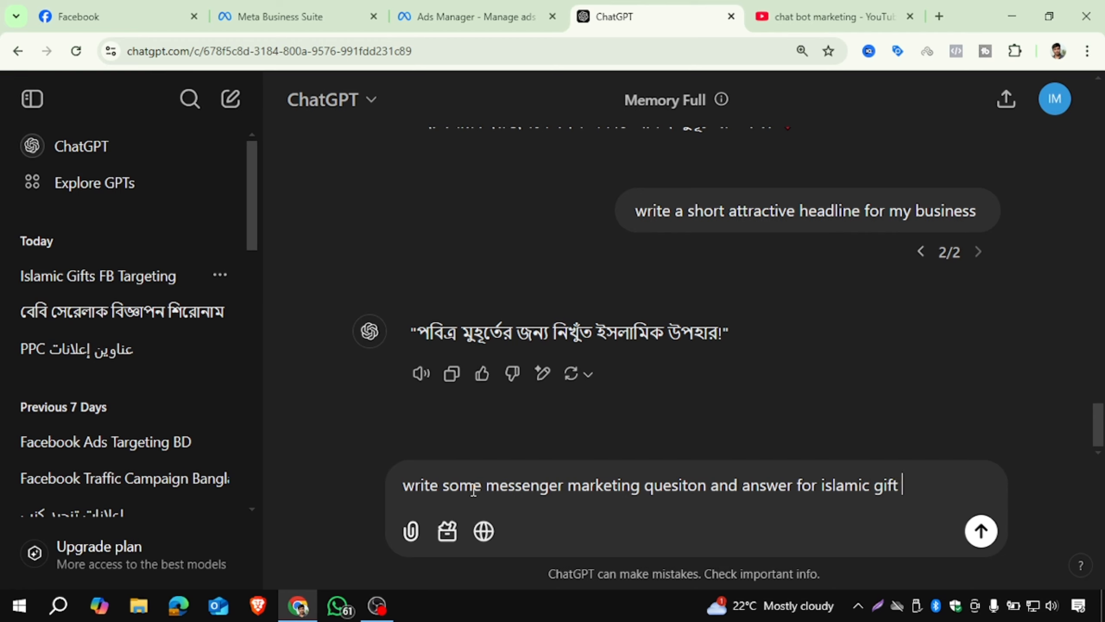
{"action": "type", "text": "item"}
{"action": "key", "text": "Return"}
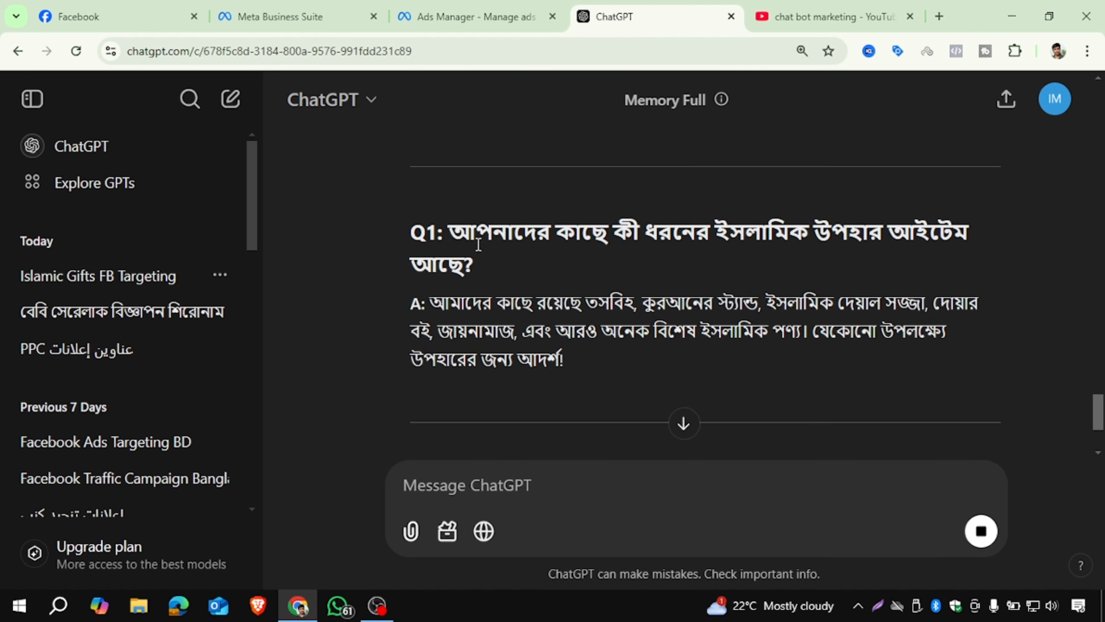
Step: Read through the Bangla messenger questions and answers that ChatGPT generates for the Islamic gift items
{"action": "left_click_drag", "start_coordinate": [450, 230], "coordinate": [490, 278]}
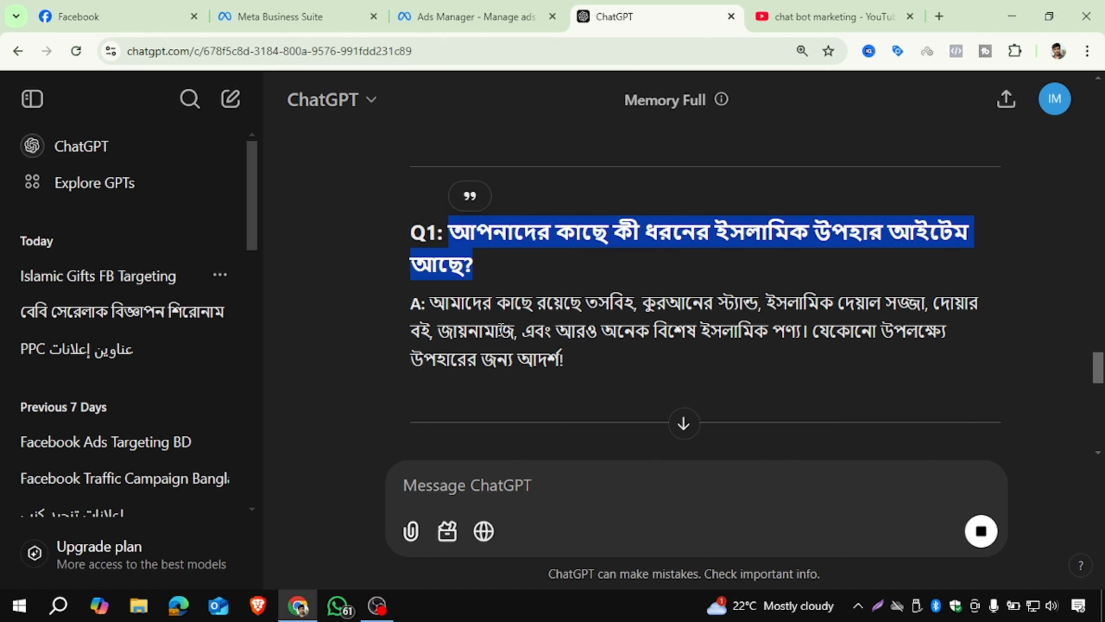
{"action": "scroll", "coordinate": [500, 335], "scroll_direction": "up", "scroll_amount": 5}
{"action": "scroll", "coordinate": [501, 335], "scroll_direction": "down", "scroll_amount": 10}
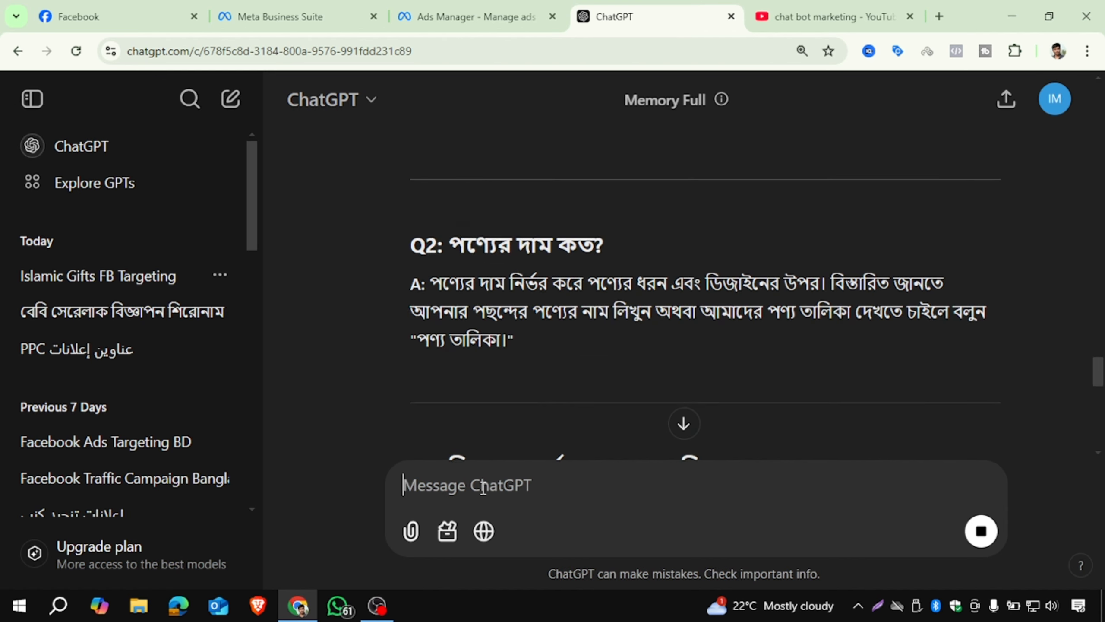
{"action": "scroll", "coordinate": [589, 322], "scroll_direction": "down", "scroll_amount": 6}
{"action": "scroll", "coordinate": [589, 322], "scroll_direction": "down", "scroll_amount": 8}
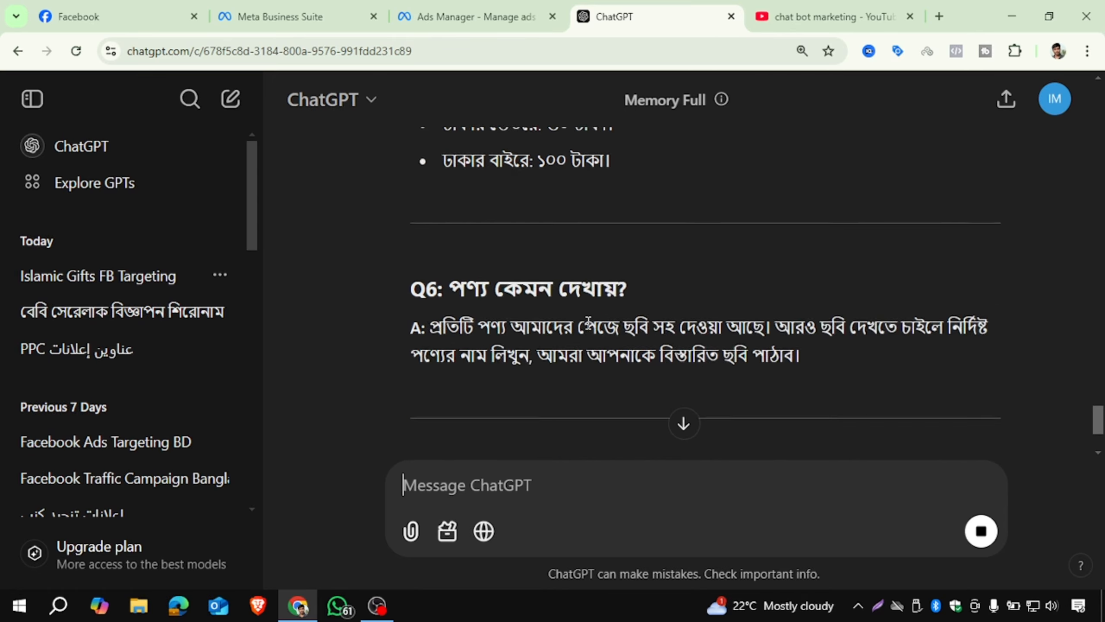
{"action": "scroll", "coordinate": [588, 326], "scroll_direction": "down", "scroll_amount": 2}
{"action": "scroll", "coordinate": [589, 329], "scroll_direction": "up", "scroll_amount": 12}
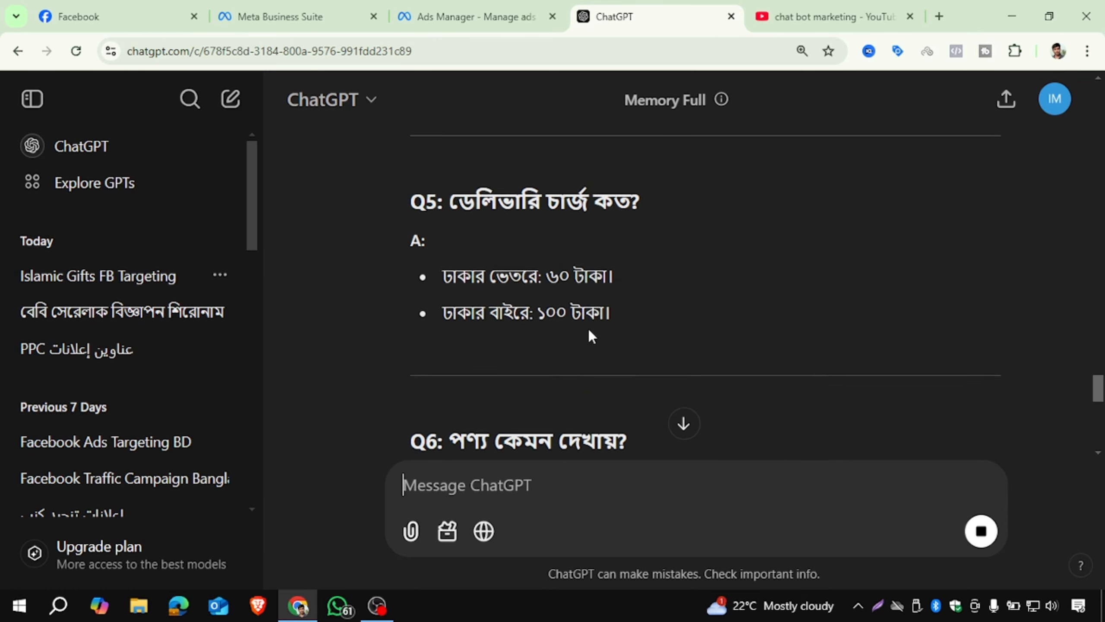
{"action": "scroll", "coordinate": [589, 328], "scroll_direction": "up", "scroll_amount": 10}
{"action": "scroll", "coordinate": [589, 330], "scroll_direction": "down", "scroll_amount": 6}
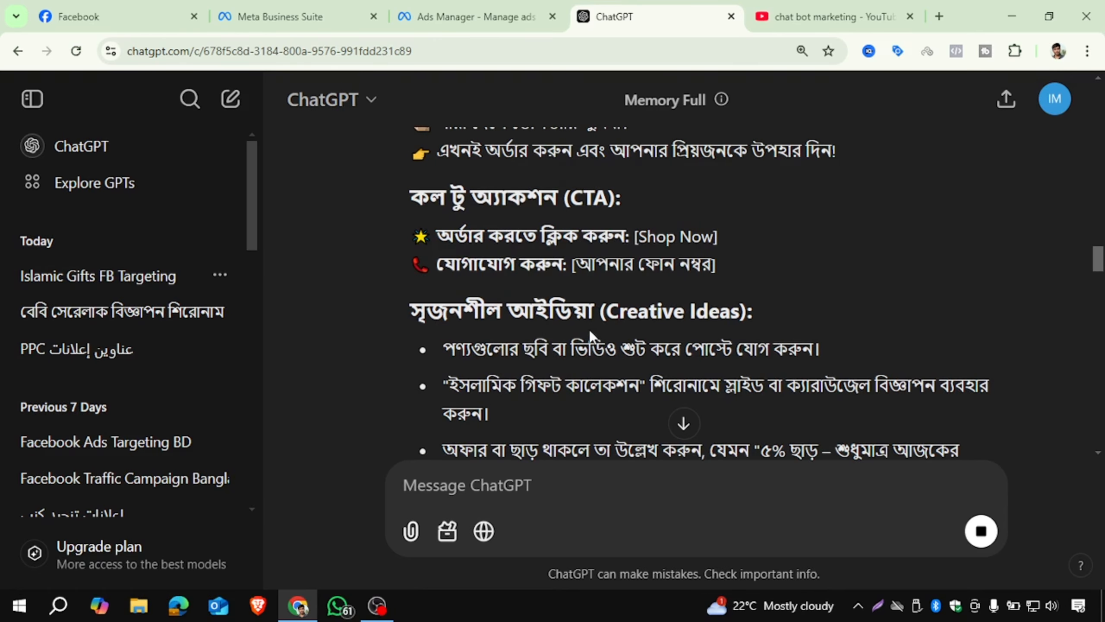
{"action": "scroll", "coordinate": [592, 328], "scroll_direction": "down", "scroll_amount": 12}
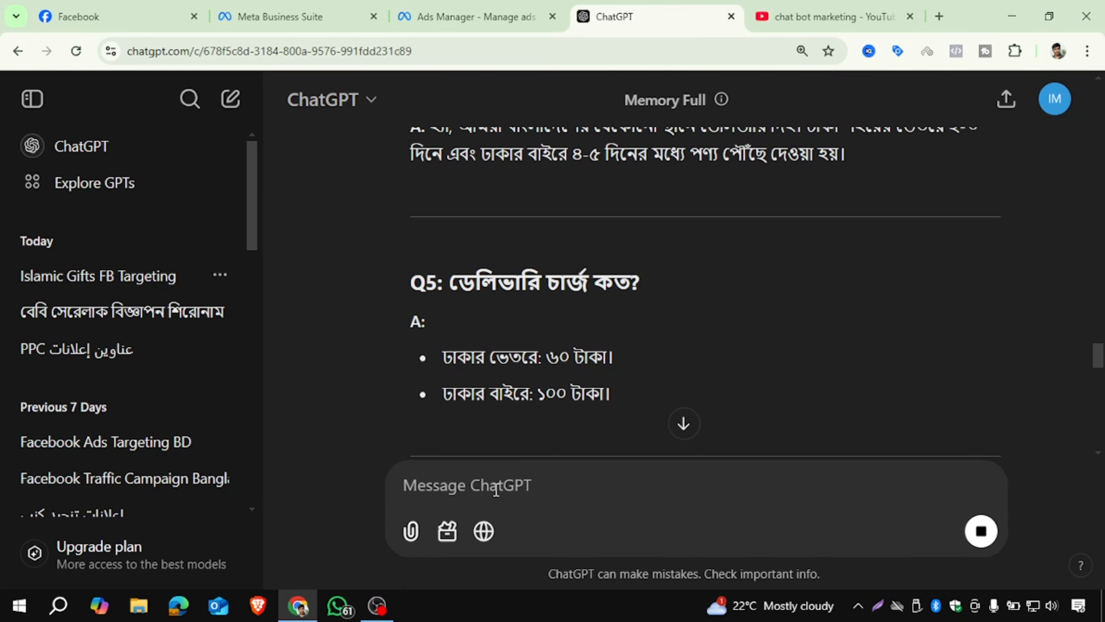
Step: Send ChatGPT the prompt "write a wellcome message"
{"action": "type", "text": "writer"}
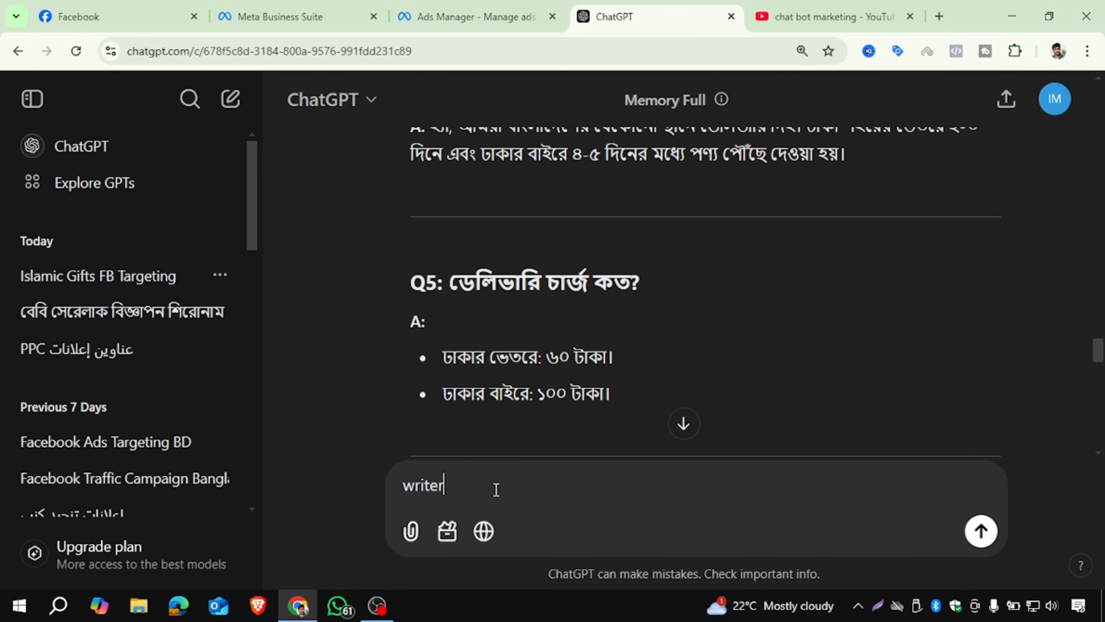
{"action": "type", "text": "a werllcome messagfe"}
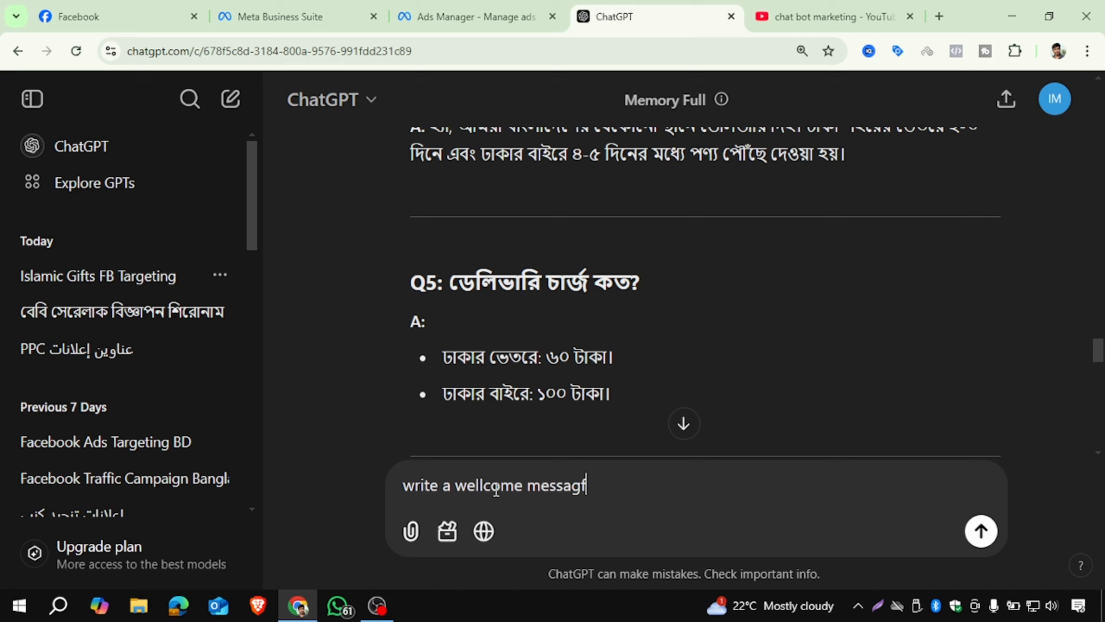
{"action": "key", "text": "BackSpace"}
{"action": "key", "text": "BackSpace"}
{"action": "key", "text": "BackSpace"}
{"action": "type", "text": "ge"}
{"action": "key", "text": "Return"}
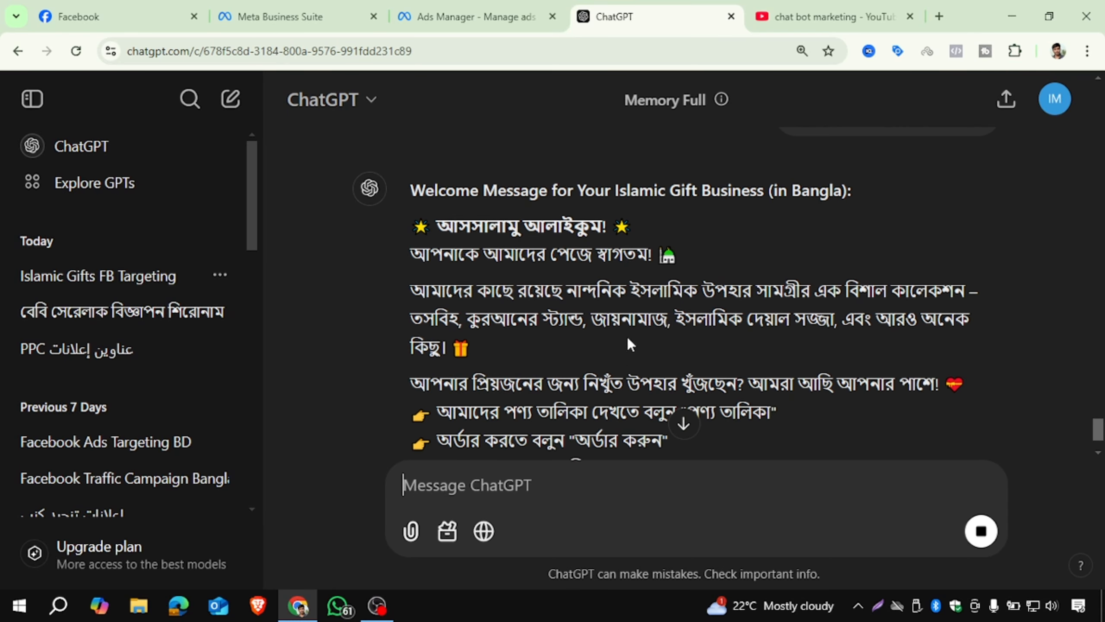
Step: Copy the opening of ChatGPT's Bangla welcome message, from the "আসসালামু আলাইকুম!" greeting through the paragraph describing the gift collection
{"action": "scroll", "coordinate": [419, 316], "scroll_direction": "down", "scroll_amount": 4}
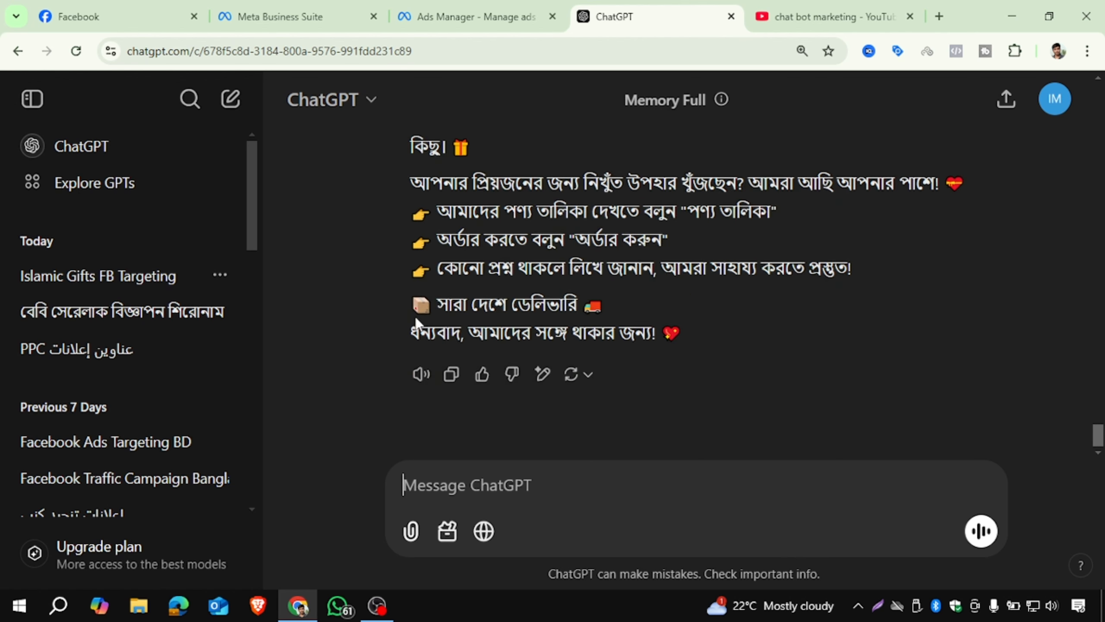
{"action": "scroll", "coordinate": [419, 316], "scroll_direction": "up", "scroll_amount": 4}
{"action": "scroll", "coordinate": [418, 317], "scroll_direction": "up", "scroll_amount": 1}
{"action": "left_click_drag", "start_coordinate": [414, 261], "coordinate": [535, 394]}
{"action": "right_click", "coordinate": [513, 361]}
{"action": "left_click", "coordinate": [538, 355]}
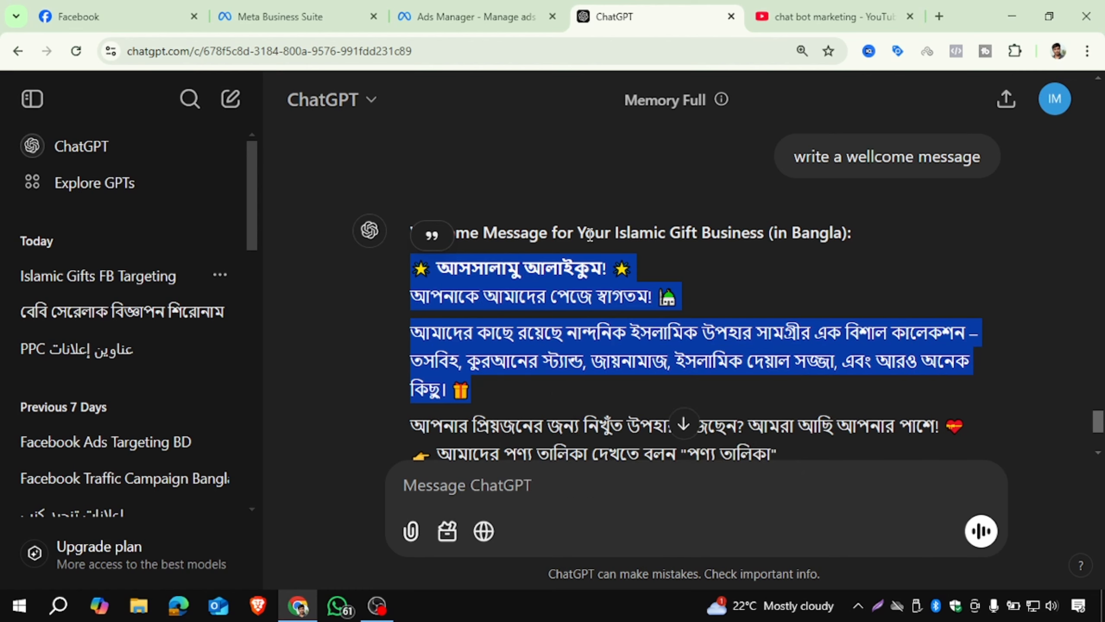
Step: Switch to Ads Manager and replace the English sentence after the recipient's first name in the greeting with the copied Bangla welcome text
{"action": "left_click", "coordinate": [495, 13]}
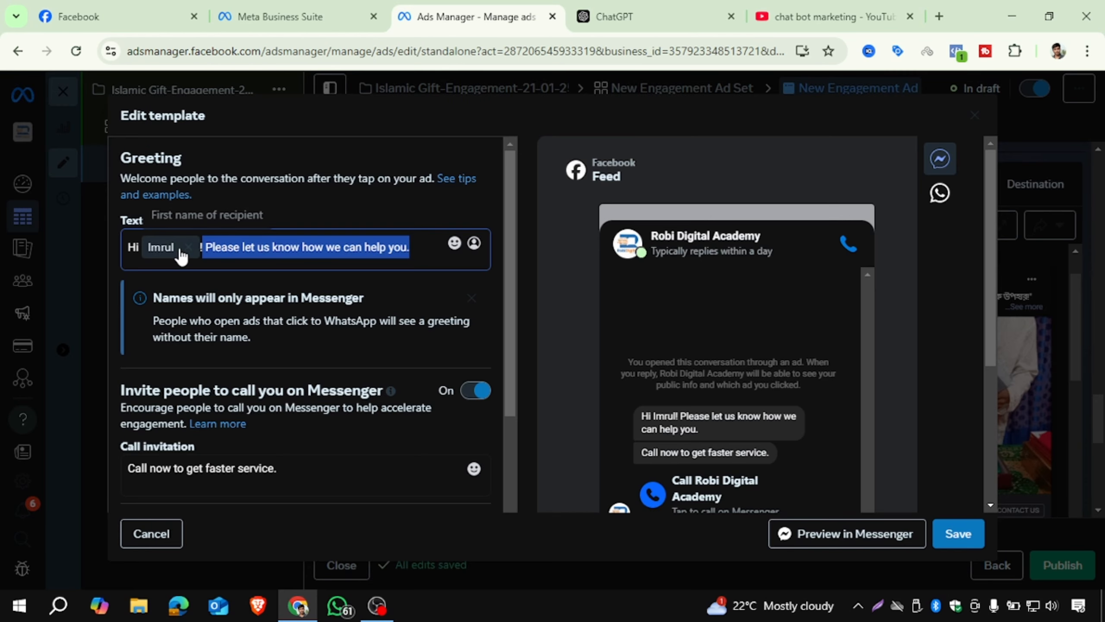
{"action": "left_click", "coordinate": [138, 239]}
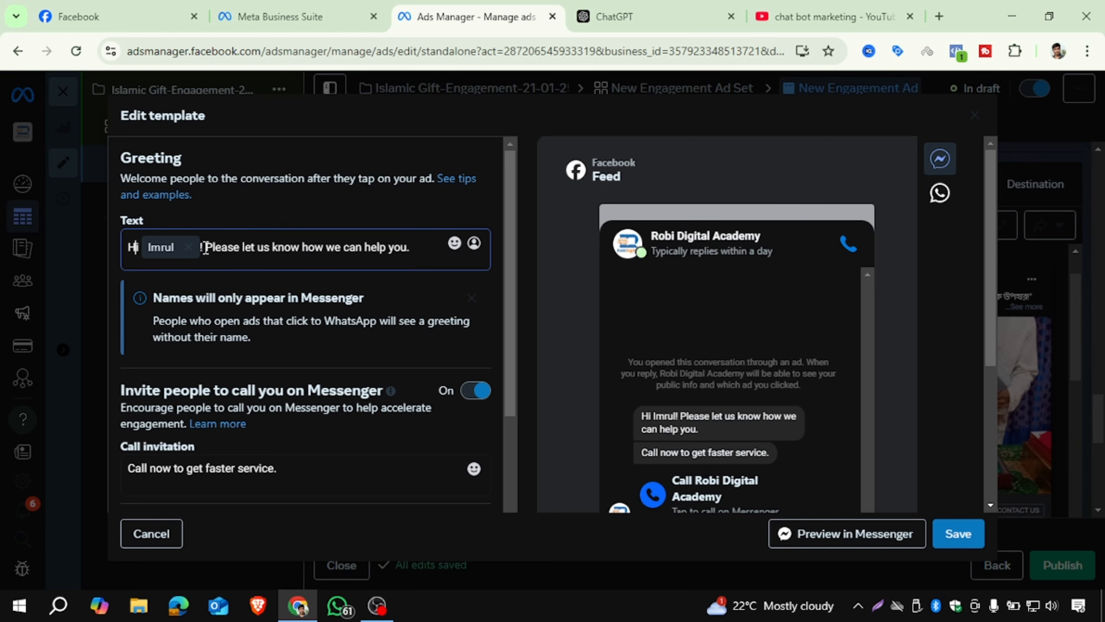
{"action": "left_click_drag", "start_coordinate": [205, 248], "coordinate": [403, 254]}
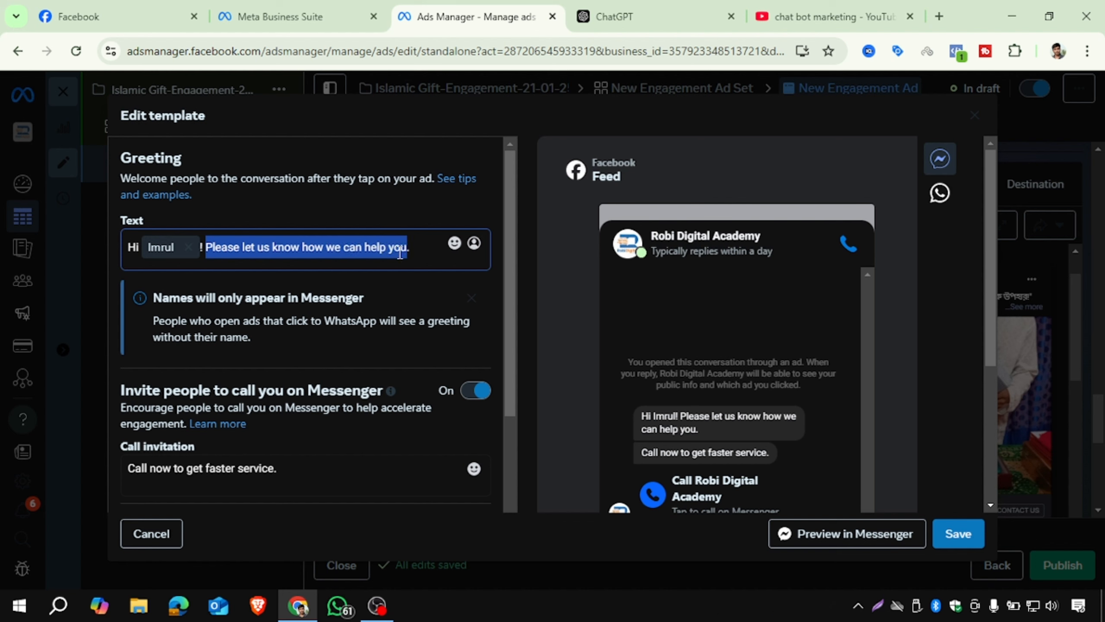
{"action": "key", "text": "ctrl+v"}
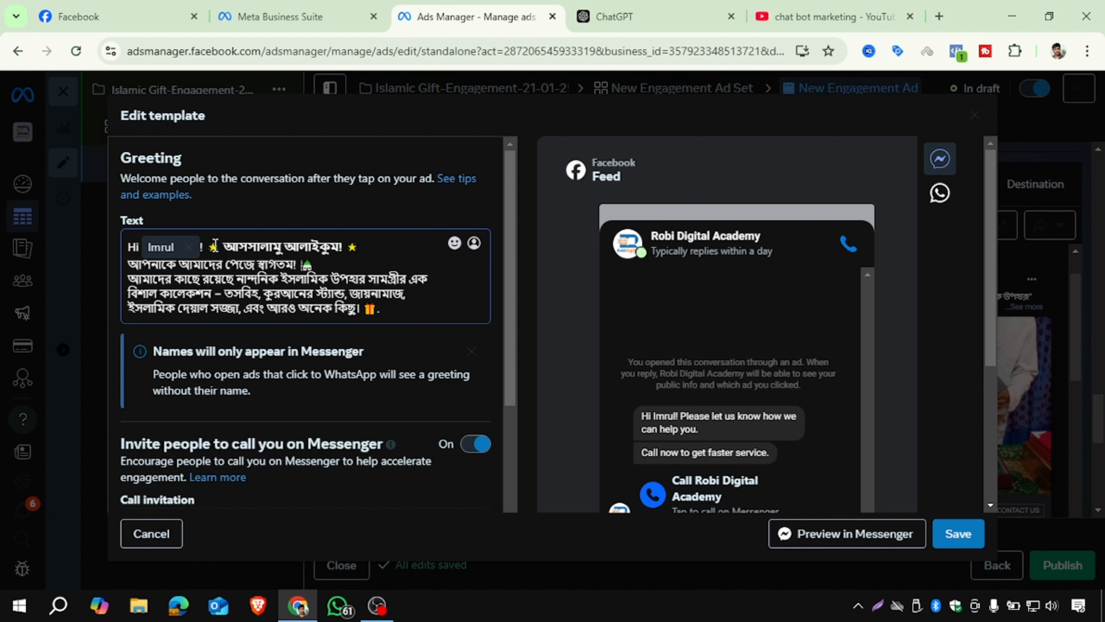
Step: Replace "Hi" before the recipient's first name with the starred "আসসালামু আলাইকুম!" and remove the duplicate after the name
{"action": "left_click_drag", "start_coordinate": [209, 244], "coordinate": [352, 247]}
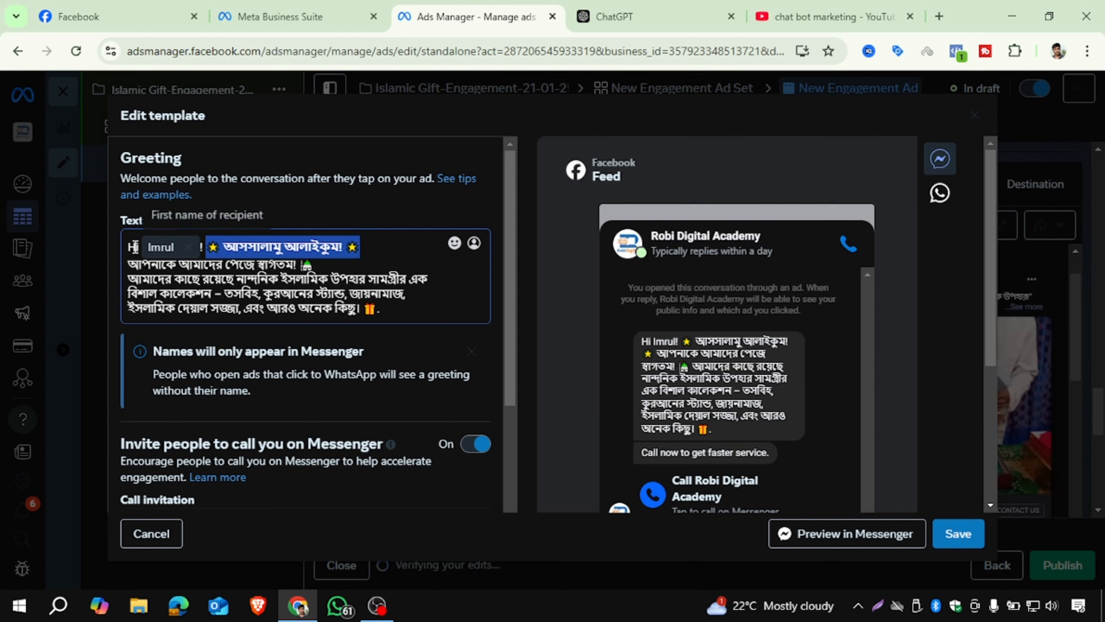
{"action": "left_click_drag", "start_coordinate": [140, 247], "coordinate": [126, 244]}
{"action": "key", "text": "BackSpace"}
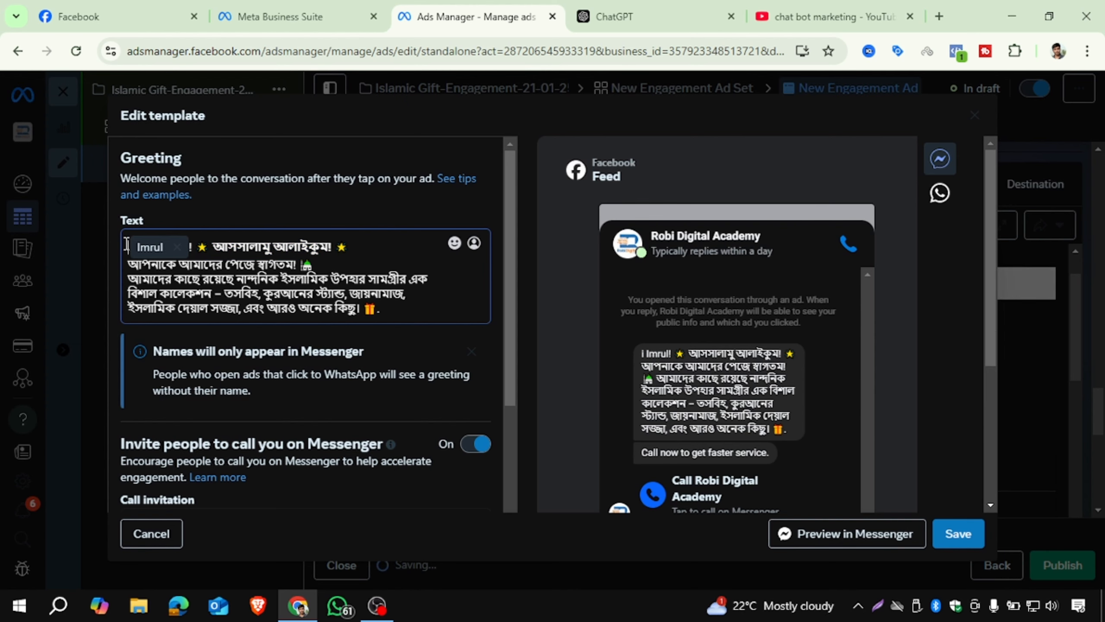
{"action": "key", "text": "ctrl+v"}
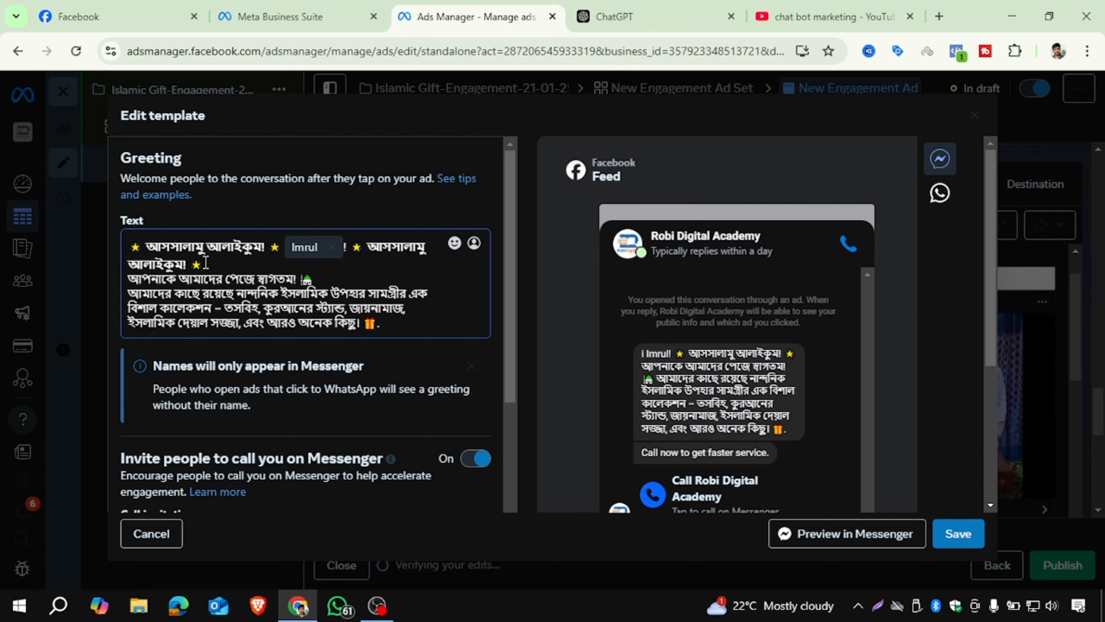
{"action": "left_click_drag", "start_coordinate": [208, 265], "coordinate": [126, 264]}
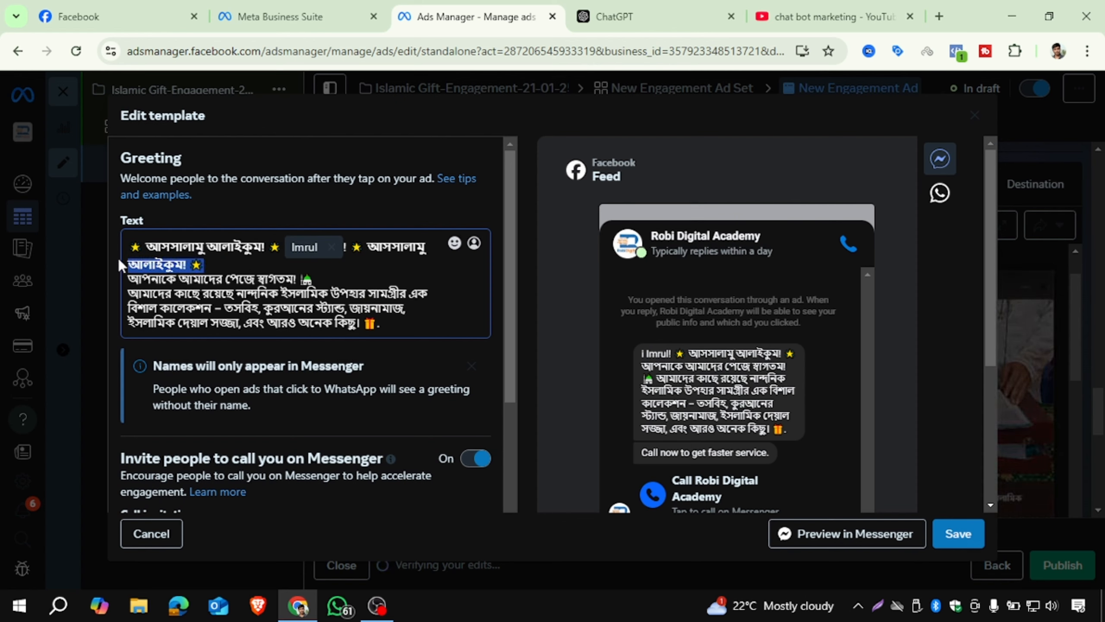
{"action": "left_click", "coordinate": [365, 248], "text": "shift"}
{"action": "key", "text": "BackSpace"}
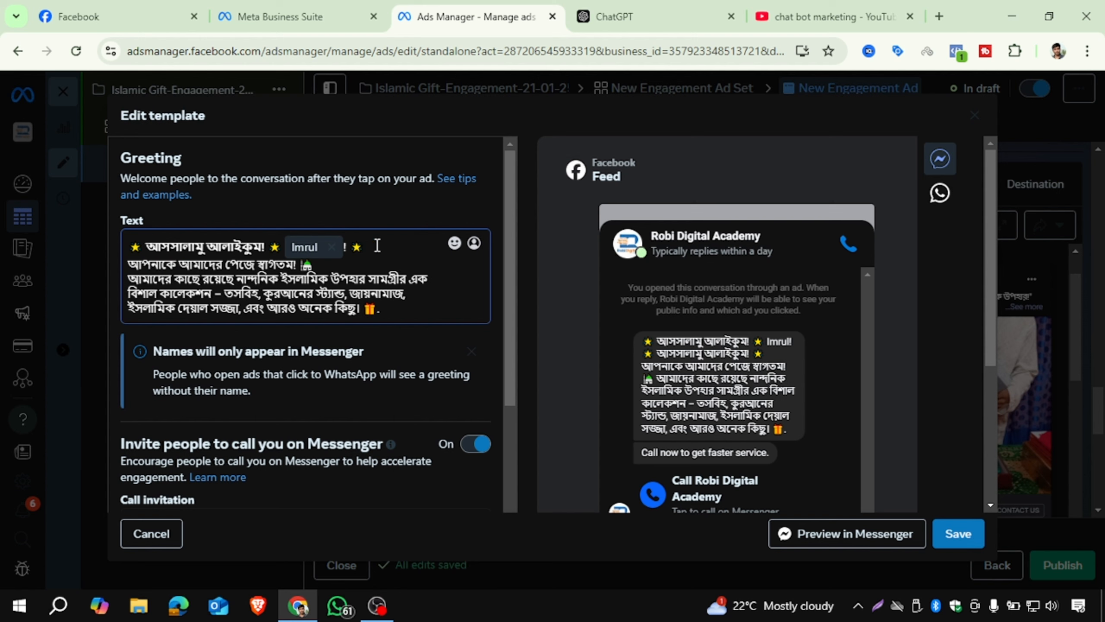
{"action": "key", "text": "BackSpace"}
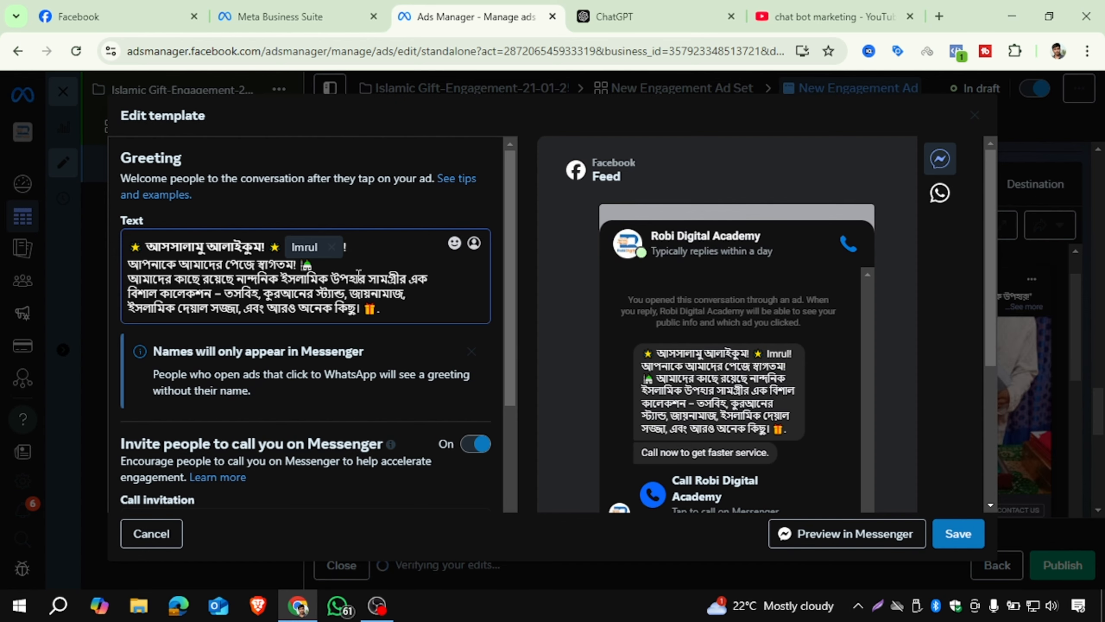
Step: Turn off the invitation for people to call on Messenger
{"action": "scroll", "coordinate": [358, 279], "scroll_direction": "down", "scroll_amount": 2}
{"action": "scroll", "coordinate": [358, 287], "scroll_direction": "up", "scroll_amount": 2}
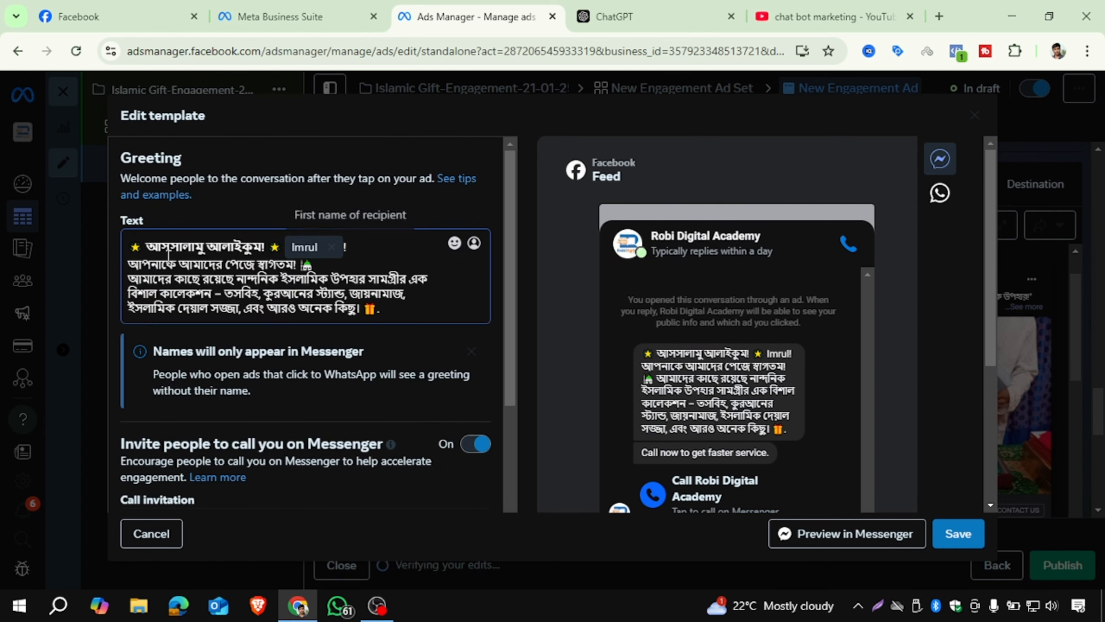
{"action": "scroll", "coordinate": [162, 250], "scroll_direction": "down", "scroll_amount": 3}
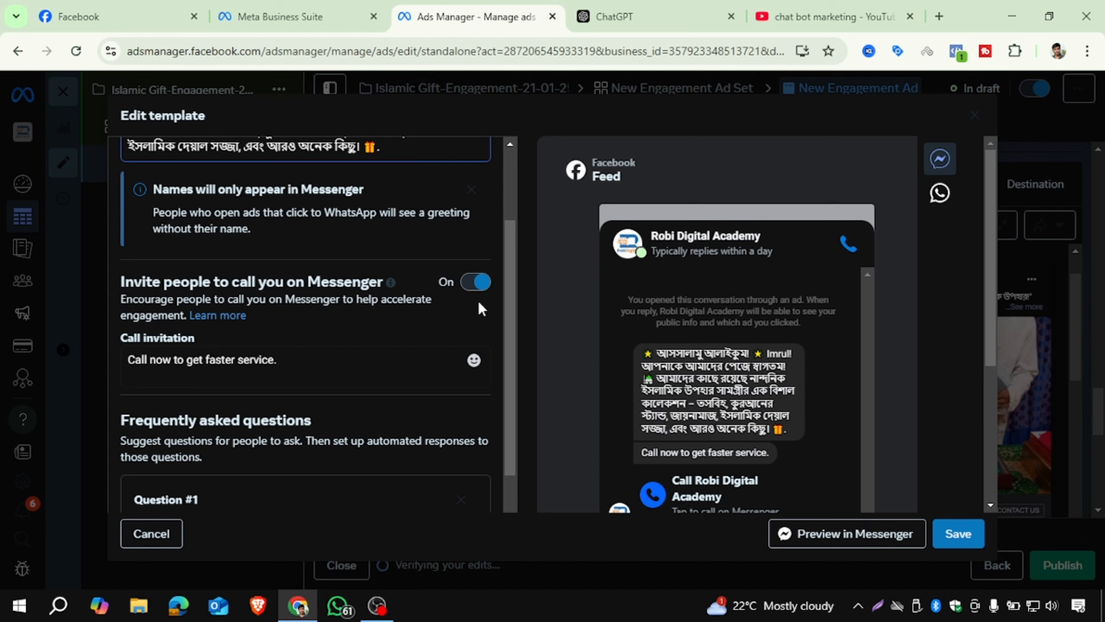
{"action": "left_click_drag", "start_coordinate": [479, 284], "coordinate": [405, 236]}
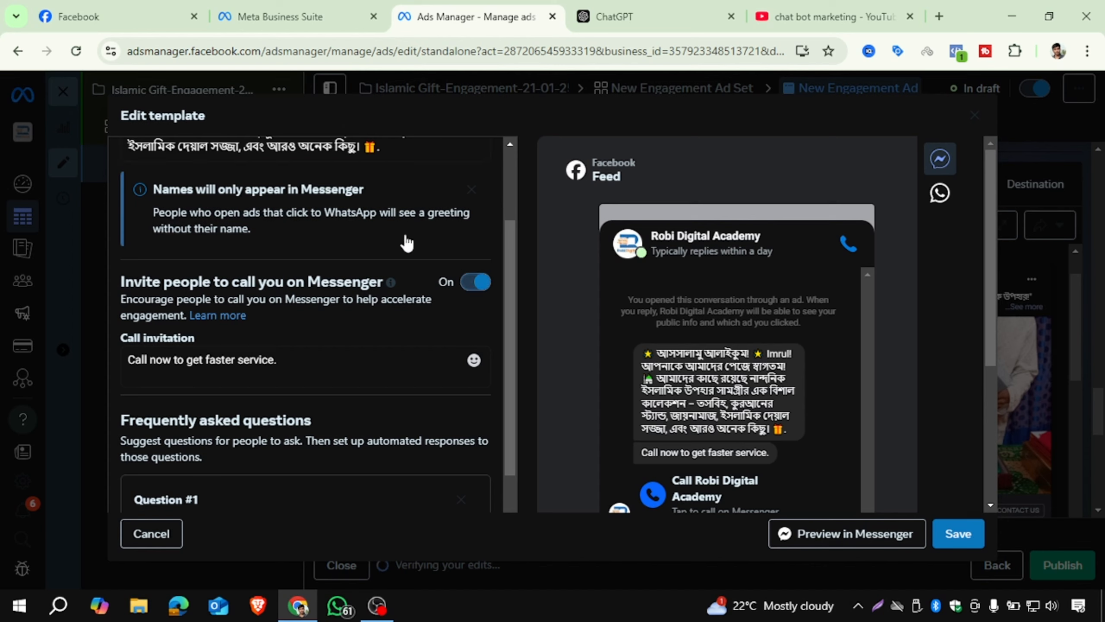
{"action": "left_click", "coordinate": [475, 283]}
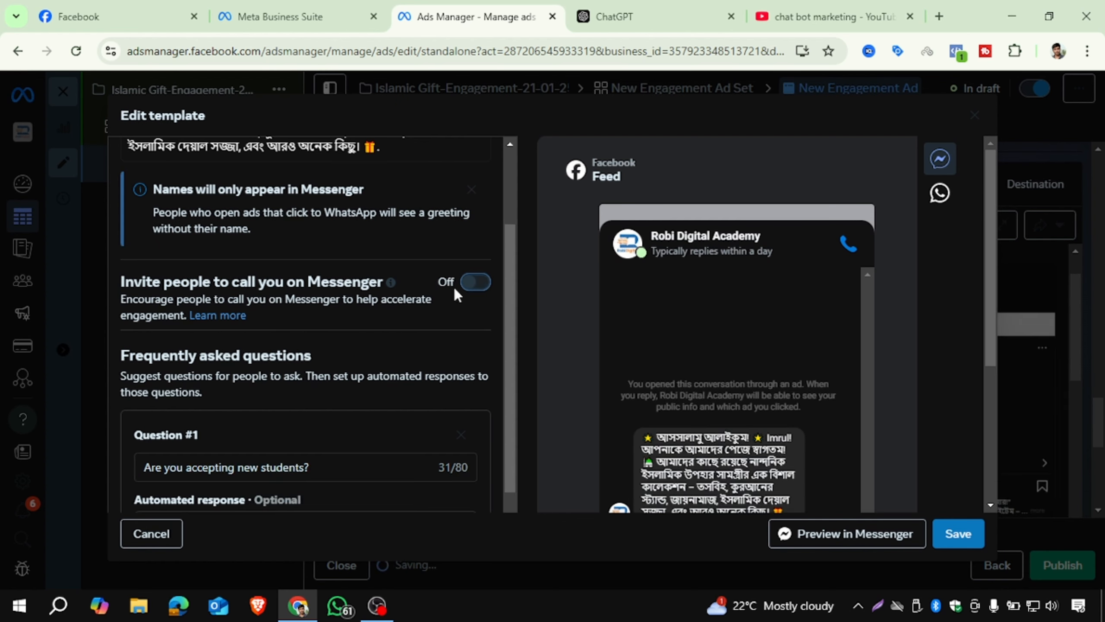
Step: Look through the template's default frequently asked questions and the message preview, returning to the text of Question #1
{"action": "scroll", "coordinate": [314, 283], "scroll_direction": "down", "scroll_amount": 5}
{"action": "scroll", "coordinate": [696, 392], "scroll_direction": "down", "scroll_amount": 4}
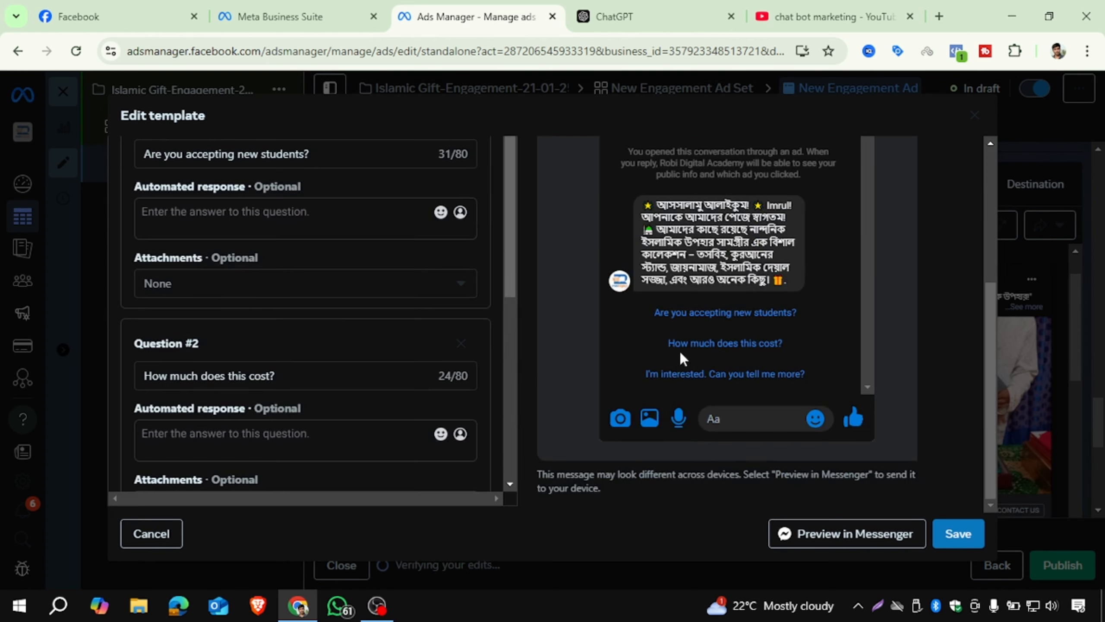
{"action": "scroll", "coordinate": [369, 305], "scroll_direction": "up", "scroll_amount": 3}
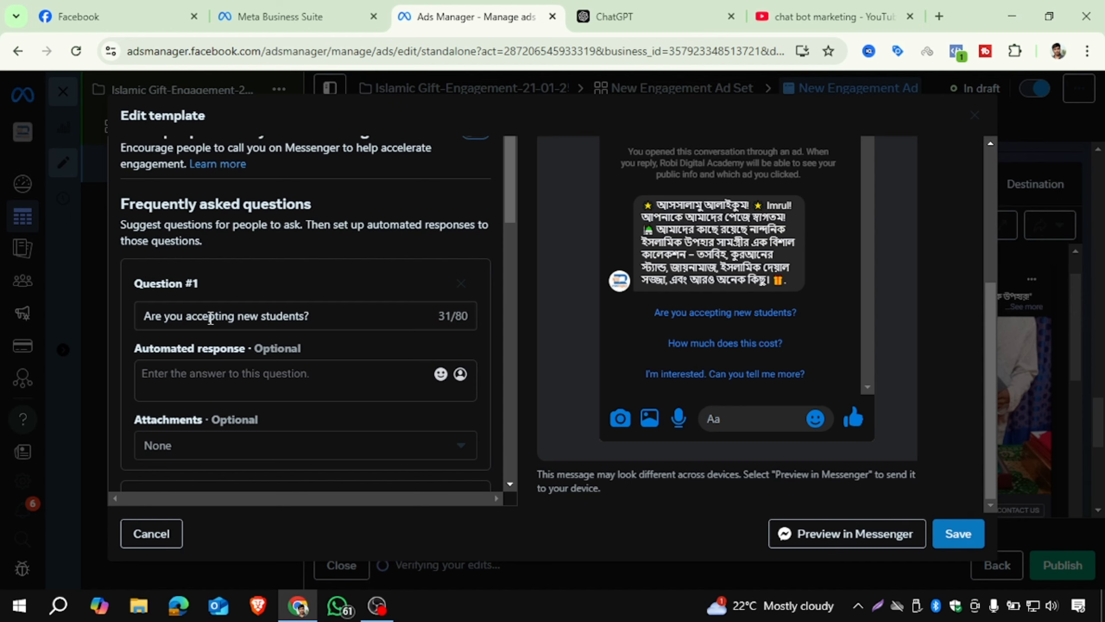
{"action": "scroll", "coordinate": [211, 318], "scroll_direction": "up", "scroll_amount": 2}
{"action": "scroll", "coordinate": [211, 318], "scroll_direction": "down", "scroll_amount": 2}
{"action": "left_click", "coordinate": [191, 313]}
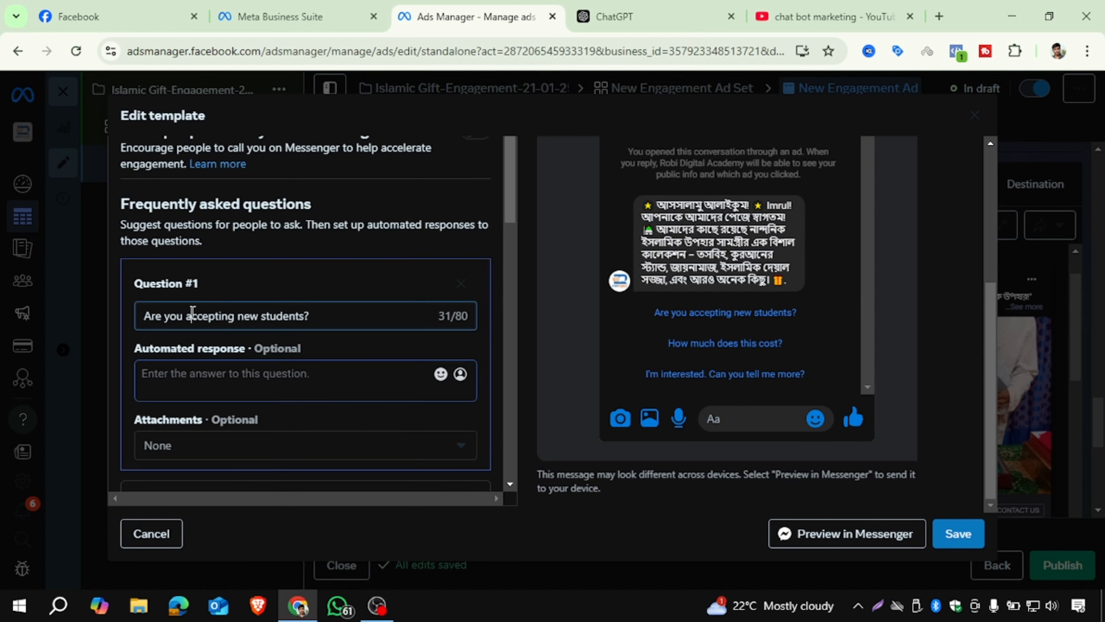
{"action": "left_click_drag", "start_coordinate": [311, 316], "coordinate": [147, 313]}
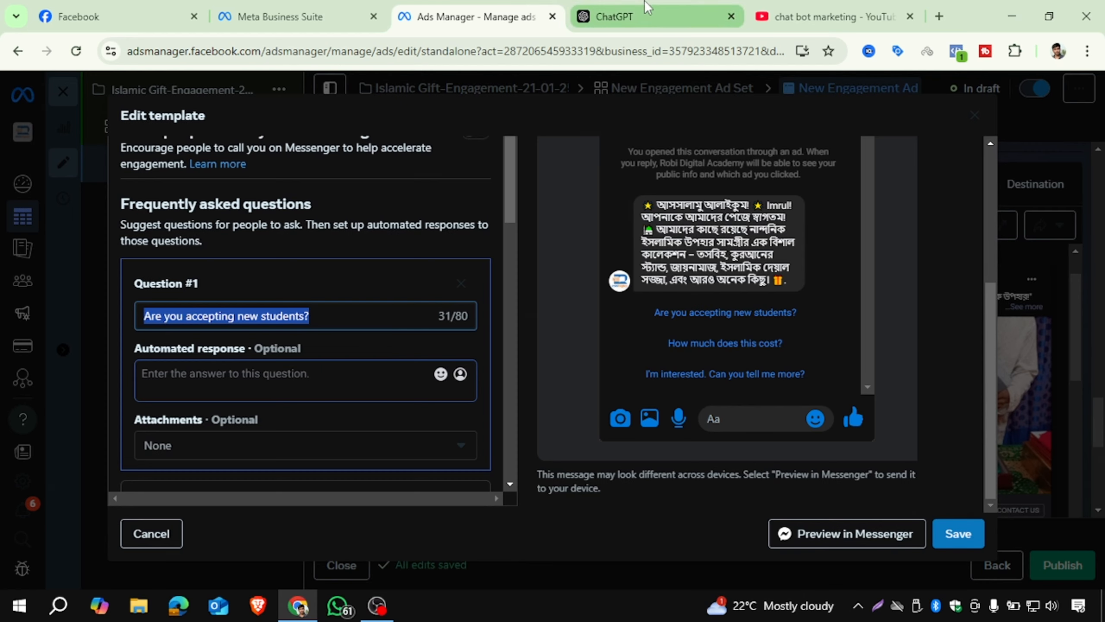
Step: Switch to ChatGPT and copy the Q1 question "আপনাদের কাছে কী ধরনের ইসলামিক উপহার আইটেম আছে?" from the messenger questions
{"action": "left_click", "coordinate": [626, 17]}
{"action": "scroll", "coordinate": [513, 351], "scroll_direction": "down", "scroll_amount": 5}
{"action": "scroll", "coordinate": [385, 287], "scroll_direction": "up", "scroll_amount": 15}
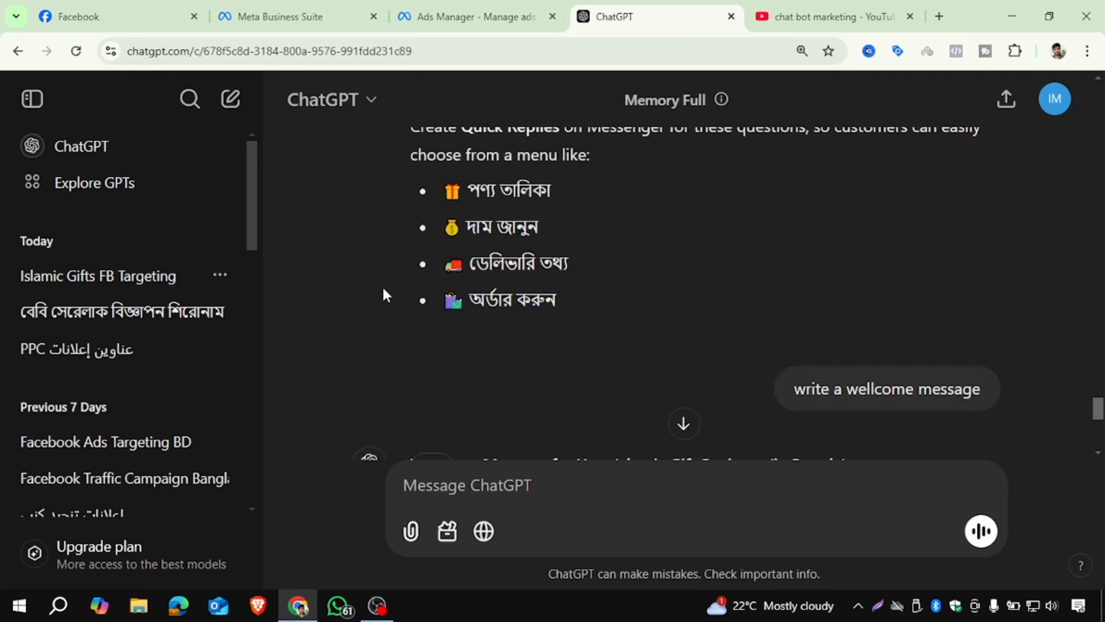
{"action": "scroll", "coordinate": [383, 287], "scroll_direction": "up", "scroll_amount": 14}
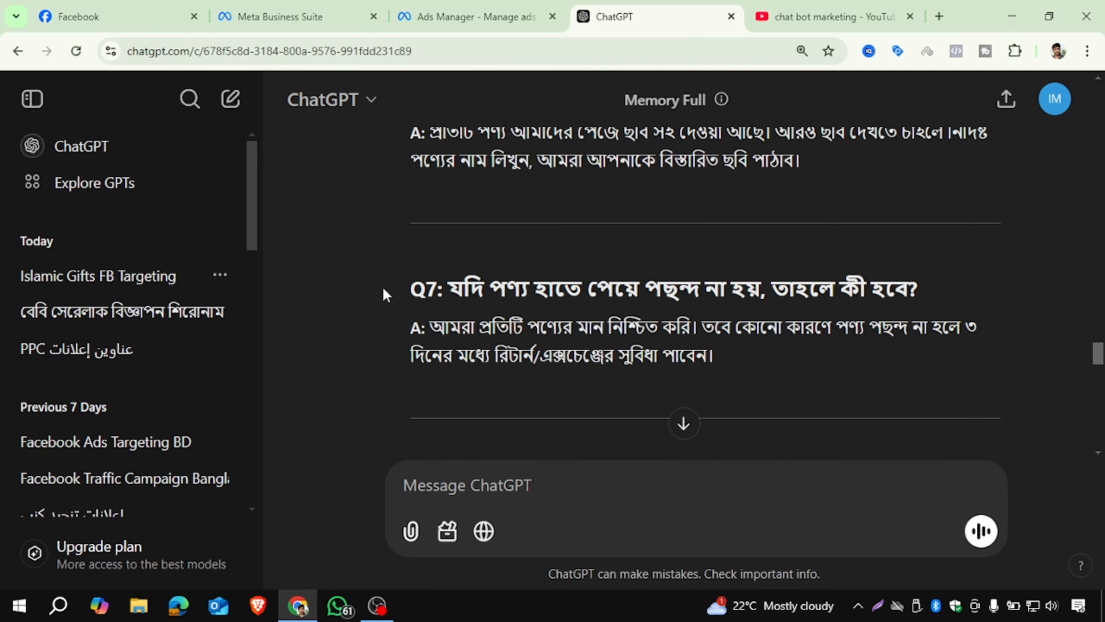
{"action": "scroll", "coordinate": [383, 288], "scroll_direction": "down", "scroll_amount": 4}
{"action": "scroll", "coordinate": [386, 288], "scroll_direction": "up", "scroll_amount": 10}
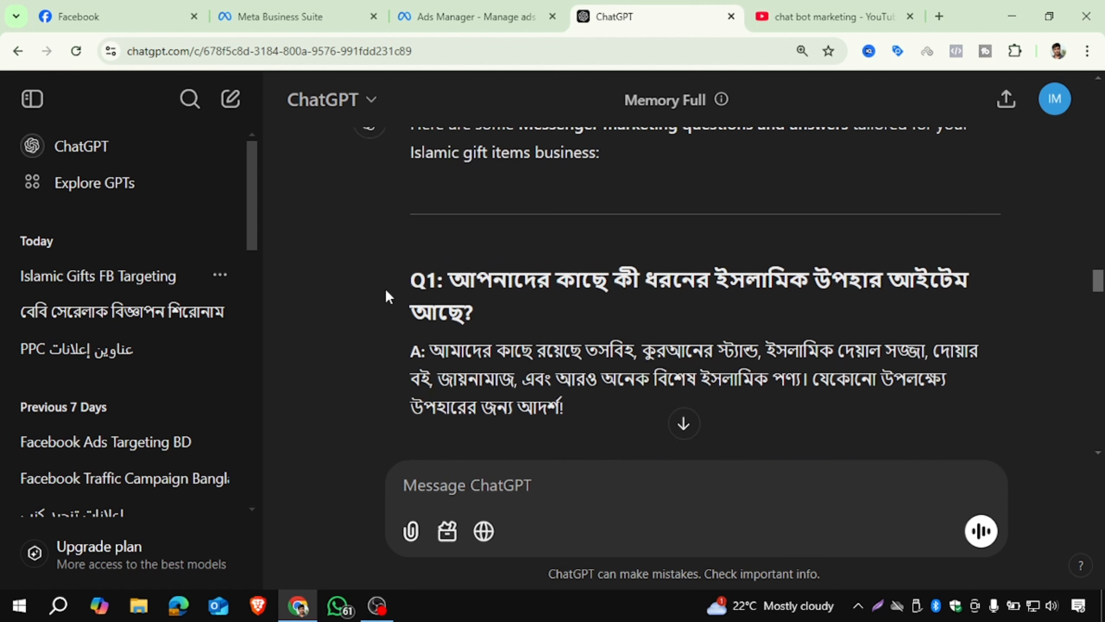
{"action": "left_click_drag", "start_coordinate": [451, 275], "coordinate": [477, 311]}
{"action": "key", "text": "ctrl+c"}
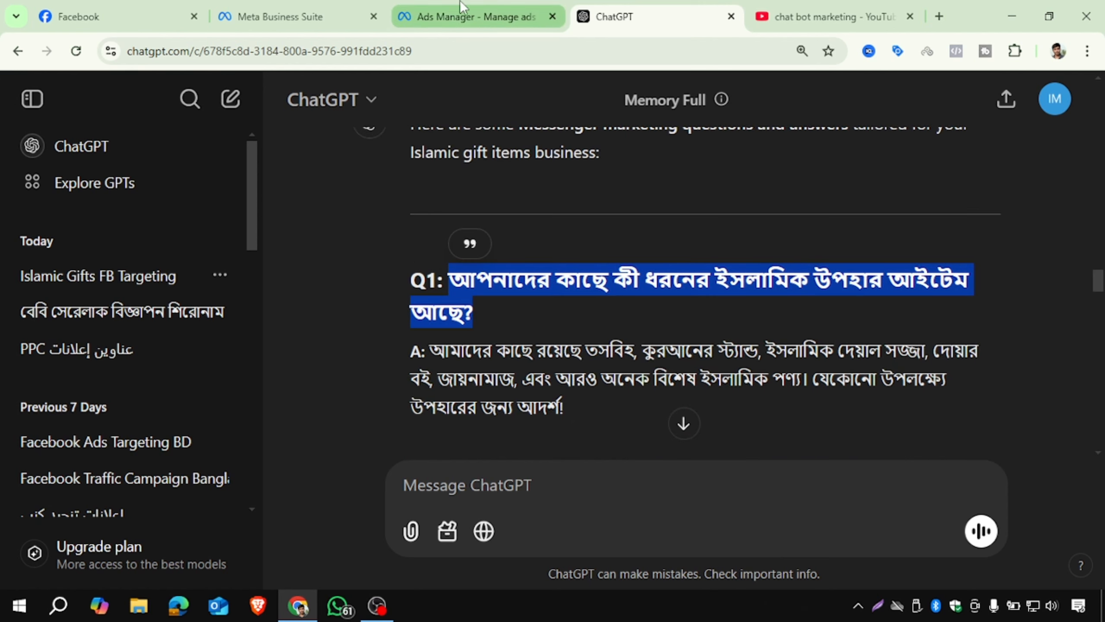
Step: Switch to Ads Manager and replace the text of Question #1 with the copied Bangla question about gift item types
{"action": "left_click", "coordinate": [472, 17]}
{"action": "triple_click", "coordinate": [267, 316]}
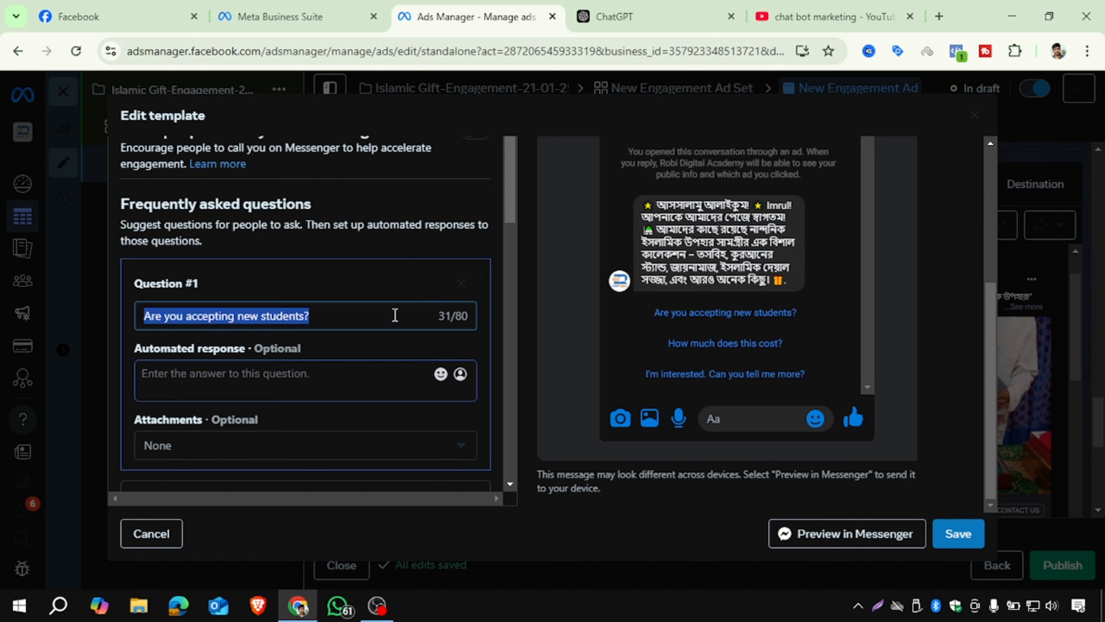
{"action": "key", "text": "ctrl+v"}
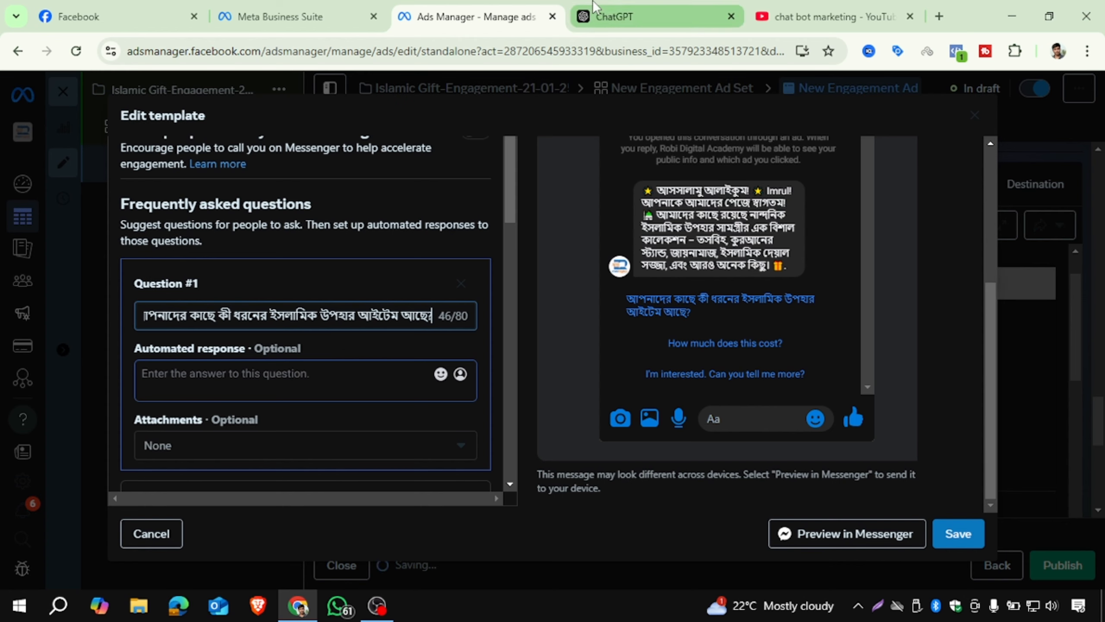
Step: Copy ChatGPT's full answer to Q1 and enter it as the automated response for Question #1 in Ads Manager
{"action": "left_click", "coordinate": [631, 17]}
{"action": "left_click", "coordinate": [463, 330]}
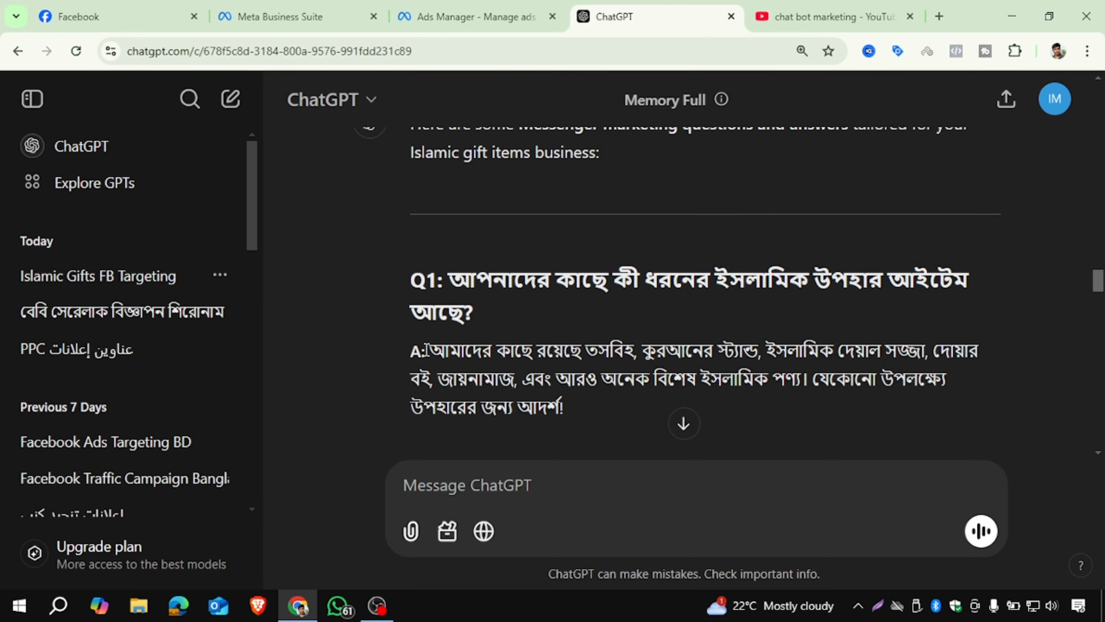
{"action": "left_click_drag", "start_coordinate": [426, 350], "coordinate": [586, 414]}
{"action": "key", "text": "ctrl+c"}
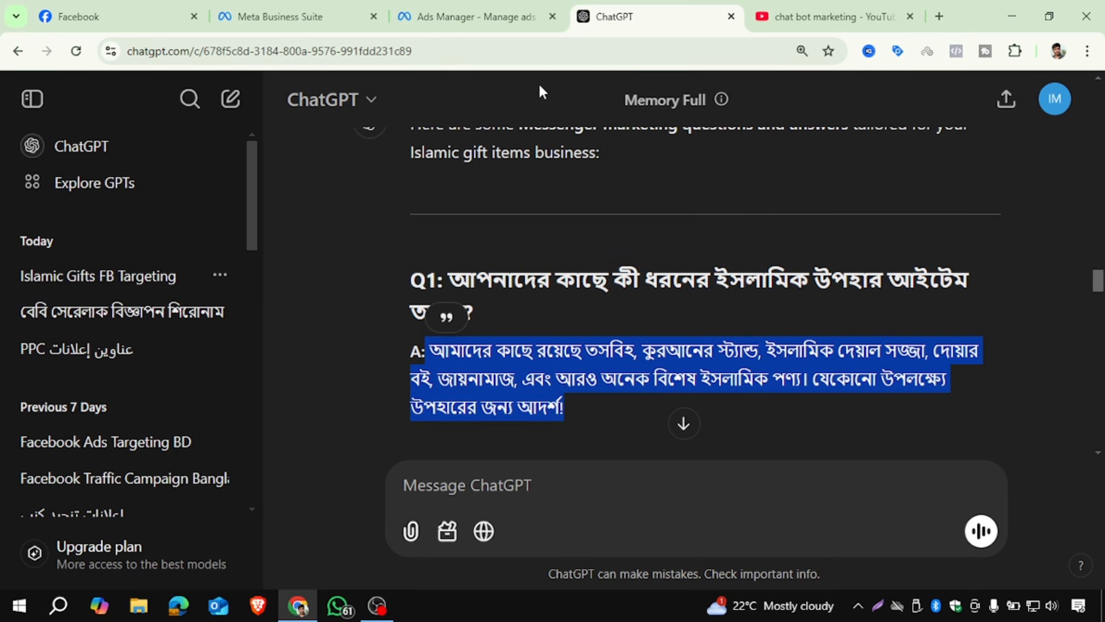
{"action": "left_click", "coordinate": [481, 18]}
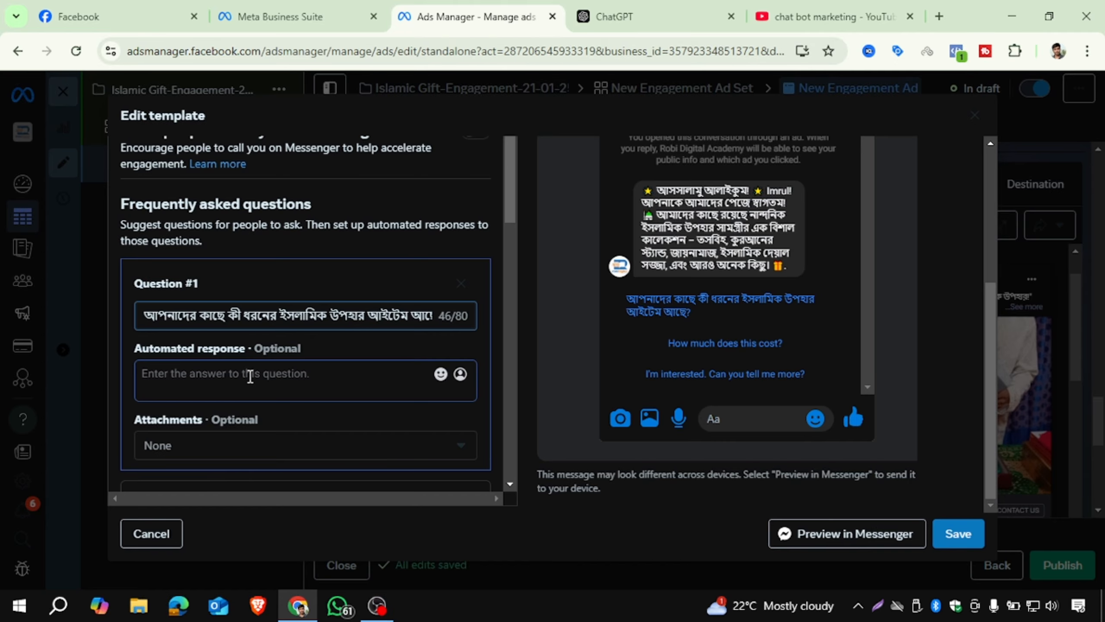
{"action": "left_click", "coordinate": [250, 375]}
{"action": "key", "text": "ctrl+v"}
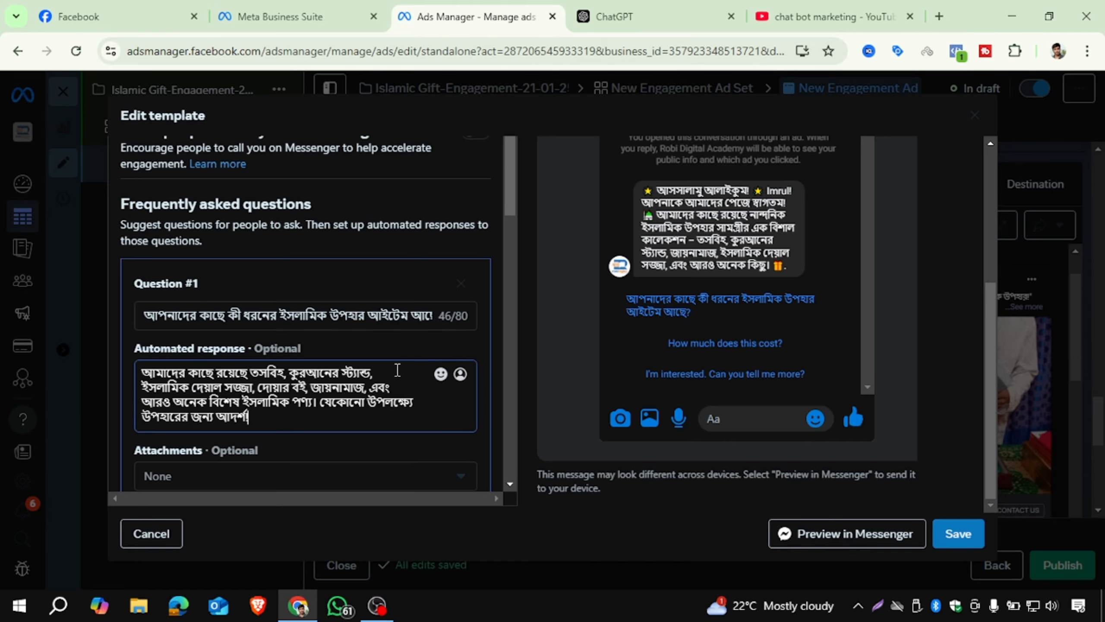
Step: Copy the Q2 question "পণ্যের দাম কত?" from ChatGPT and replace the text of Question #2 in the Ads Manager template with it
{"action": "left_click", "coordinate": [613, 16]}
{"action": "scroll", "coordinate": [609, 322], "scroll_direction": "down", "scroll_amount": 3}
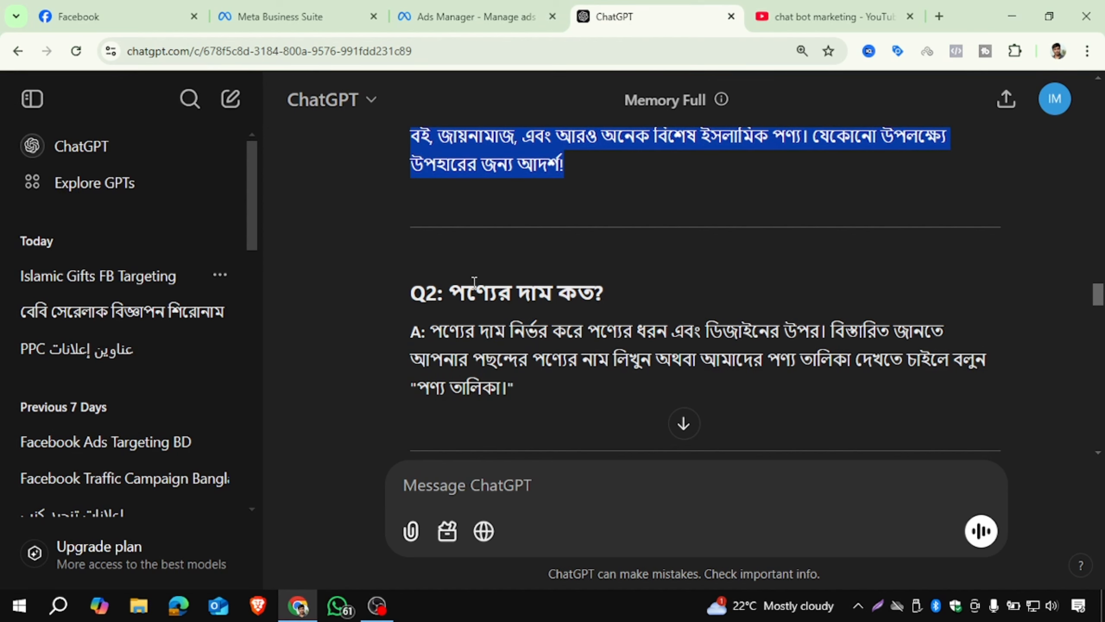
{"action": "left_click_drag", "start_coordinate": [451, 290], "coordinate": [621, 291]}
{"action": "key", "text": "ctrl+c"}
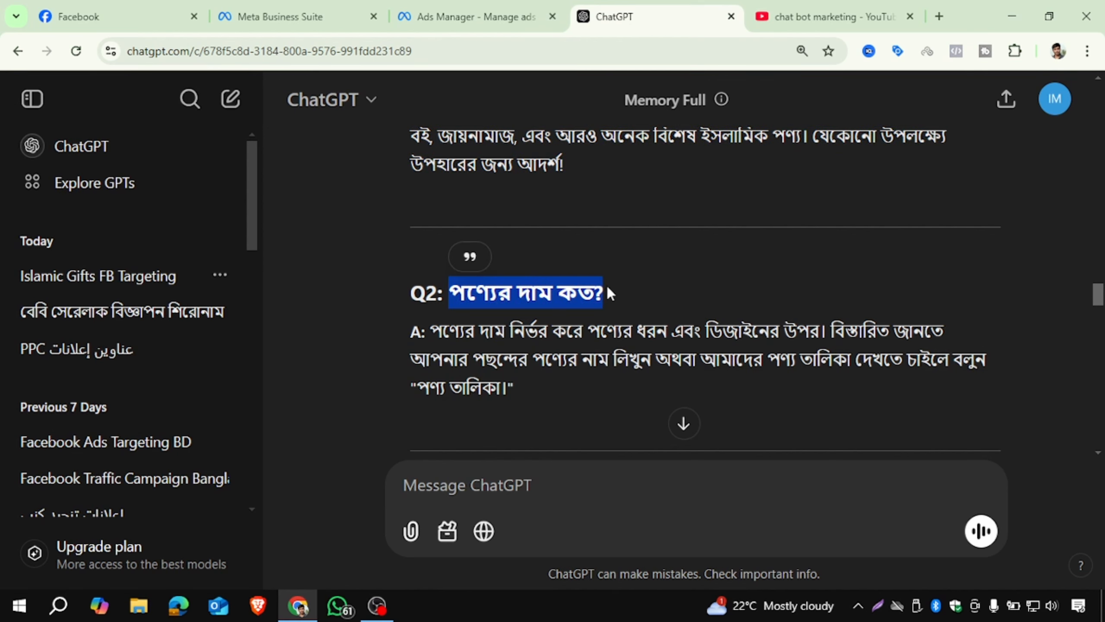
{"action": "left_click", "coordinate": [475, 16]}
{"action": "scroll", "coordinate": [270, 314], "scroll_direction": "down", "scroll_amount": 3}
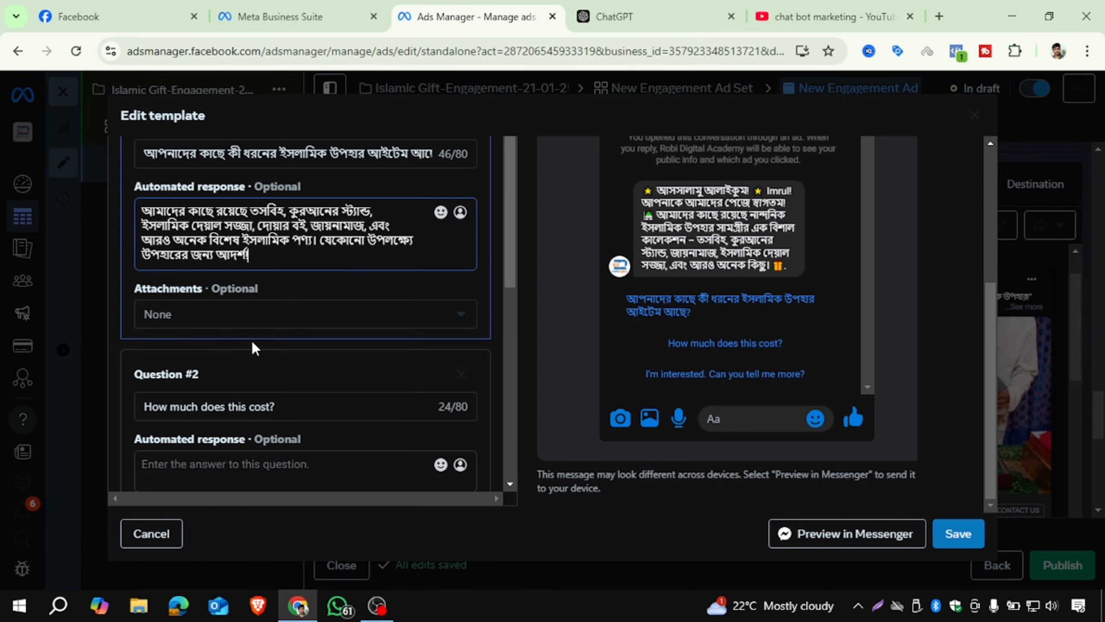
{"action": "left_click_drag", "start_coordinate": [283, 406], "coordinate": [129, 413]}
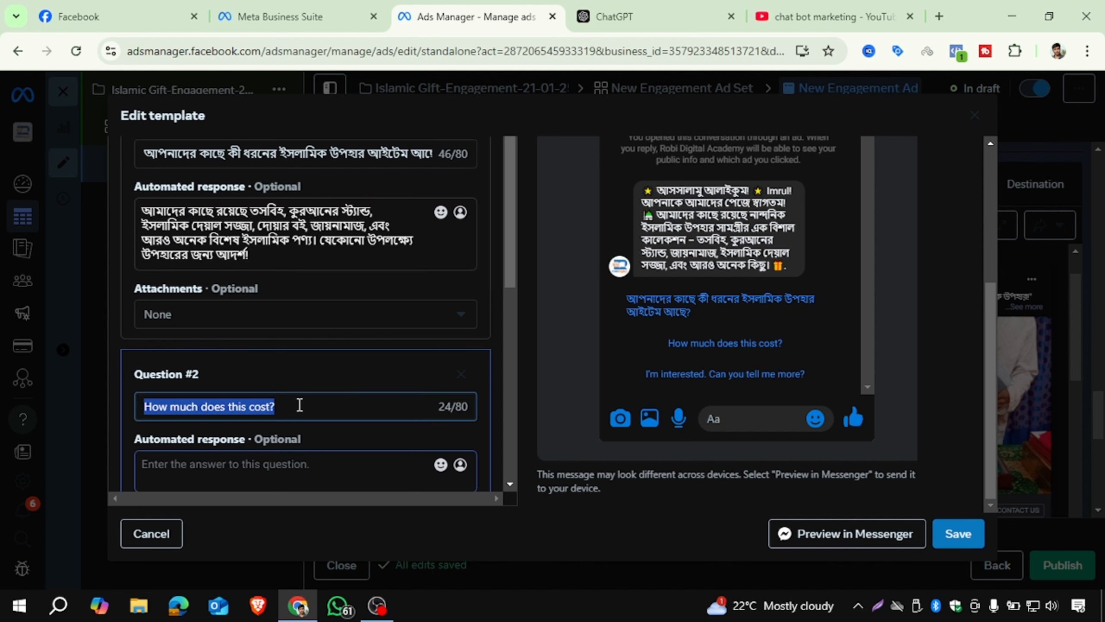
{"action": "key", "text": "ctrl+v"}
Step: Copy ChatGPT's full answer to Q2 about product price and enter it as the automated response for Question #2 in Ads Manager
{"action": "left_click", "coordinate": [613, 16]}
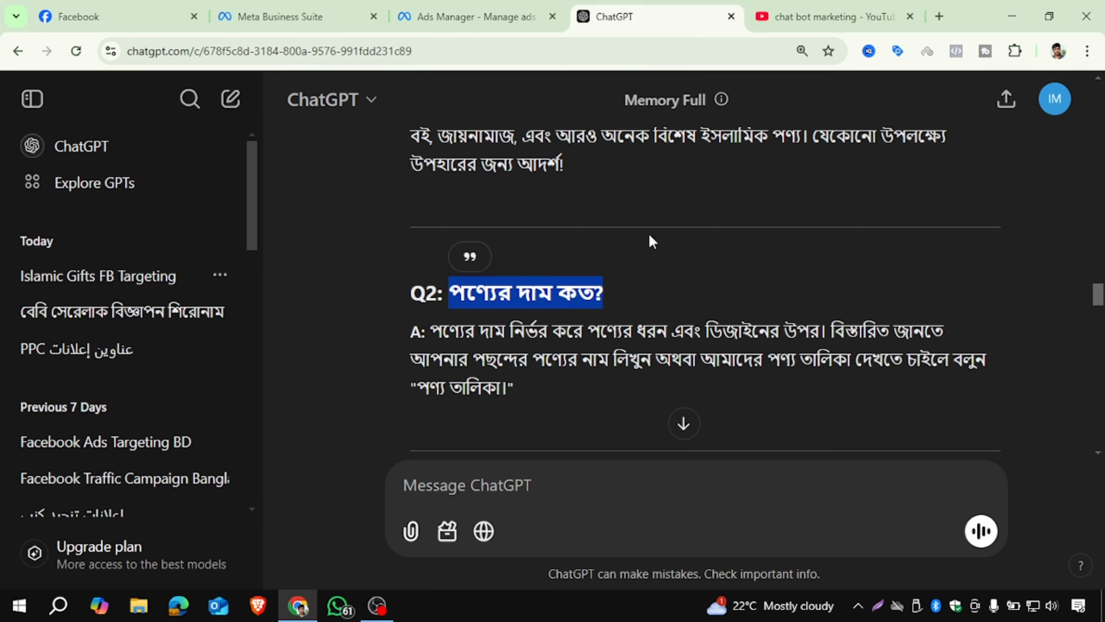
{"action": "left_click_drag", "start_coordinate": [430, 327], "coordinate": [534, 399]}
{"action": "key", "text": "ctrl+c"}
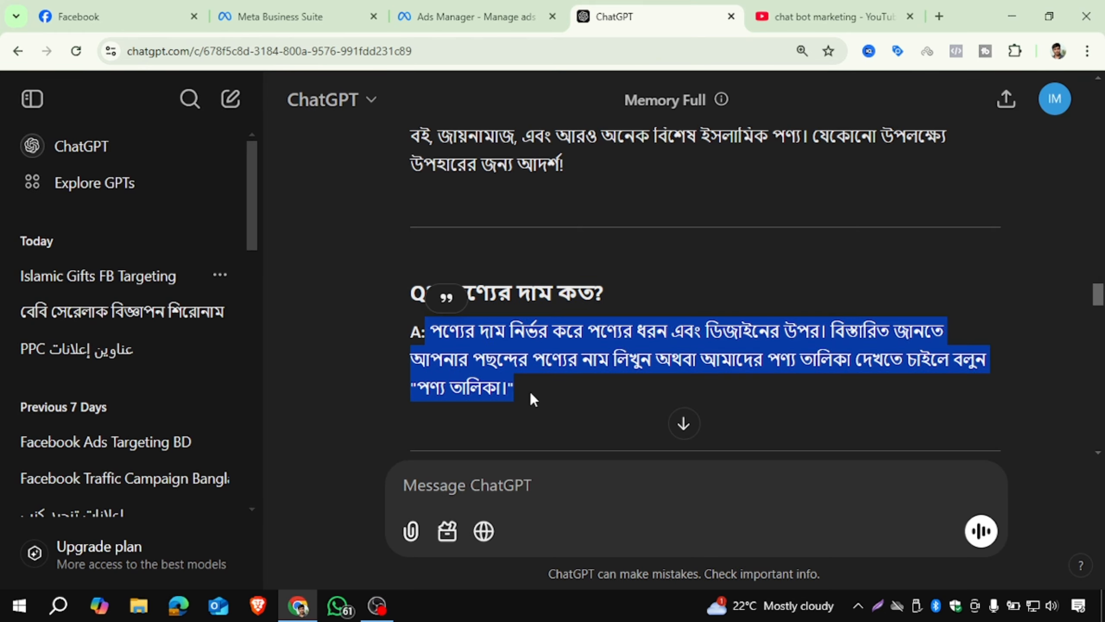
{"action": "left_click", "coordinate": [475, 16]}
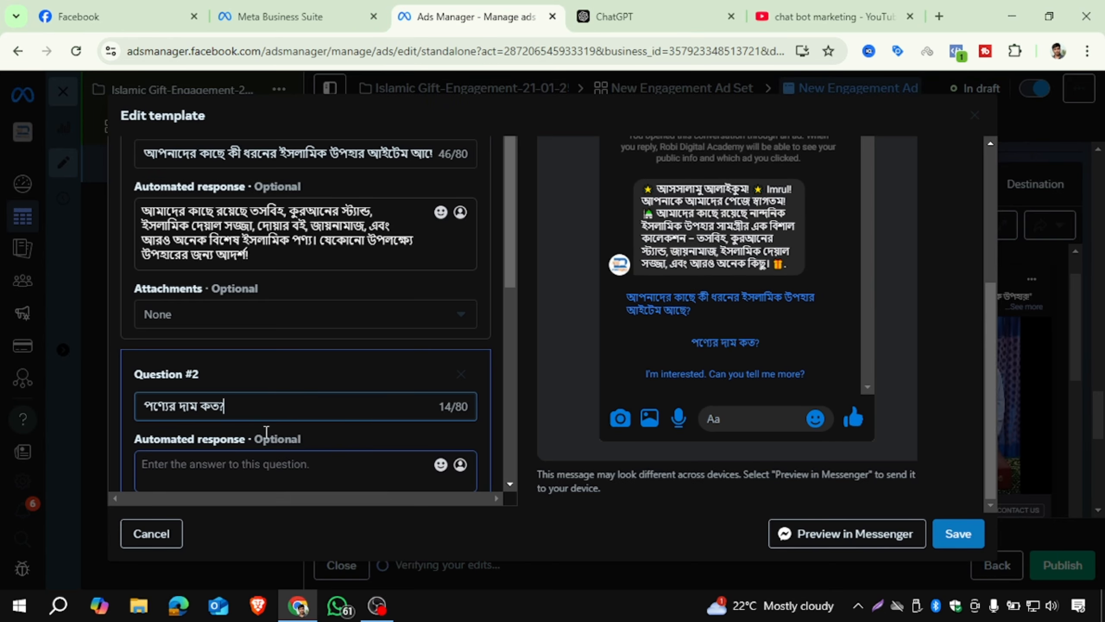
{"action": "scroll", "coordinate": [233, 415], "scroll_direction": "down", "scroll_amount": 5}
{"action": "left_click", "coordinate": [212, 224]}
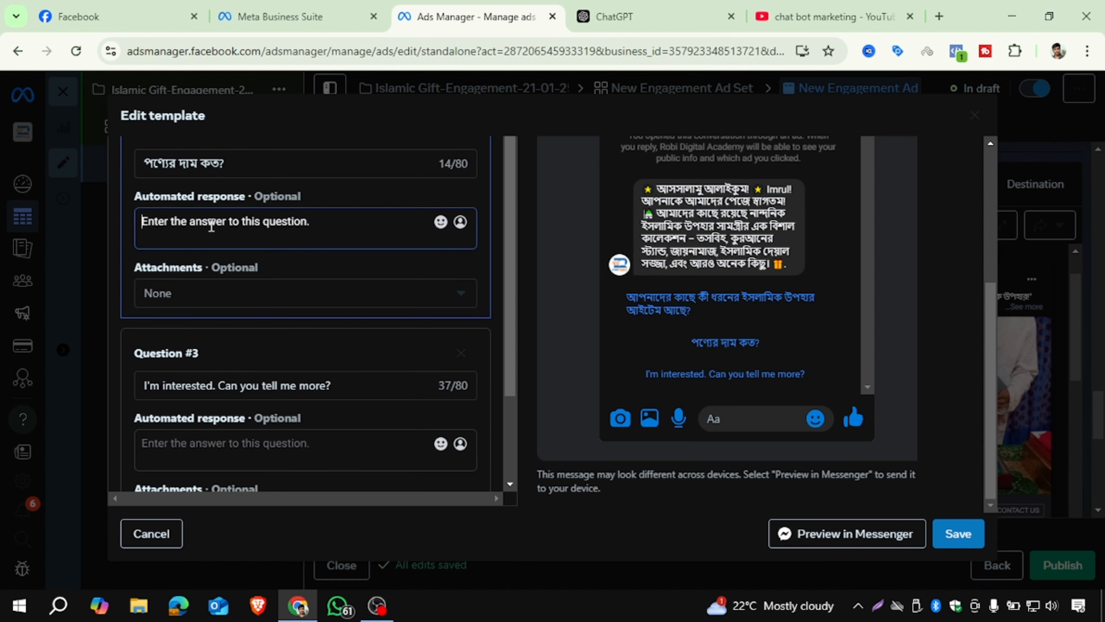
{"action": "key", "text": "ctrl+v"}
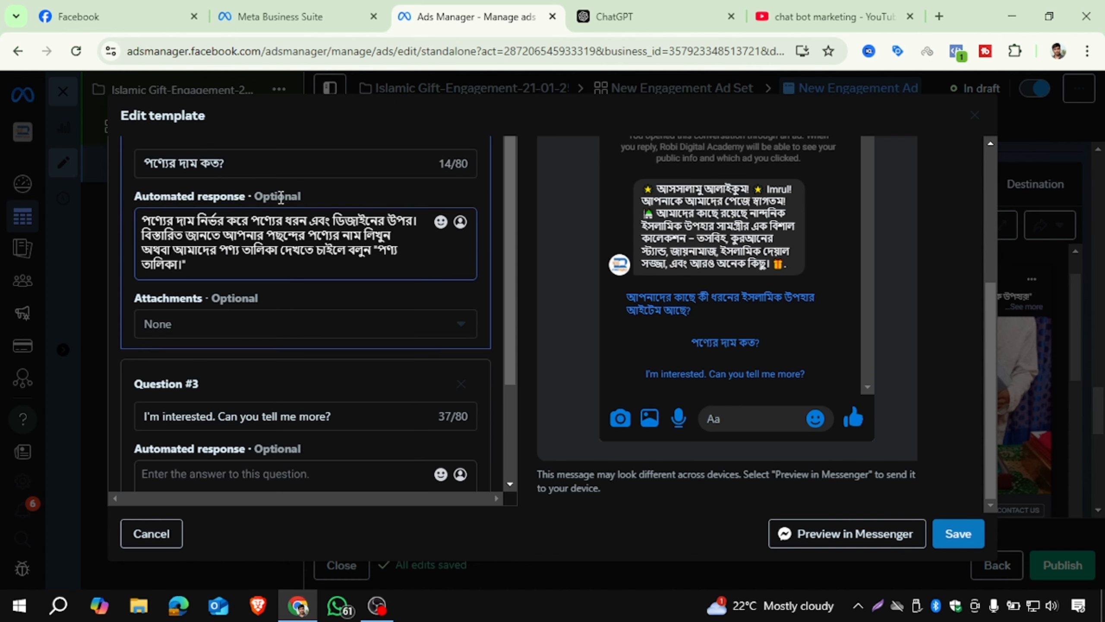
Step: Copy the Q3 question "কিভাবে অর্ডার করতে পারি?" from ChatGPT and replace the text of Question #3 in the Ads Manager template with it
{"action": "scroll", "coordinate": [203, 344], "scroll_direction": "down", "scroll_amount": 4}
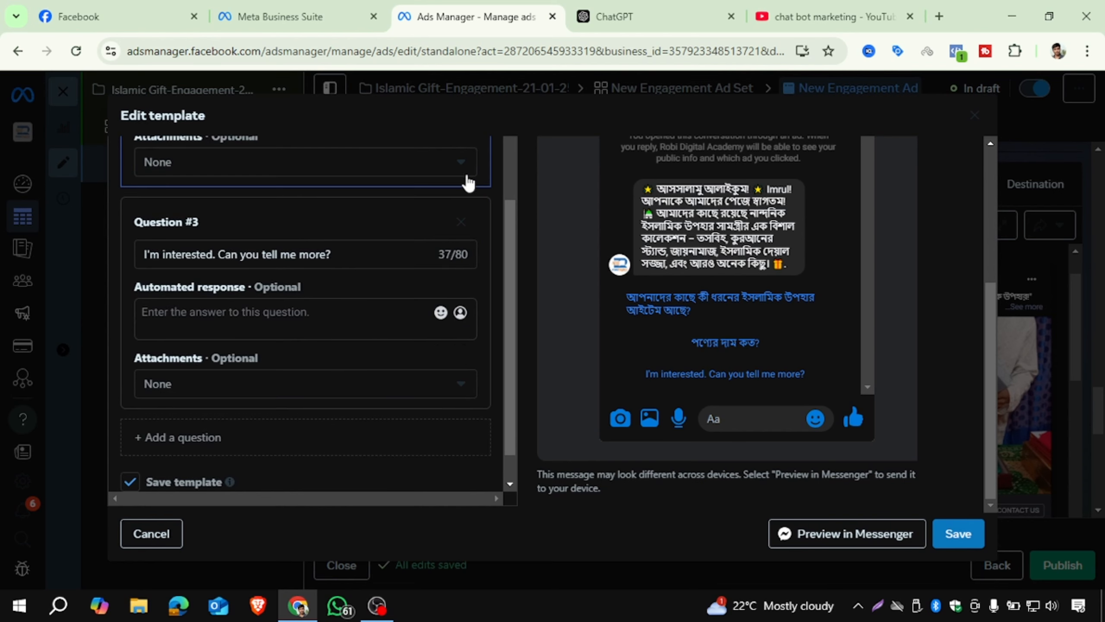
{"action": "left_click", "coordinate": [630, 17]}
{"action": "scroll", "coordinate": [723, 288], "scroll_direction": "down", "scroll_amount": 5}
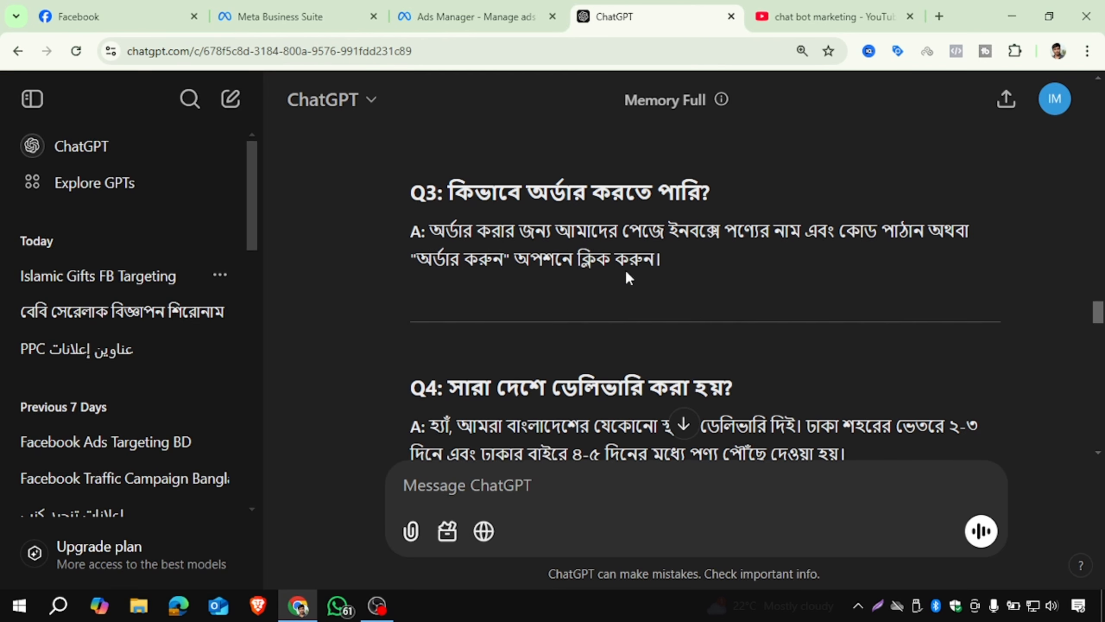
{"action": "left_click_drag", "start_coordinate": [449, 193], "coordinate": [760, 197]}
{"action": "key", "text": "ctrl+c"}
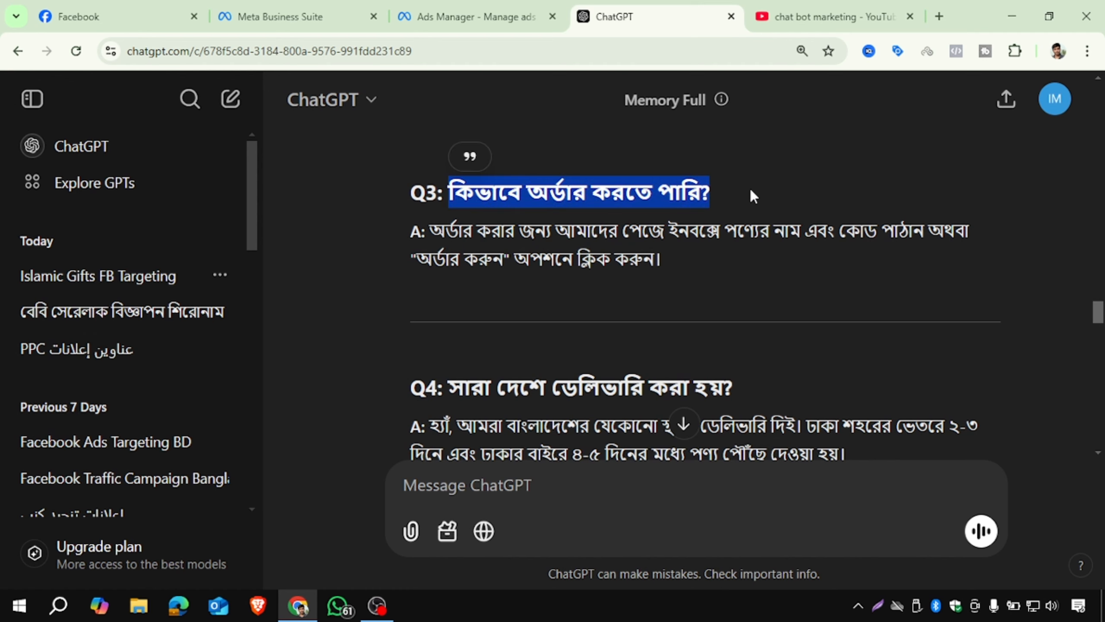
{"action": "left_click", "coordinate": [475, 18]}
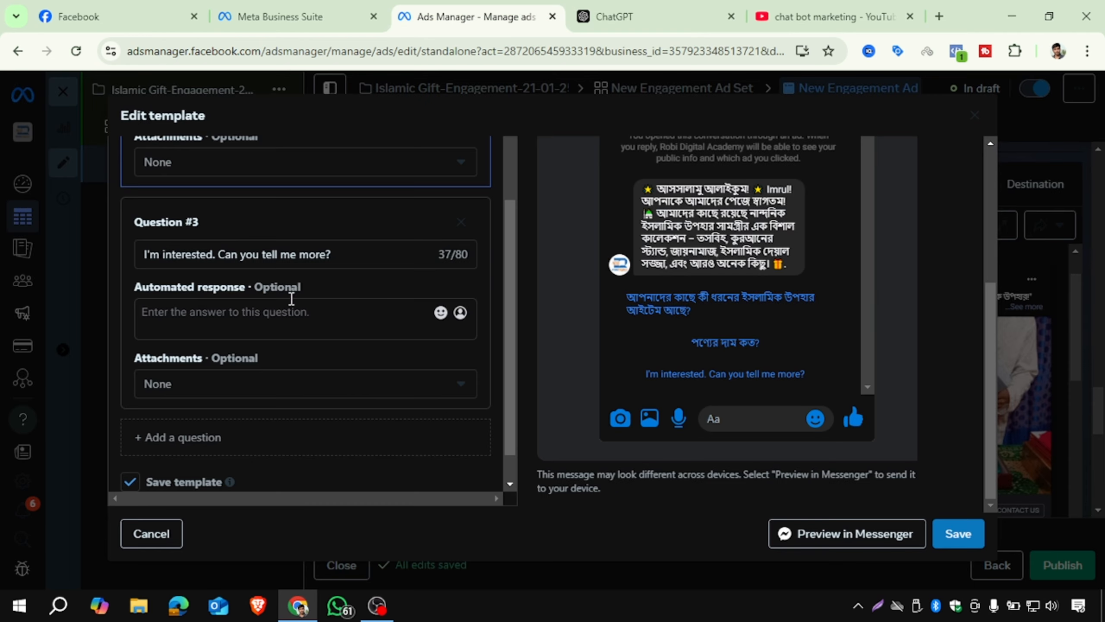
{"action": "left_click_drag", "start_coordinate": [349, 259], "coordinate": [116, 259]}
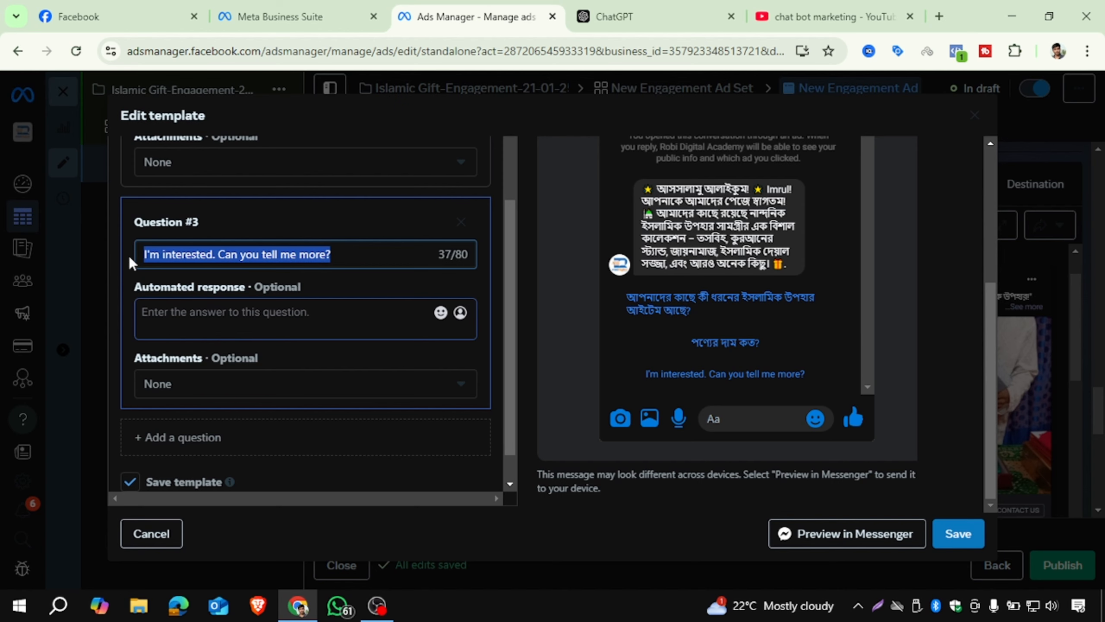
{"action": "key", "text": "ctrl+v"}
Step: Copy ChatGPT's full answer to Q3 about ordering and enter it as the automated response for Question #3 in Ads Manager
{"action": "left_click", "coordinate": [622, 17]}
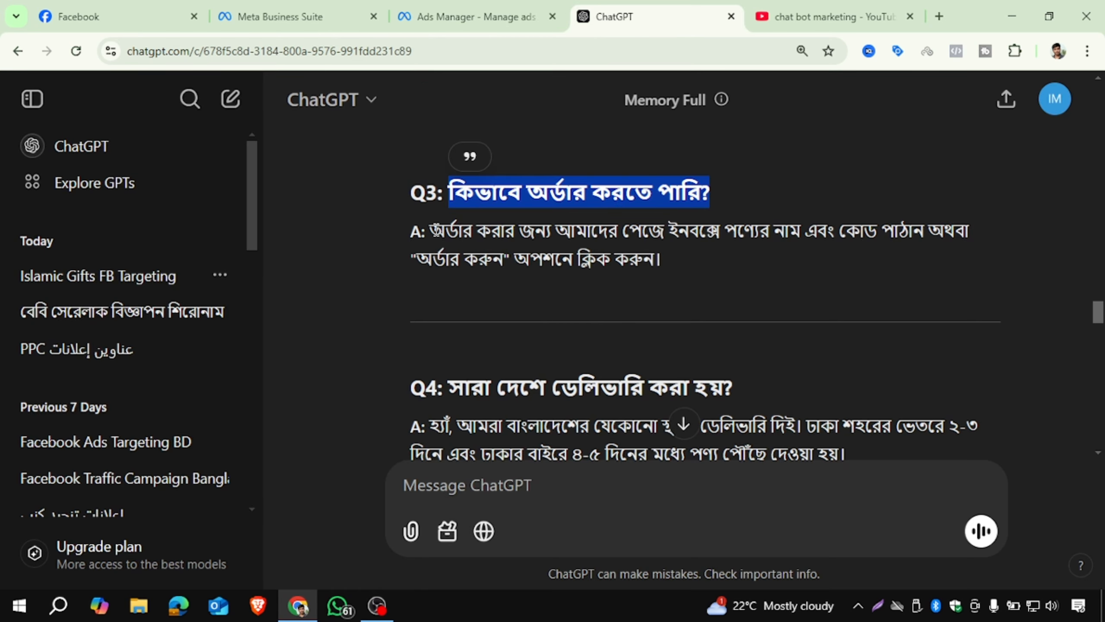
{"action": "left_click_drag", "start_coordinate": [433, 228], "coordinate": [698, 254]}
{"action": "key", "text": "ctrl+c"}
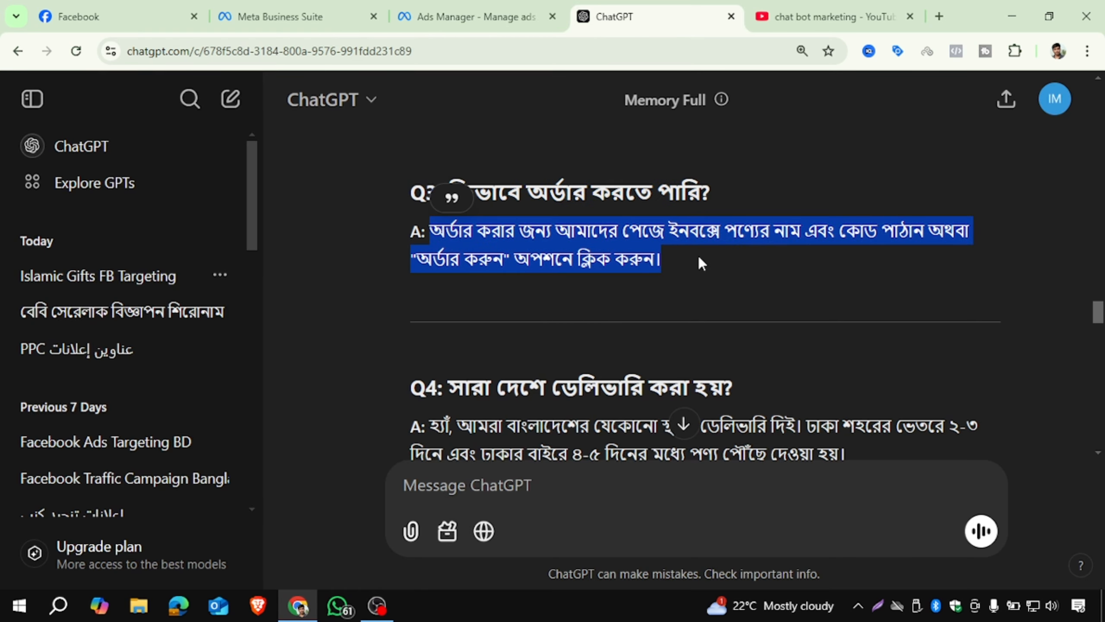
{"action": "left_click", "coordinate": [411, 5]}
{"action": "left_click", "coordinate": [331, 13]}
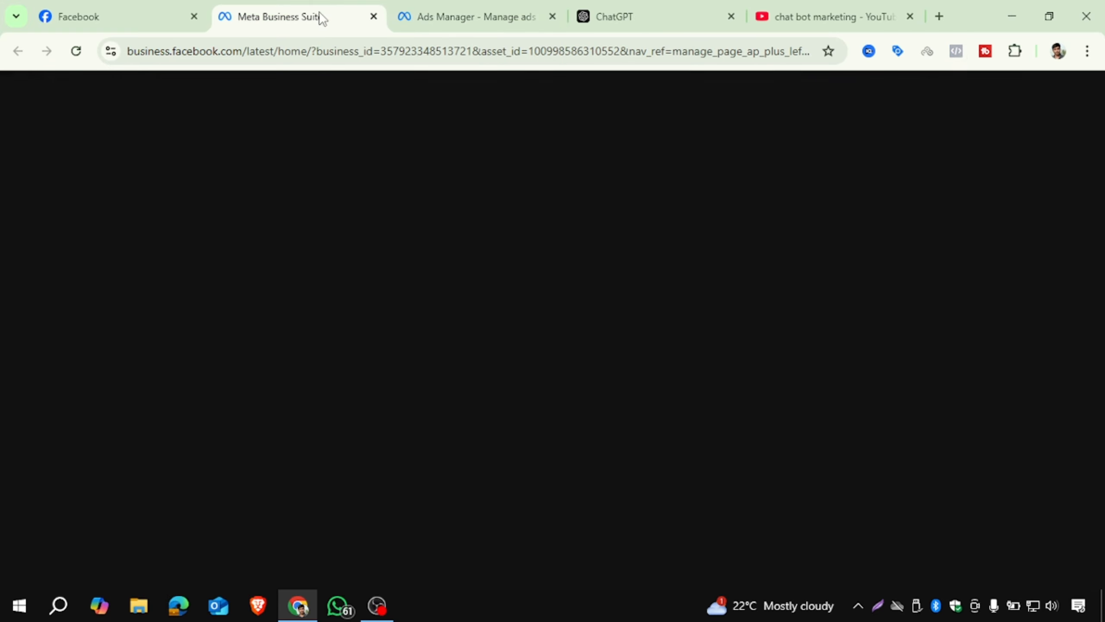
{"action": "left_click", "coordinate": [468, 6]}
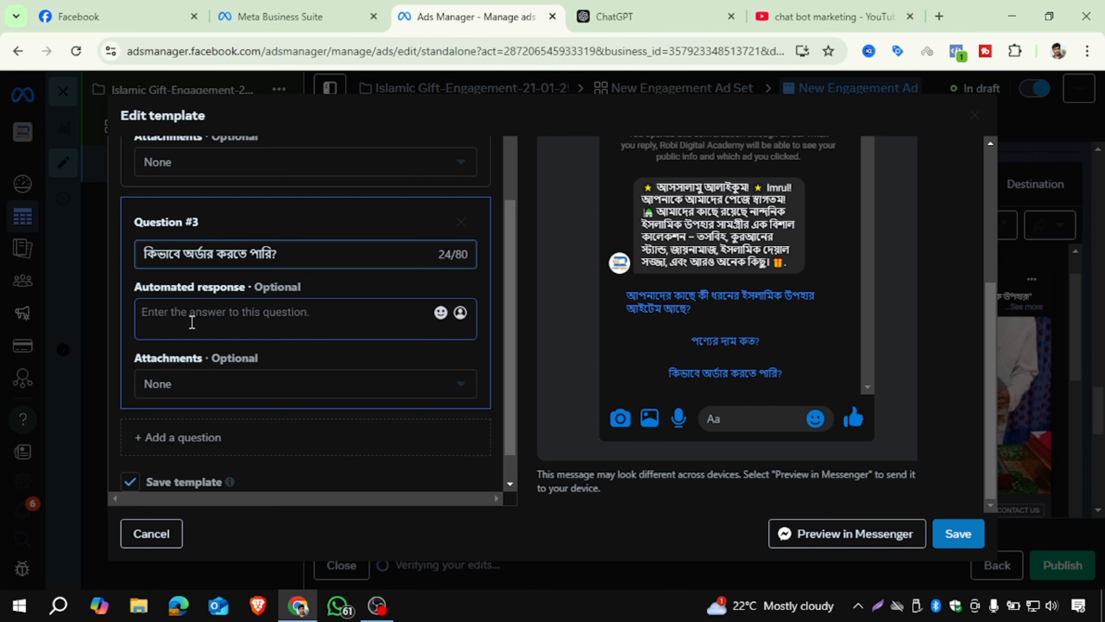
{"action": "left_click", "coordinate": [187, 312]}
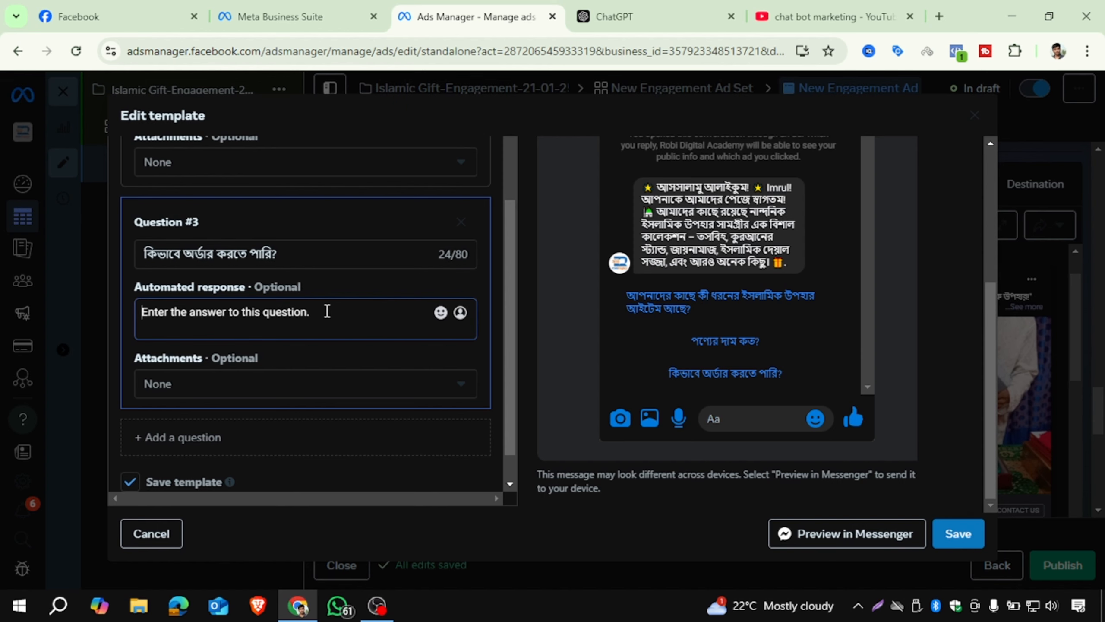
{"action": "key", "text": "ctrl+v"}
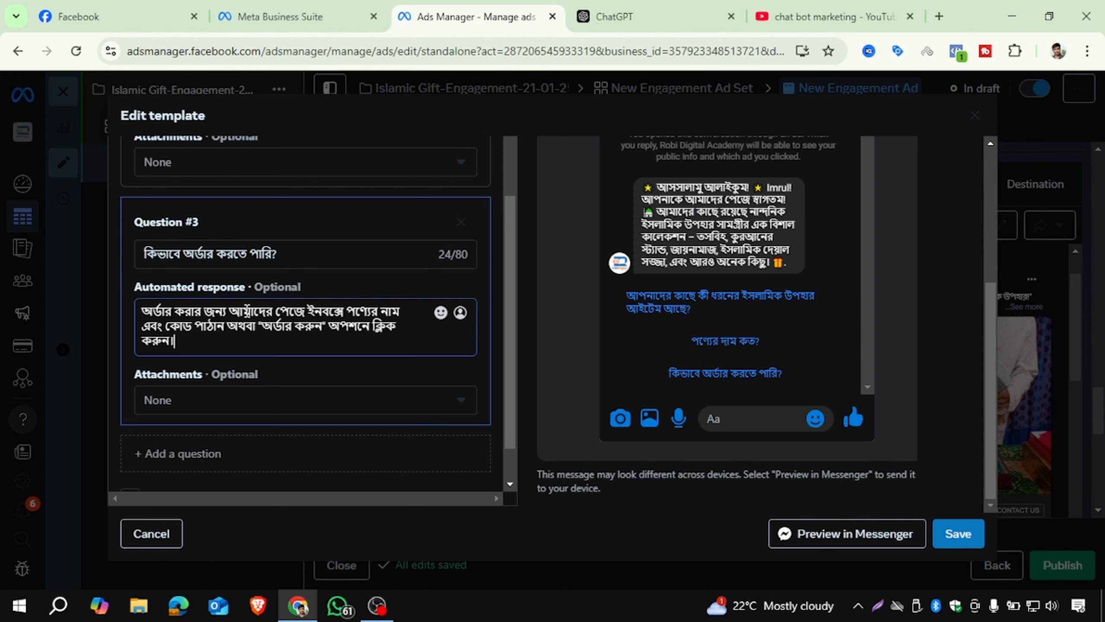
Step: Review the completed template, checking its saved name, the three questions with their automated responses, and the greeting with its preview
{"action": "scroll", "coordinate": [324, 336], "scroll_direction": "down", "scroll_amount": 2}
{"action": "scroll", "coordinate": [741, 344], "scroll_direction": "up", "scroll_amount": 2}
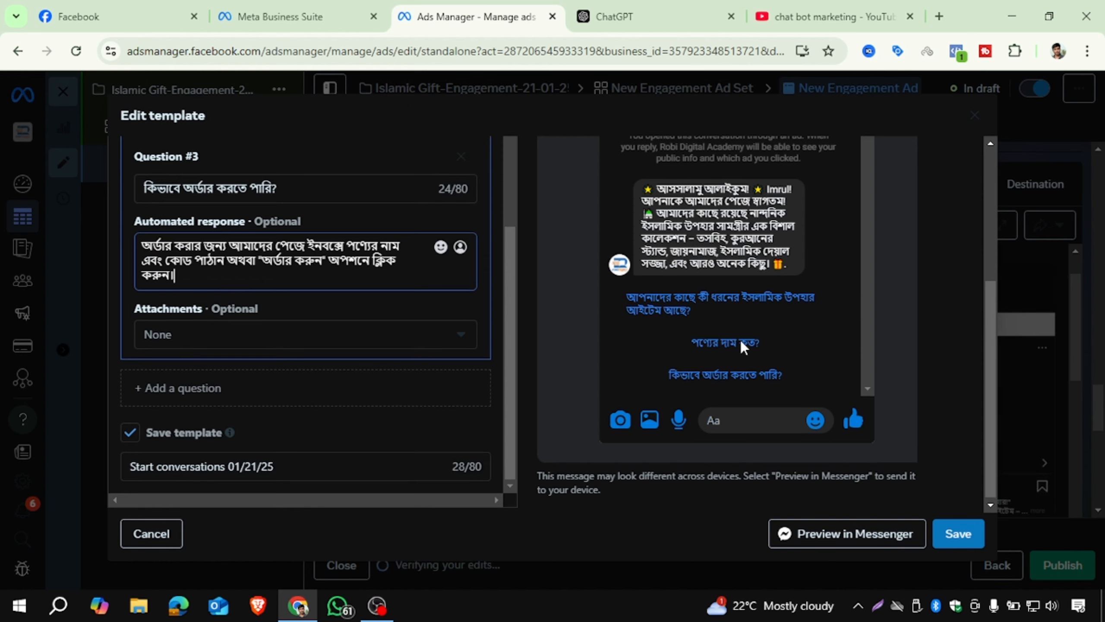
{"action": "scroll", "coordinate": [725, 305], "scroll_direction": "down", "scroll_amount": 3}
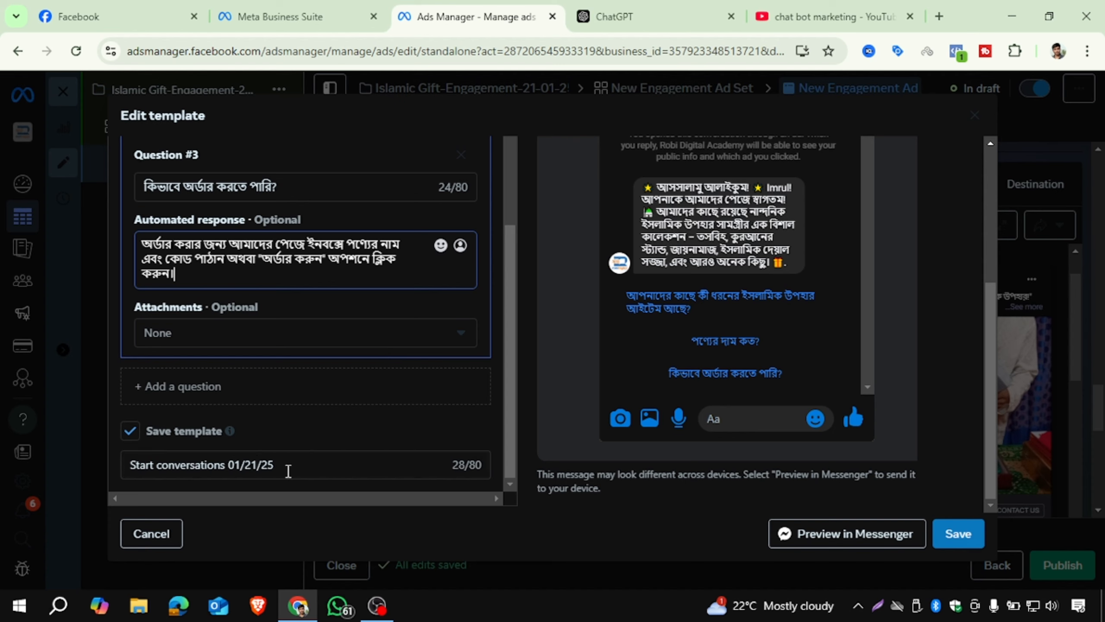
{"action": "left_click", "coordinate": [277, 465]}
{"action": "left_click_drag", "start_coordinate": [277, 465], "coordinate": [143, 466]}
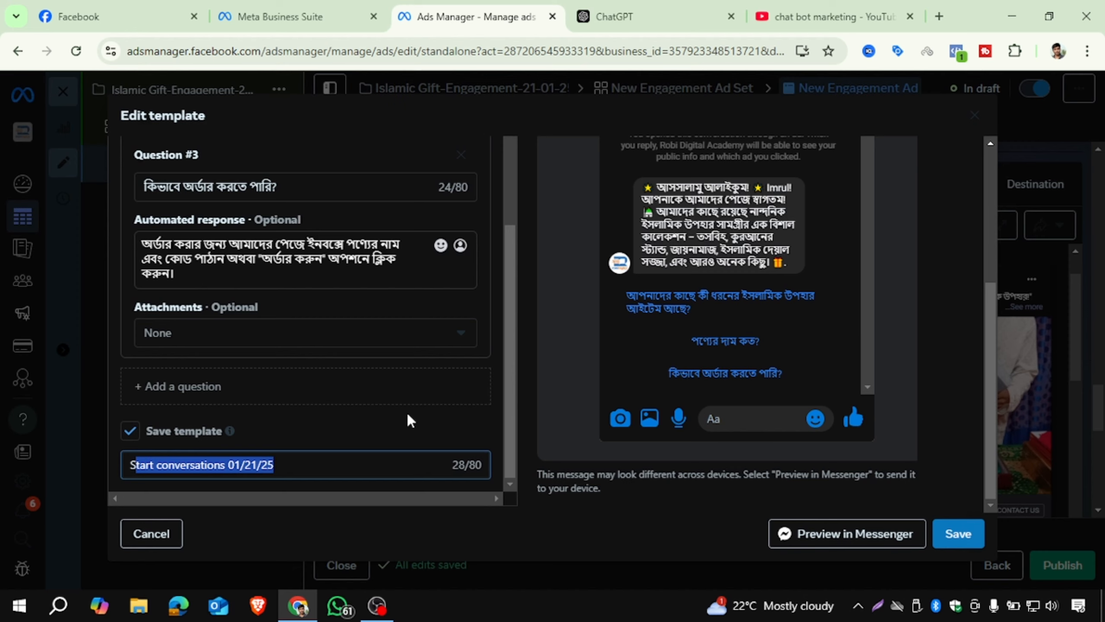
{"action": "left_click", "coordinate": [311, 471]}
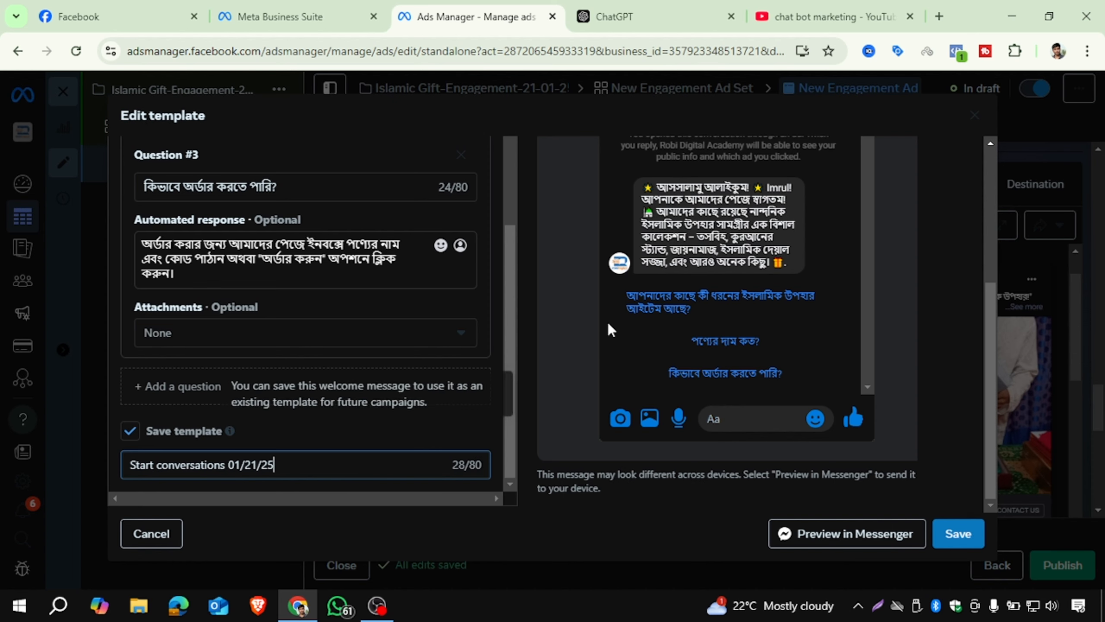
{"action": "scroll", "coordinate": [380, 279], "scroll_direction": "up", "scroll_amount": 10}
{"action": "scroll", "coordinate": [314, 202], "scroll_direction": "up", "scroll_amount": 1}
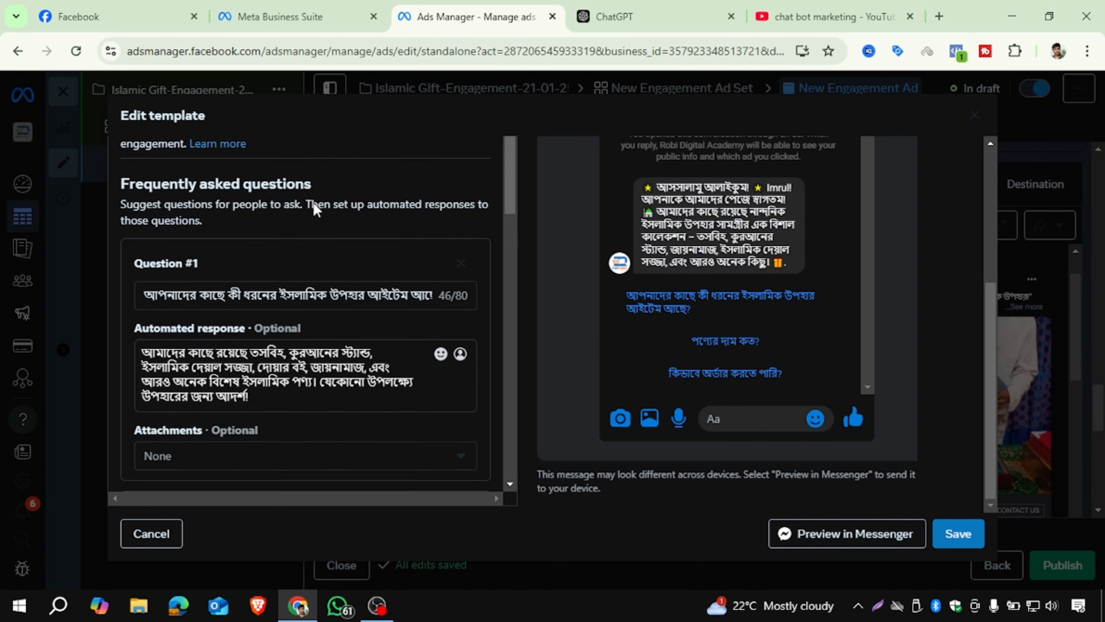
{"action": "scroll", "coordinate": [313, 202], "scroll_direction": "down", "scroll_amount": 1}
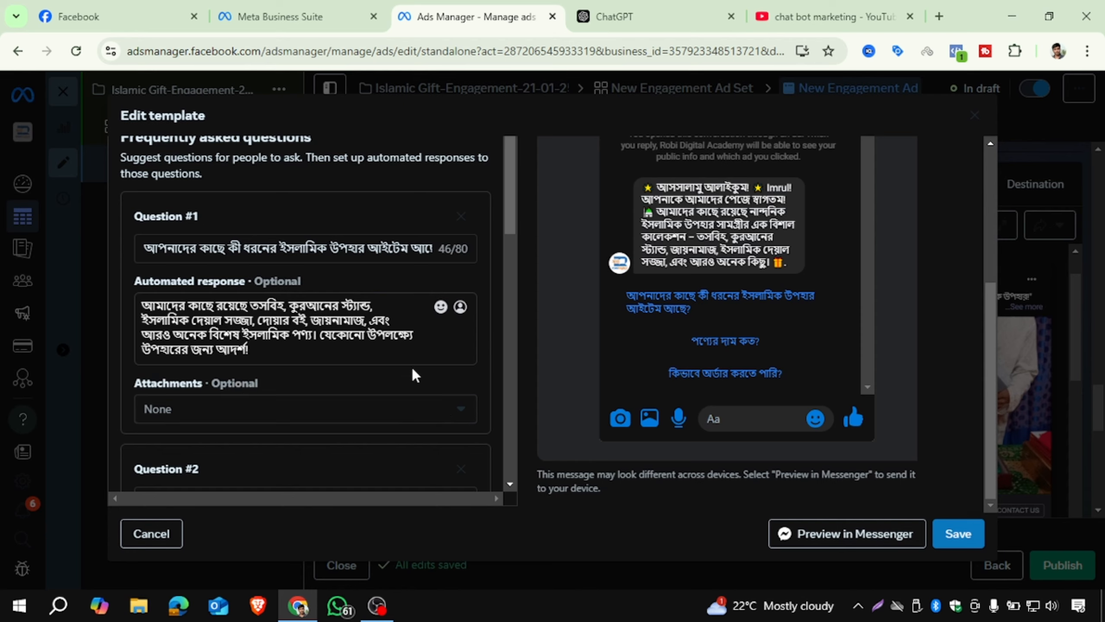
{"action": "scroll", "coordinate": [376, 279], "scroll_direction": "up", "scroll_amount": 3}
{"action": "scroll", "coordinate": [376, 241], "scroll_direction": "up", "scroll_amount": 5}
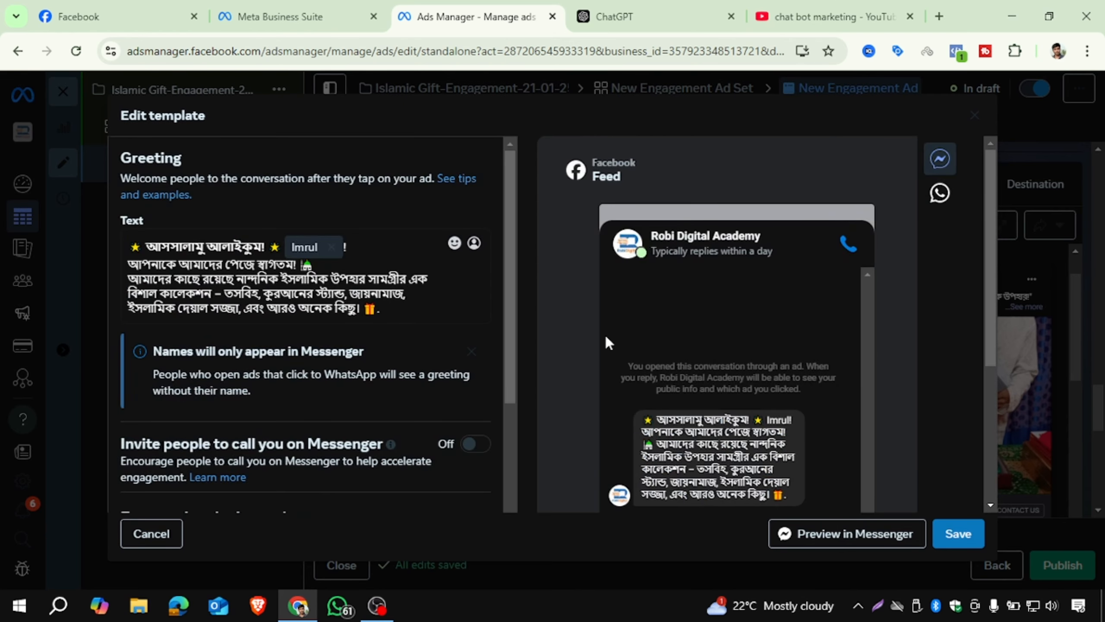
Step: Send a preview of the template to Messenger and dismiss the preview notice
{"action": "scroll", "coordinate": [605, 333], "scroll_direction": "down", "scroll_amount": 5}
{"action": "left_click", "coordinate": [839, 533]}
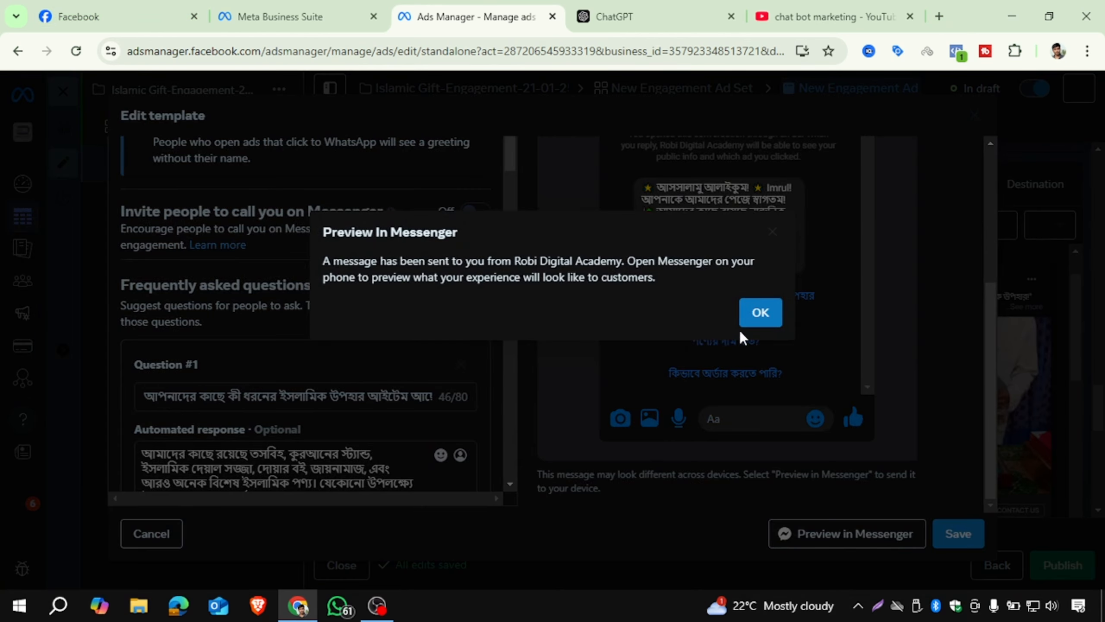
{"action": "left_click", "coordinate": [751, 318]}
Step: Open Facebook in a new browser tab, switch to the personal profile, and open the Messenger chat with Robi Digital Academy
{"action": "left_click", "coordinate": [939, 15]}
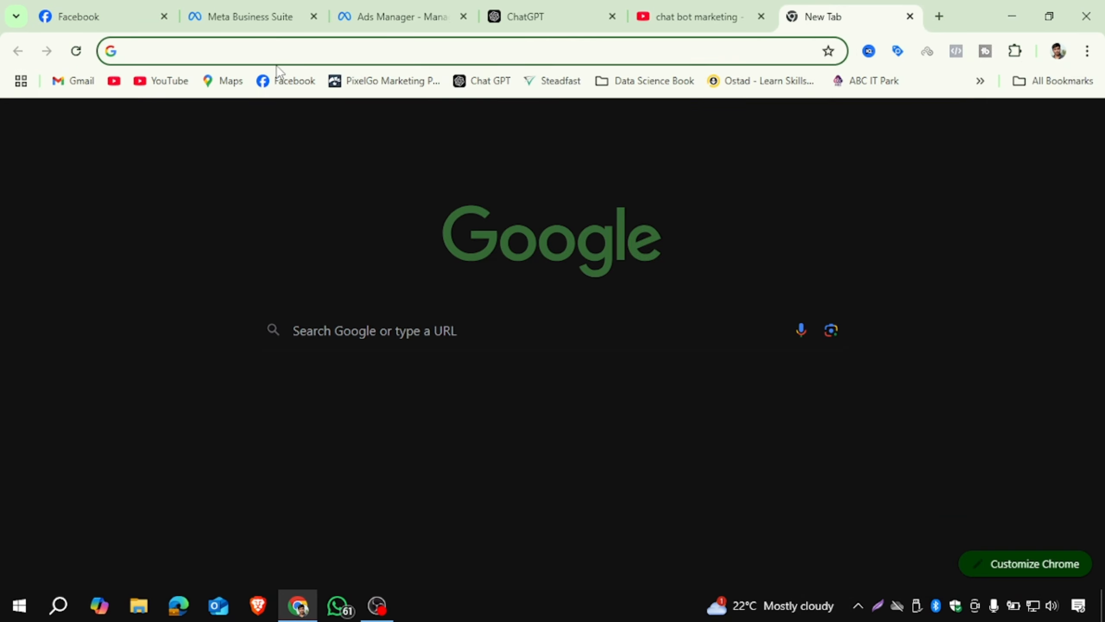
{"action": "left_click", "coordinate": [286, 81]}
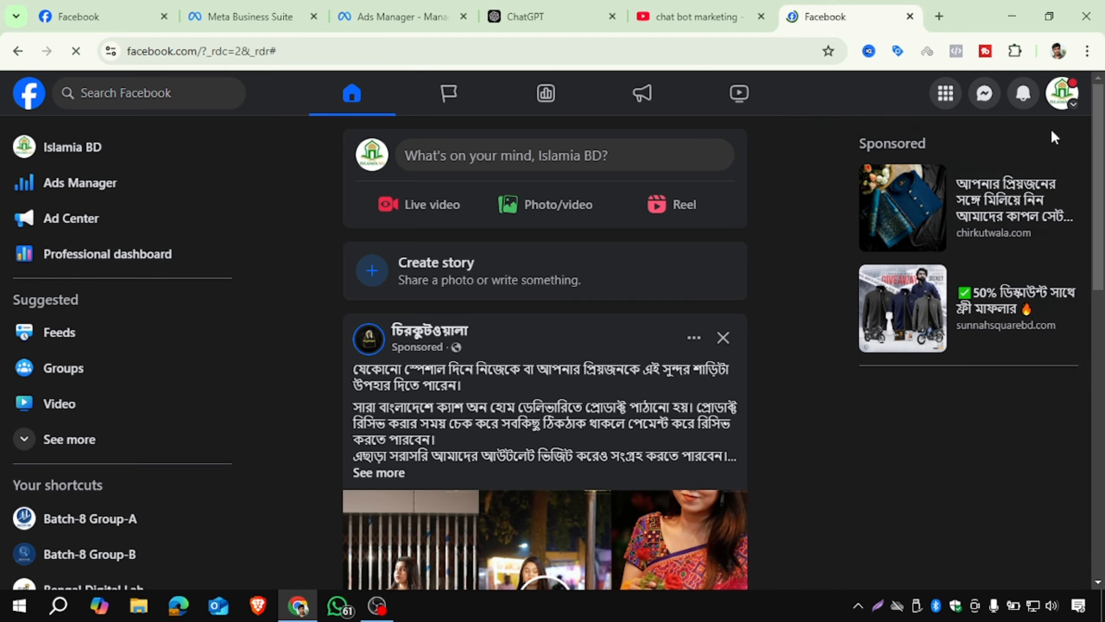
{"action": "left_click", "coordinate": [1060, 90]}
{"action": "left_click", "coordinate": [869, 209]}
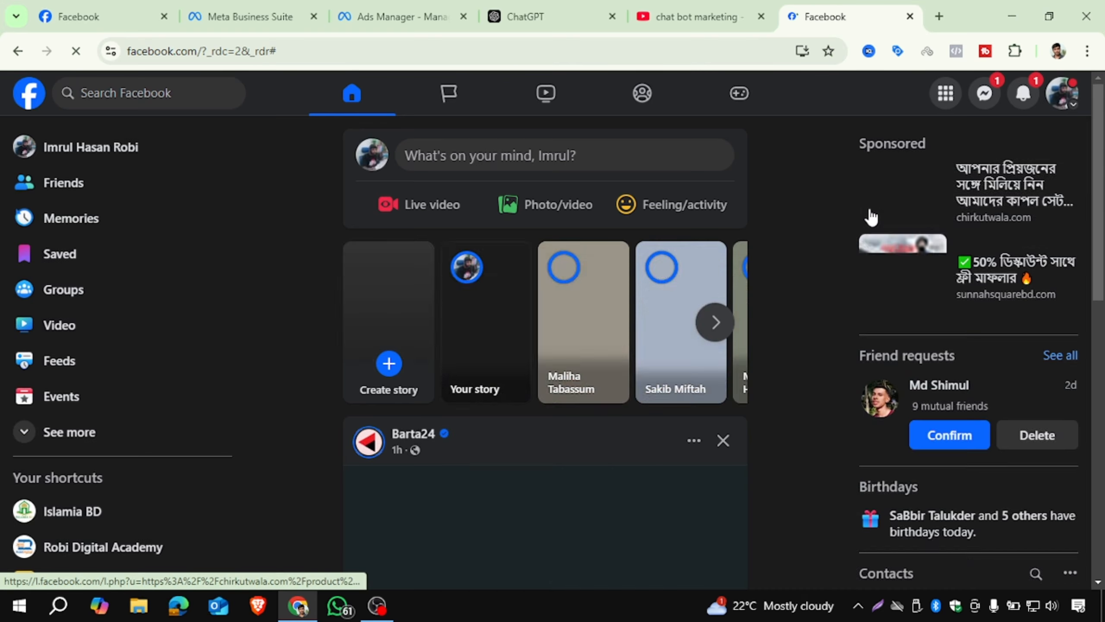
{"action": "left_click", "coordinate": [985, 103]}
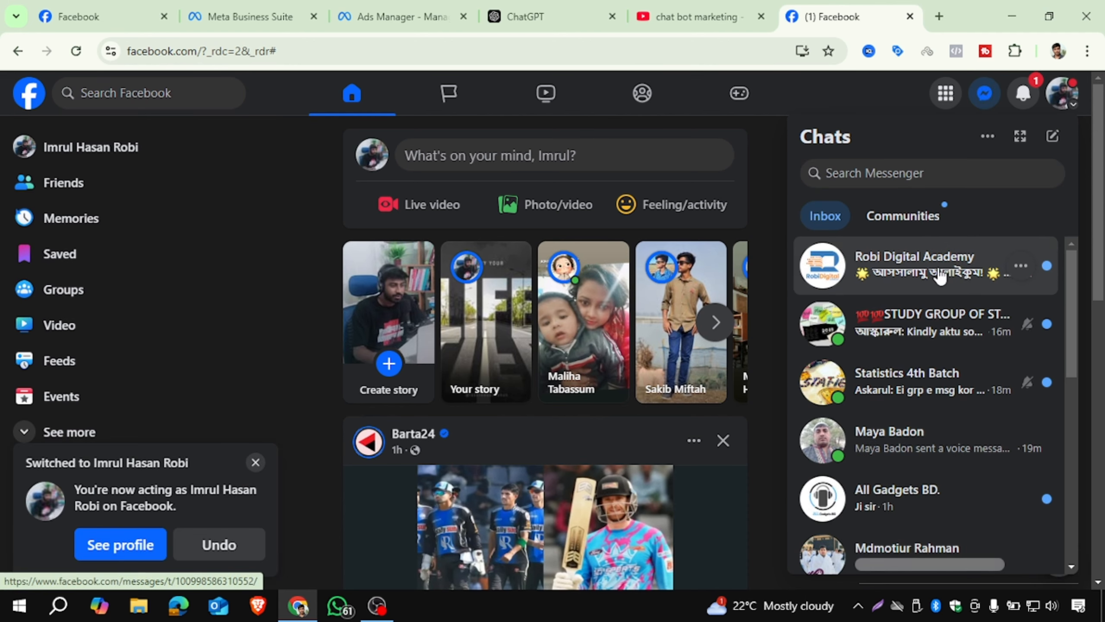
{"action": "left_click", "coordinate": [938, 273]}
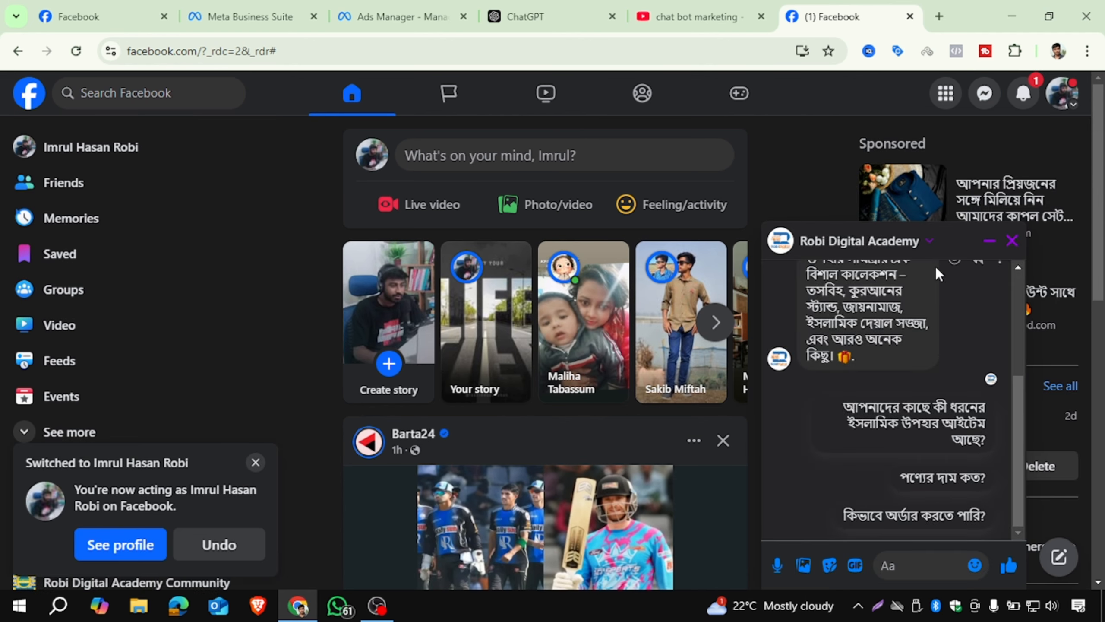
Step: Send the suggested question "আপনাদের কাছে কী ধরনের ইসলামিক উপহার আইটেম আছে?" in the preview chat and look through the conversation
{"action": "scroll", "coordinate": [882, 314], "scroll_direction": "up", "scroll_amount": 5}
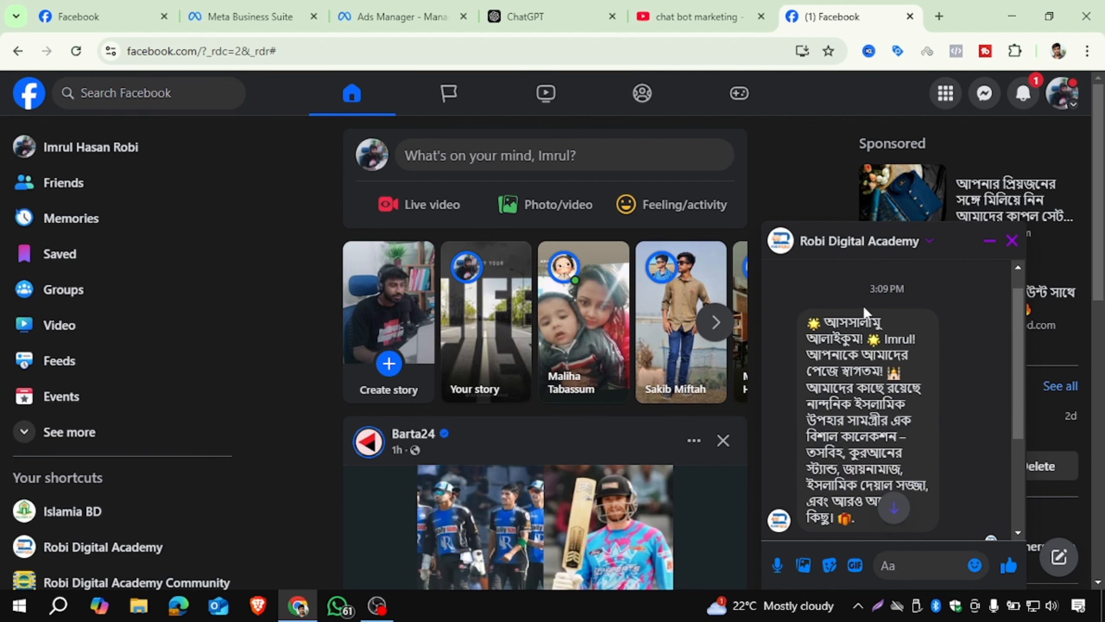
{"action": "scroll", "coordinate": [882, 315], "scroll_direction": "down", "scroll_amount": 2}
{"action": "scroll", "coordinate": [910, 380], "scroll_direction": "down", "scroll_amount": 2}
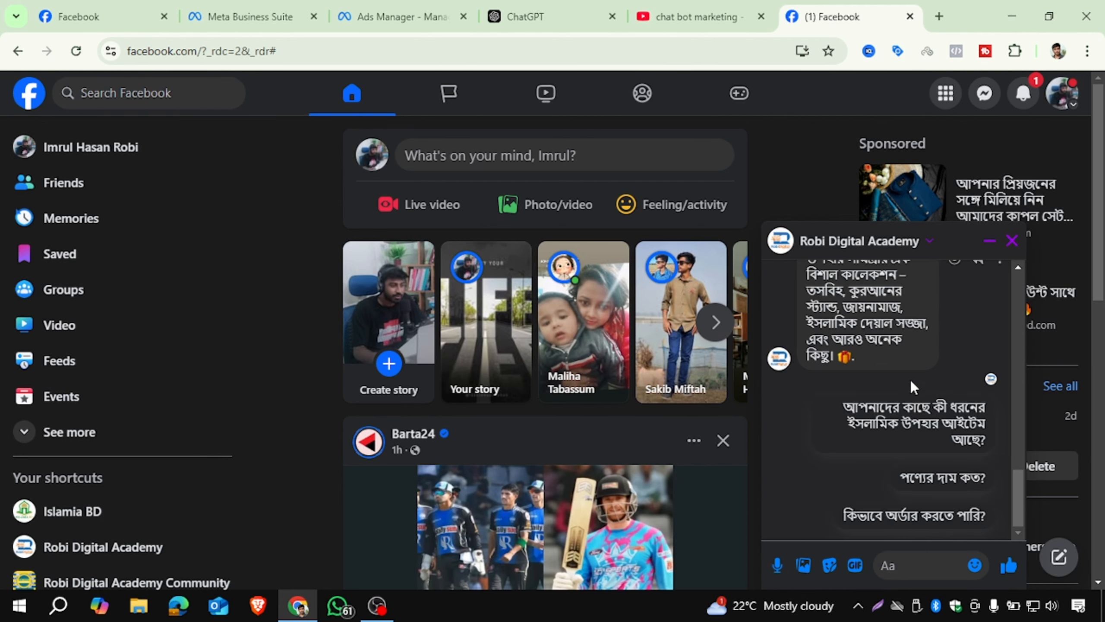
{"action": "left_click", "coordinate": [902, 429]}
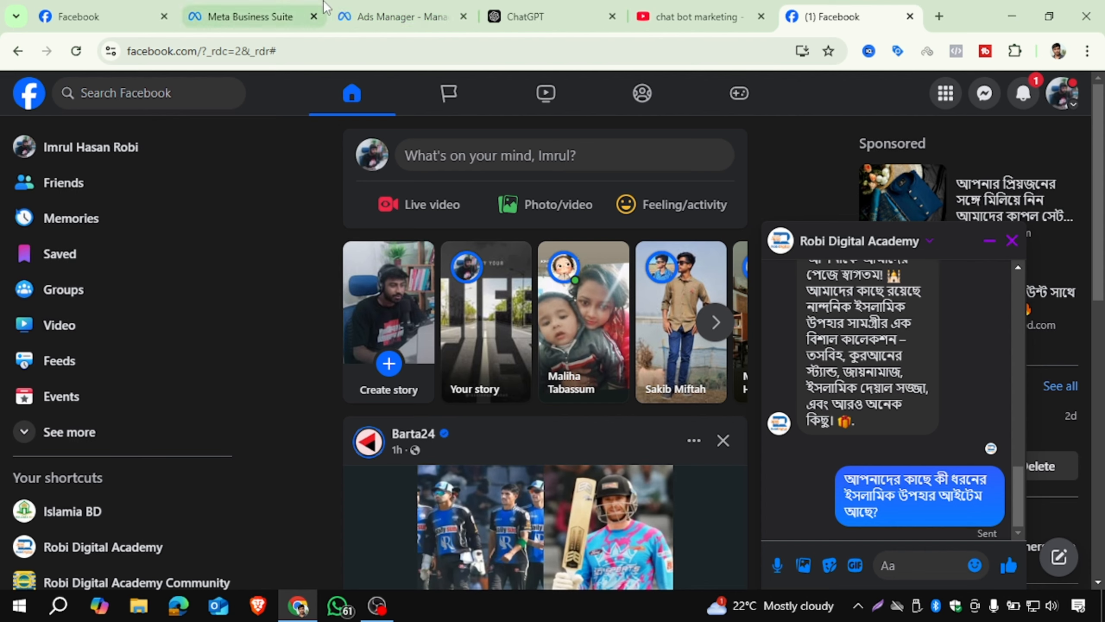
{"action": "scroll", "coordinate": [951, 384], "scroll_direction": "up", "scroll_amount": 5}
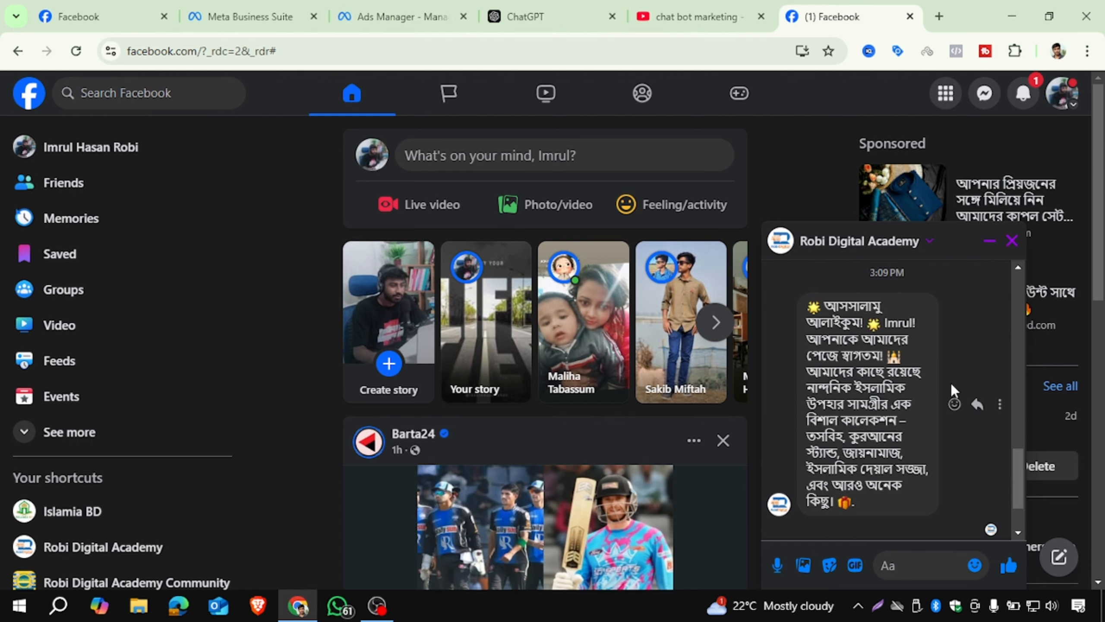
{"action": "scroll", "coordinate": [946, 382], "scroll_direction": "up", "scroll_amount": 3}
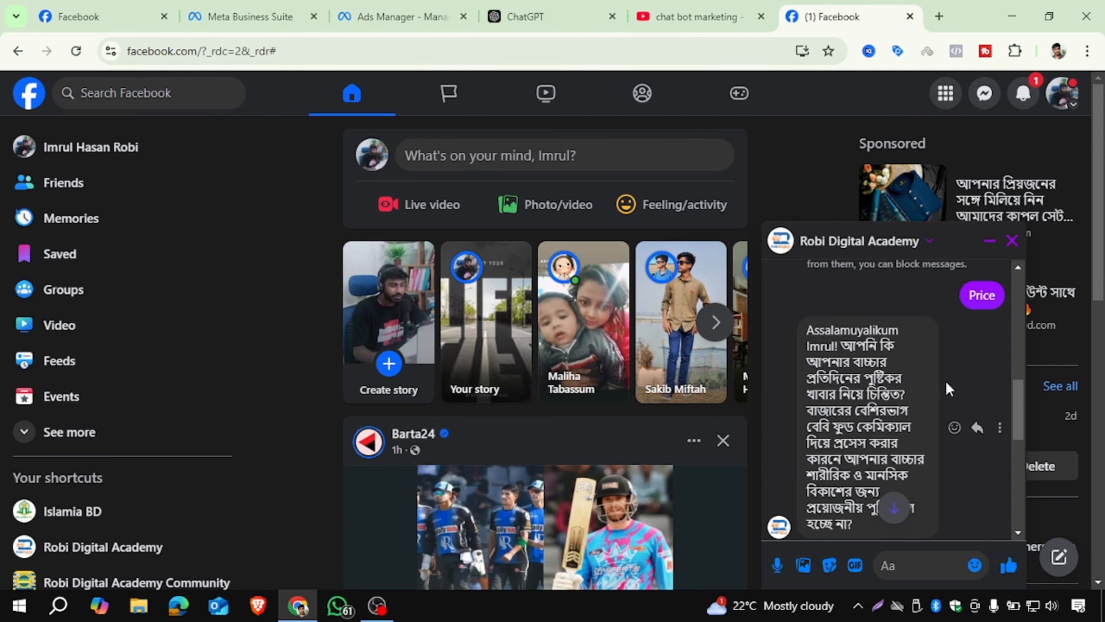
{"action": "scroll", "coordinate": [946, 382], "scroll_direction": "down", "scroll_amount": 5}
{"action": "scroll", "coordinate": [945, 380], "scroll_direction": "down", "scroll_amount": 4}
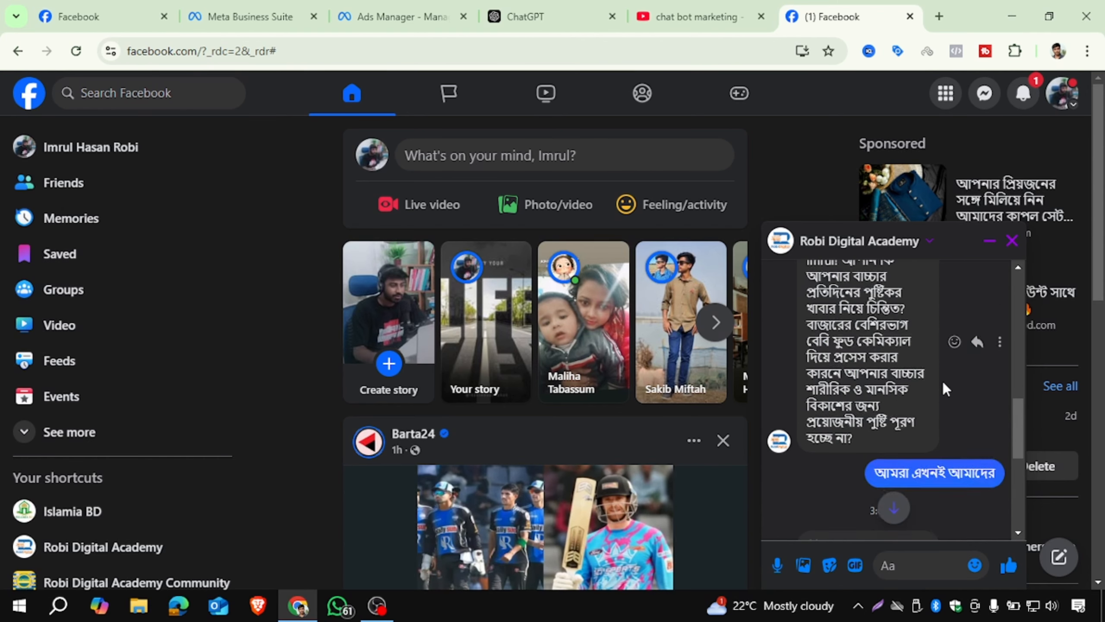
Step: Delete the Messenger chat with Robi Digital Academy
{"action": "left_click", "coordinate": [862, 244]}
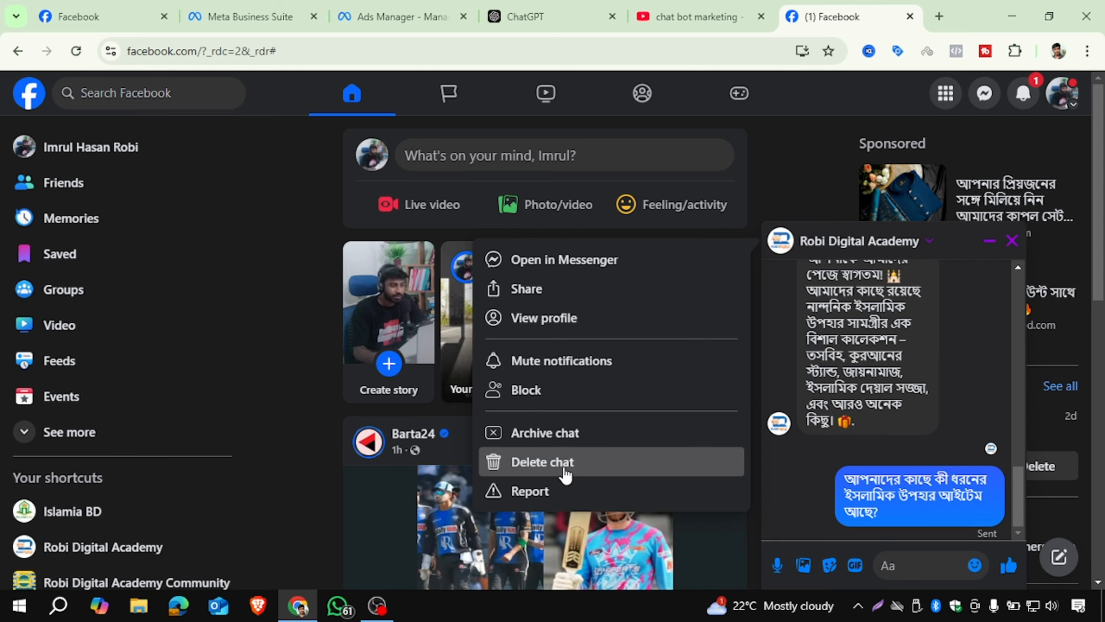
{"action": "left_click", "coordinate": [608, 449]}
{"action": "left_click", "coordinate": [722, 380]}
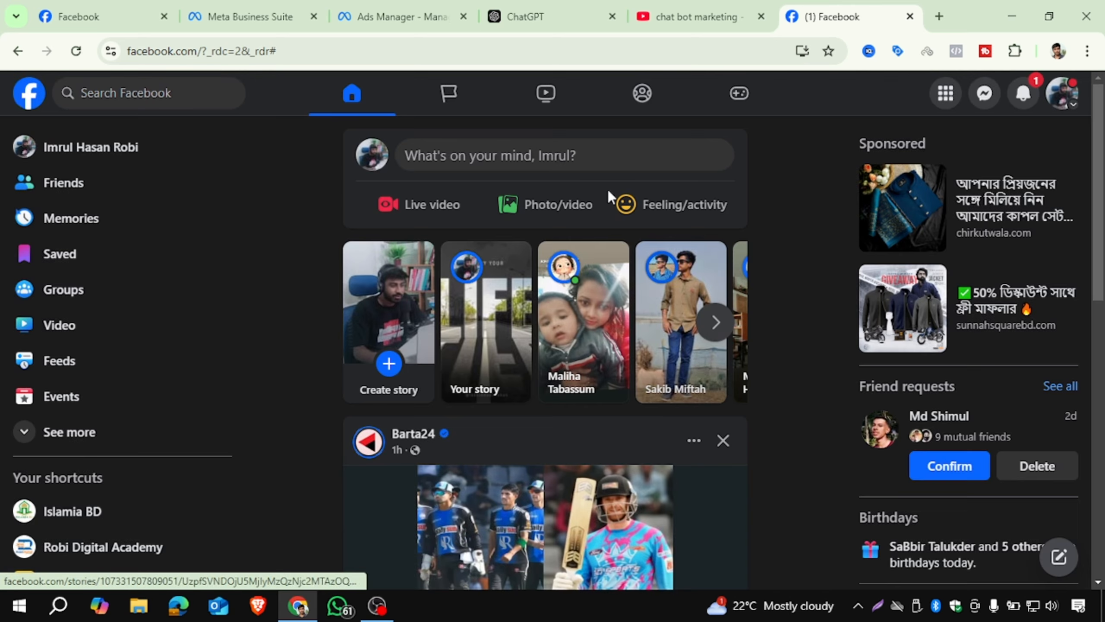
Step: Switch back to Ads Manager, save the edited message template, and check the greeting and questions applied to the ad
{"action": "left_click", "coordinate": [436, 13]}
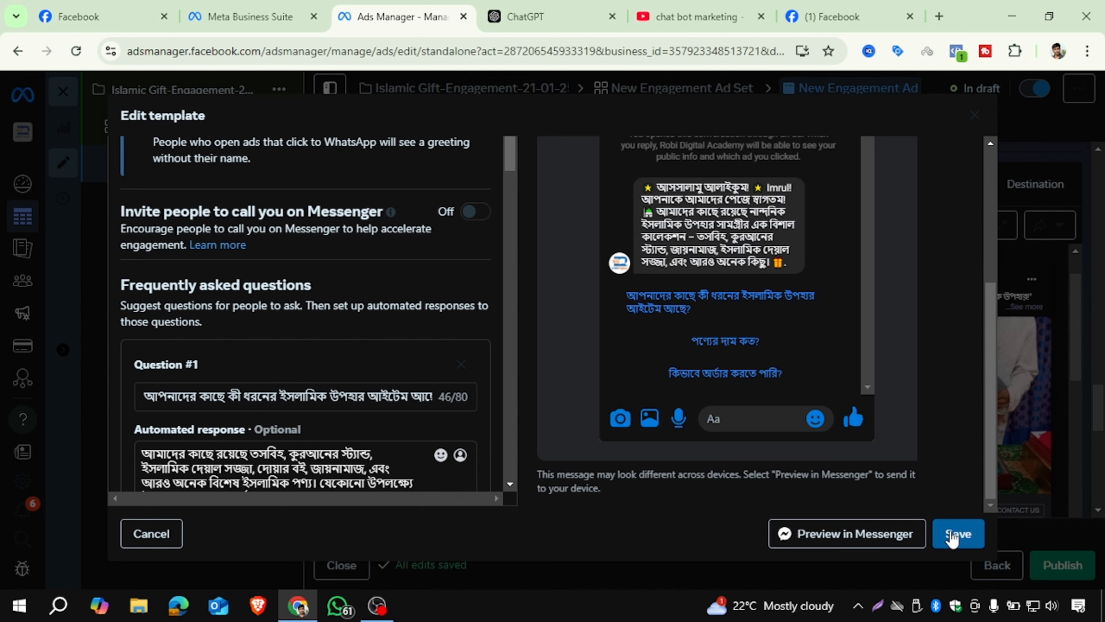
{"action": "left_click", "coordinate": [953, 534]}
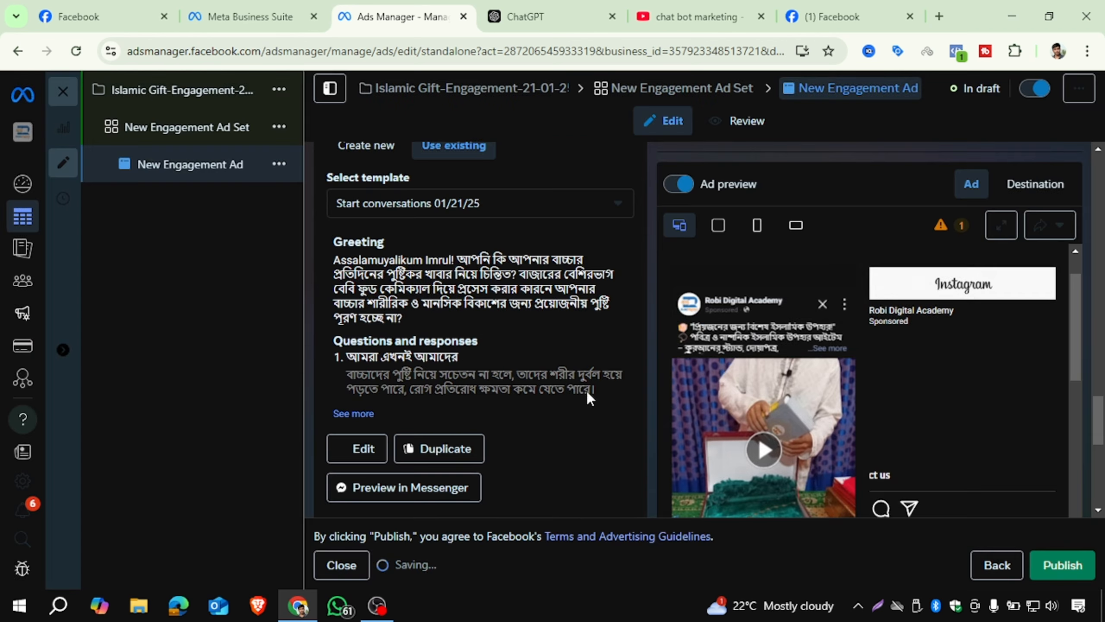
{"action": "scroll", "coordinate": [526, 408], "scroll_direction": "down", "scroll_amount": 2}
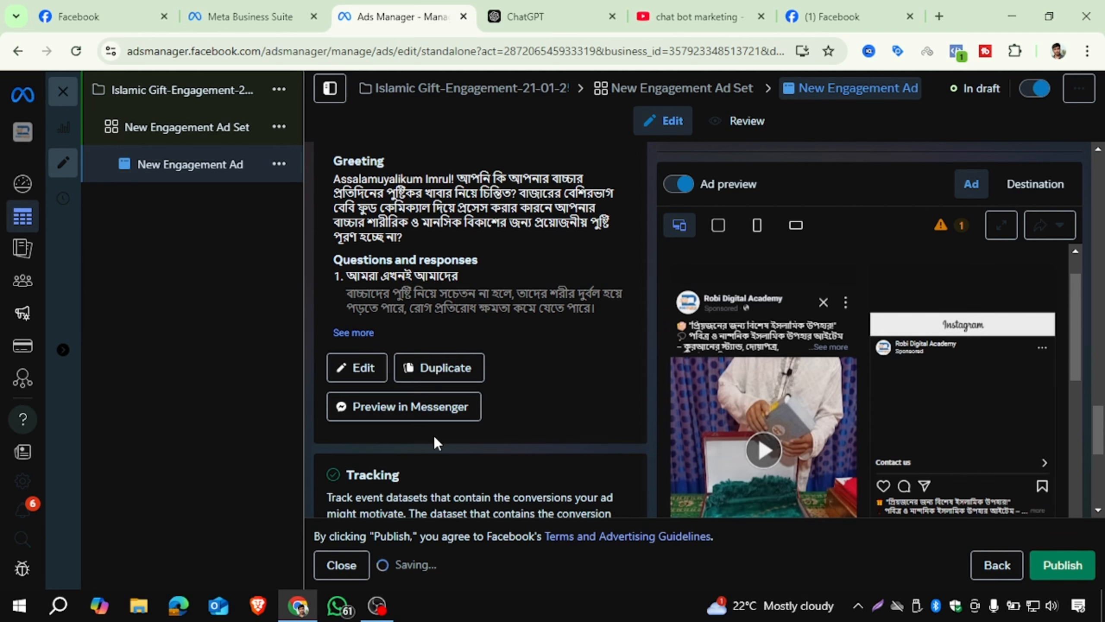
{"action": "scroll", "coordinate": [411, 407], "scroll_direction": "down", "scroll_amount": 9}
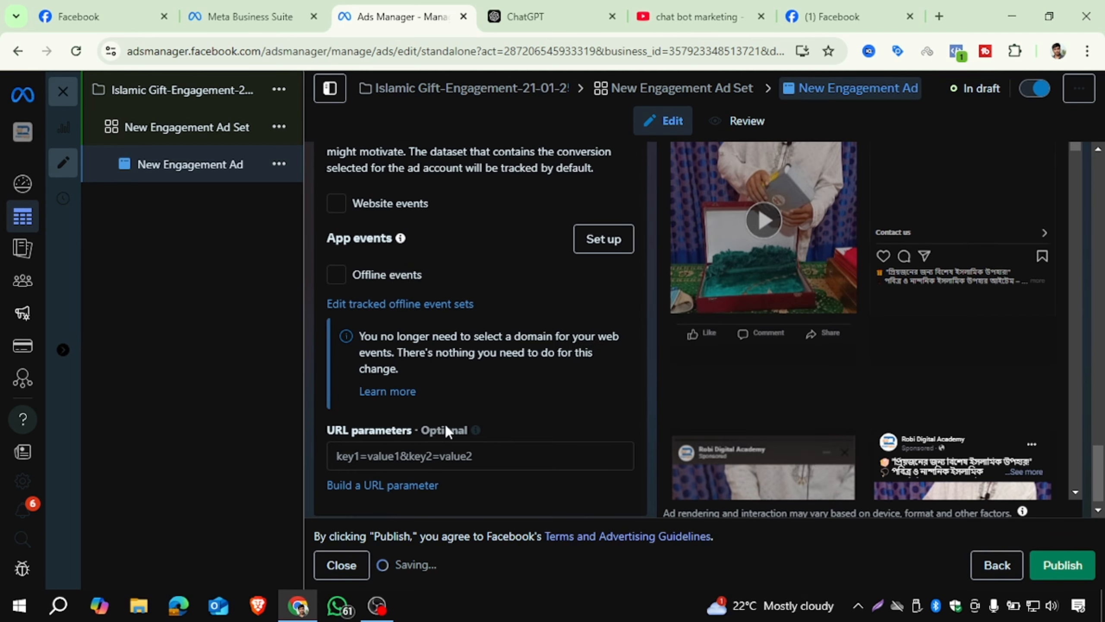
{"action": "scroll", "coordinate": [446, 424], "scroll_direction": "up", "scroll_amount": 10}
{"action": "scroll", "coordinate": [447, 350], "scroll_direction": "up", "scroll_amount": 5}
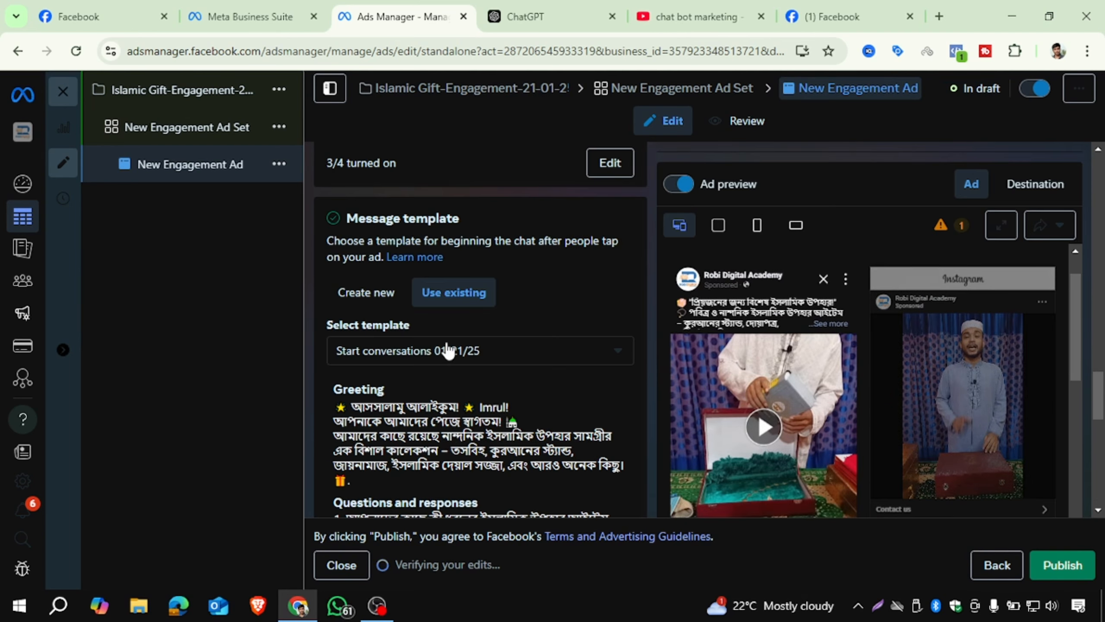
Step: Send the saved template's preview to Messenger and ask the suggested question "পণ্যের দাম কত?" in the Facebook chat
{"action": "scroll", "coordinate": [540, 436], "scroll_direction": "down", "scroll_amount": 10}
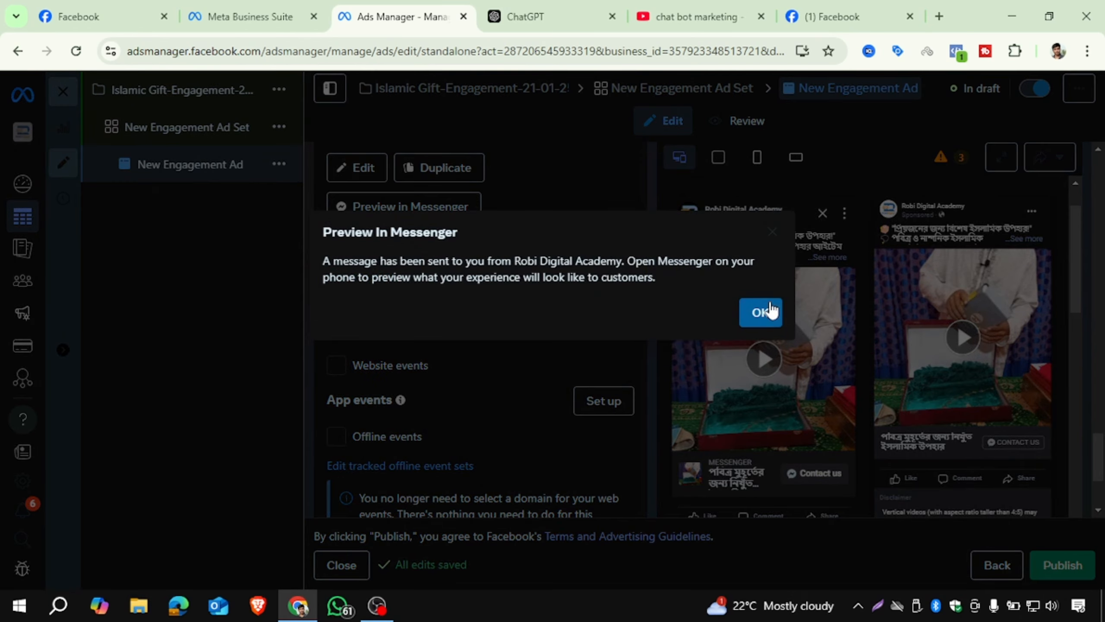
{"action": "left_click", "coordinate": [770, 310]}
{"action": "left_click", "coordinate": [838, 16]}
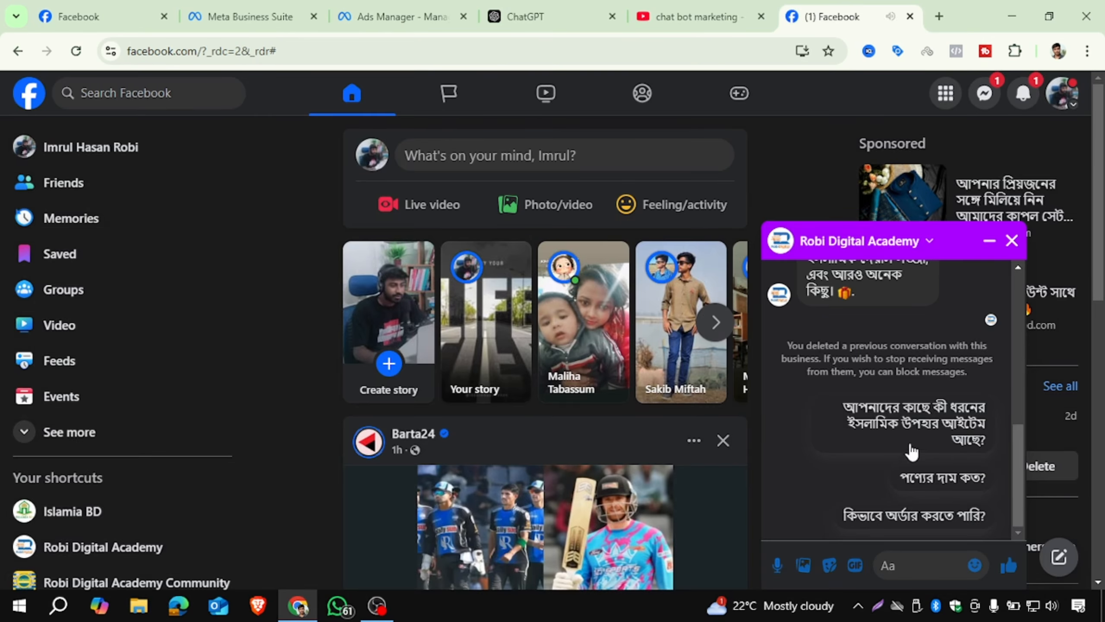
{"action": "left_click", "coordinate": [936, 479]}
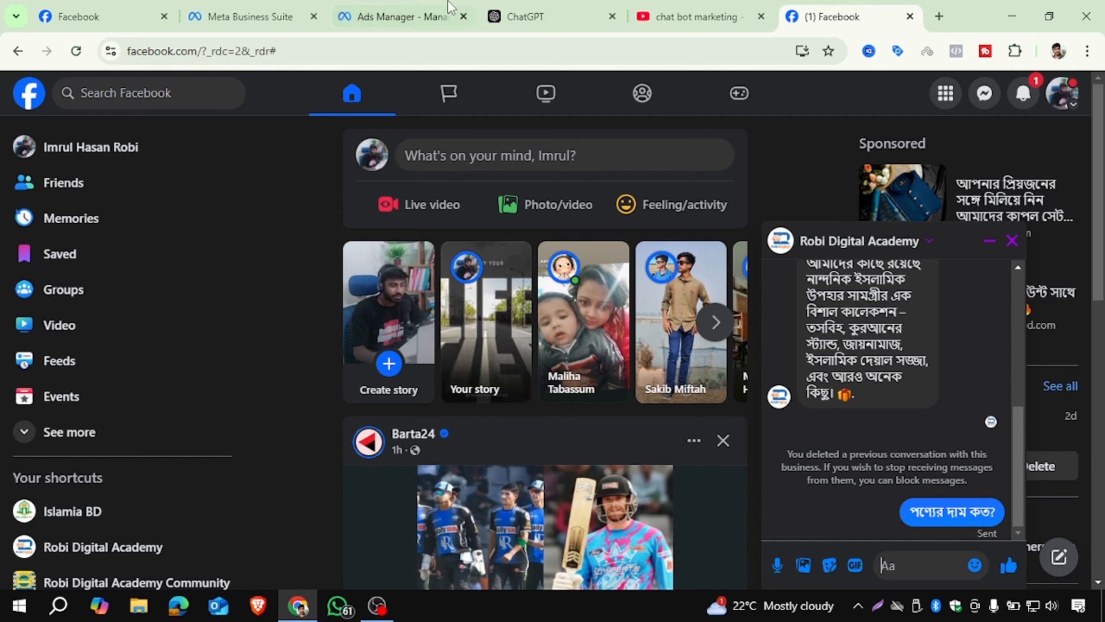
Step: Return to Ads Manager and review the ad's message template, primary text, placements, page settings and ad preview
{"action": "left_click", "coordinate": [435, 17]}
{"action": "scroll", "coordinate": [563, 370], "scroll_direction": "up", "scroll_amount": 10}
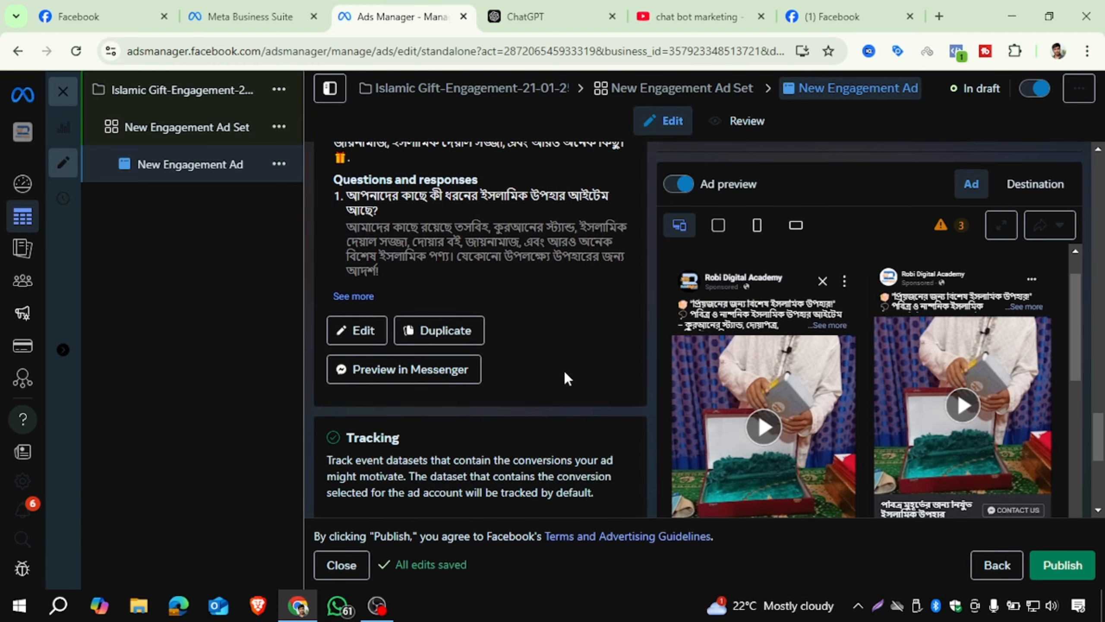
{"action": "scroll", "coordinate": [564, 374], "scroll_direction": "up", "scroll_amount": 1}
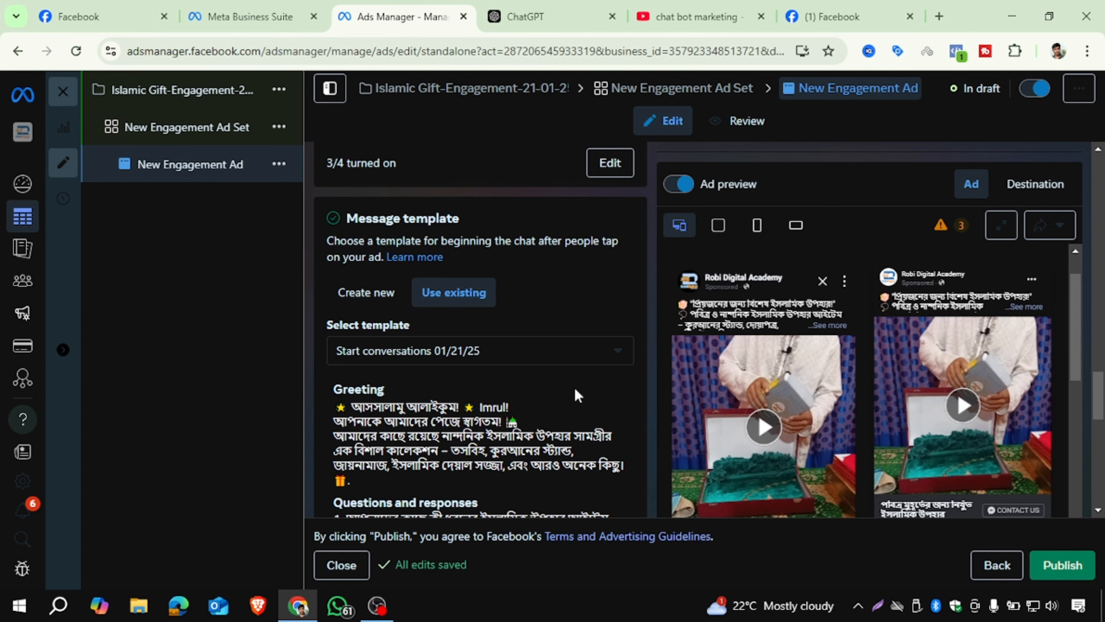
{"action": "scroll", "coordinate": [575, 374], "scroll_direction": "up", "scroll_amount": 12}
{"action": "scroll", "coordinate": [822, 375], "scroll_direction": "down", "scroll_amount": 2}
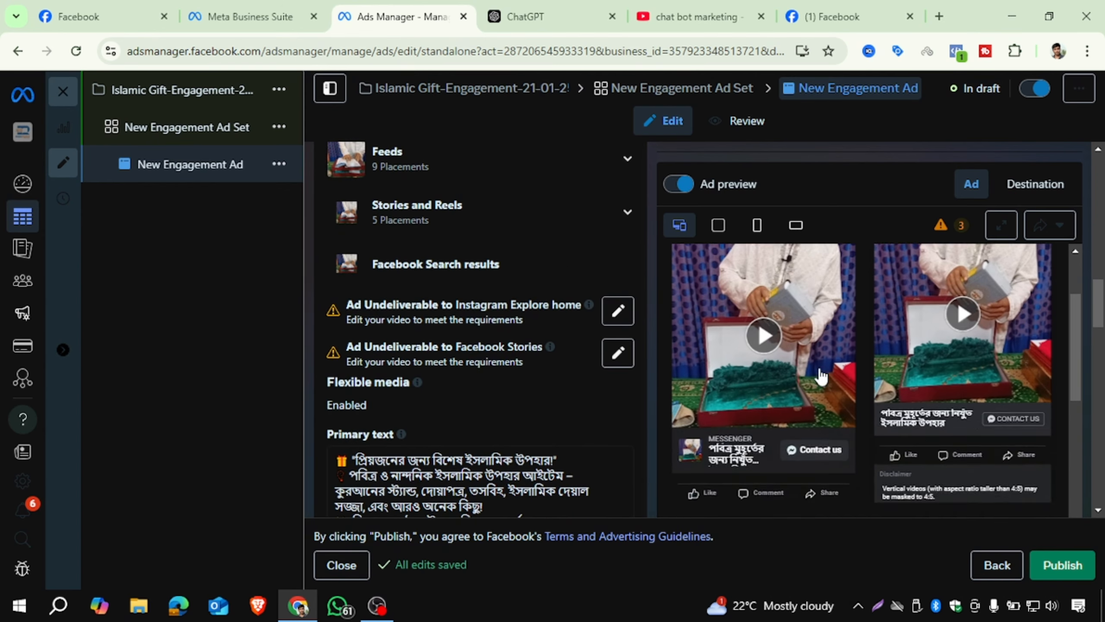
{"action": "scroll", "coordinate": [822, 375], "scroll_direction": "up", "scroll_amount": 2}
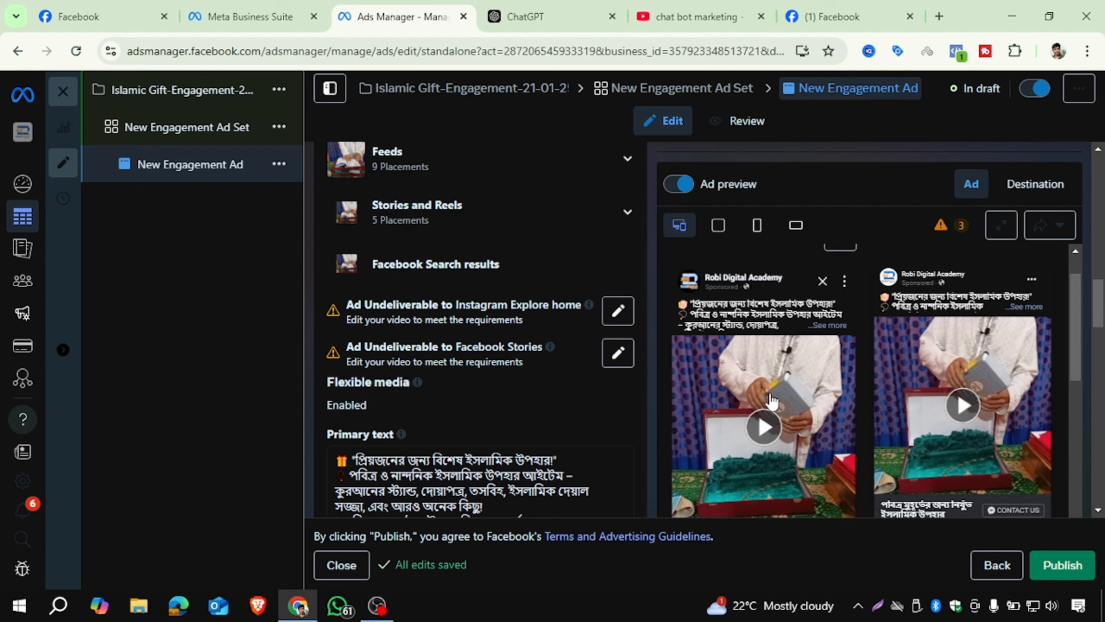
{"action": "scroll", "coordinate": [581, 303], "scroll_direction": "up", "scroll_amount": 10}
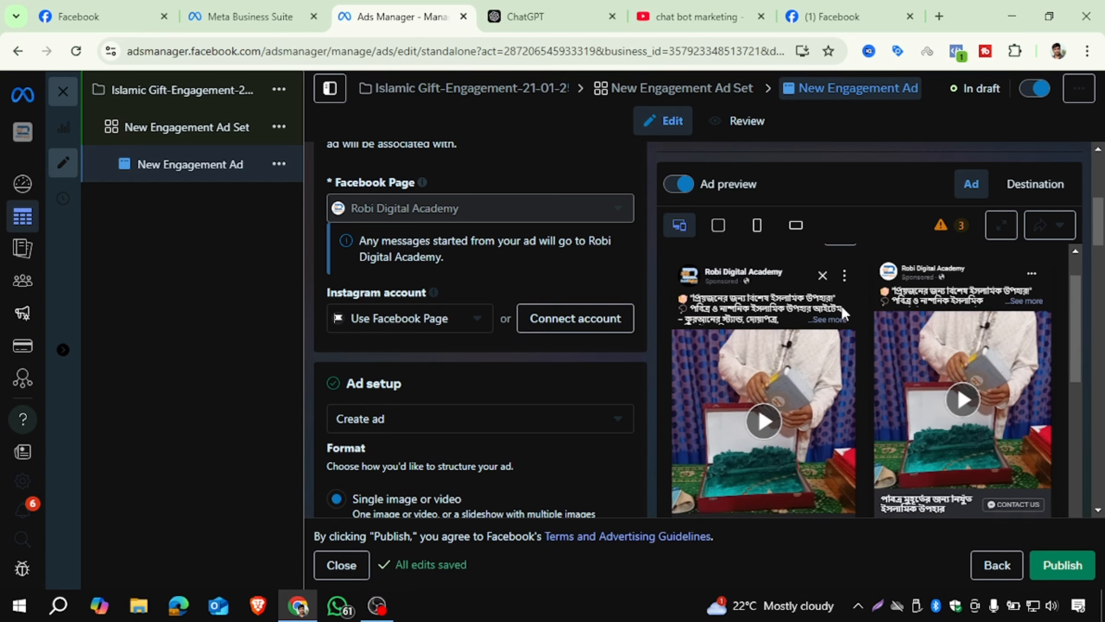
{"action": "scroll", "coordinate": [842, 309], "scroll_direction": "down", "scroll_amount": 4}
{"action": "scroll", "coordinate": [827, 314], "scroll_direction": "up", "scroll_amount": 2}
{"action": "scroll", "coordinate": [784, 318], "scroll_direction": "up", "scroll_amount": 2}
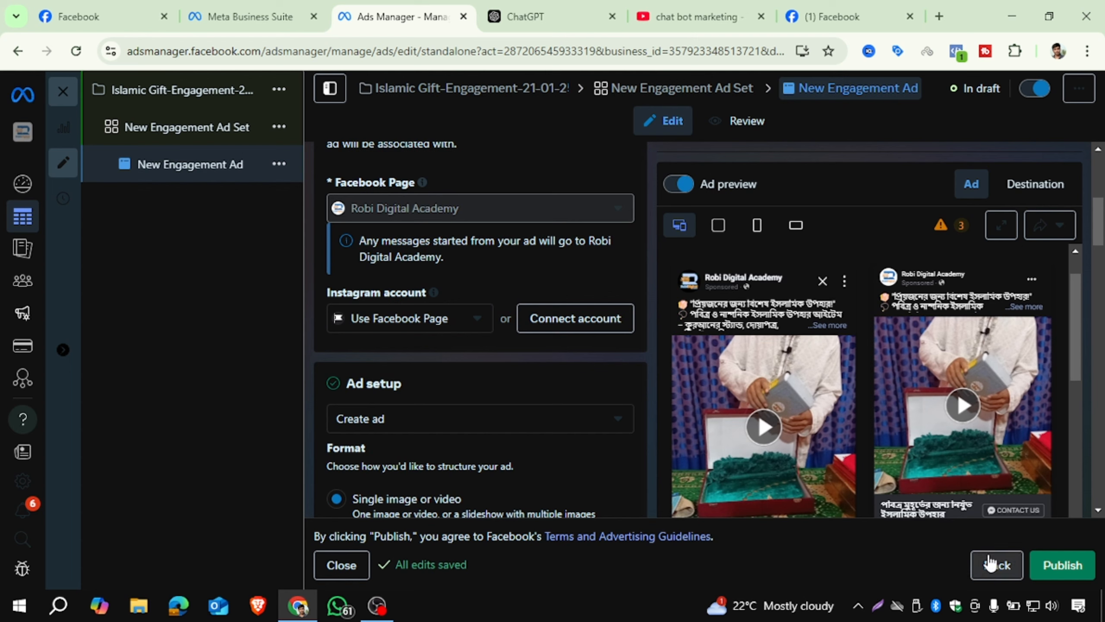
Step: Publish the Islamic Gift engagement campaign with its ad set and ad, and close the editor
{"action": "left_click", "coordinate": [1052, 575]}
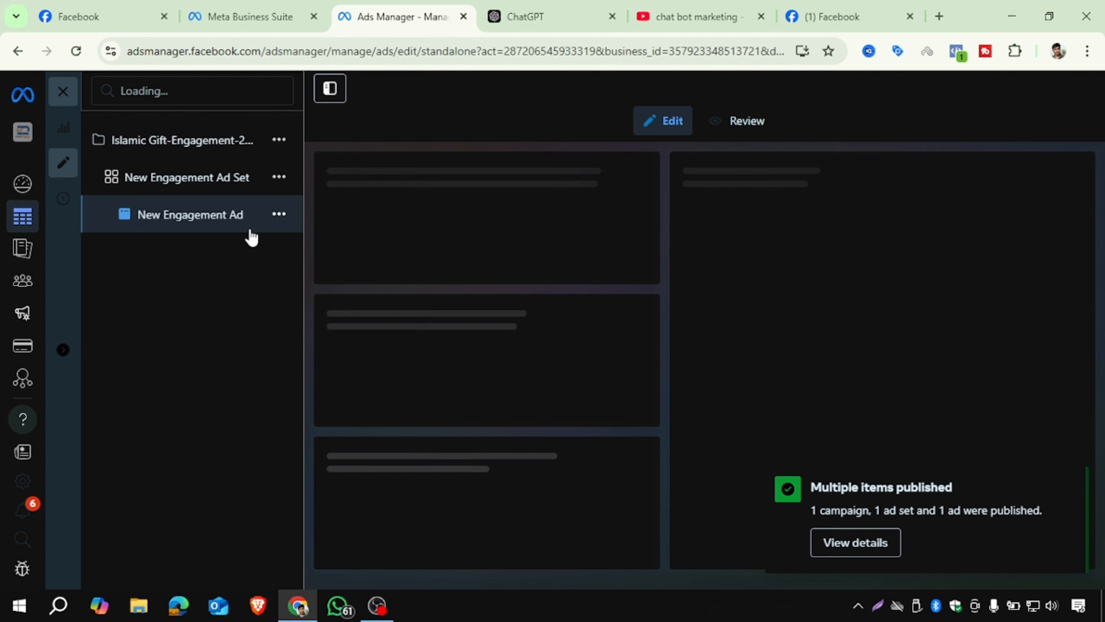
{"action": "left_click", "coordinate": [63, 96]}
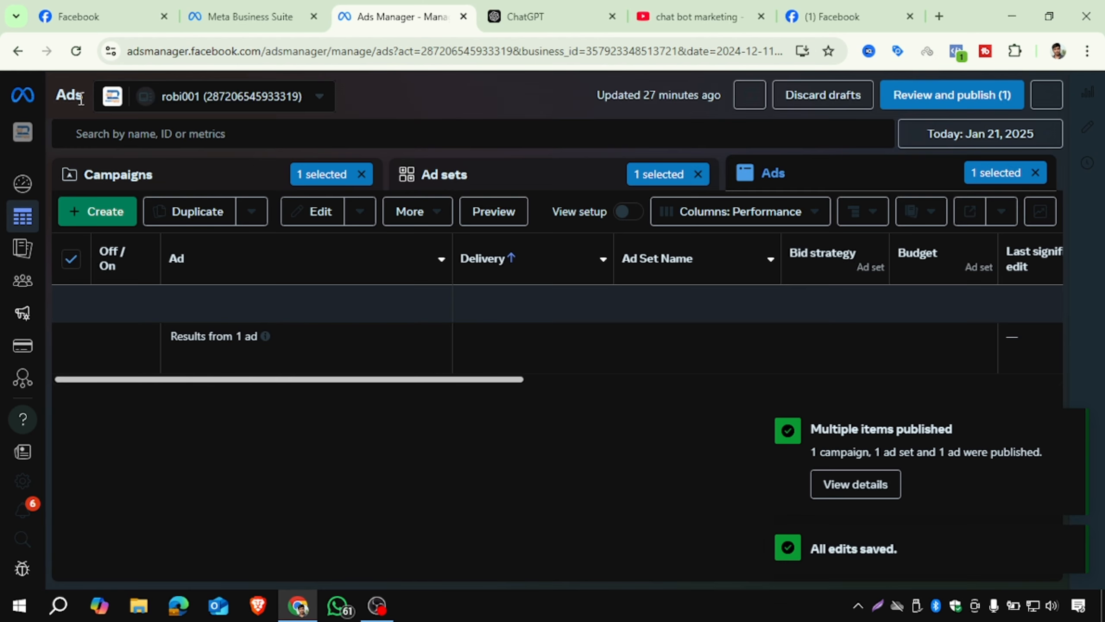
Step: Clear the campaign and ad set selections and show the list of all campaigns
{"action": "left_click", "coordinate": [362, 175]}
{"action": "left_click", "coordinate": [698, 174]}
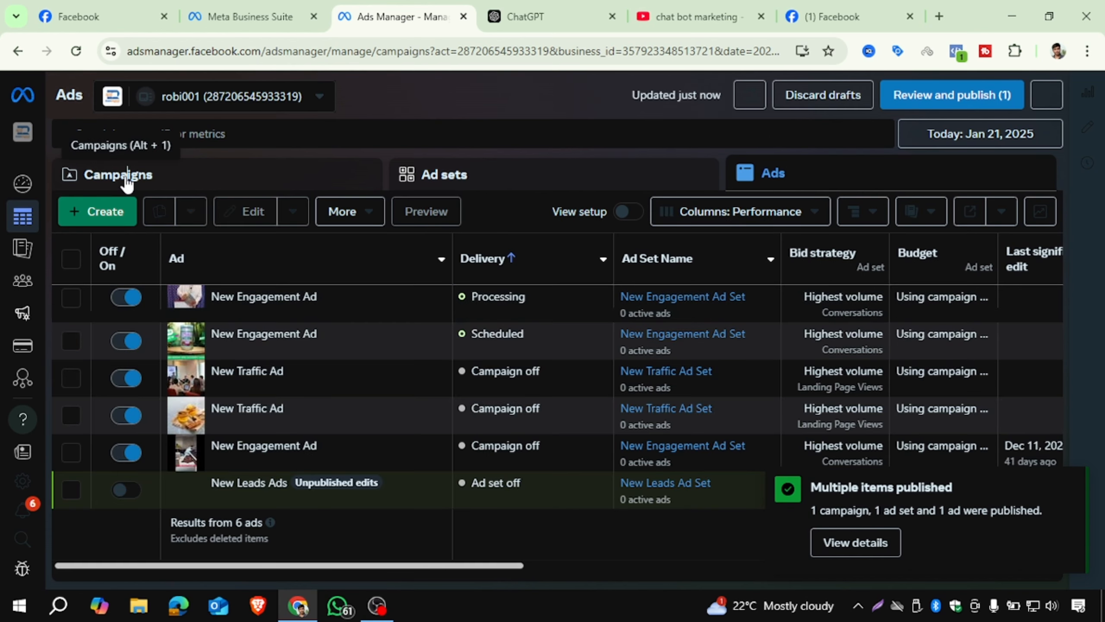
{"action": "left_click", "coordinate": [130, 182]}
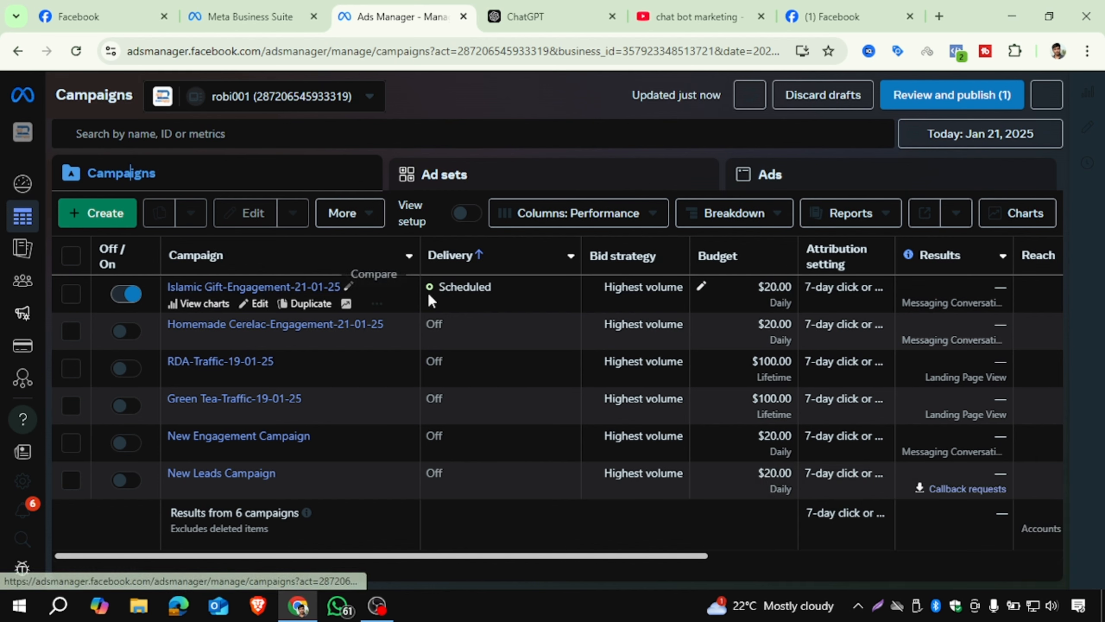
Step: Turn off the Islamic Gift-Engagement-21-01-25 campaign and deselect it in the list
{"action": "mouse_move", "coordinate": [455, 303]}
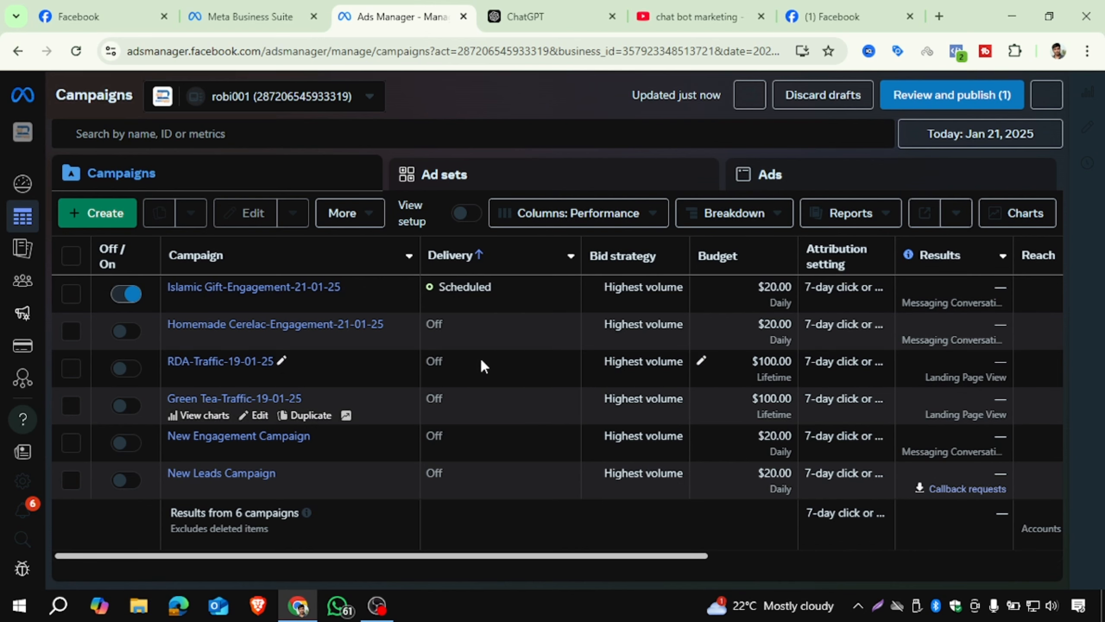
{"action": "left_click", "coordinate": [126, 295]}
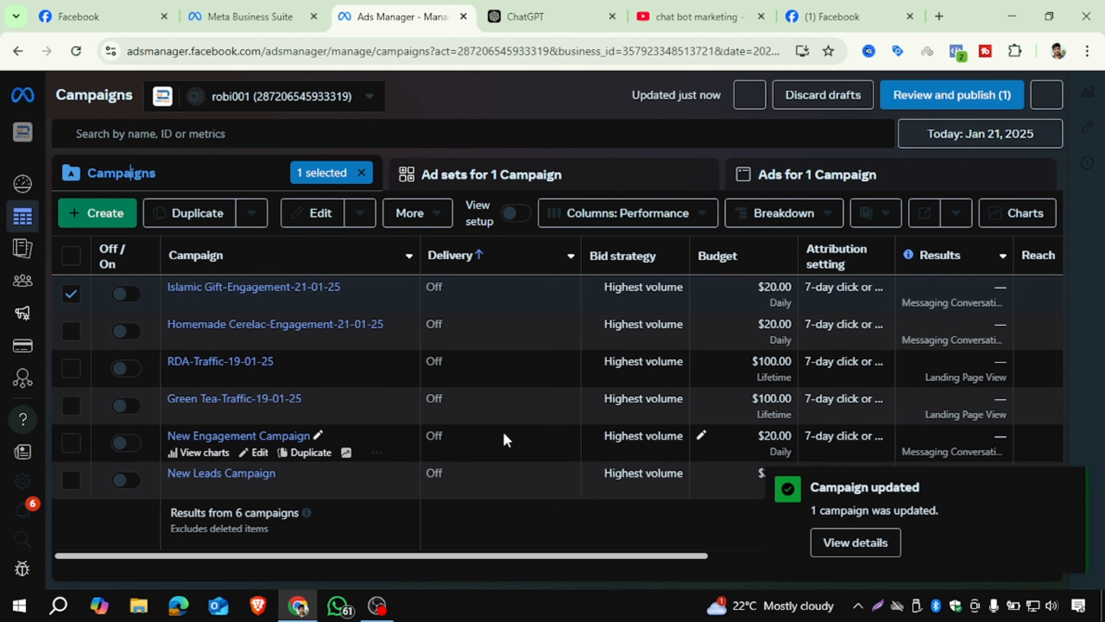
{"action": "left_click", "coordinate": [70, 295]}
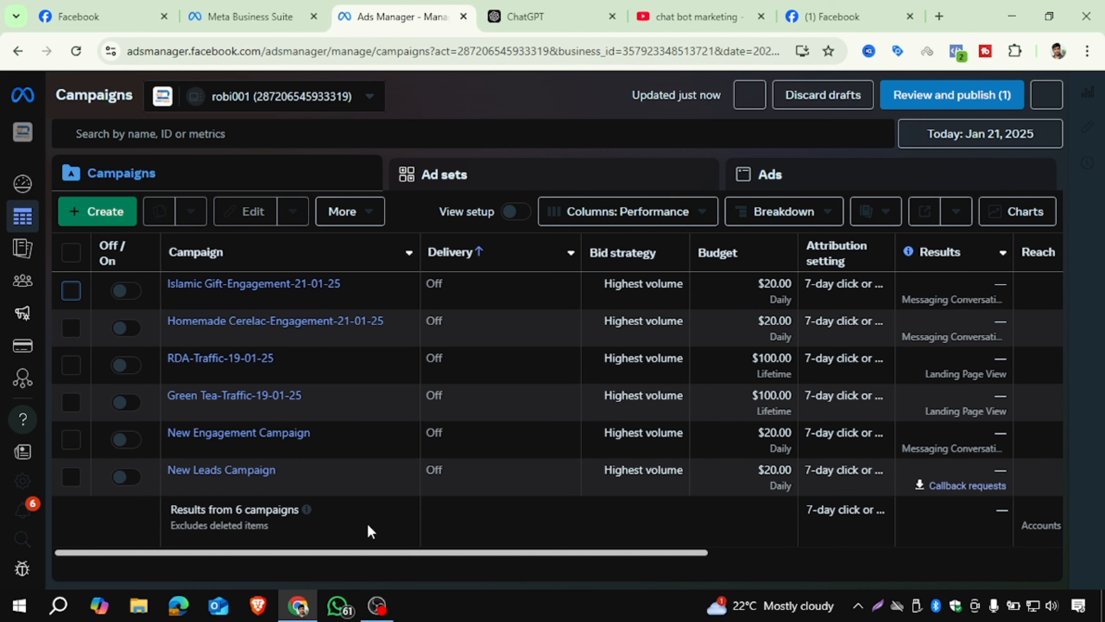
{"action": "left_click", "coordinate": [379, 605]}
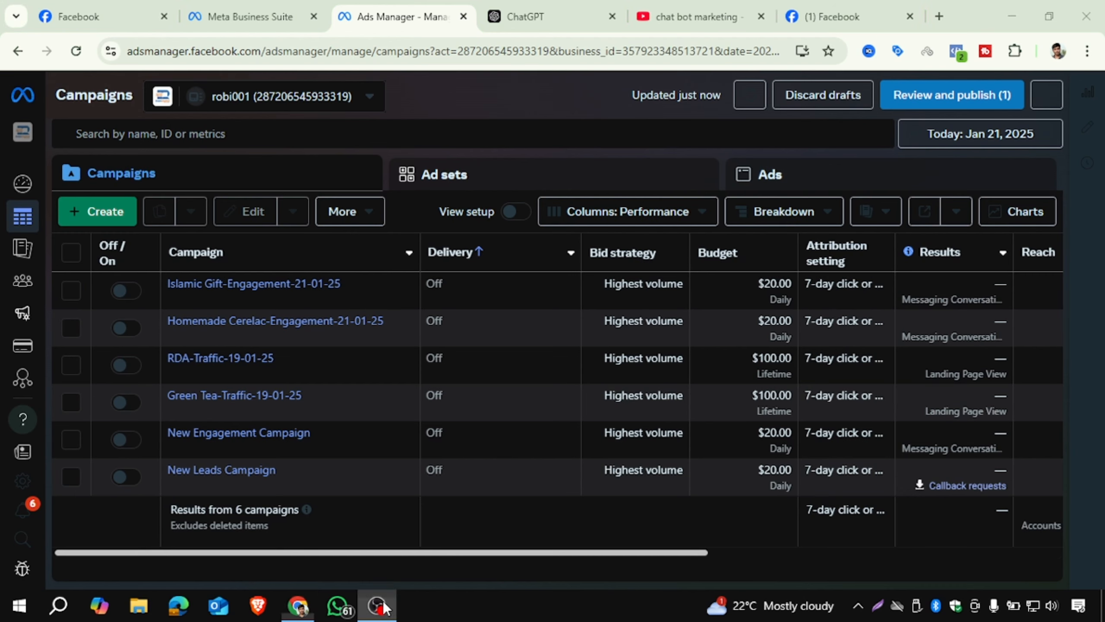